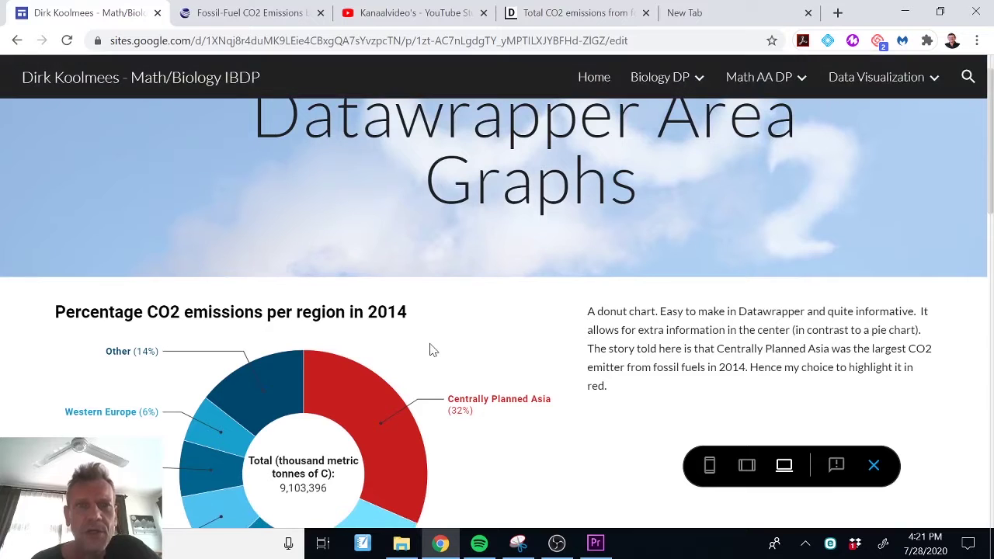
- Review the example Datawrapper charts on the Datawrapper Area Graphs page, from the donut chart to the range chart
{"action": "scroll", "coordinate": [433, 351], "scroll_direction": "down", "scroll_amount": 2}
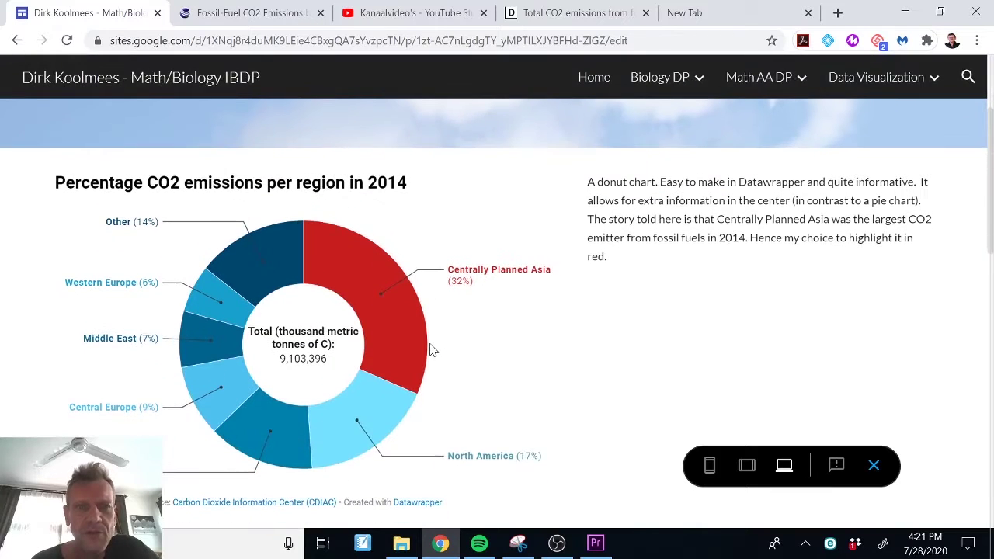
{"action": "scroll", "coordinate": [432, 350], "scroll_direction": "down", "scroll_amount": 5}
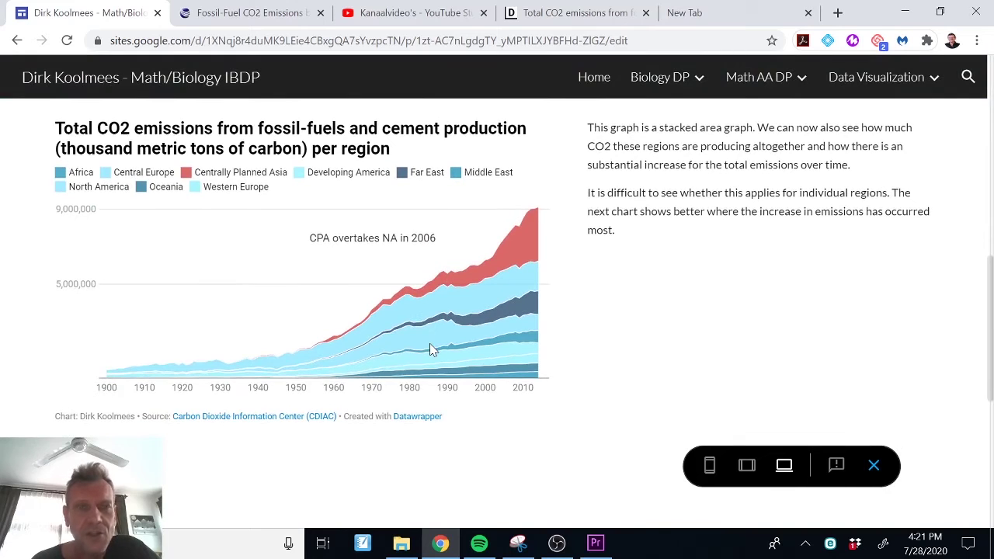
{"action": "scroll", "coordinate": [433, 351], "scroll_direction": "down", "scroll_amount": 4}
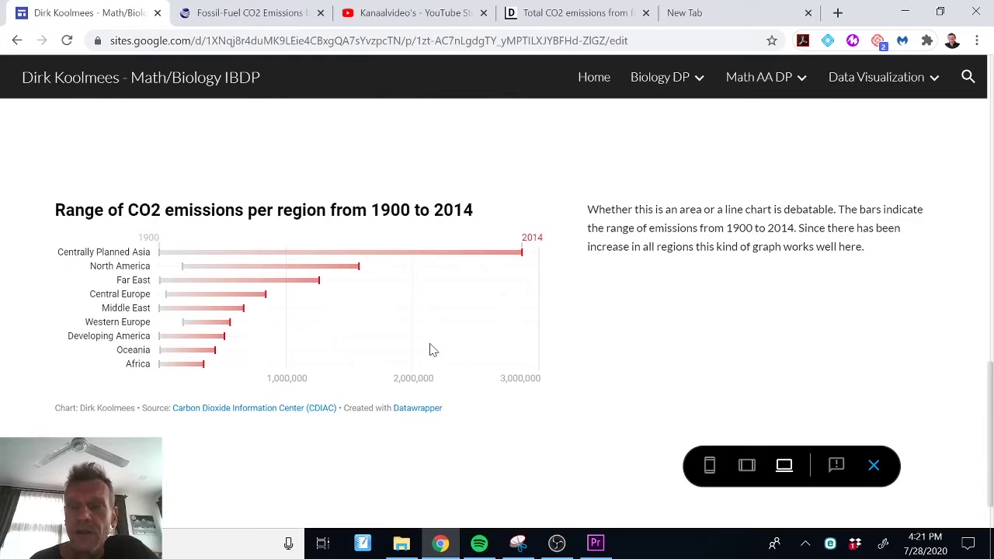
{"action": "scroll", "coordinate": [433, 350], "scroll_direction": "up", "scroll_amount": 12}
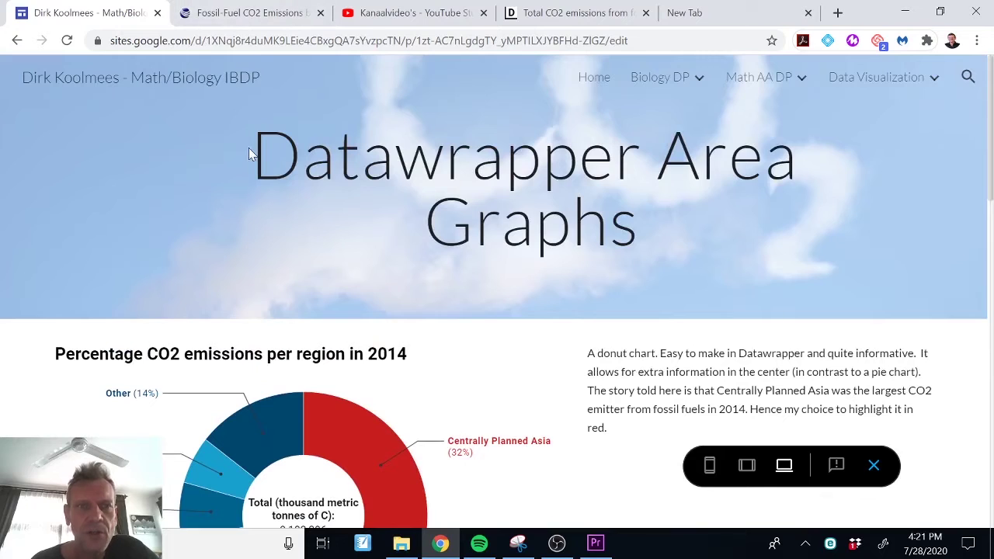
{"action": "scroll", "coordinate": [254, 339], "scroll_direction": "down", "scroll_amount": 1}
{"action": "scroll", "coordinate": [254, 339], "scroll_direction": "down", "scroll_amount": 6}
{"action": "scroll", "coordinate": [254, 338], "scroll_direction": "up", "scroll_amount": 6}
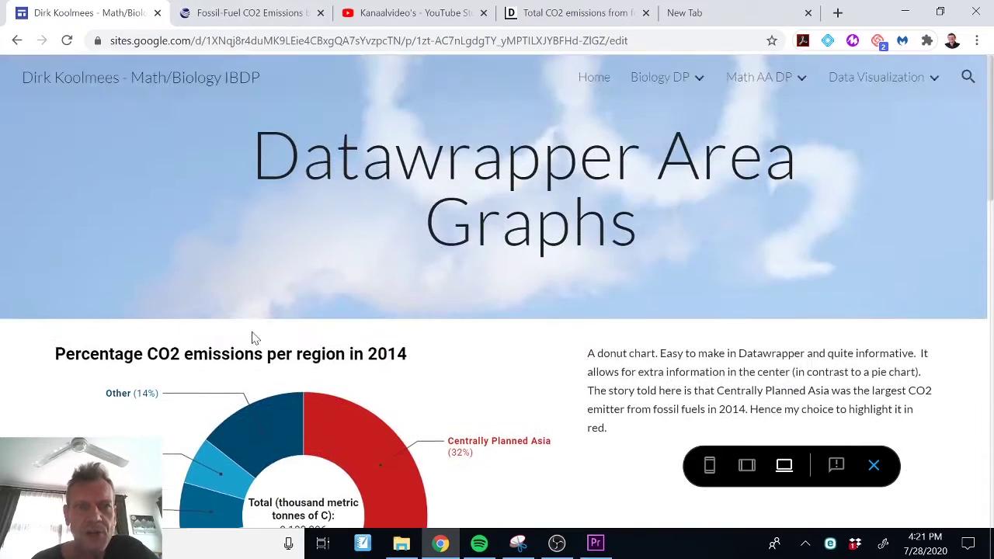
- Download the CDIAC regional fossil fuel CO2 emissions time series and open region.1751_2014 from Downloads in Excel
{"action": "left_click", "coordinate": [261, 14]}
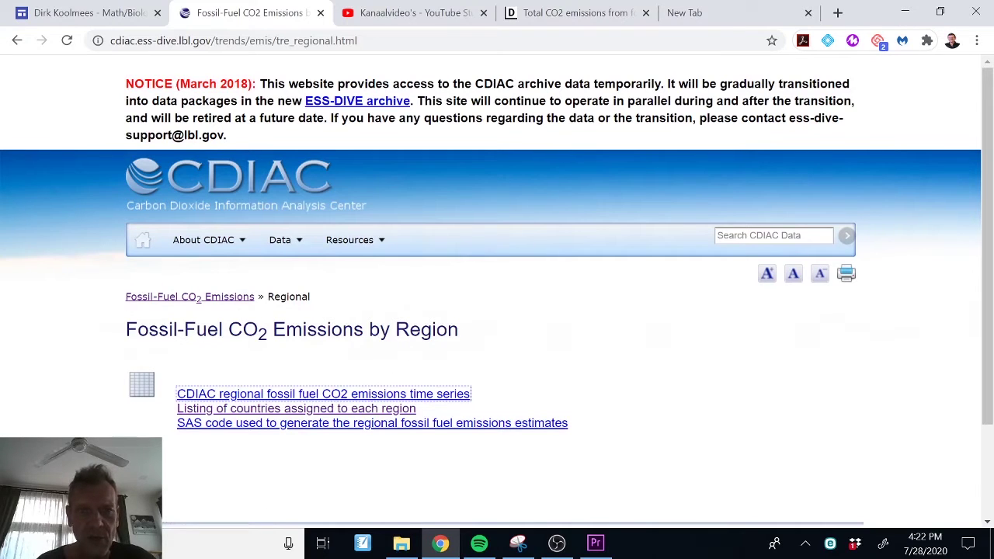
{"action": "left_click", "coordinate": [339, 394]}
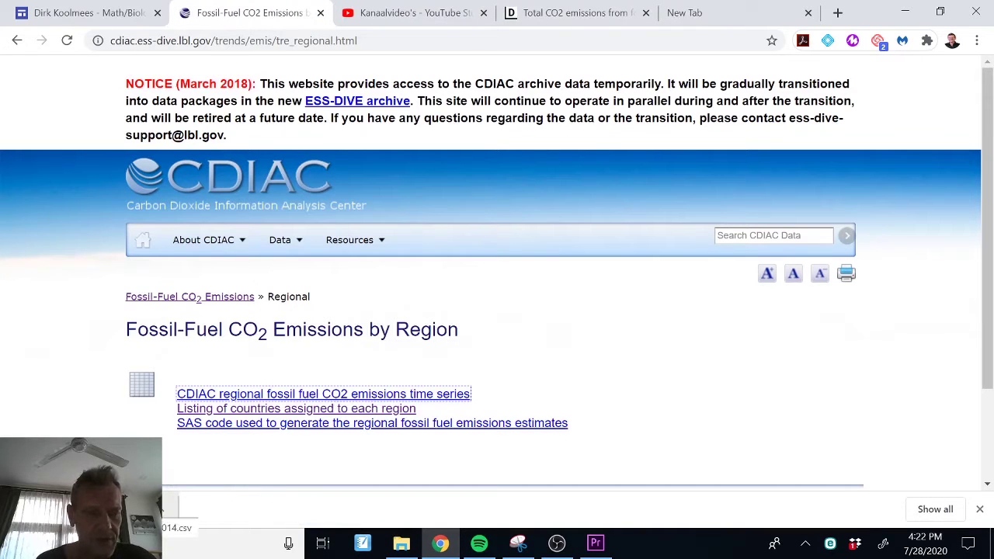
{"action": "left_click", "coordinate": [401, 543]}
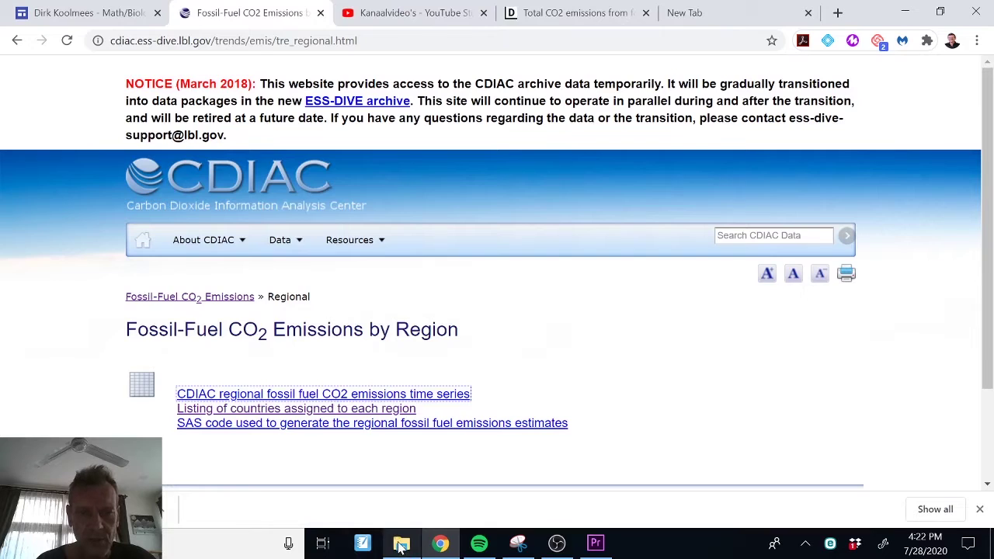
{"action": "left_click", "coordinate": [275, 173]}
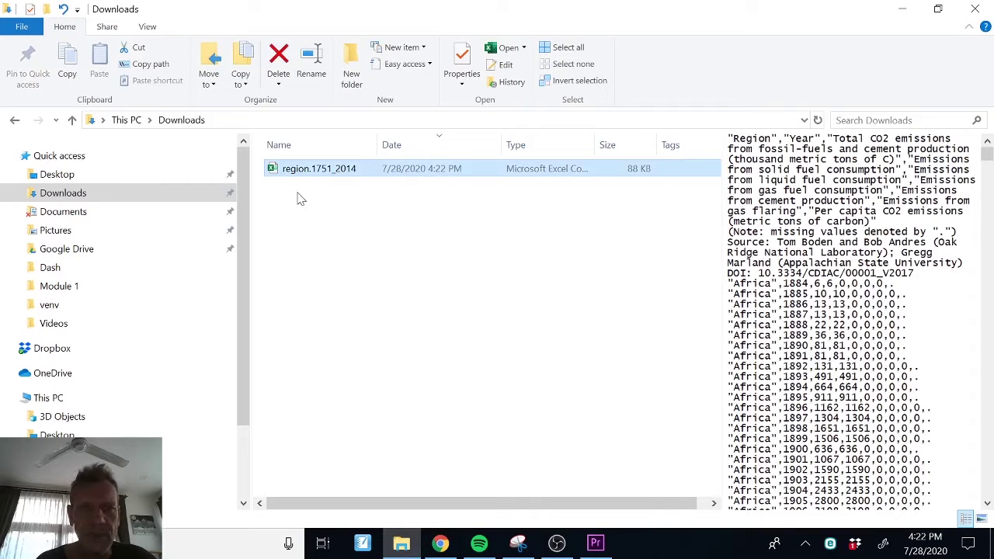
{"action": "double_click", "coordinate": [273, 170]}
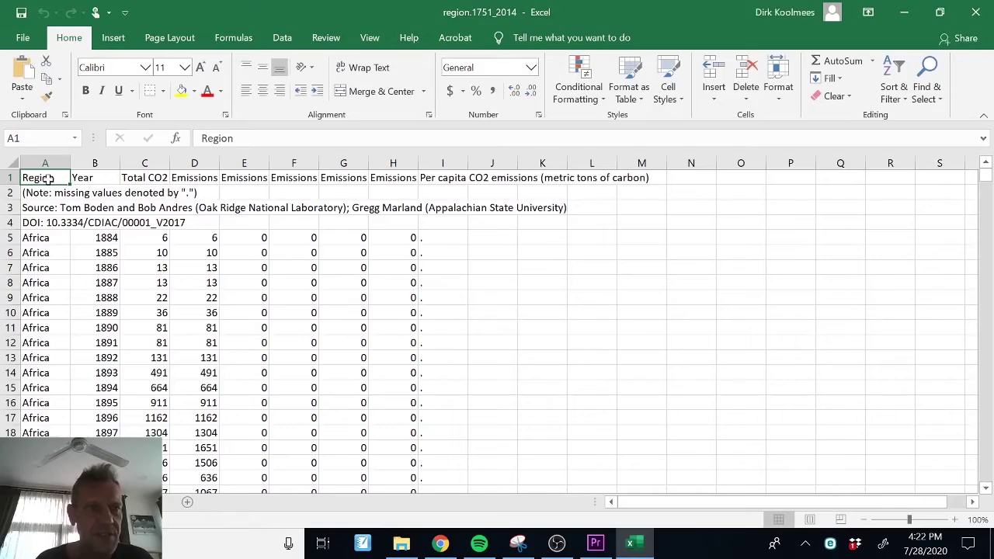
- Examine how the rows are grouped by region, checking where the Africa block ends and the next region begins
{"action": "scroll", "coordinate": [146, 353], "scroll_direction": "down", "scroll_amount": 2}
{"action": "scroll", "coordinate": [146, 353], "scroll_direction": "down", "scroll_amount": 20}
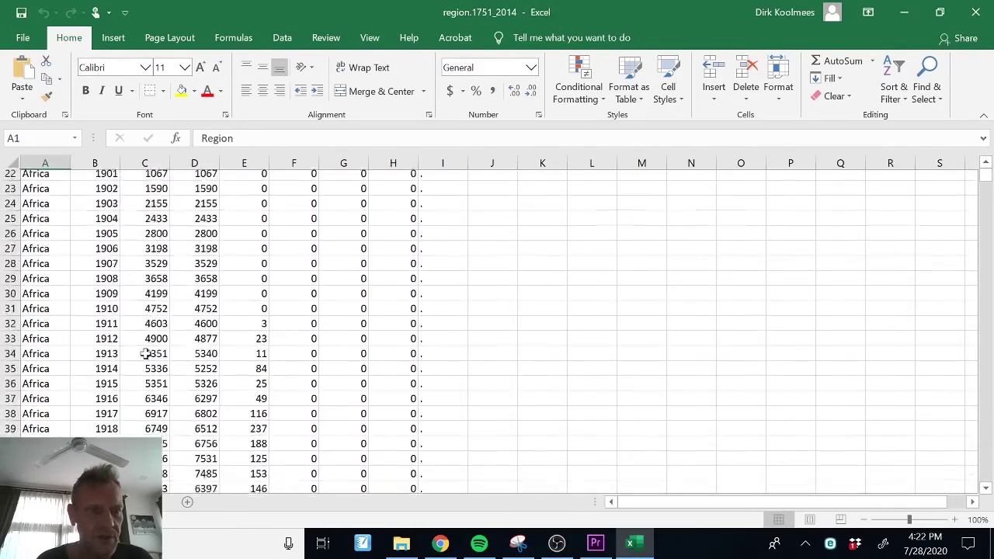
{"action": "scroll", "coordinate": [146, 354], "scroll_direction": "down", "scroll_amount": 12}
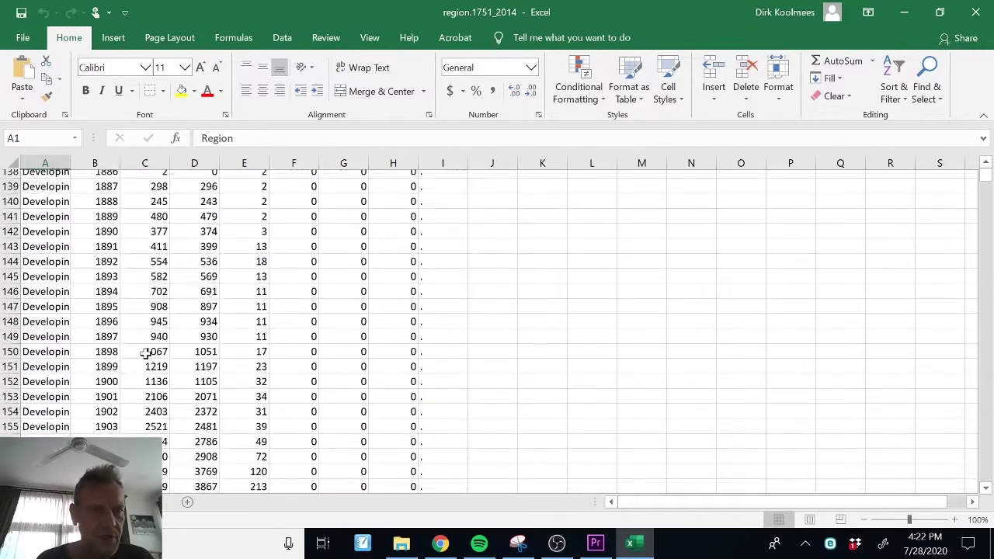
{"action": "scroll", "coordinate": [146, 353], "scroll_direction": "up", "scroll_amount": 2}
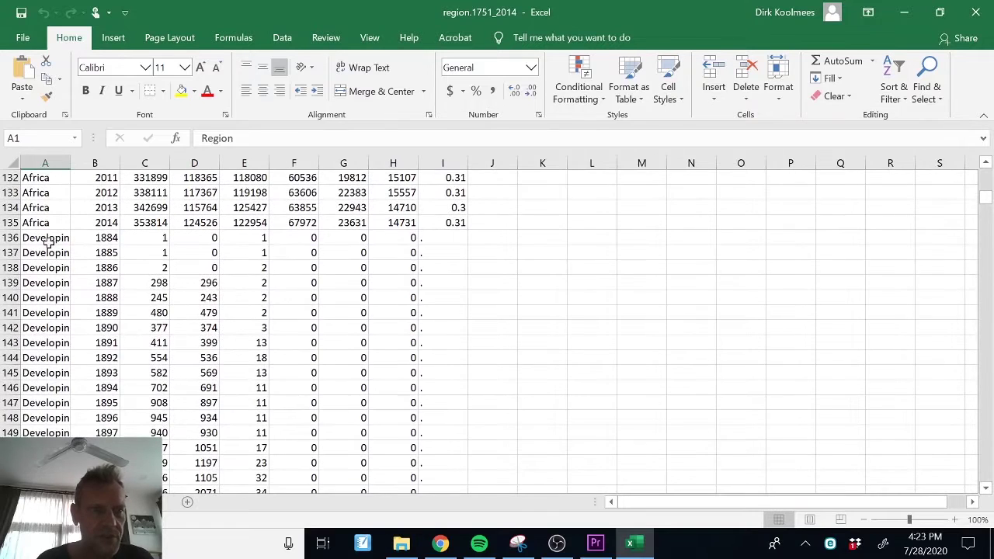
{"action": "left_click", "coordinate": [48, 240]}
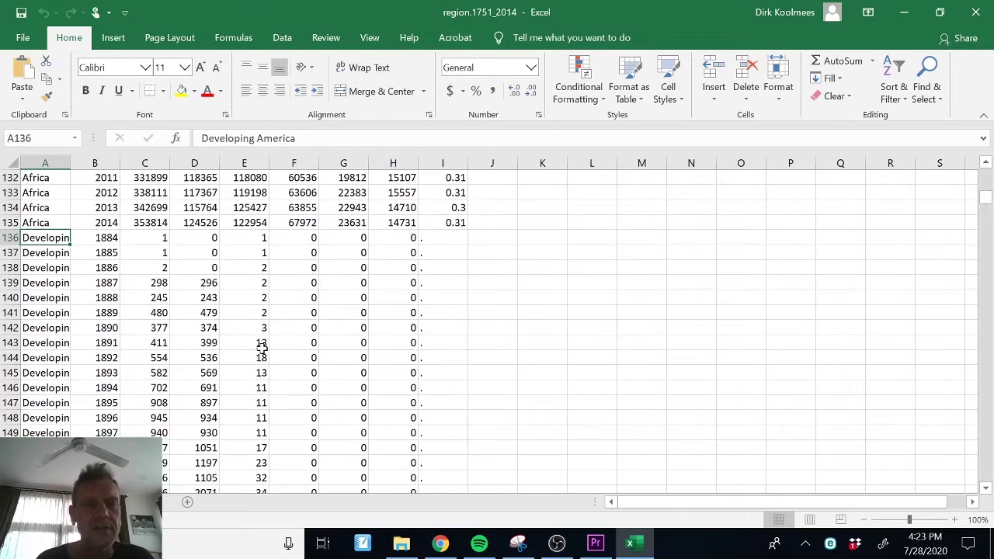
{"action": "scroll", "coordinate": [263, 349], "scroll_direction": "up", "scroll_amount": 2}
{"action": "scroll", "coordinate": [263, 349], "scroll_direction": "up", "scroll_amount": 8}
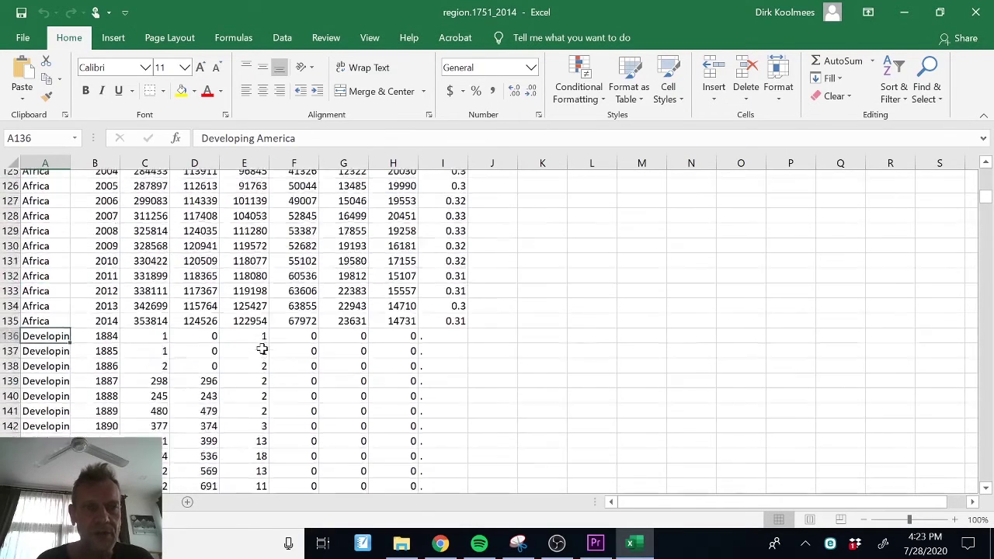
{"action": "scroll", "coordinate": [263, 349], "scroll_direction": "up", "scroll_amount": 20}
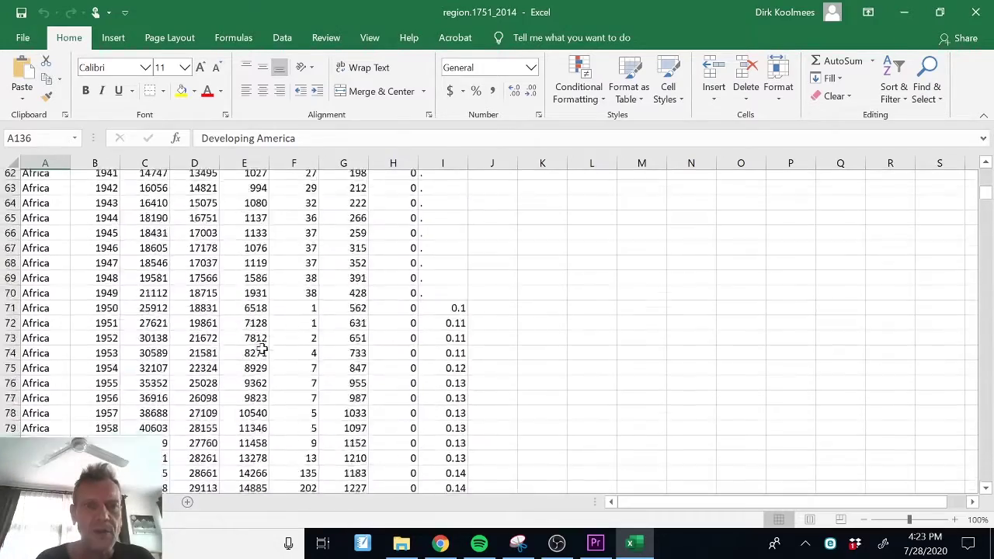
{"action": "scroll", "coordinate": [263, 350], "scroll_direction": "up", "scroll_amount": 6}
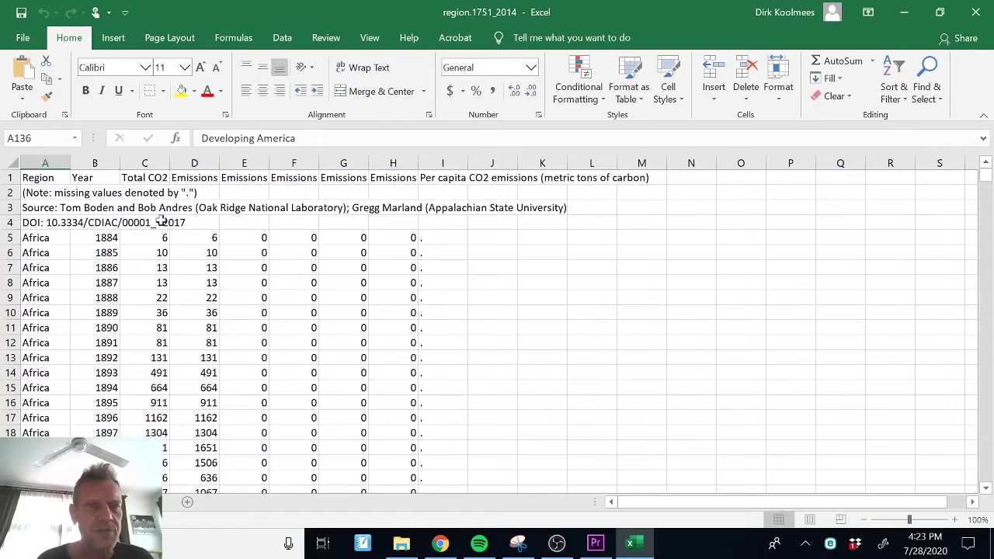
- Check the first and last year recorded for Africa in the Year column
{"action": "left_click", "coordinate": [101, 180]}
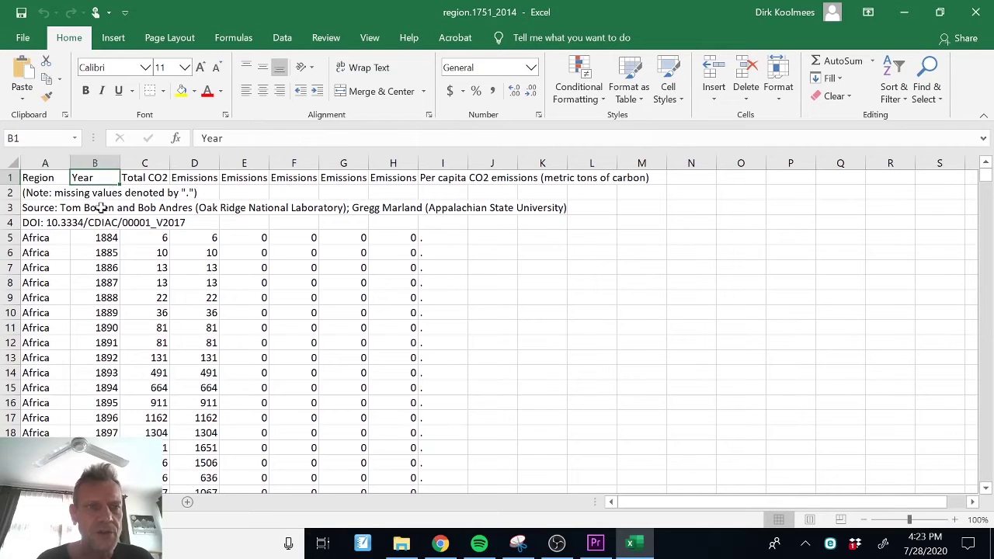
{"action": "left_click", "coordinate": [99, 237]}
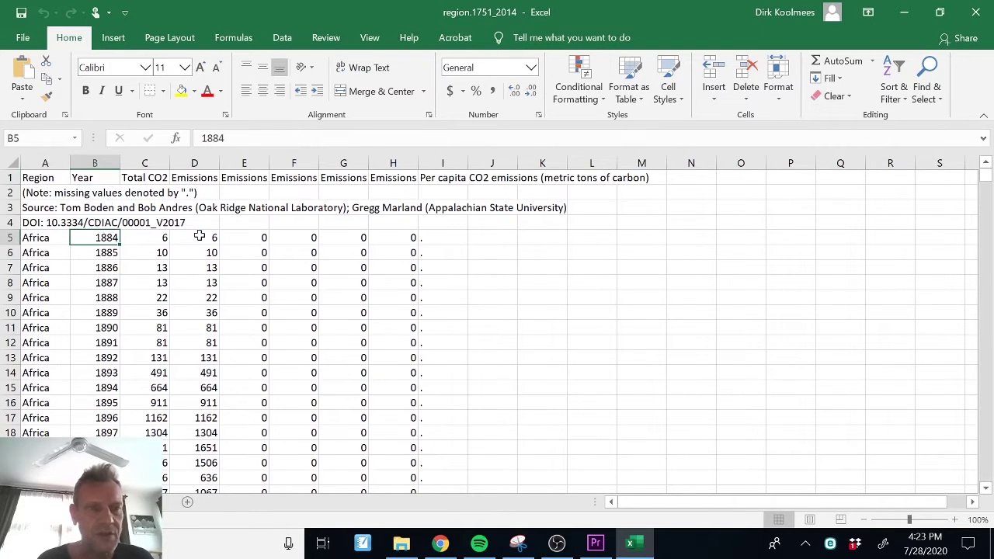
{"action": "scroll", "coordinate": [183, 344], "scroll_direction": "down", "scroll_amount": 17}
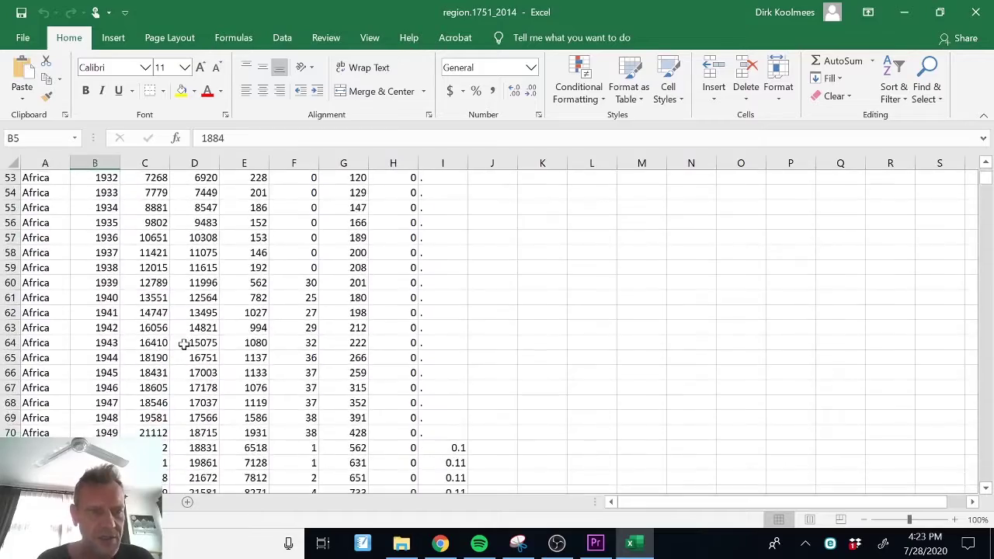
{"action": "scroll", "coordinate": [183, 344], "scroll_direction": "down", "scroll_amount": 12}
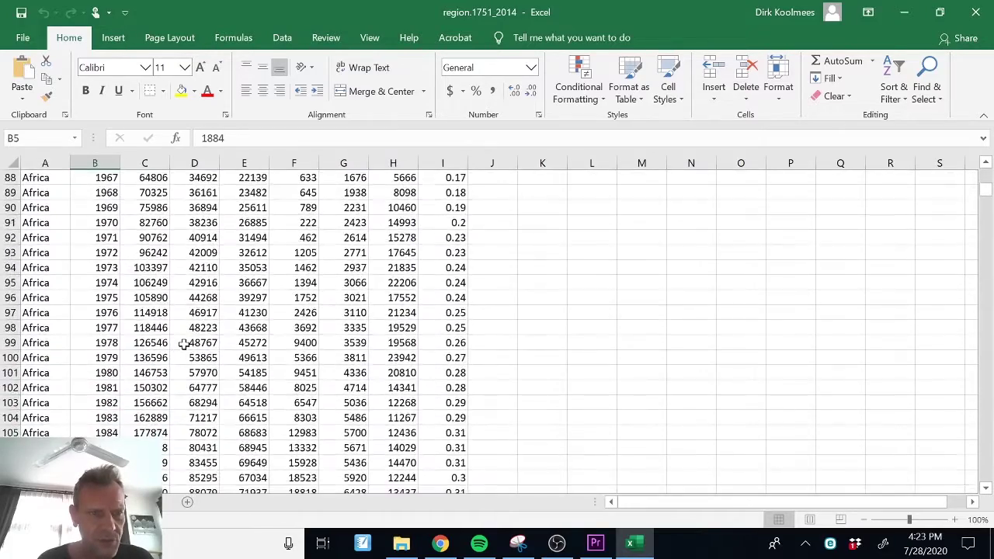
{"action": "scroll", "coordinate": [183, 344], "scroll_direction": "down", "scroll_amount": 13}
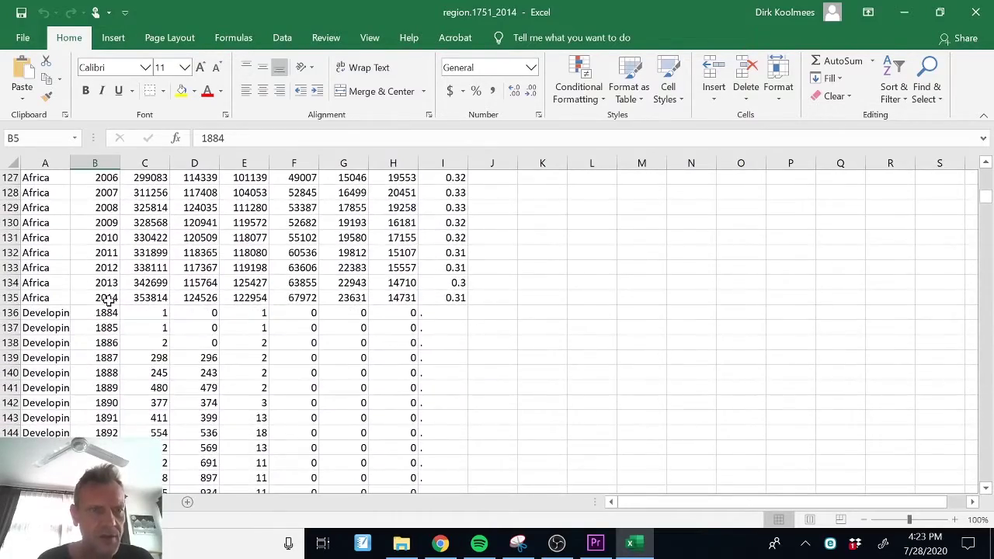
{"action": "left_click", "coordinate": [107, 299]}
{"action": "scroll", "coordinate": [216, 293], "scroll_direction": "up", "scroll_amount": 20}
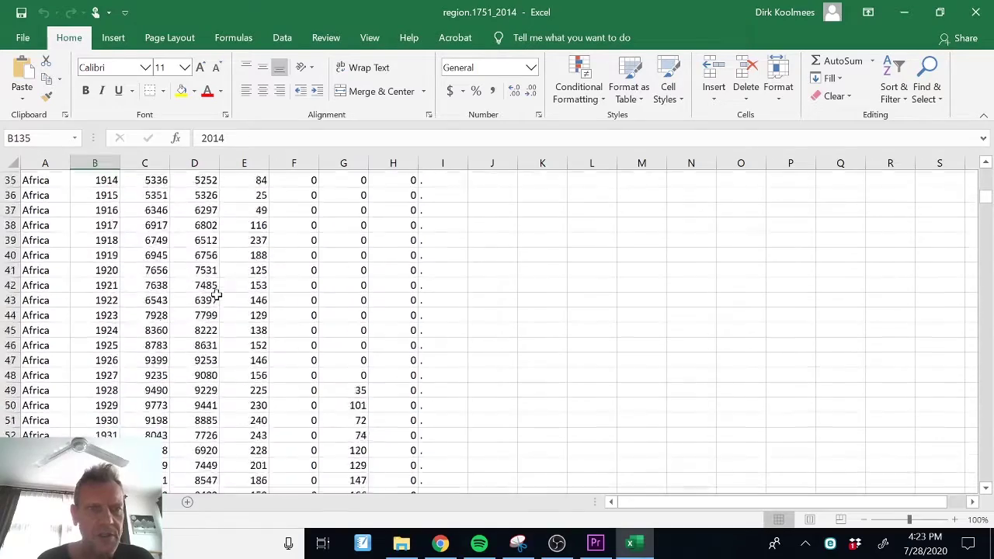
{"action": "scroll", "coordinate": [216, 293], "scroll_direction": "up", "scroll_amount": 12}
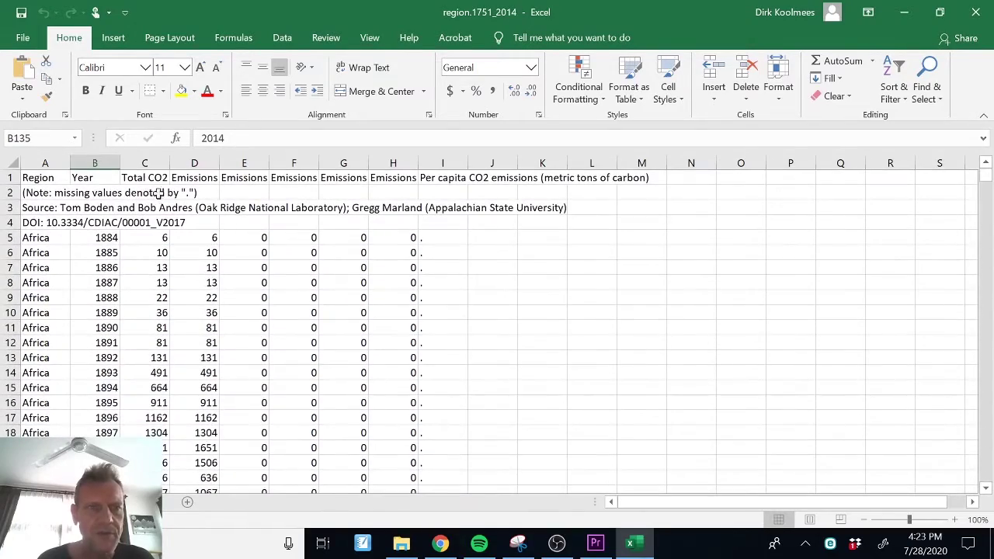
- Read the full header text of the emissions columns, from total CO2 in C1 to per capita emissions in I1
{"action": "left_click", "coordinate": [154, 178]}
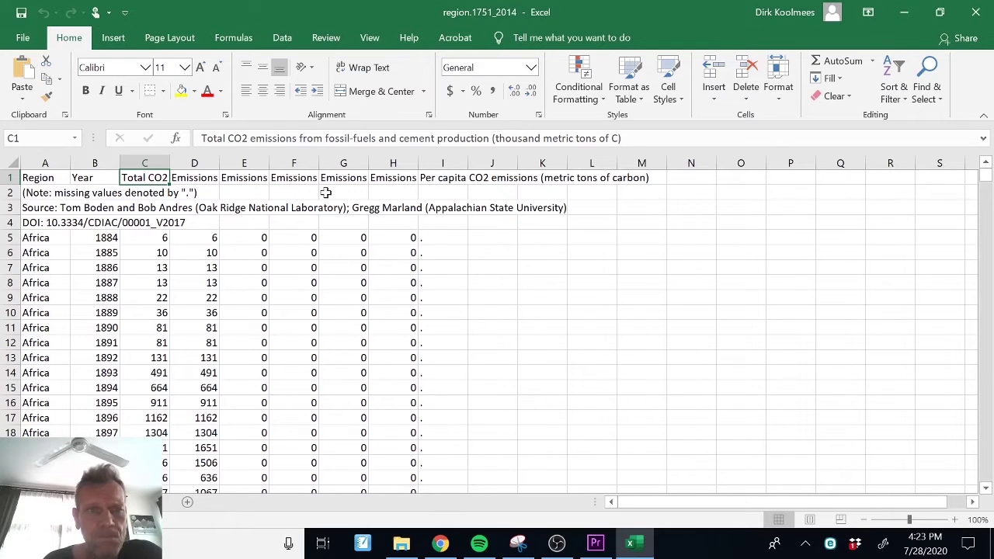
{"action": "left_click", "coordinate": [197, 181]}
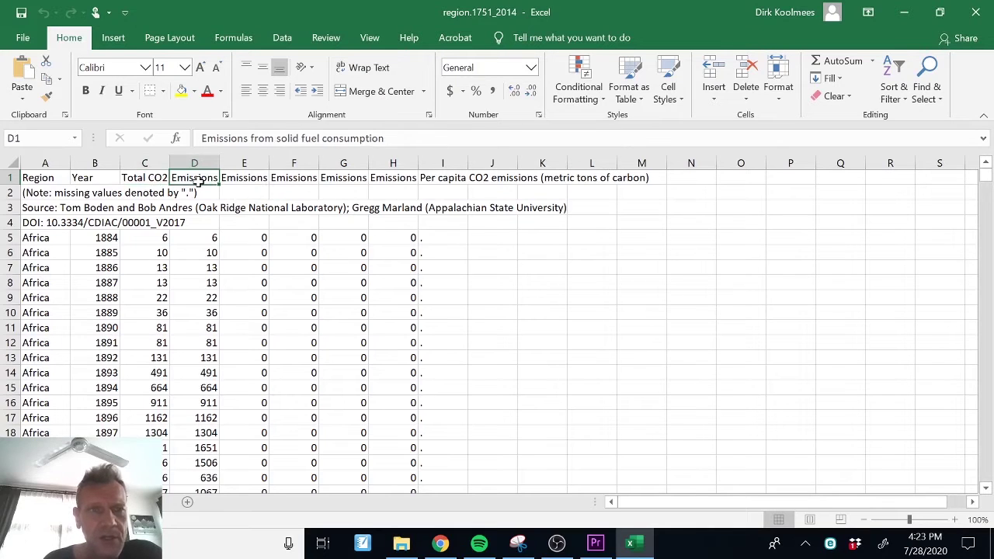
{"action": "left_click", "coordinate": [149, 181]}
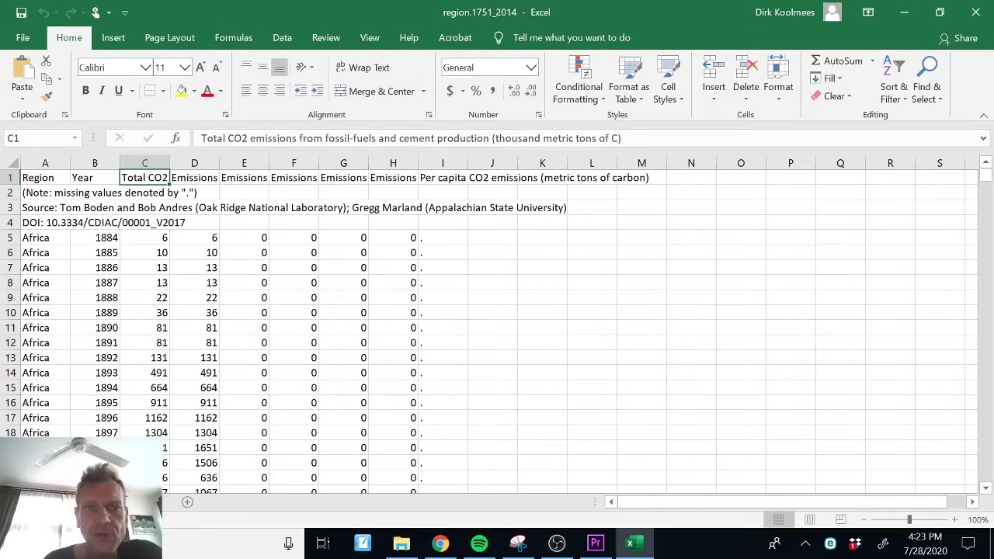
{"action": "left_click", "coordinate": [196, 180]}
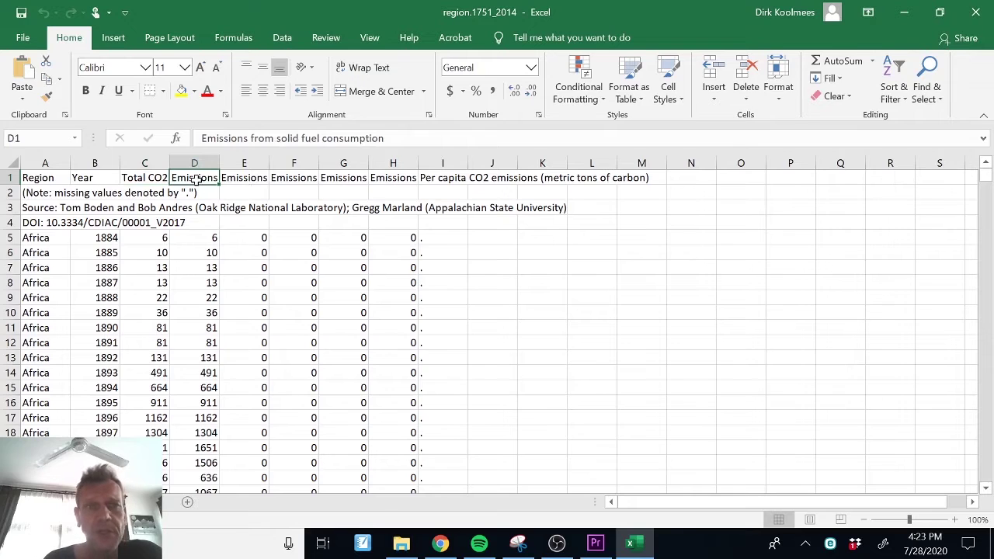
{"action": "left_click", "coordinate": [237, 183]}
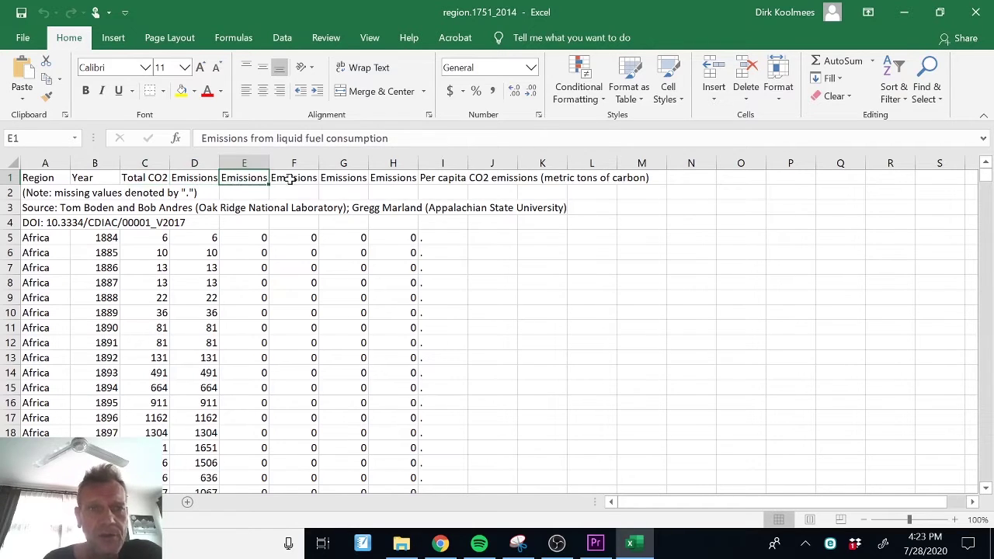
{"action": "double_click", "coordinate": [195, 178]}
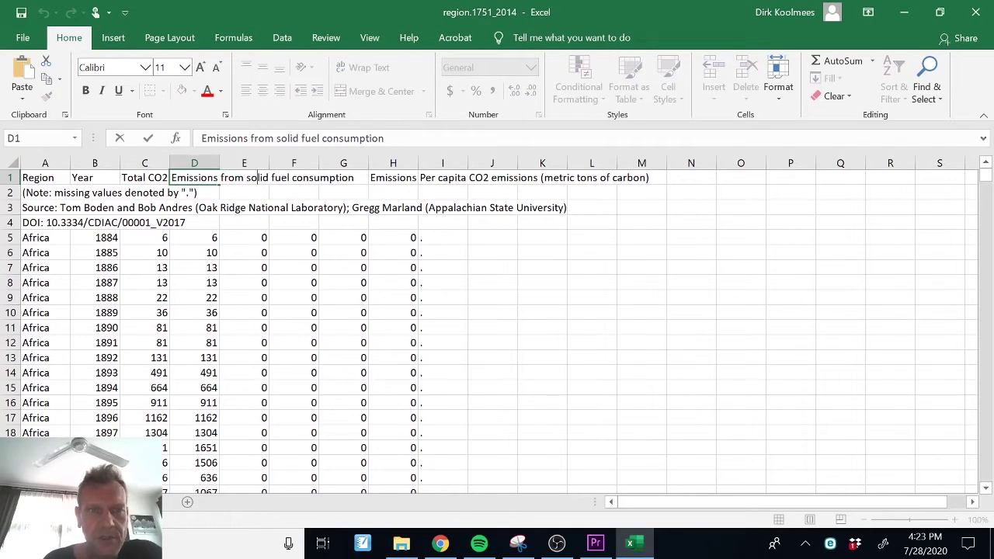
{"action": "left_click", "coordinate": [380, 177]}
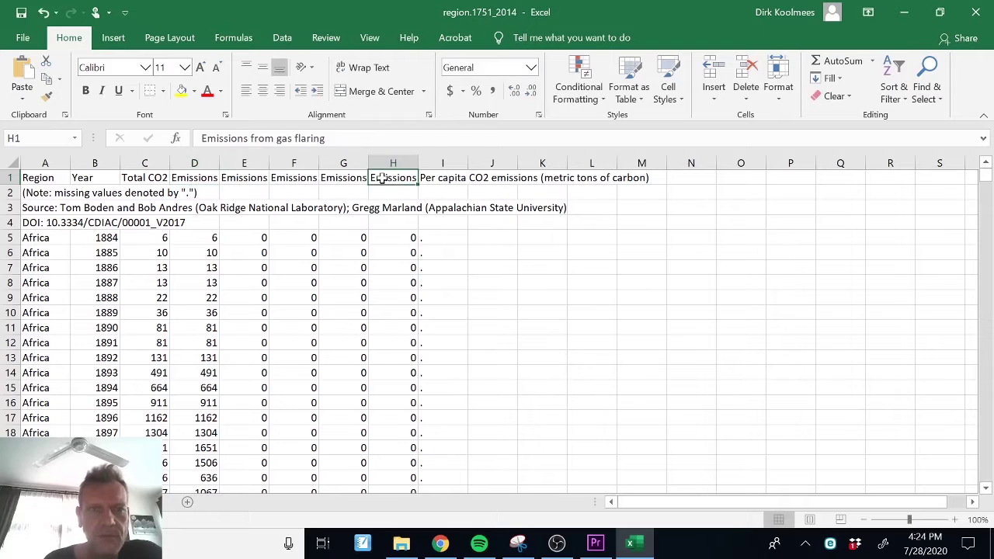
{"action": "left_click", "coordinate": [292, 180]}
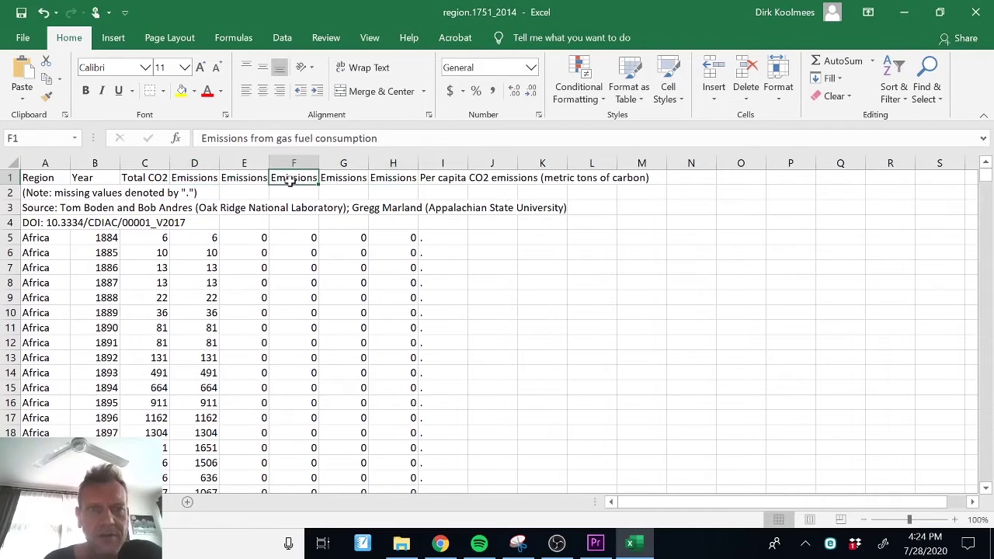
{"action": "left_click", "coordinate": [334, 180]}
{"action": "left_click", "coordinate": [392, 178]}
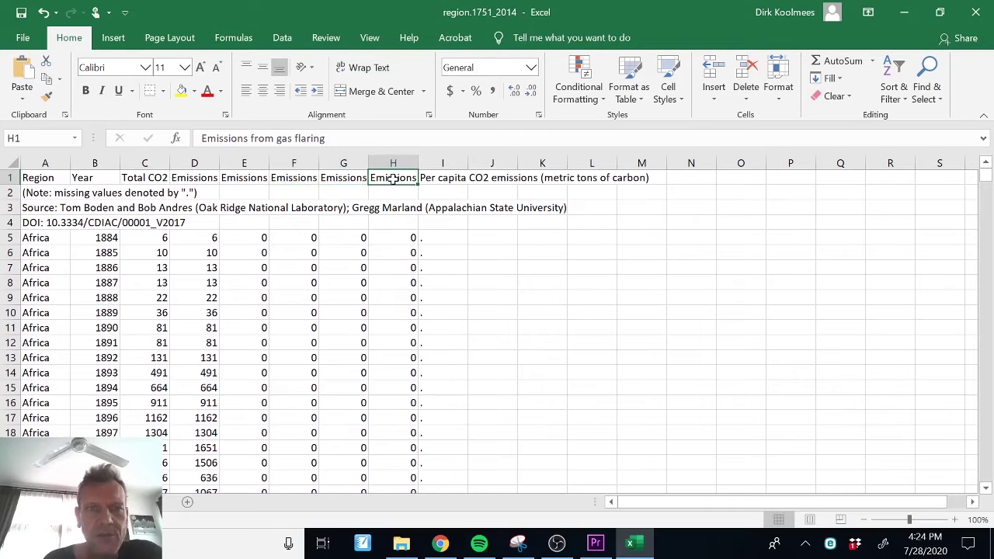
{"action": "left_click", "coordinate": [438, 180]}
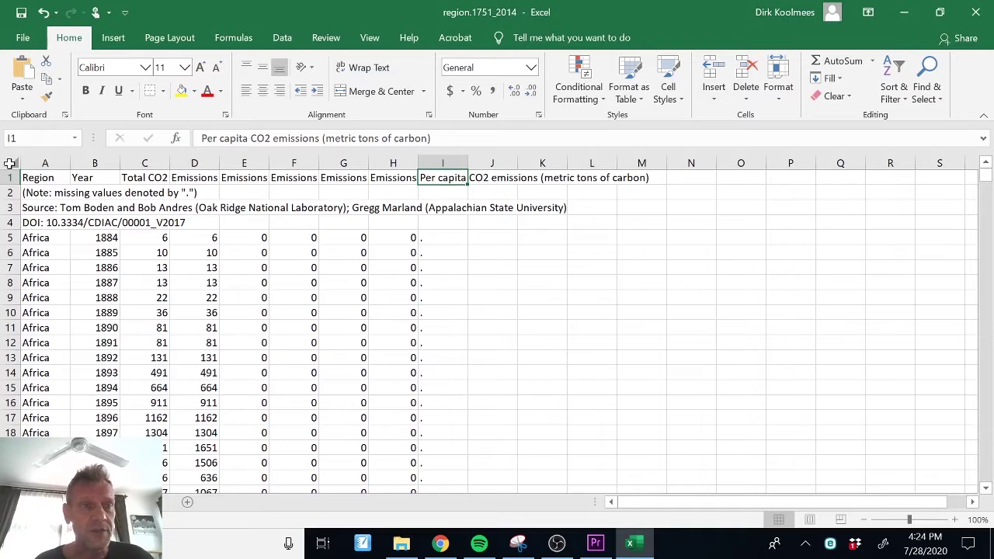
- Copy the entire region.1751_2014 sheet into a new blank Google Sheets spreadsheet and name its tab Original Data
{"action": "left_click", "coordinate": [9, 164]}
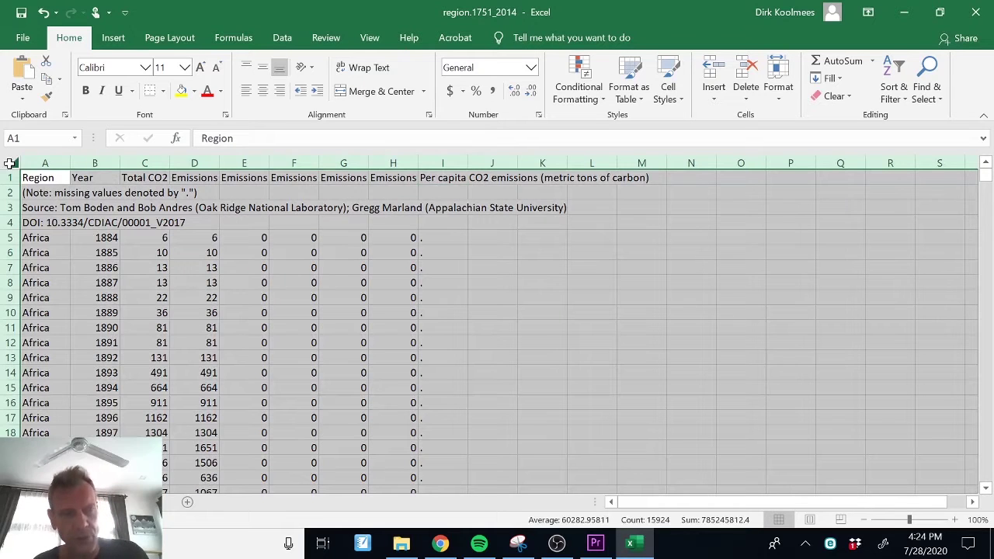
{"action": "key", "text": "ctrl+c"}
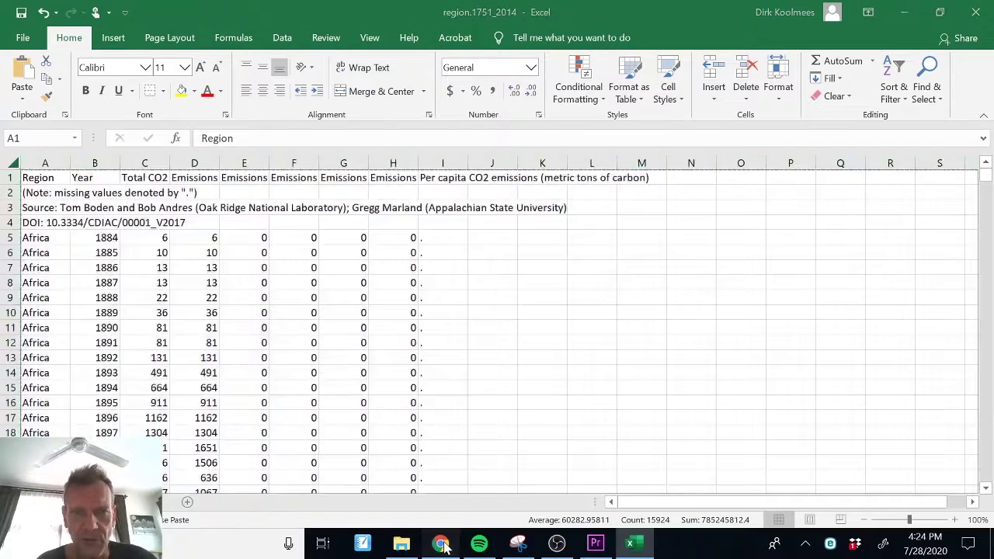
{"action": "left_click", "coordinate": [440, 543]}
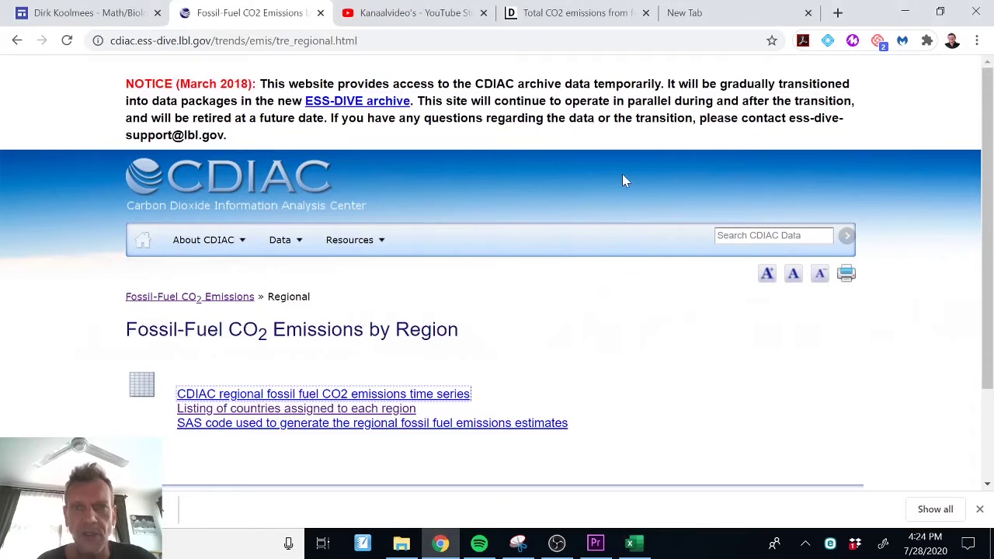
{"action": "left_click", "coordinate": [694, 14]}
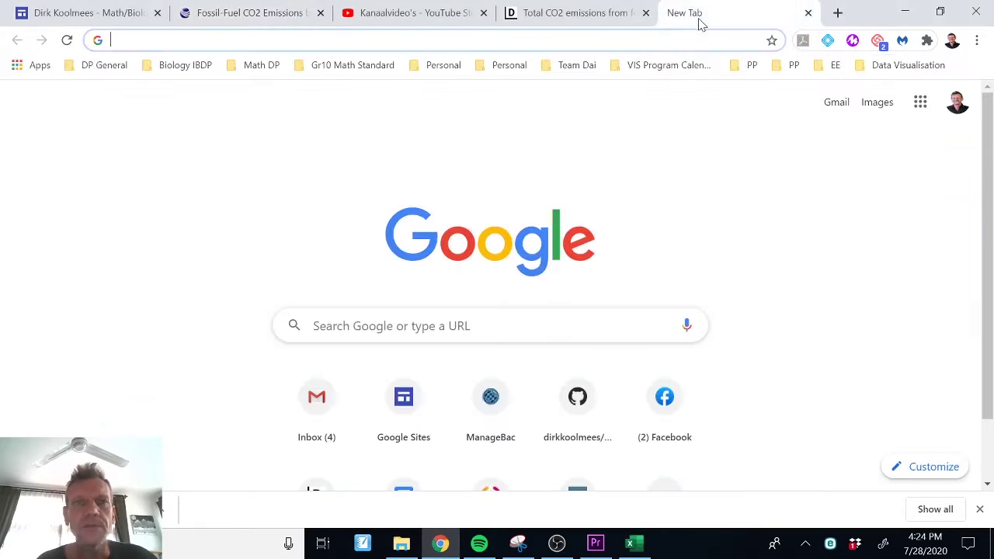
{"action": "left_click", "coordinate": [920, 106]}
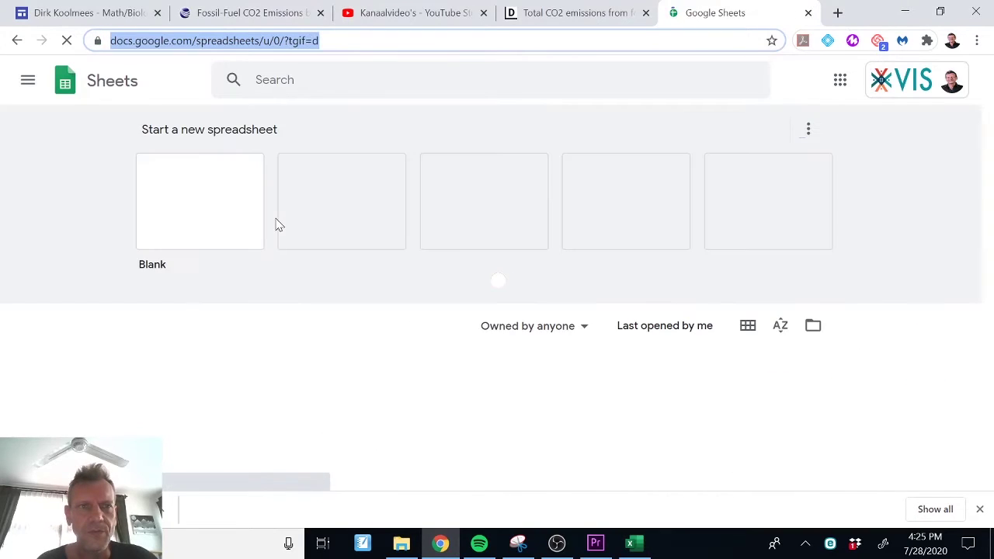
{"action": "left_click", "coordinate": [197, 218]}
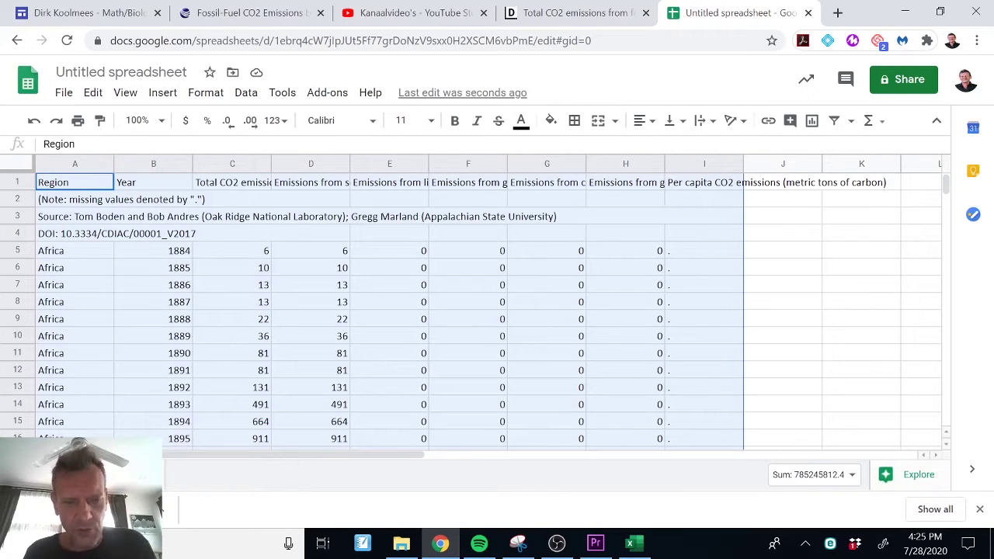
{"action": "type", "text": "data"}
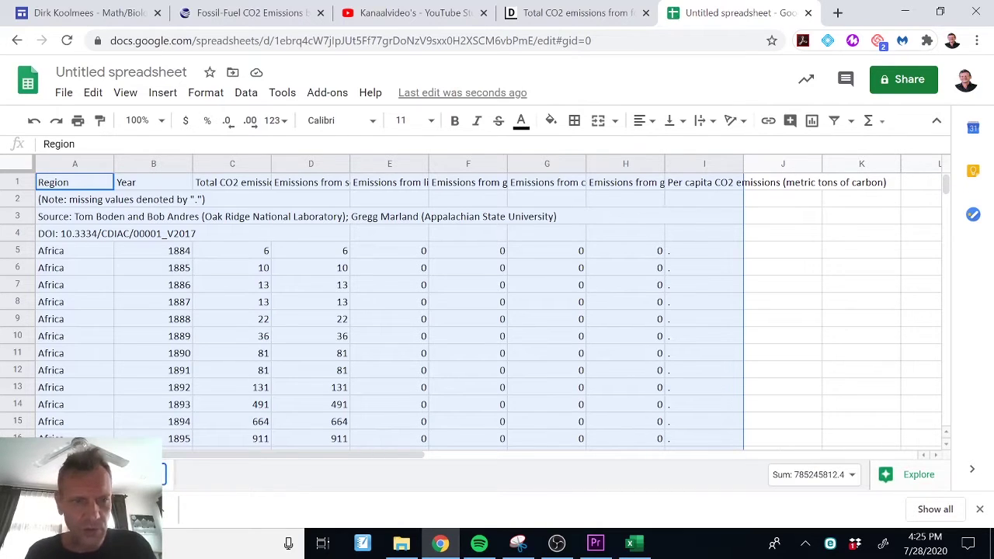
{"action": "left_click", "coordinate": [222, 472]}
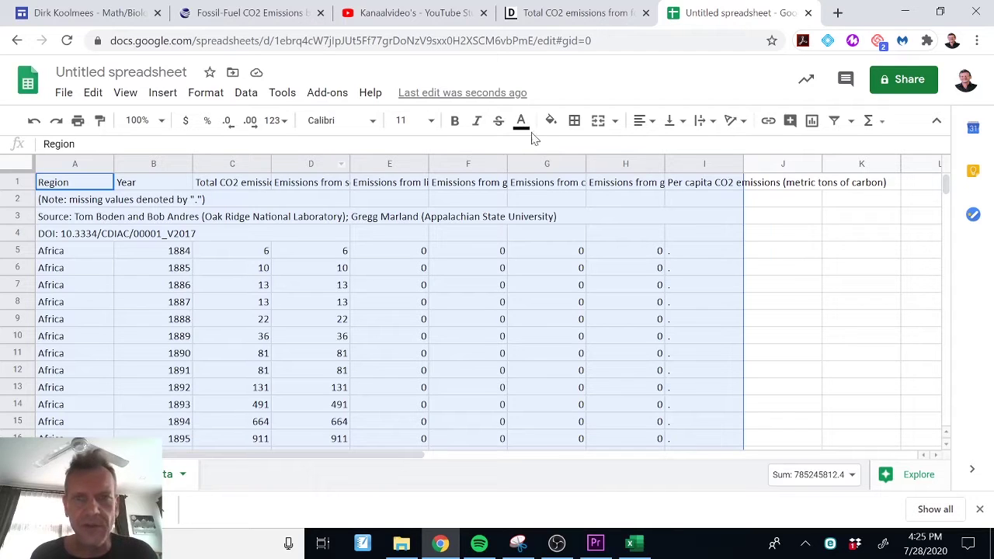
{"action": "left_click", "coordinate": [677, 167]}
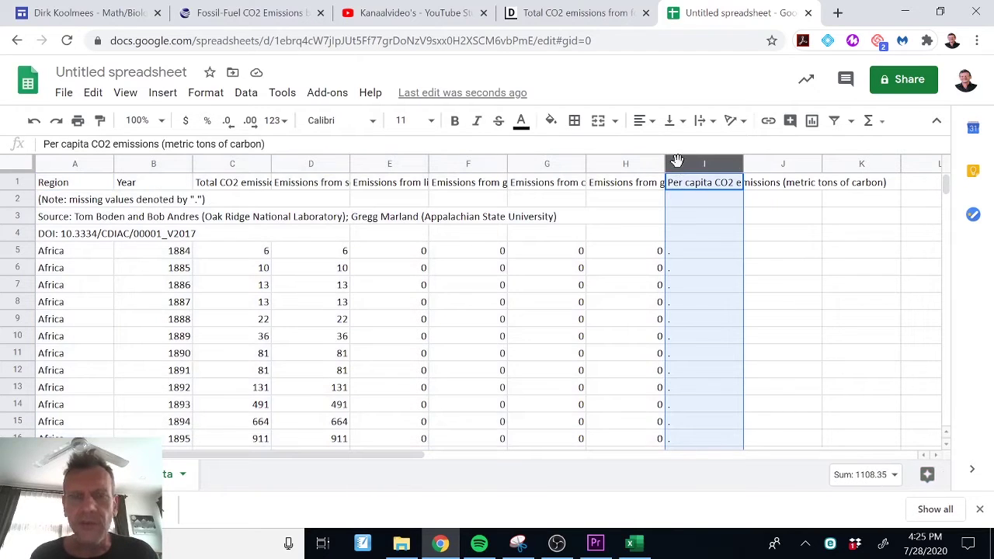
{"action": "left_click", "coordinate": [129, 164]}
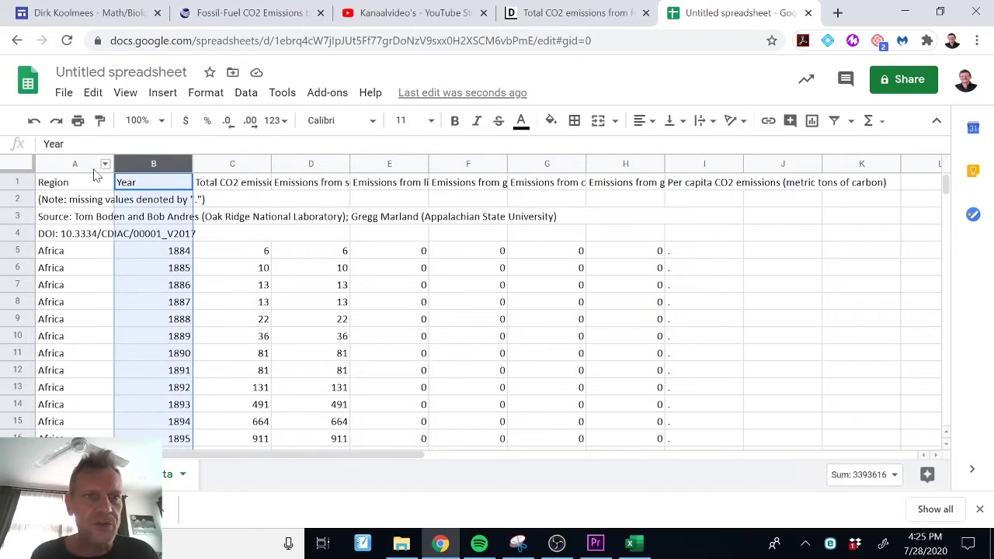
{"action": "left_click", "coordinate": [74, 164]}
- Delete rows 2 to 4, which hold the missing-values note, the source and the DOI
{"action": "left_click_drag", "start_coordinate": [15, 198], "coordinate": [16, 217]}
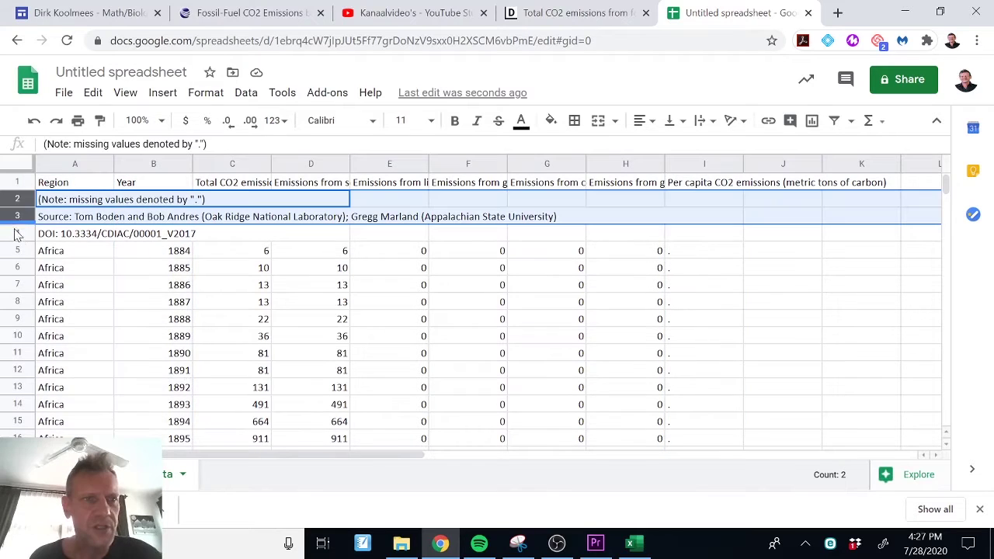
{"action": "left_click", "coordinate": [15, 233]}
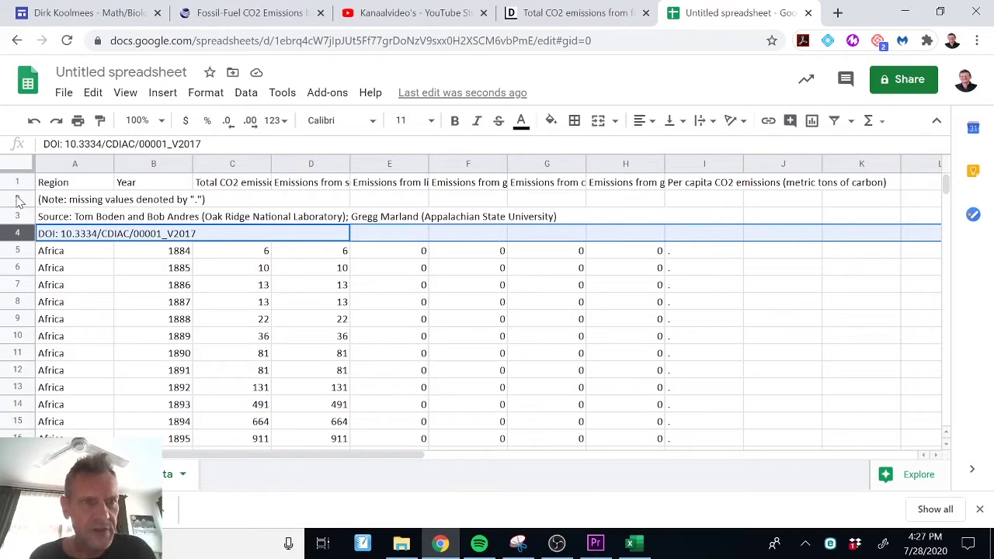
{"action": "left_click", "coordinate": [17, 197], "text": "shift"}
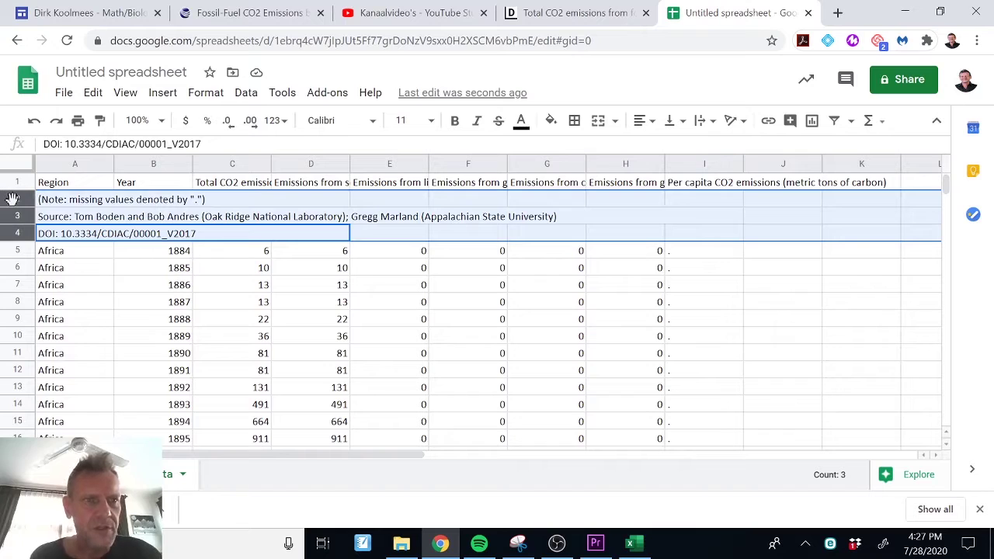
{"action": "right_click", "coordinate": [13, 198]}
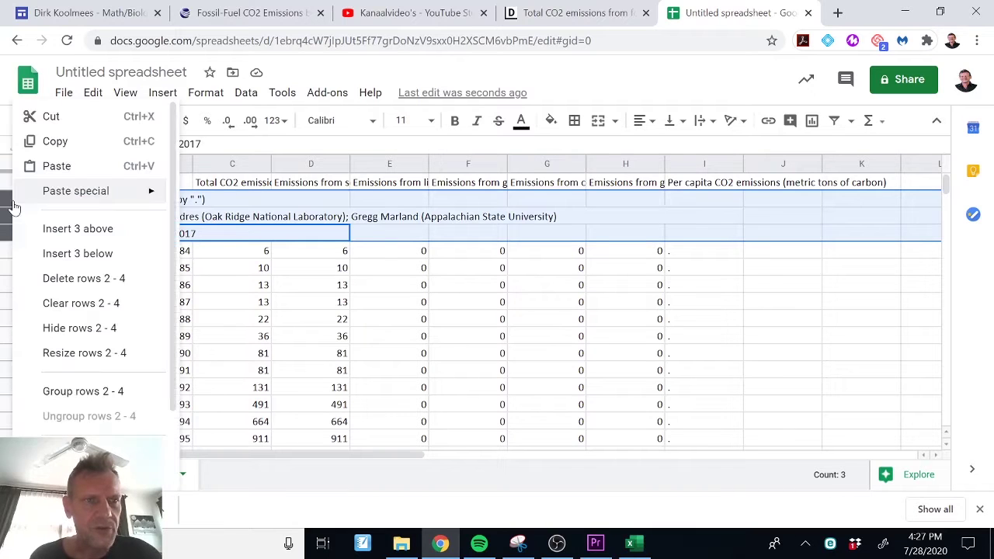
{"action": "left_click", "coordinate": [83, 281]}
{"action": "left_click", "coordinate": [81, 189]}
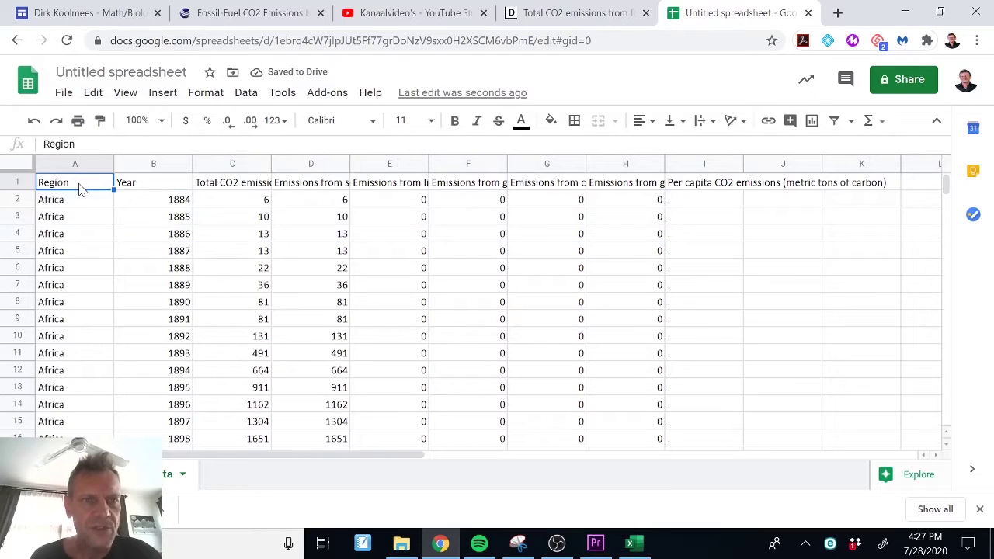
{"action": "key", "text": "Down"}
{"action": "key", "text": "Down"}
{"action": "key", "text": "Down"}
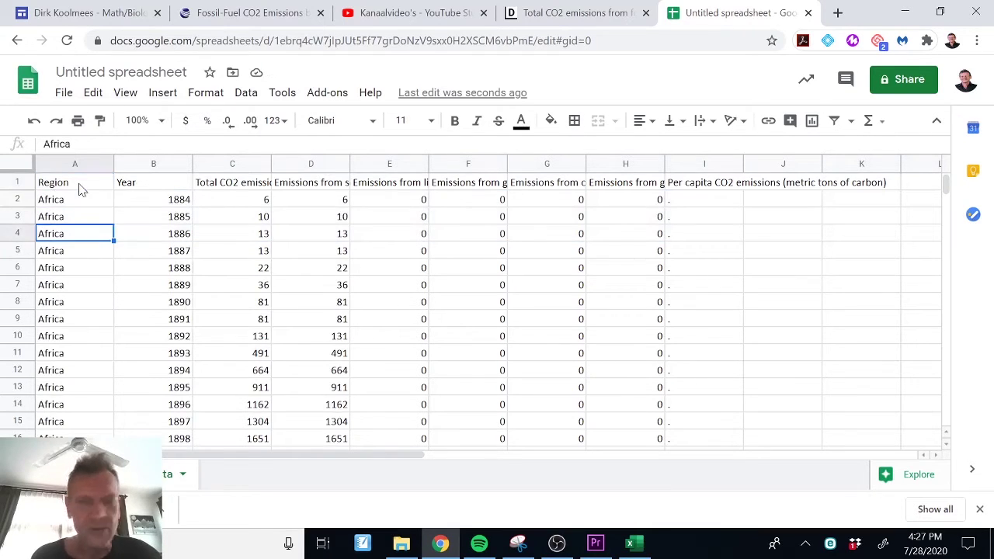
{"action": "key", "text": "Up"}
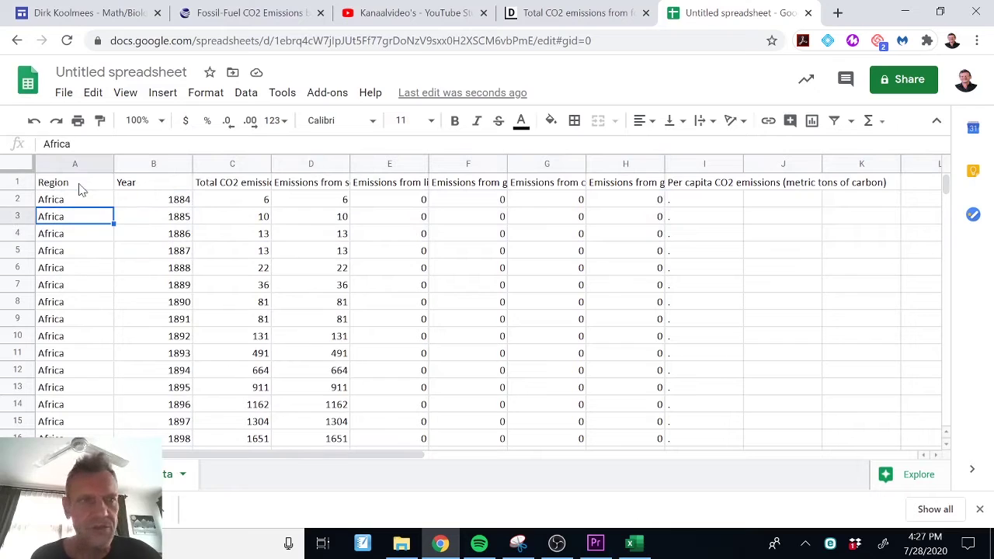
- Create a pivot table on a new sheet from the entire Original Data sheet
{"action": "left_click", "coordinate": [17, 171]}
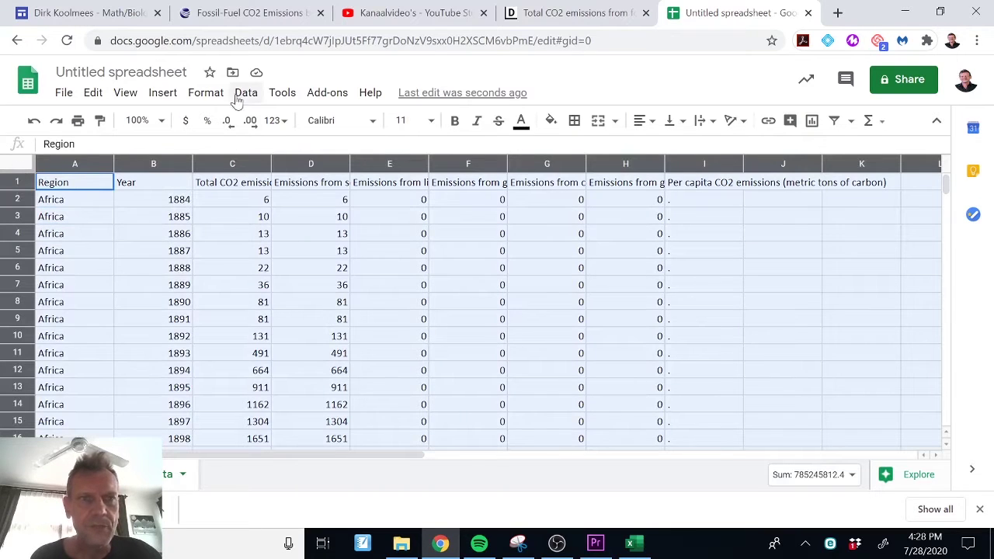
{"action": "left_click", "coordinate": [245, 94]}
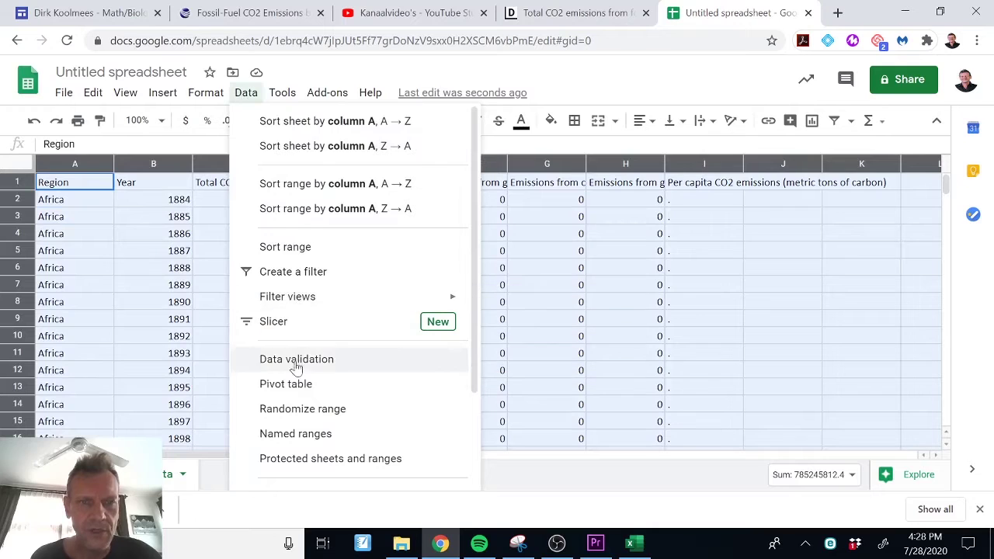
{"action": "left_click", "coordinate": [297, 386]}
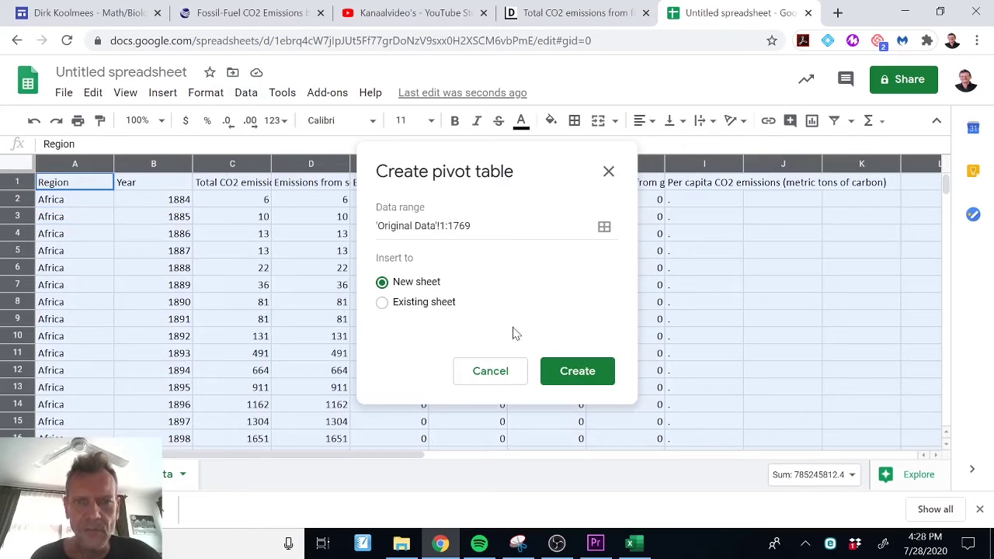
{"action": "left_click", "coordinate": [567, 376]}
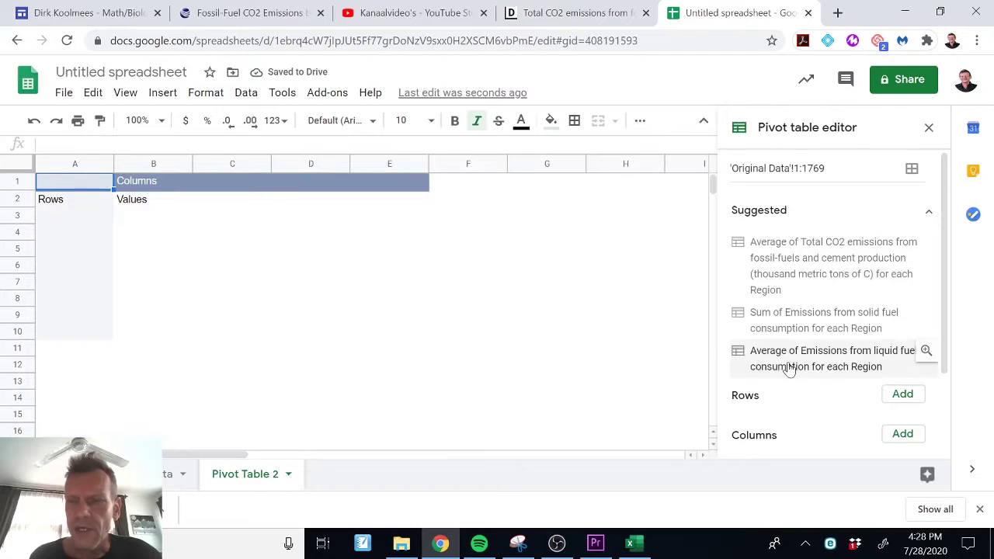
- Add Year as the pivot table's rows in ascending order and turn off its totals
{"action": "left_click", "coordinate": [902, 394]}
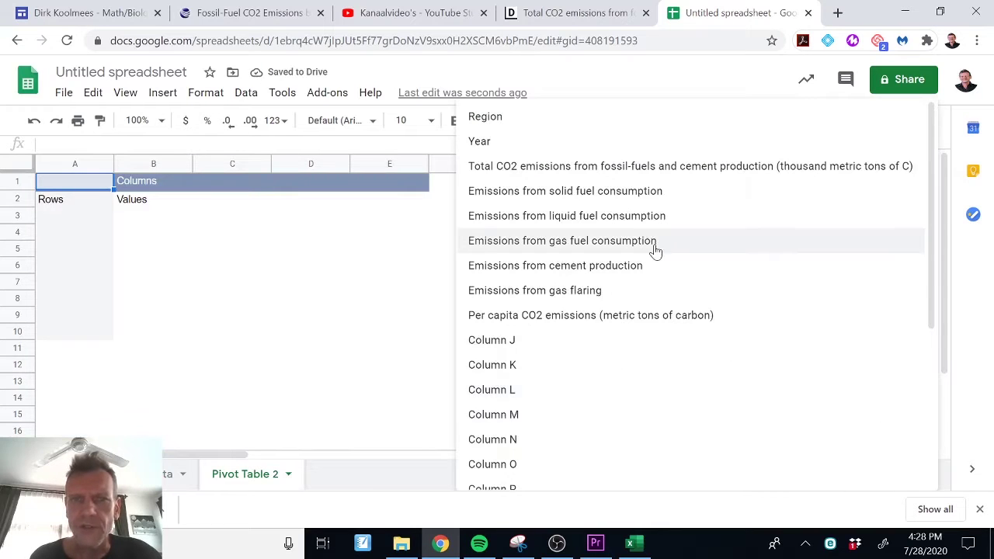
{"action": "left_click", "coordinate": [497, 143]}
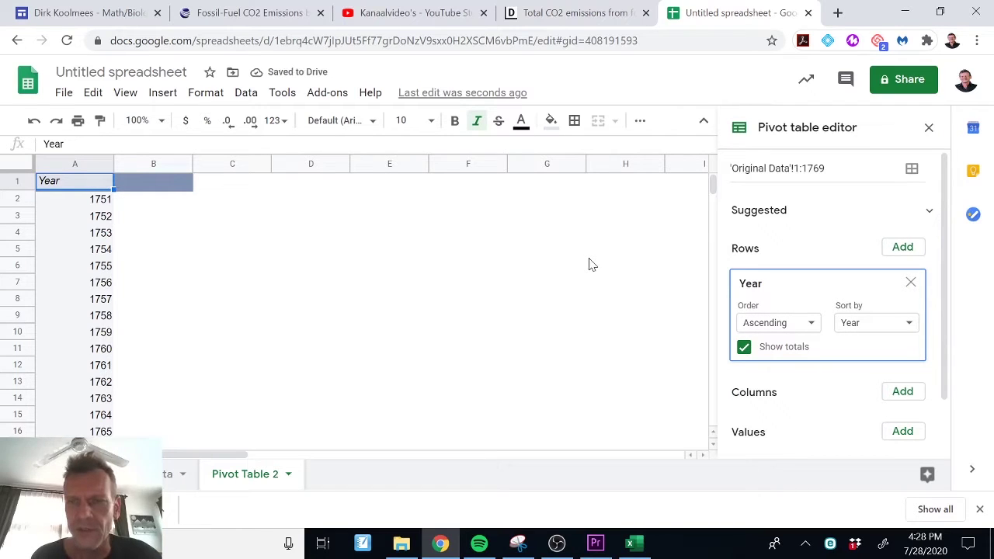
{"action": "scroll", "coordinate": [528, 371], "scroll_direction": "down", "scroll_amount": 3}
{"action": "scroll", "coordinate": [509, 379], "scroll_direction": "down", "scroll_amount": 20}
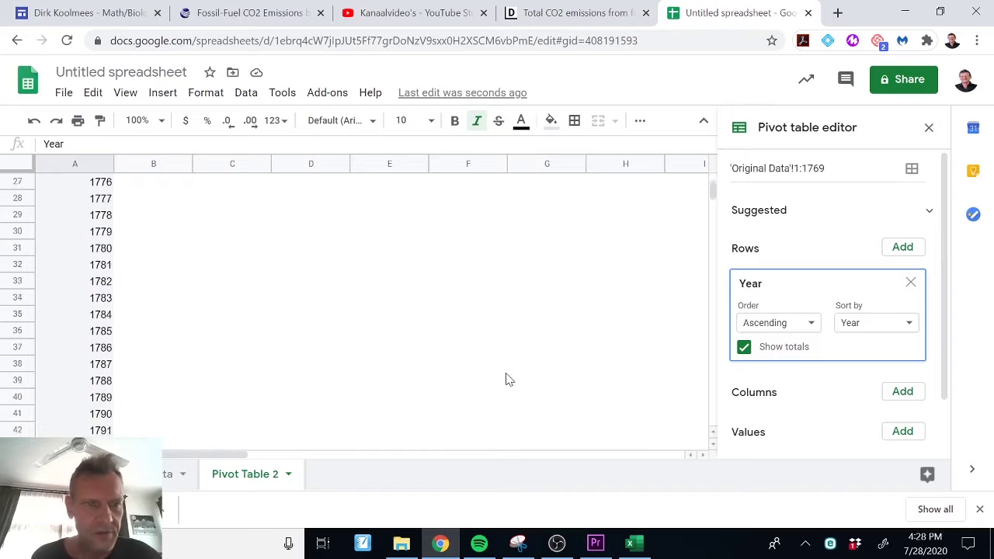
{"action": "scroll", "coordinate": [508, 379], "scroll_direction": "down", "scroll_amount": 20}
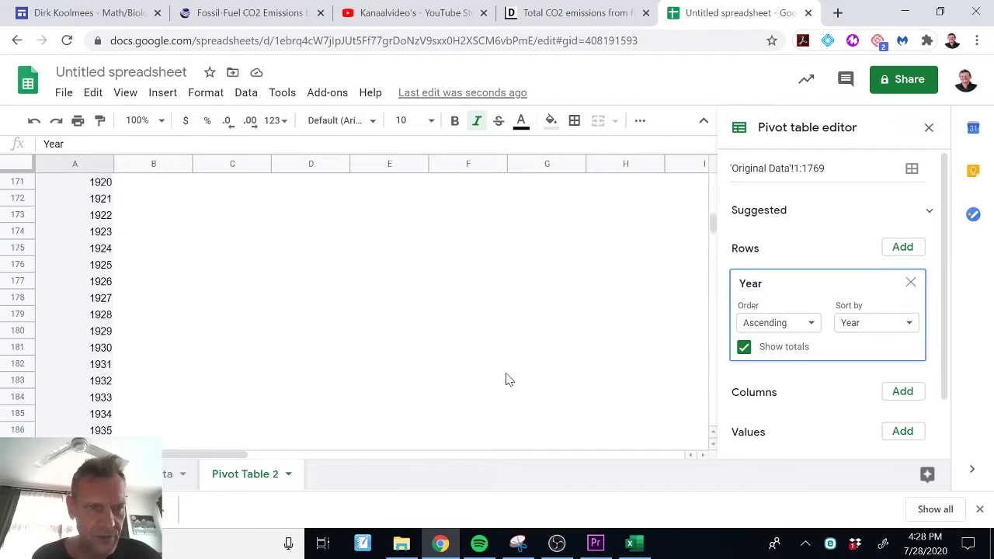
{"action": "scroll", "coordinate": [509, 378], "scroll_direction": "down", "scroll_amount": 1}
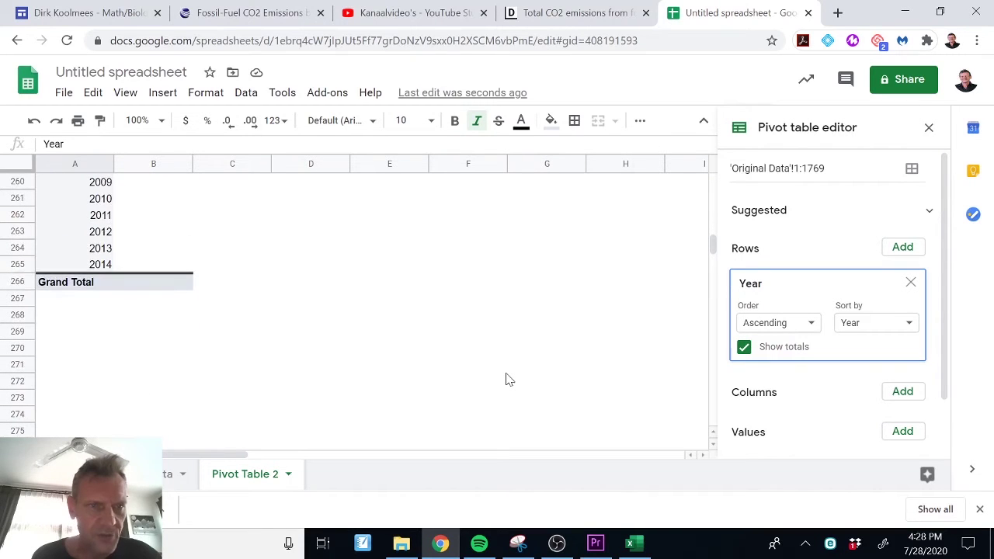
{"action": "left_click", "coordinate": [743, 347]}
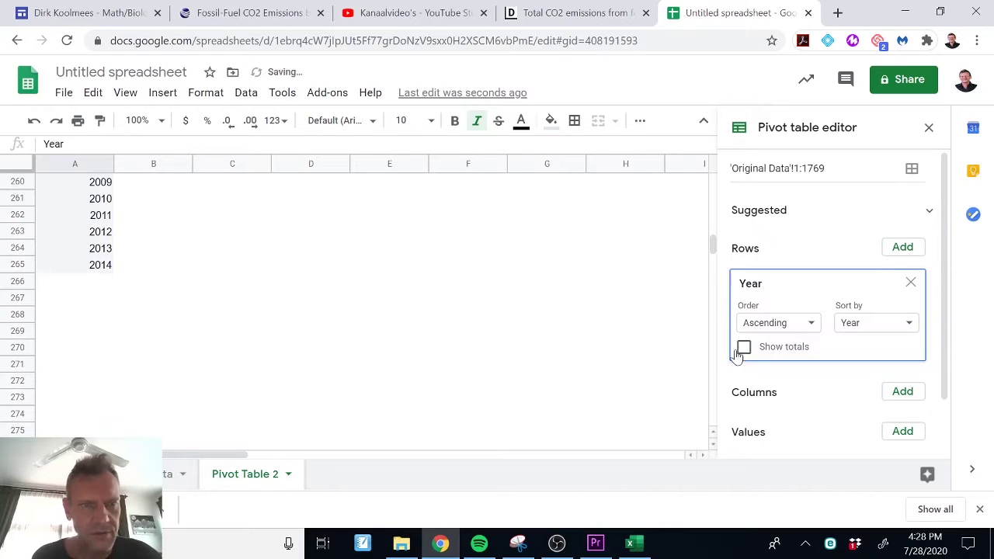
{"action": "scroll", "coordinate": [478, 355], "scroll_direction": "up", "scroll_amount": 20}
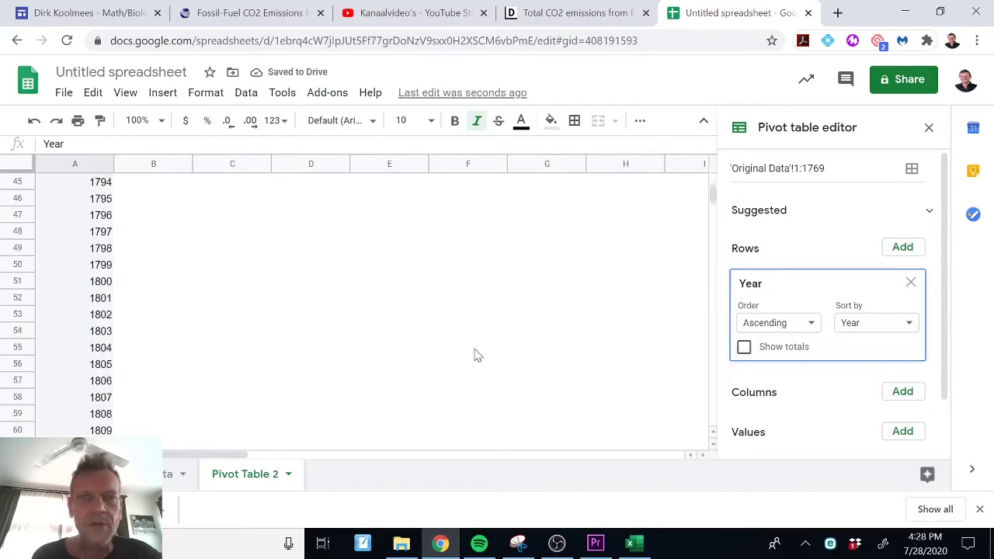
- Add Region as the pivot table's columns and Per capita CO2 emissions (metric tons of carbon) as its values
{"action": "left_click", "coordinate": [893, 396]}
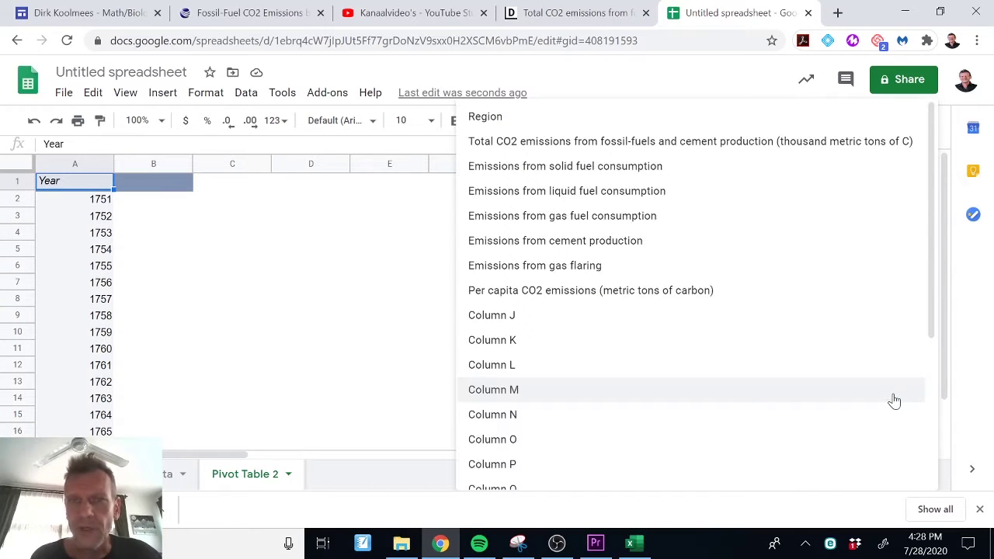
{"action": "left_click", "coordinate": [517, 117]}
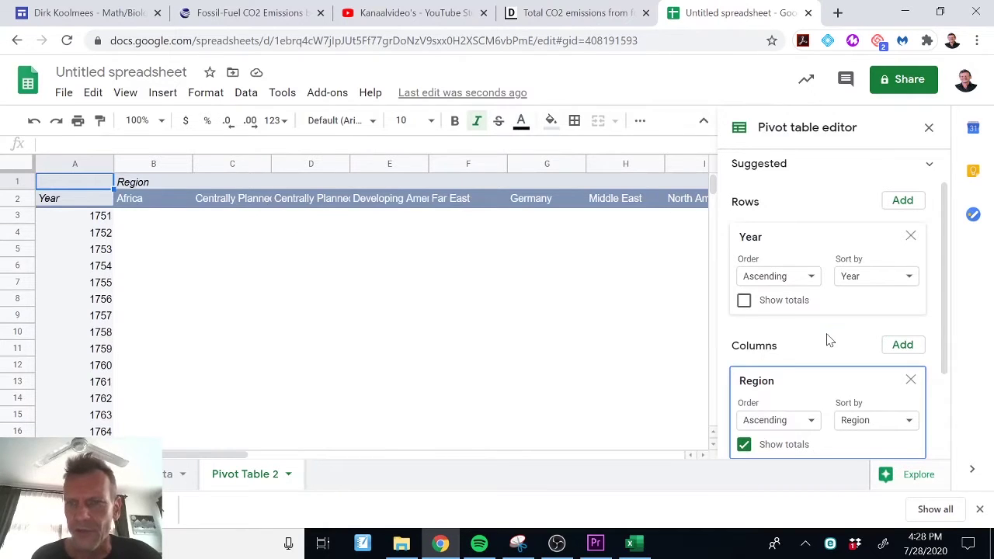
{"action": "scroll", "coordinate": [825, 337], "scroll_direction": "down", "scroll_amount": 3}
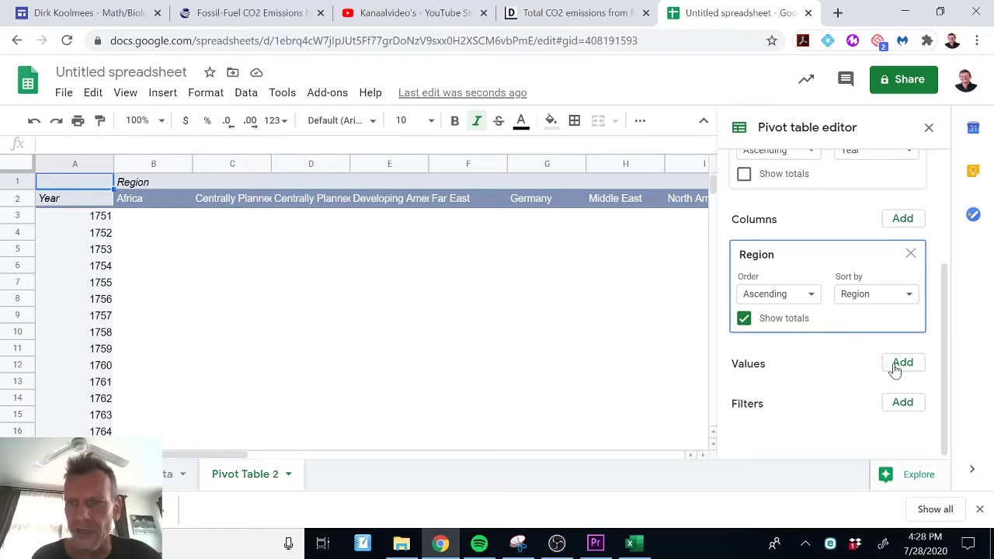
{"action": "left_click", "coordinate": [900, 364]}
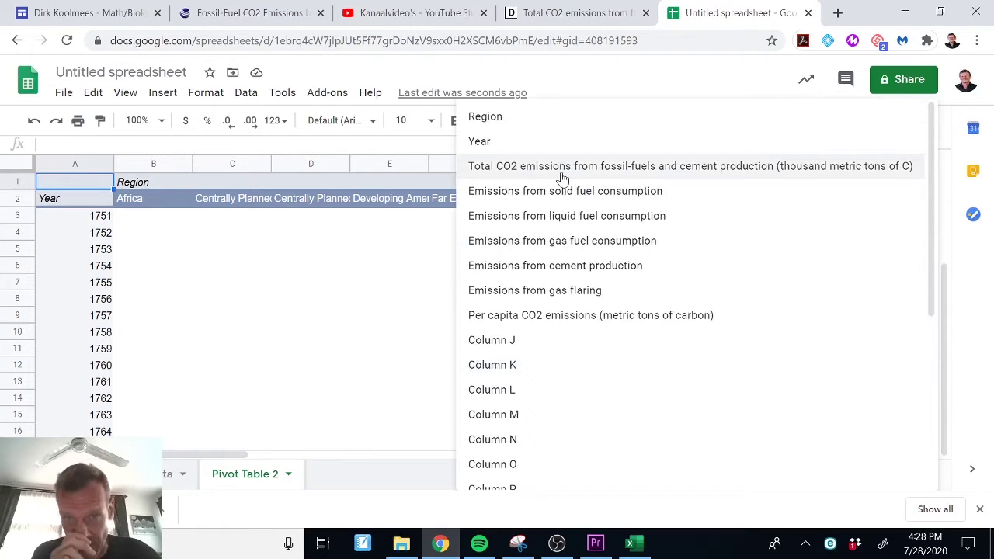
{"action": "left_click", "coordinate": [537, 320]}
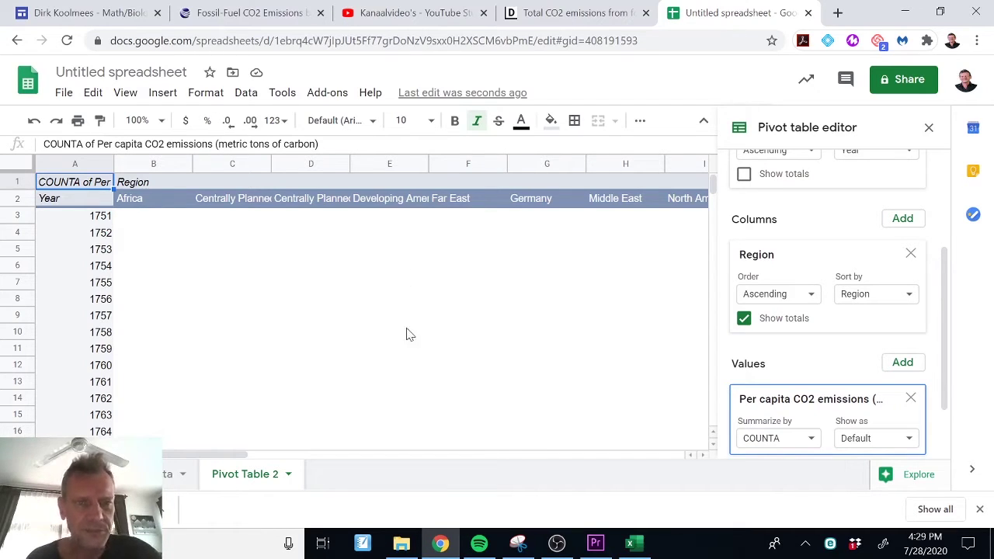
{"action": "scroll", "coordinate": [410, 336], "scroll_direction": "down", "scroll_amount": 6}
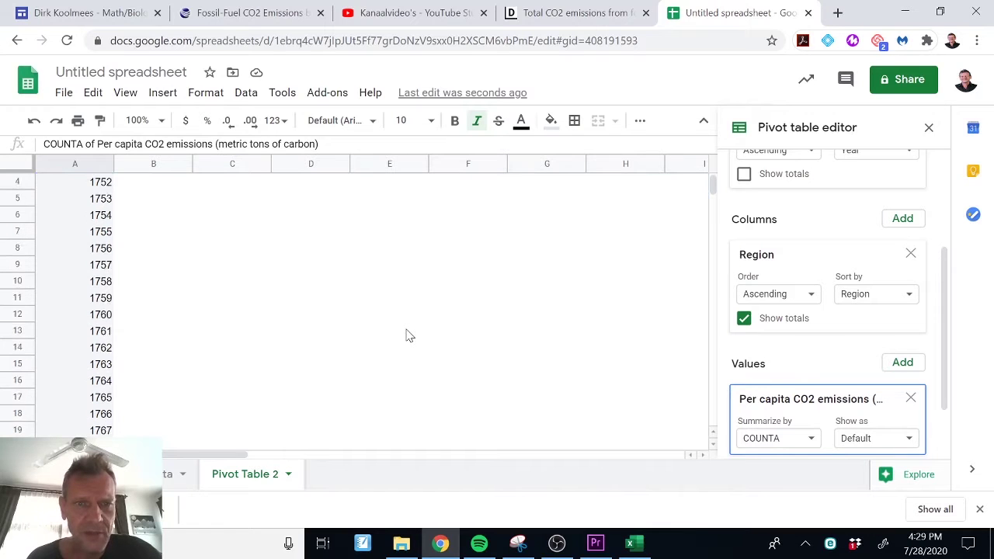
{"action": "scroll", "coordinate": [409, 335], "scroll_direction": "down", "scroll_amount": 10}
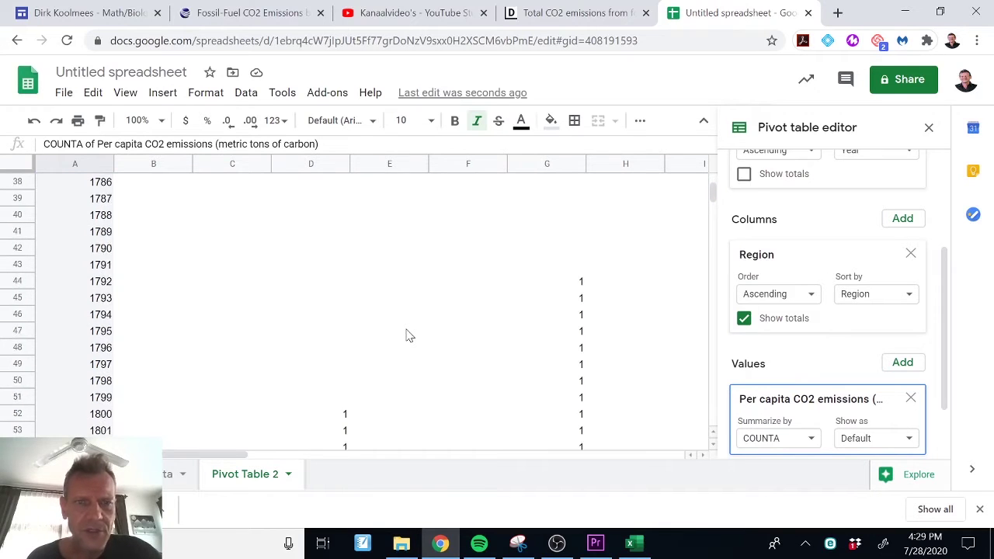
- Summarize the pivot table's per capita CO2 emissions values by SUM
{"action": "scroll", "coordinate": [410, 335], "scroll_direction": "down", "scroll_amount": 20}
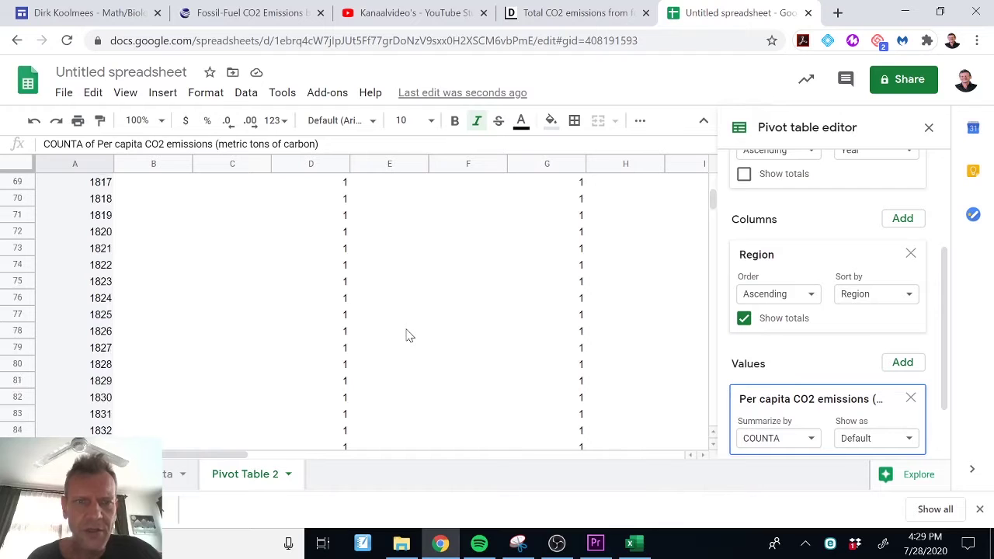
{"action": "scroll", "coordinate": [409, 336], "scroll_direction": "down", "scroll_amount": 16}
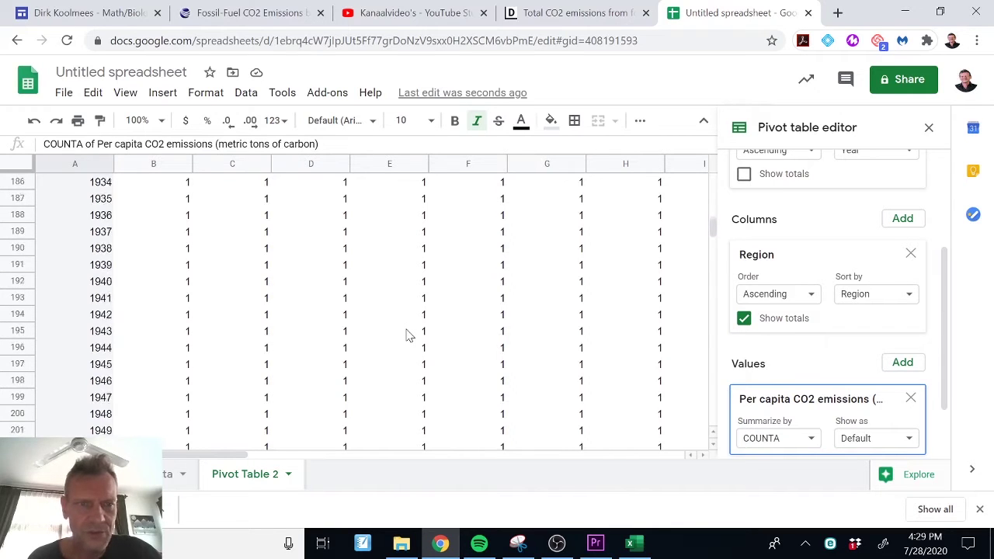
{"action": "scroll", "coordinate": [409, 336], "scroll_direction": "down", "scroll_amount": 3}
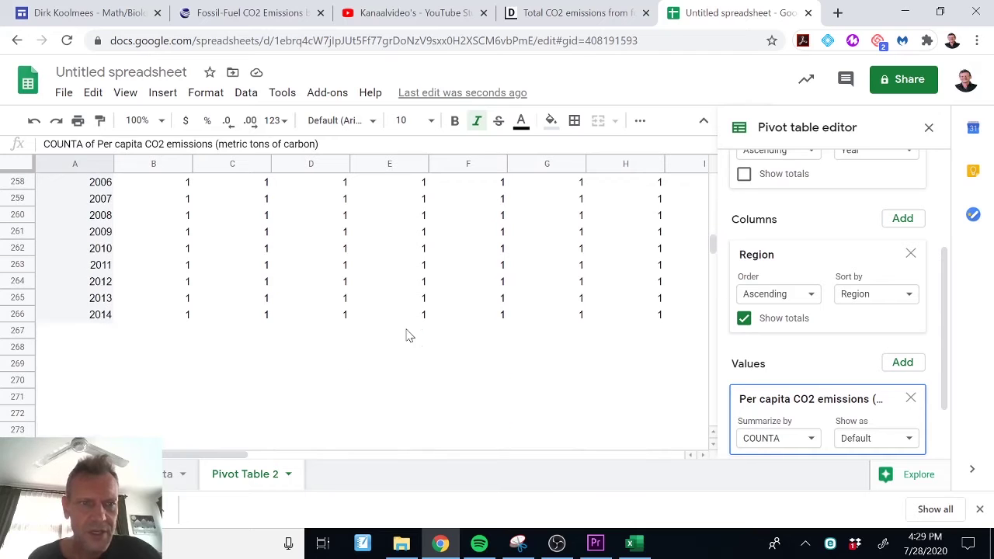
{"action": "scroll", "coordinate": [409, 335], "scroll_direction": "up", "scroll_amount": 3}
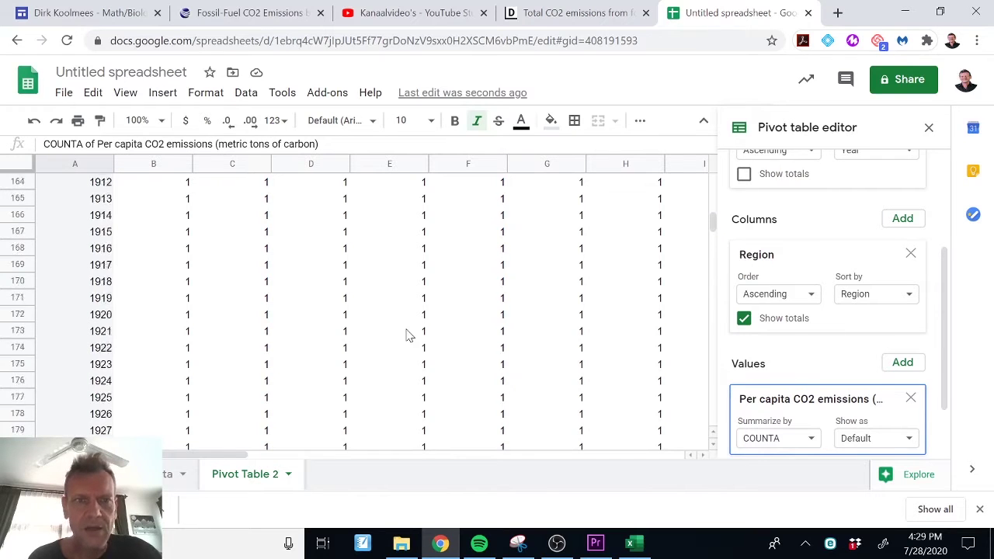
{"action": "scroll", "coordinate": [409, 335], "scroll_direction": "up", "scroll_amount": 20}
{"action": "scroll", "coordinate": [409, 335], "scroll_direction": "up", "scroll_amount": 12}
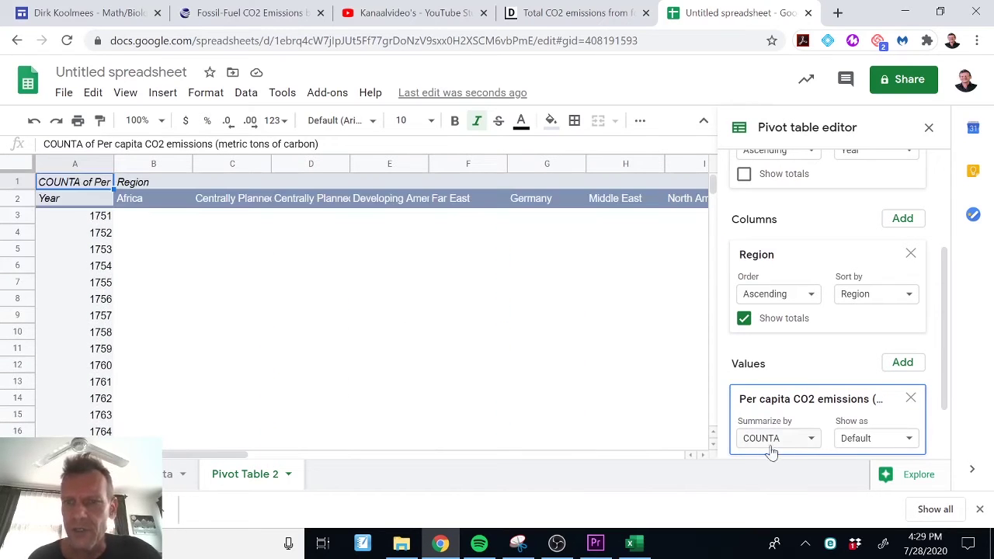
{"action": "left_click", "coordinate": [811, 442]}
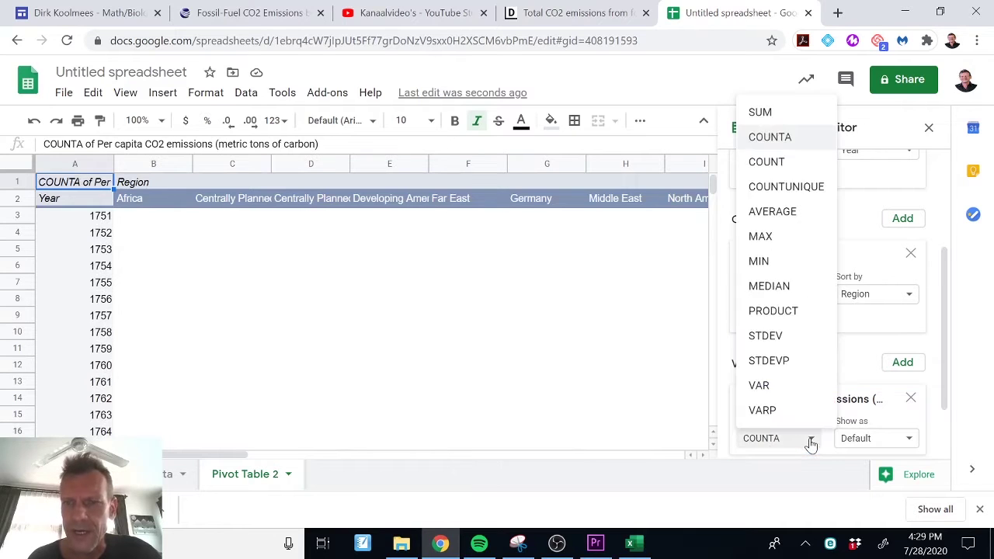
{"action": "left_click", "coordinate": [761, 112]}
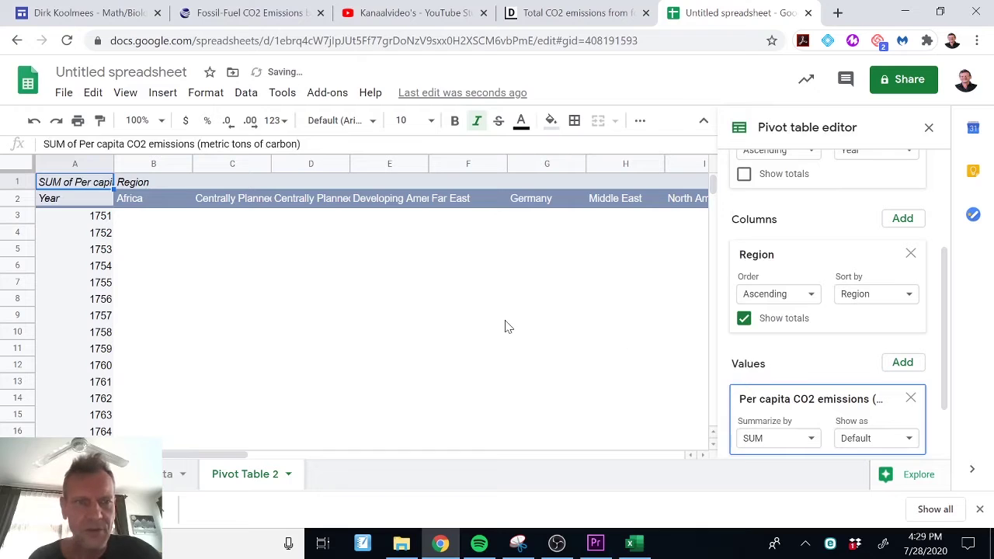
- Compare the pivot table with the Original Data sheet to check from which year per capita emissions are recorded
{"action": "scroll", "coordinate": [426, 350], "scroll_direction": "down", "scroll_amount": 15}
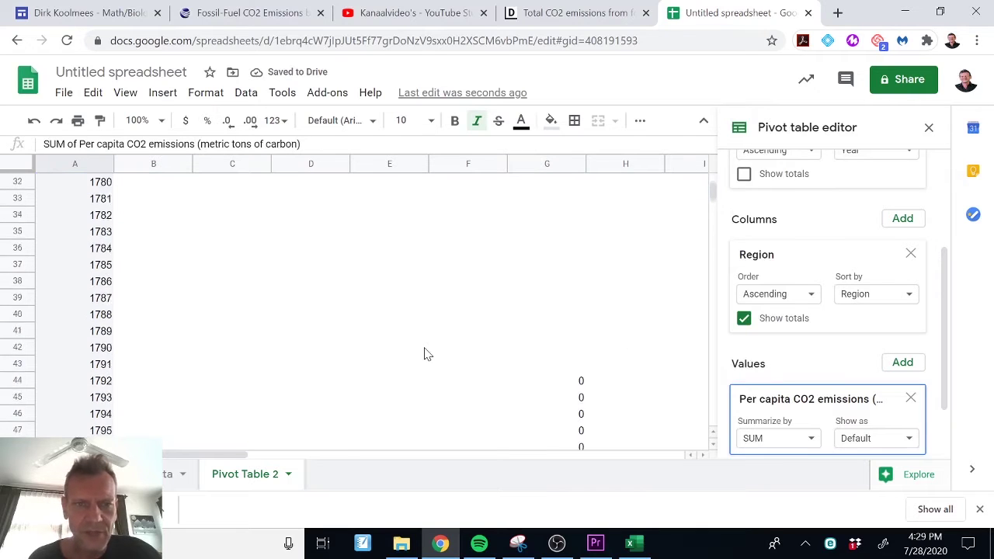
{"action": "scroll", "coordinate": [426, 354], "scroll_direction": "down", "scroll_amount": 20}
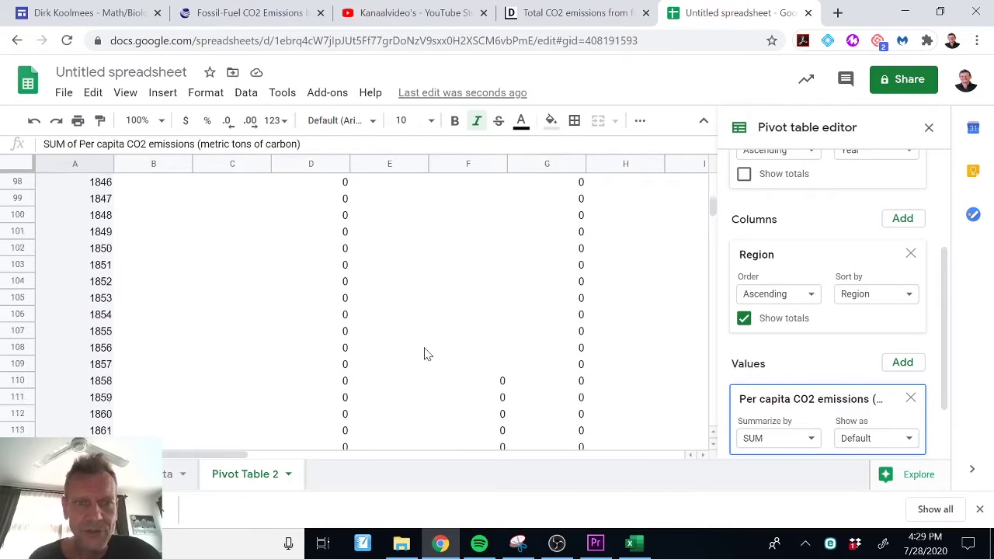
{"action": "scroll", "coordinate": [426, 354], "scroll_direction": "down", "scroll_amount": 19}
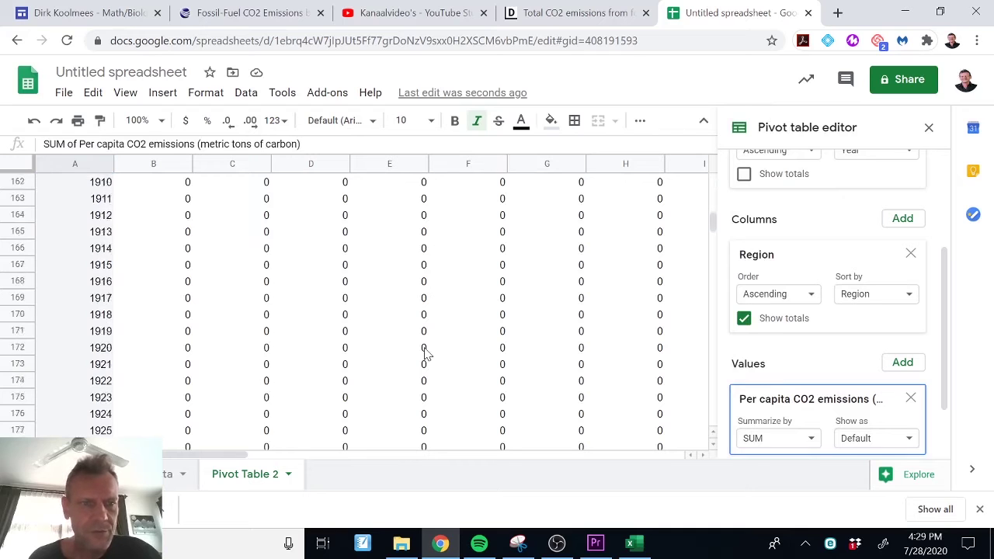
{"action": "scroll", "coordinate": [427, 354], "scroll_direction": "down", "scroll_amount": 7}
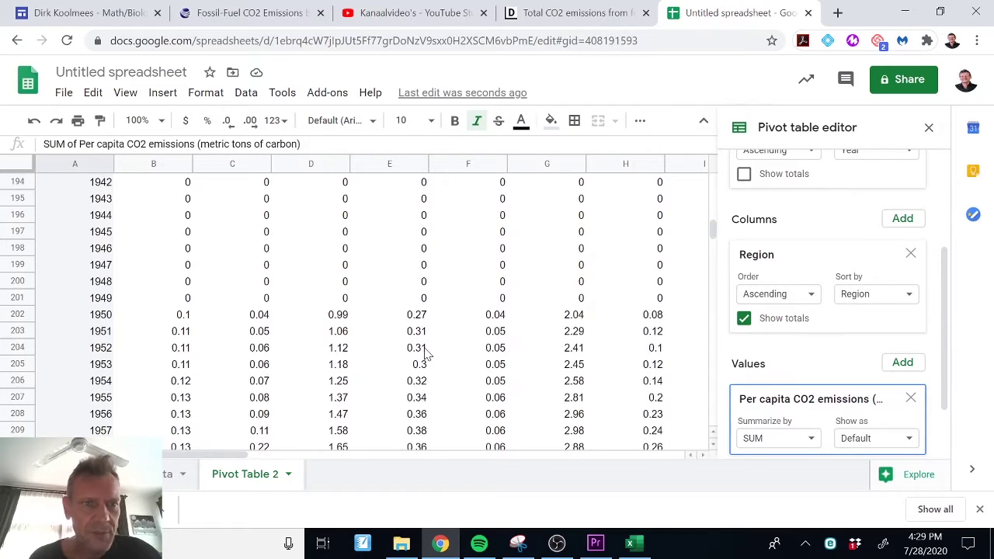
{"action": "left_click", "coordinate": [101, 318]}
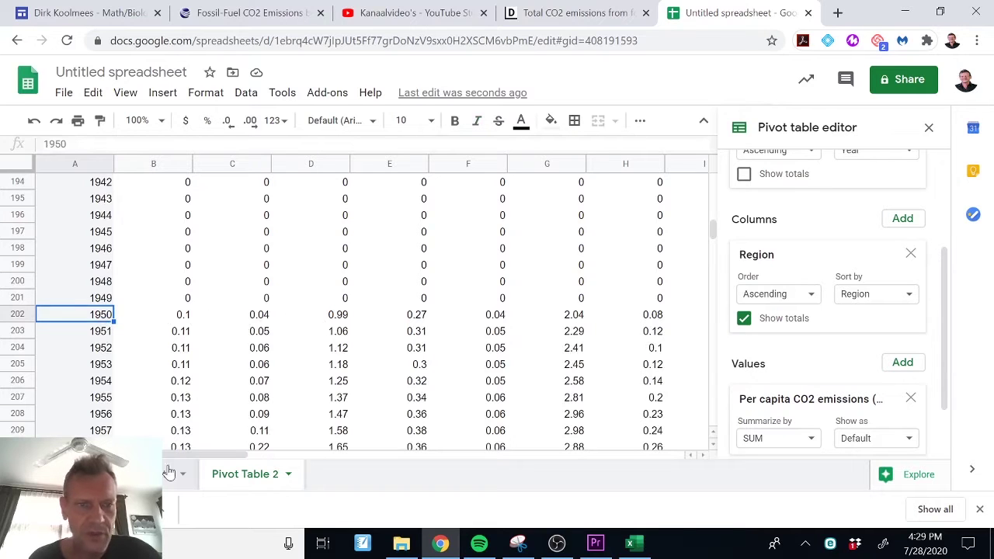
{"action": "key", "text": "ctrl+shift+Page_Up"}
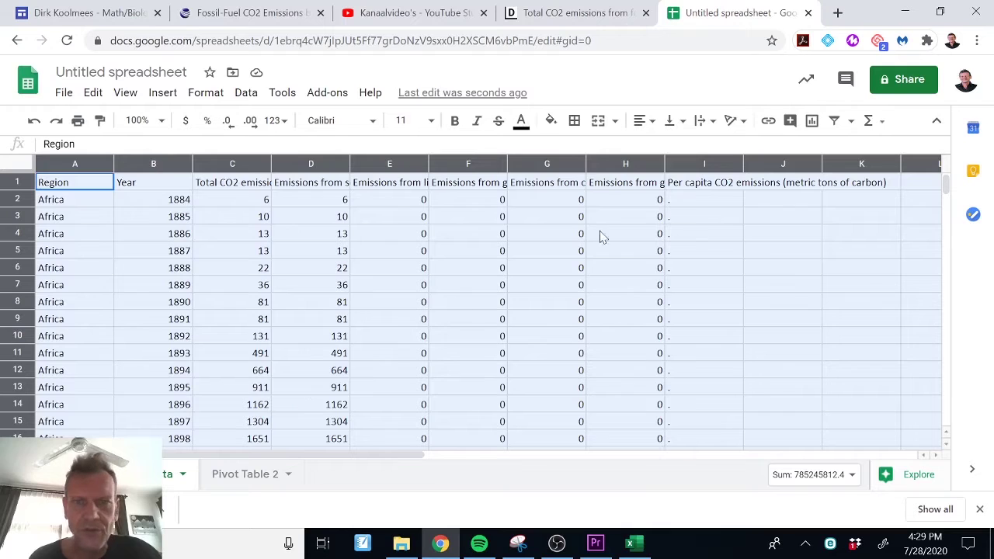
{"action": "left_click", "coordinate": [676, 165]}
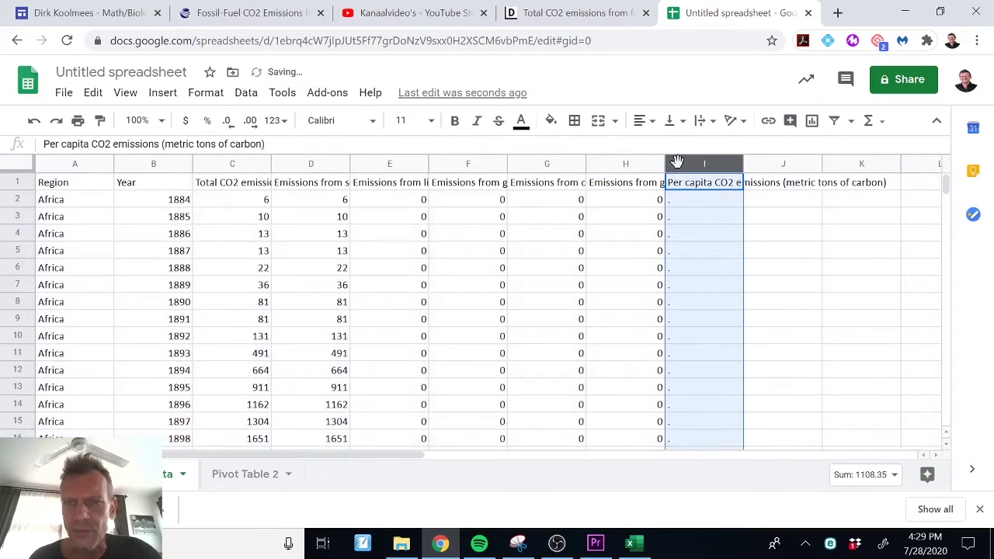
{"action": "scroll", "coordinate": [683, 371], "scroll_direction": "down", "scroll_amount": 19}
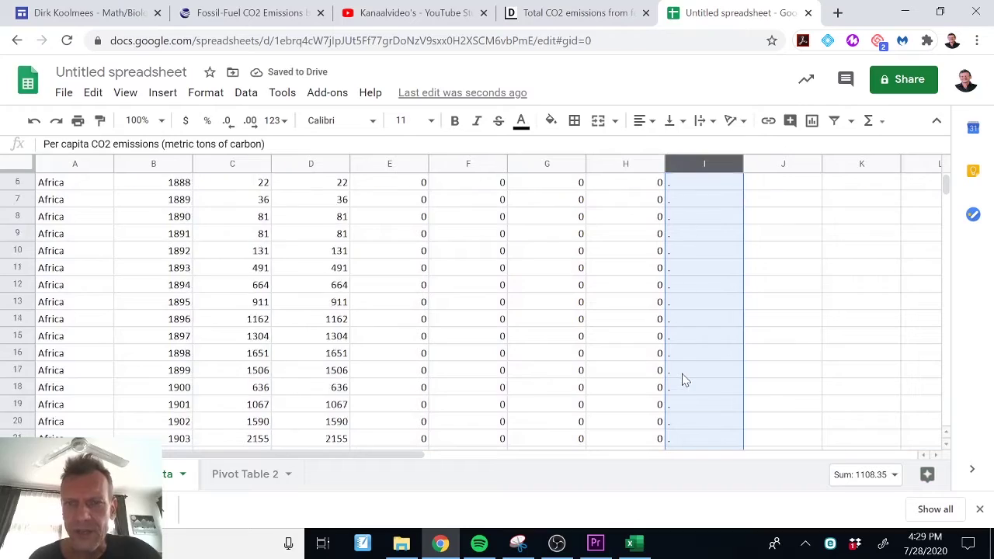
{"action": "scroll", "coordinate": [683, 378], "scroll_direction": "down", "scroll_amount": 5}
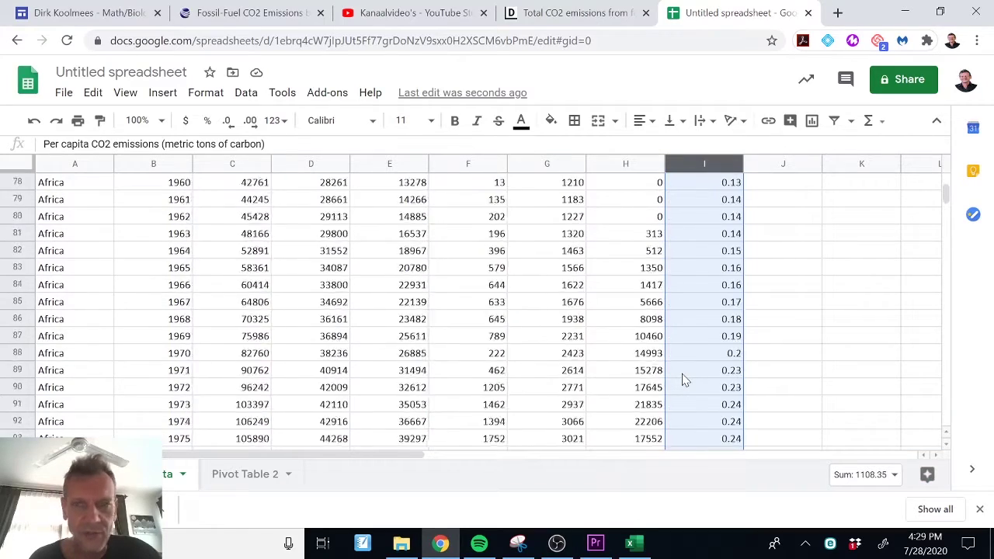
{"action": "scroll", "coordinate": [683, 378], "scroll_direction": "up", "scroll_amount": 4}
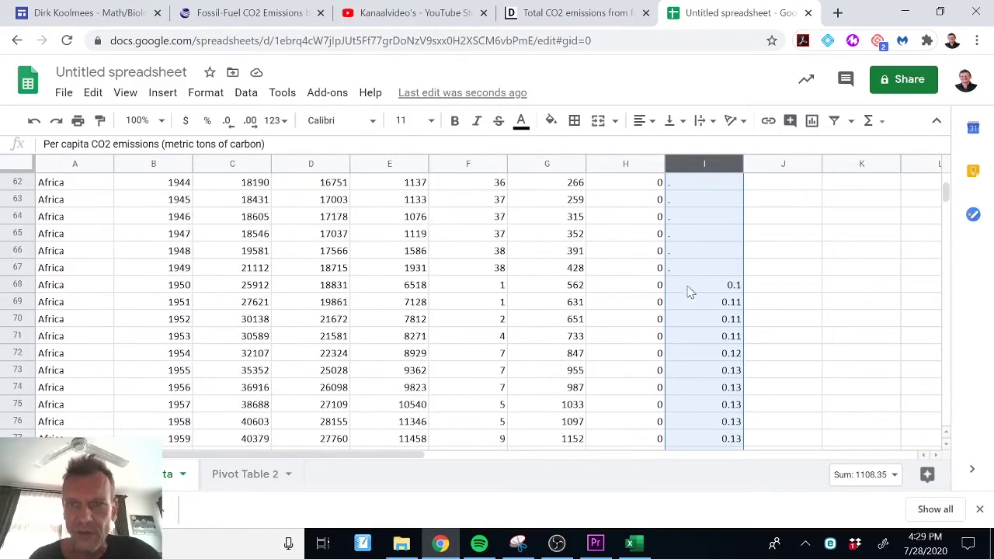
{"action": "left_click", "coordinate": [689, 287]}
{"action": "left_click", "coordinate": [171, 287]}
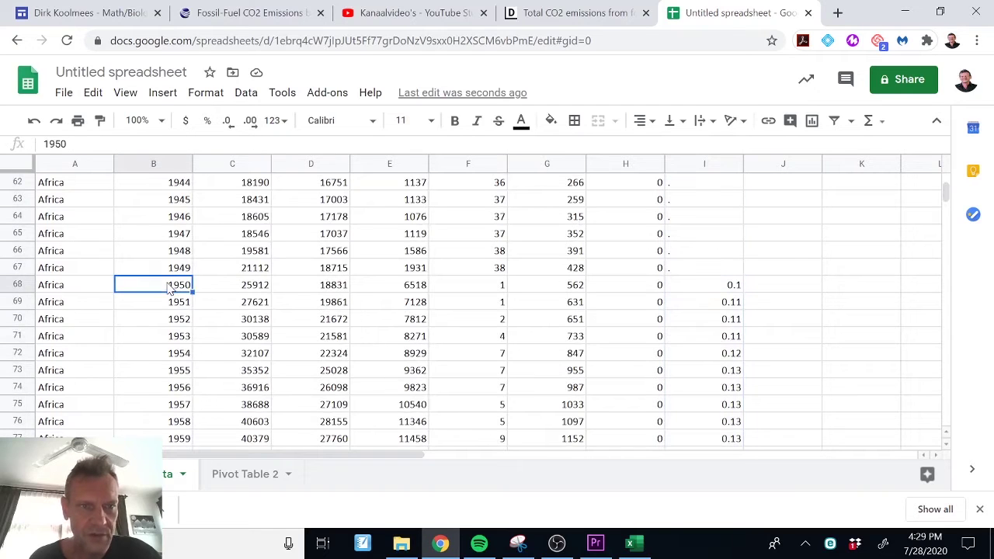
- In Pivot Table 2, turn off the totals for the Region columns and add Year as a filter
{"action": "left_click", "coordinate": [239, 475]}
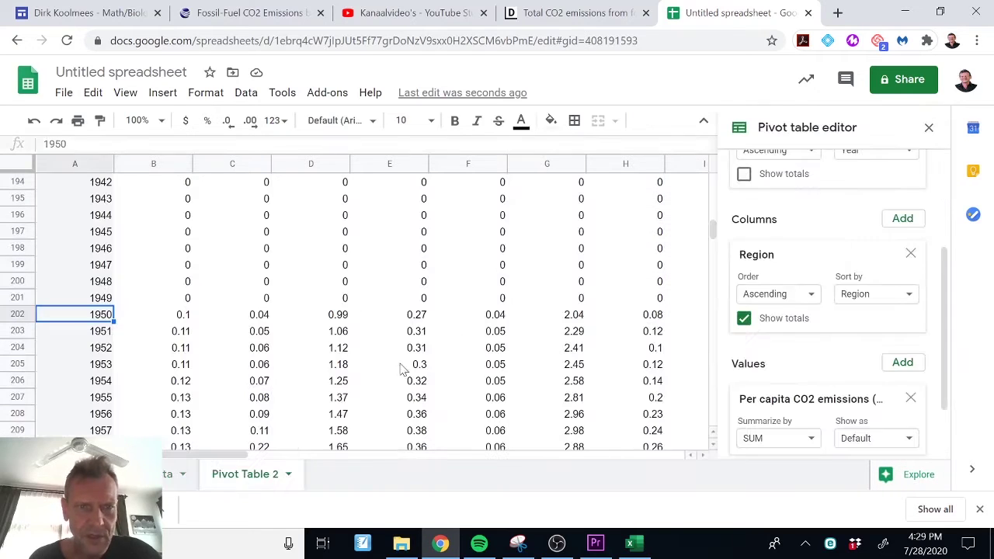
{"action": "left_click", "coordinate": [743, 319]}
{"action": "scroll", "coordinate": [796, 370], "scroll_direction": "down", "scroll_amount": 1}
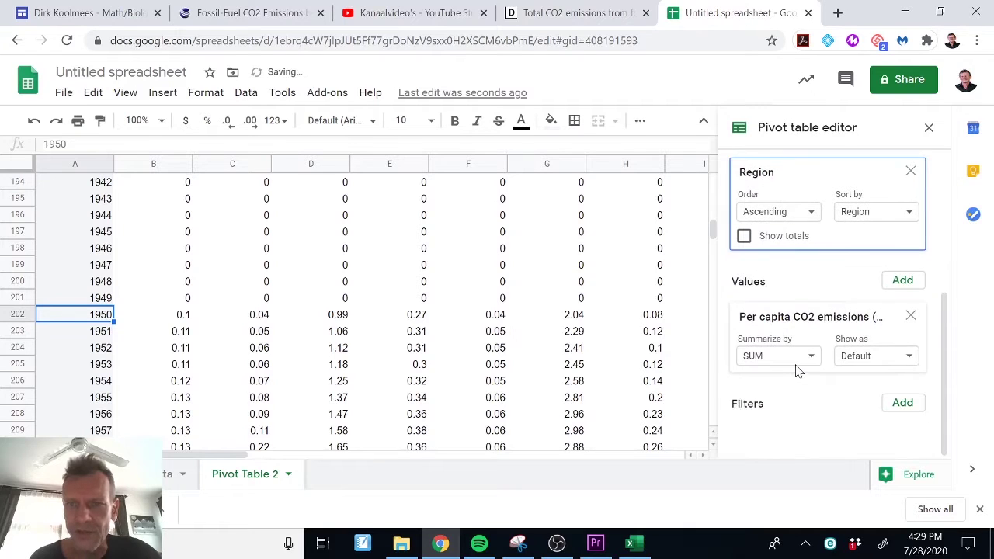
{"action": "left_click", "coordinate": [901, 404]}
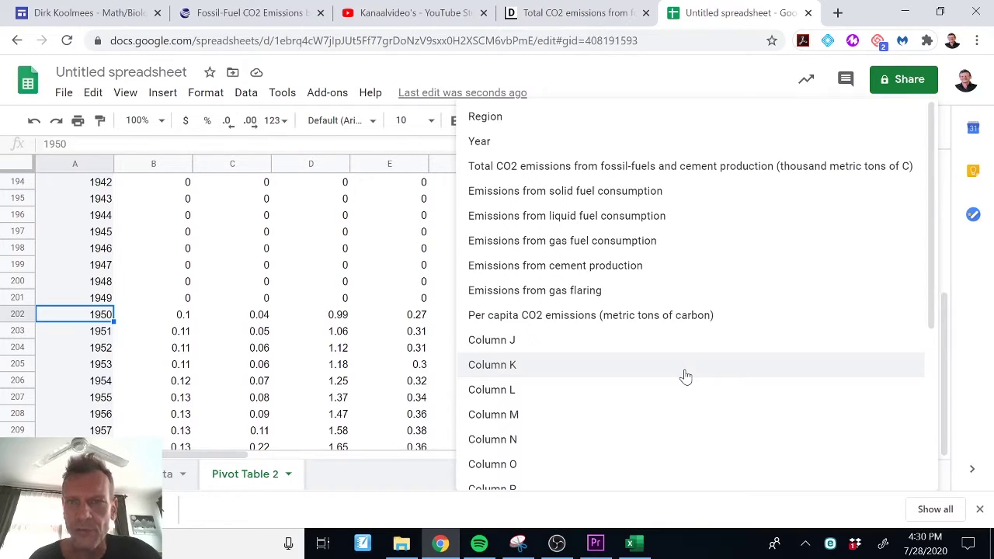
{"action": "left_click", "coordinate": [533, 143]}
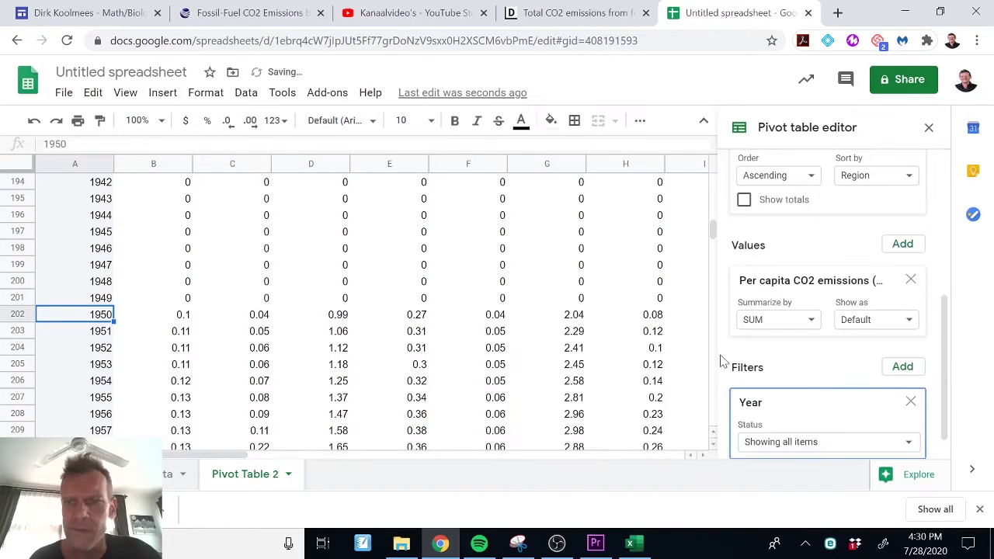
{"action": "scroll", "coordinate": [818, 406], "scroll_direction": "down", "scroll_amount": 1}
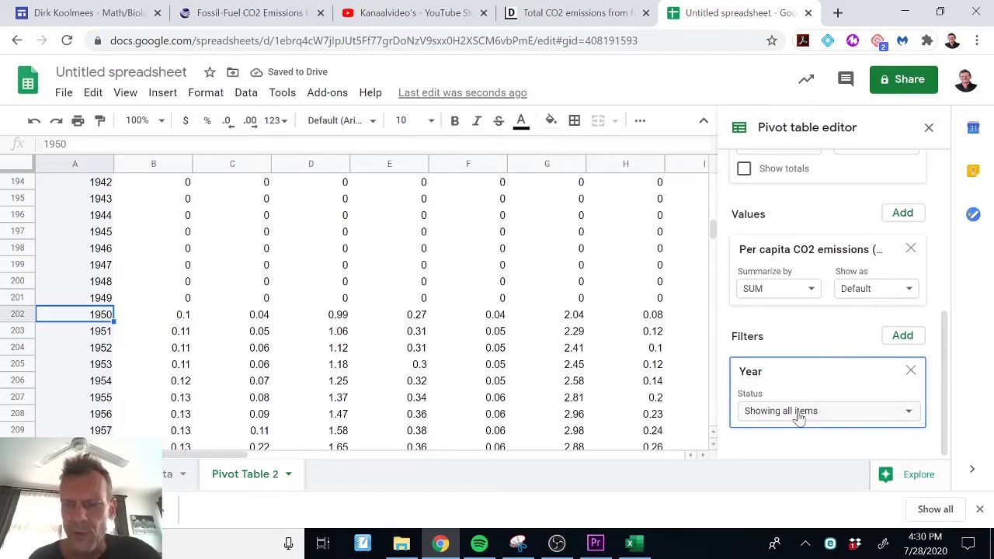
- Set the Year filter's condition to greater than or equal to 1950 and apply it to the pivot table
{"action": "left_click", "coordinate": [799, 413]}
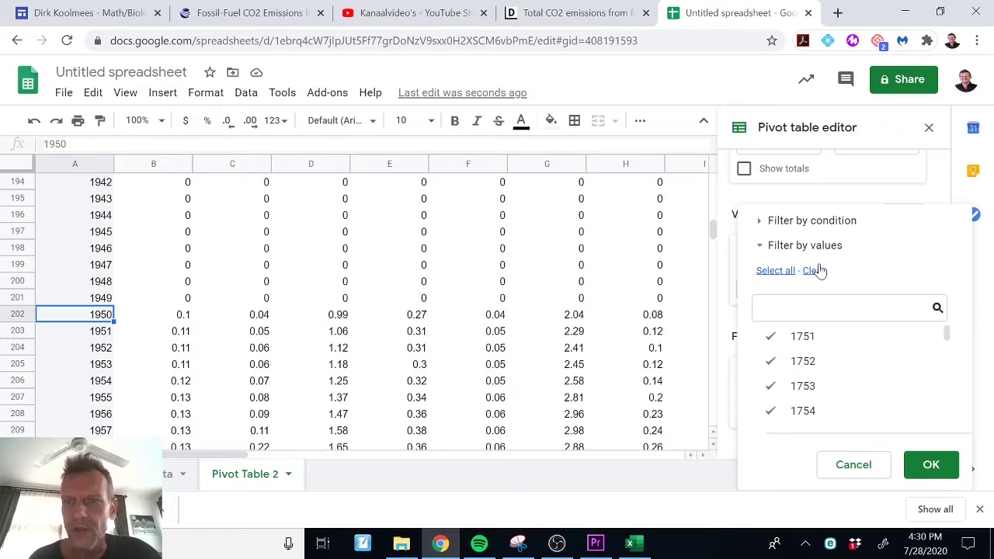
{"action": "left_click", "coordinate": [811, 221]}
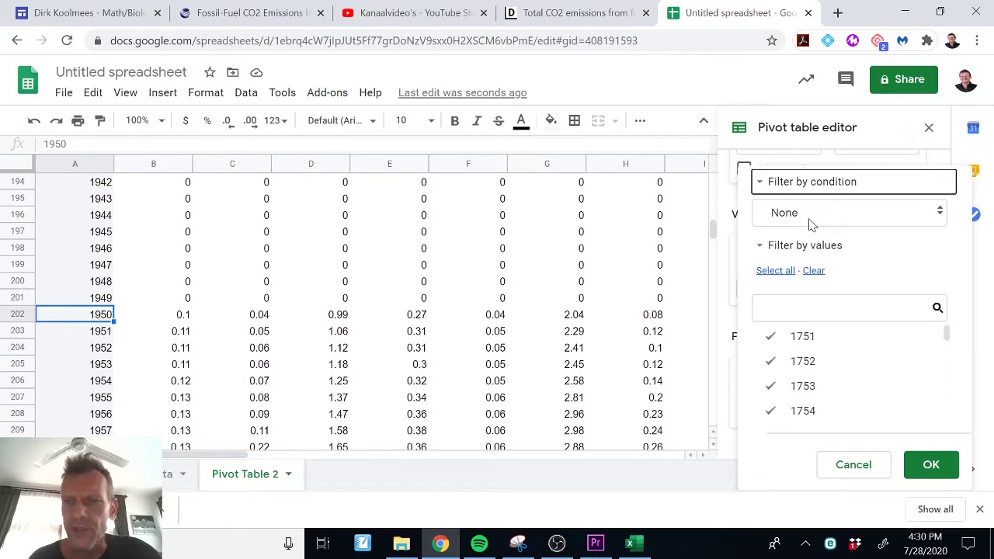
{"action": "left_click", "coordinate": [937, 216]}
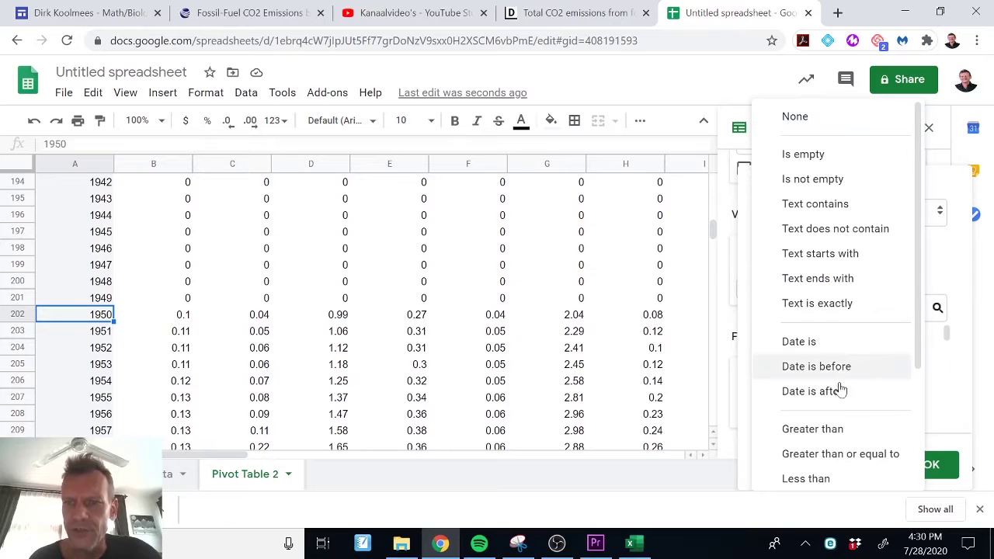
{"action": "left_click", "coordinate": [807, 453]}
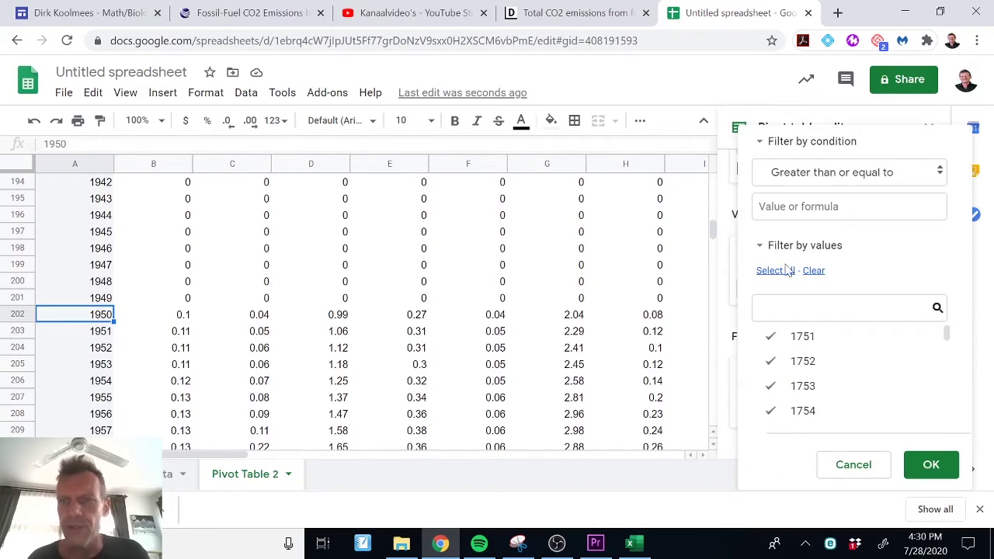
{"action": "left_click", "coordinate": [849, 206]}
{"action": "type", "text": "1950"}
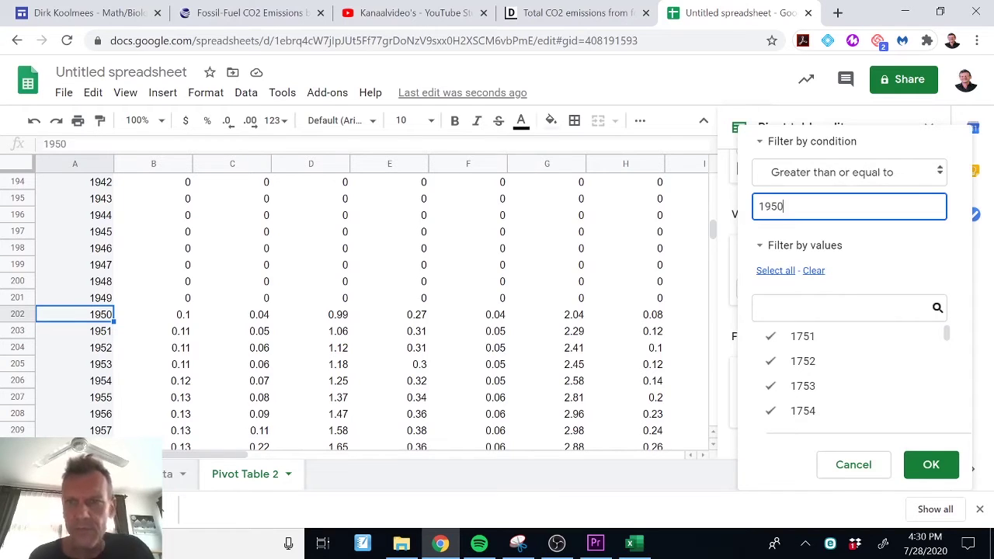
{"action": "left_click", "coordinate": [931, 464]}
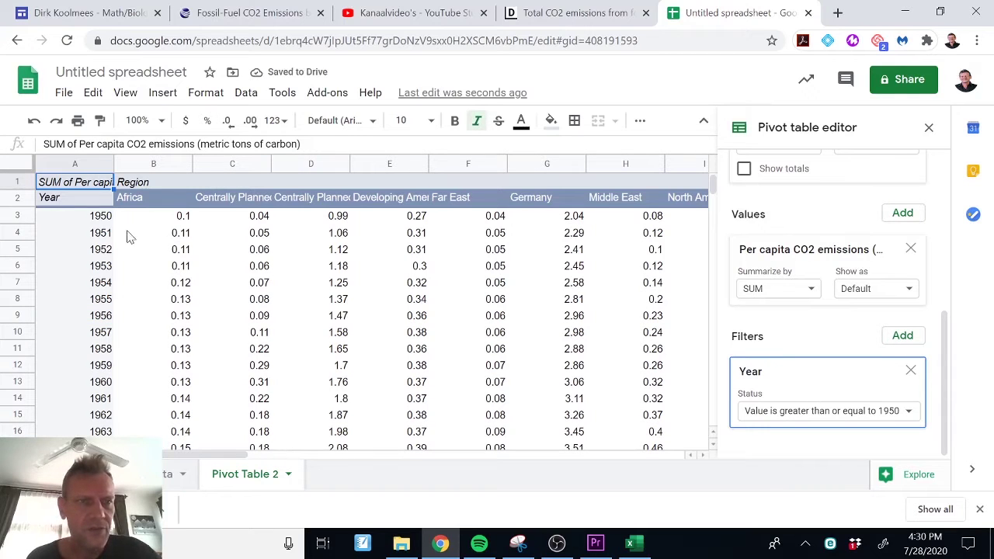
{"action": "left_click", "coordinate": [91, 217]}
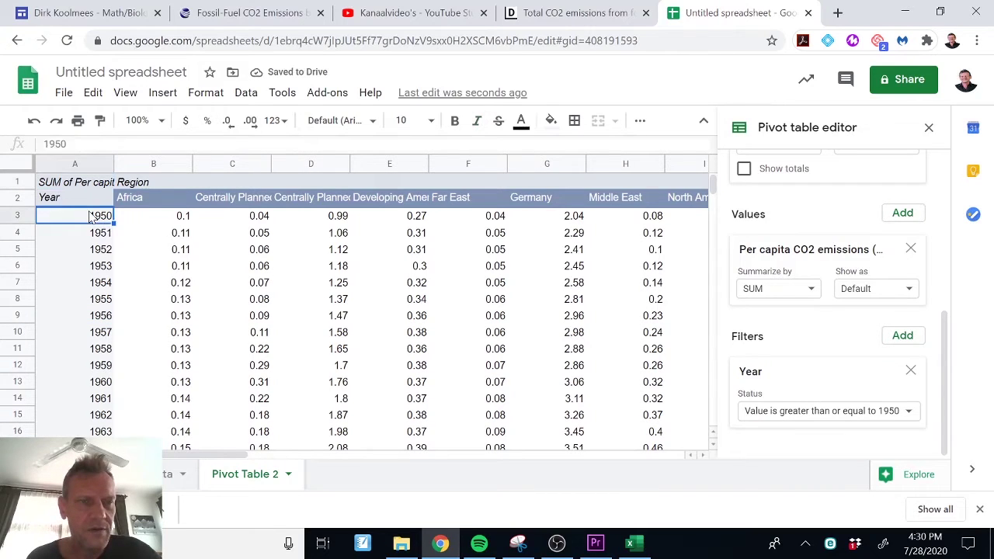
{"action": "left_click", "coordinate": [137, 219]}
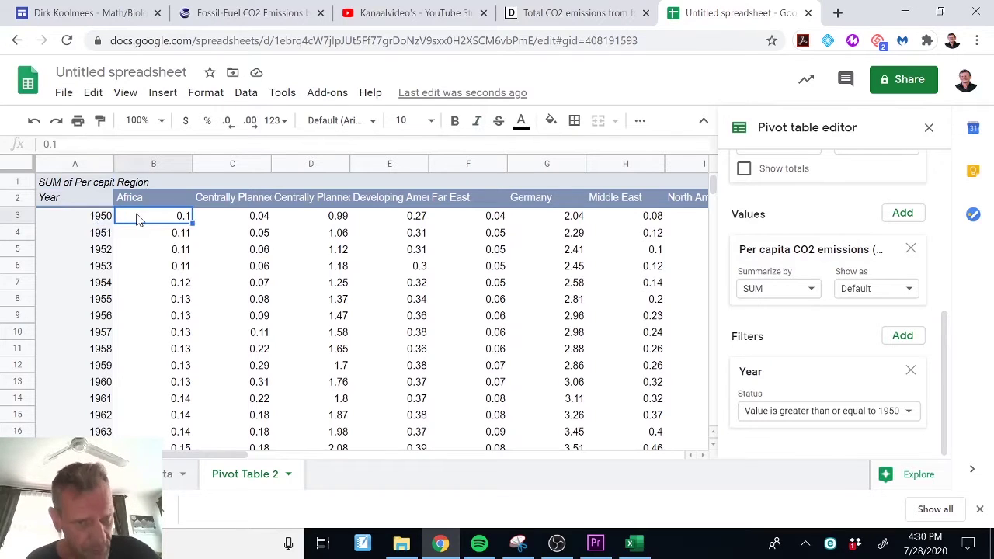
- Start sharing the spreadsheet and name it "CO2 Emissions per capita per region"
{"action": "left_click", "coordinate": [903, 81]}
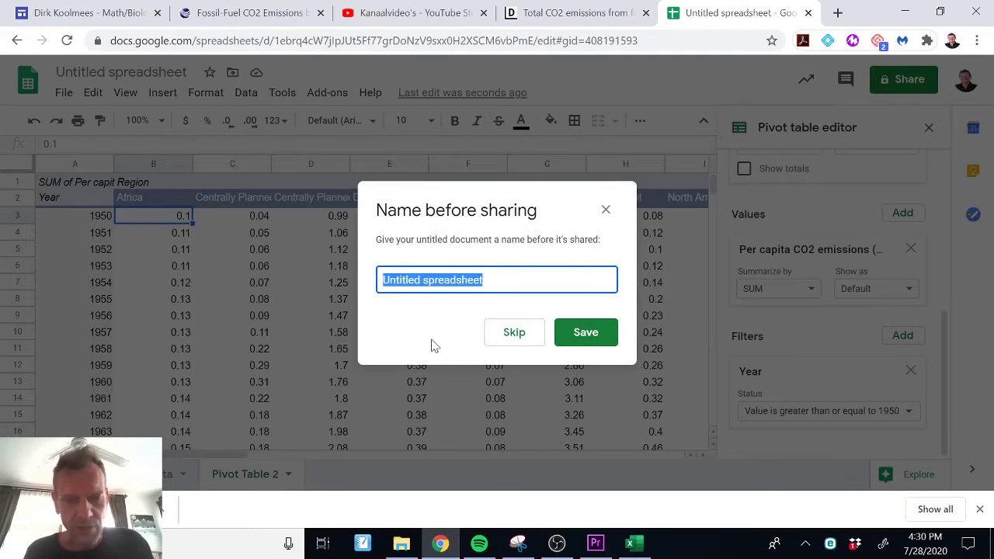
{"action": "type", "text": "CO"}
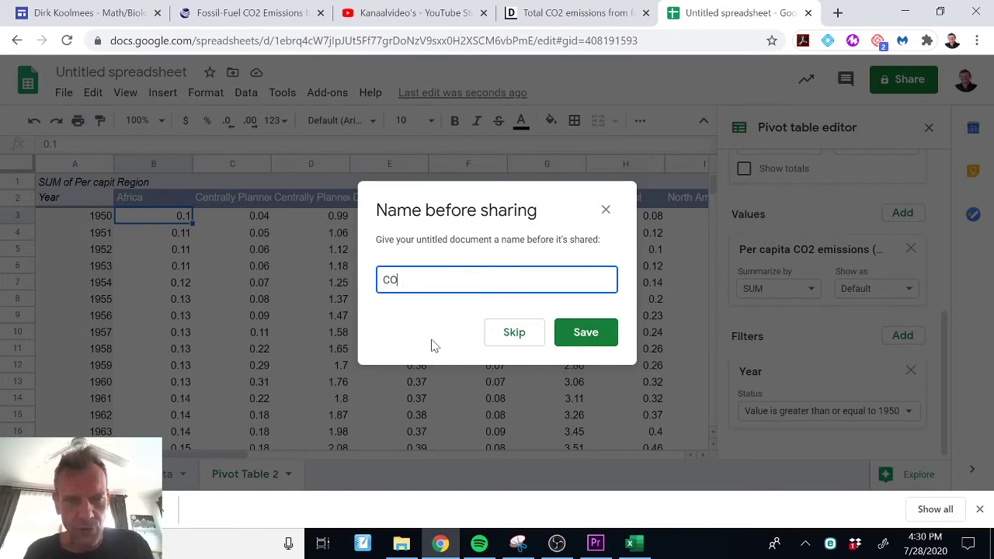
{"action": "type", "text": "2 Emissions "}
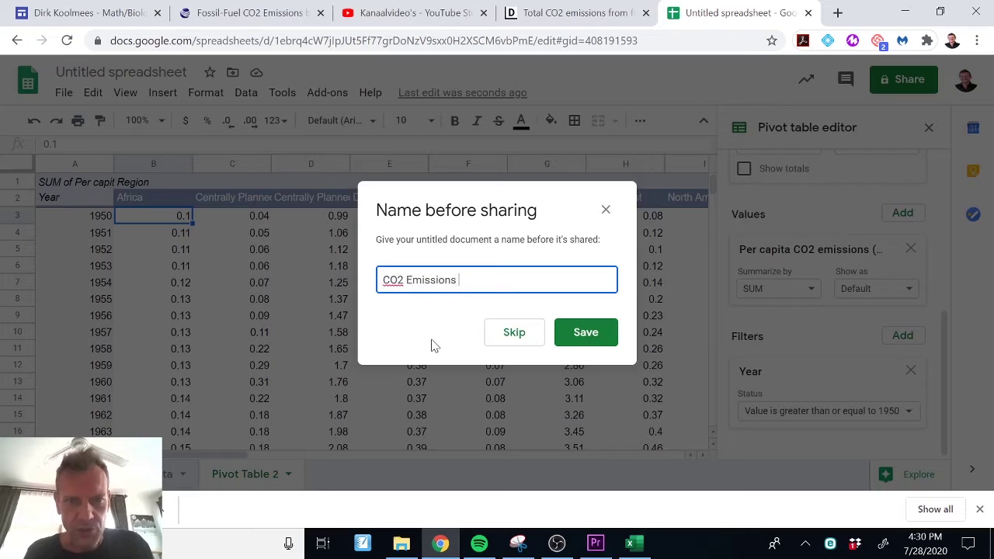
{"action": "type", "text": "per cap"}
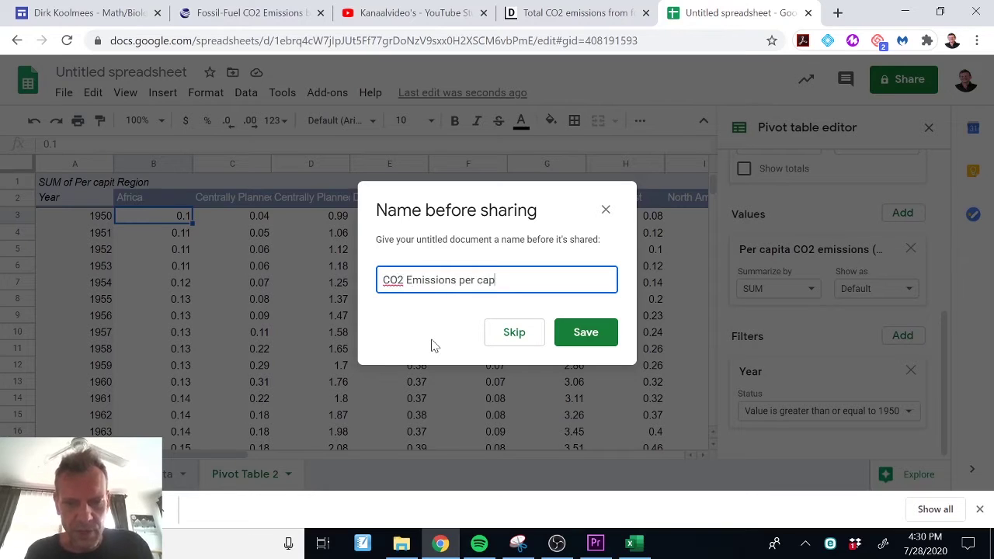
{"action": "type", "text": "ita per region"}
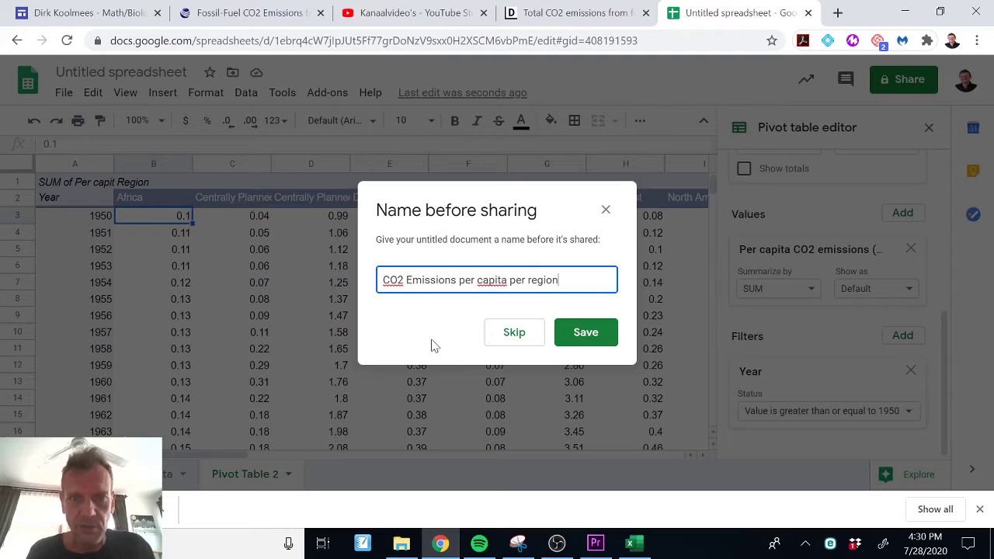
{"action": "left_click", "coordinate": [584, 333]}
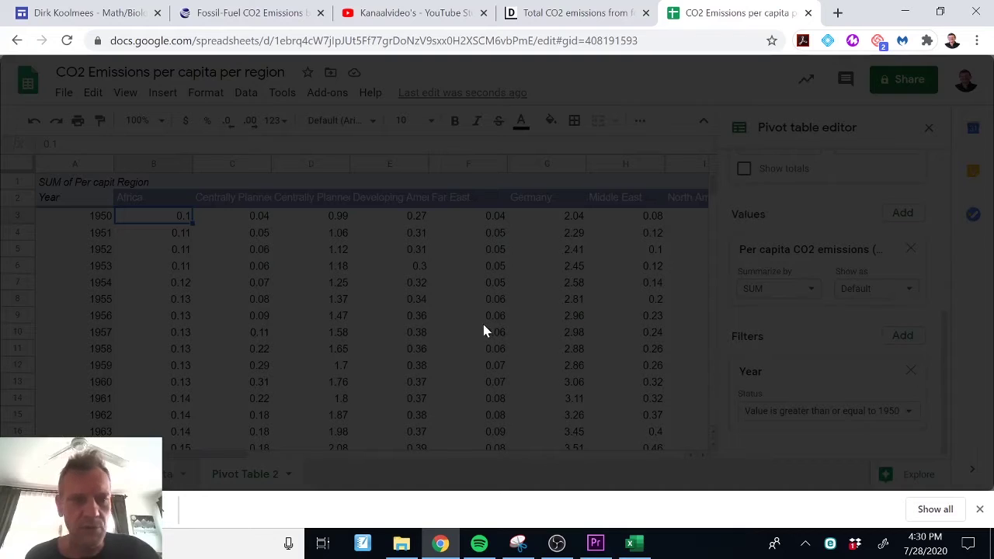
- Set the spreadsheet's link sharing to Anyone with the link and finish sharing
{"action": "left_click", "coordinate": [980, 510]}
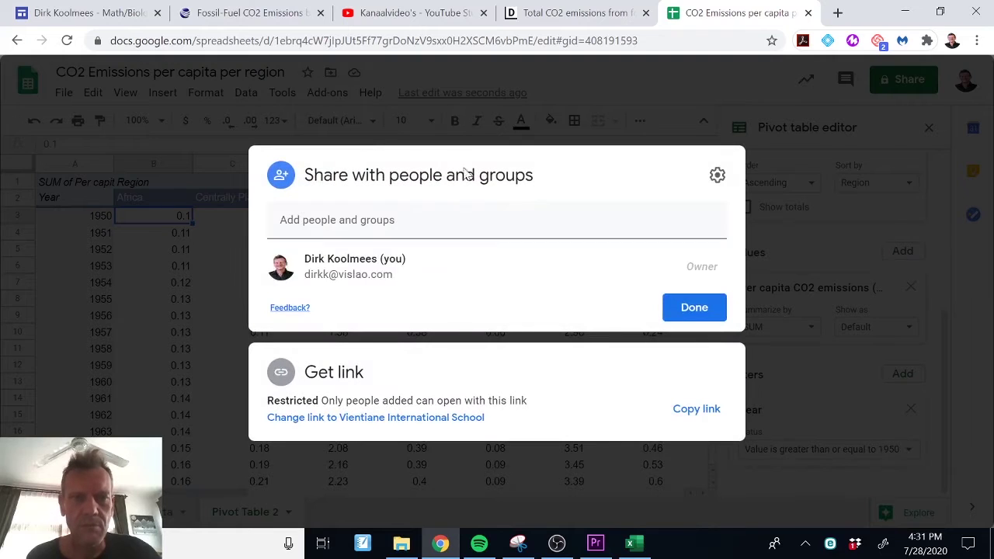
{"action": "left_click", "coordinate": [381, 419]}
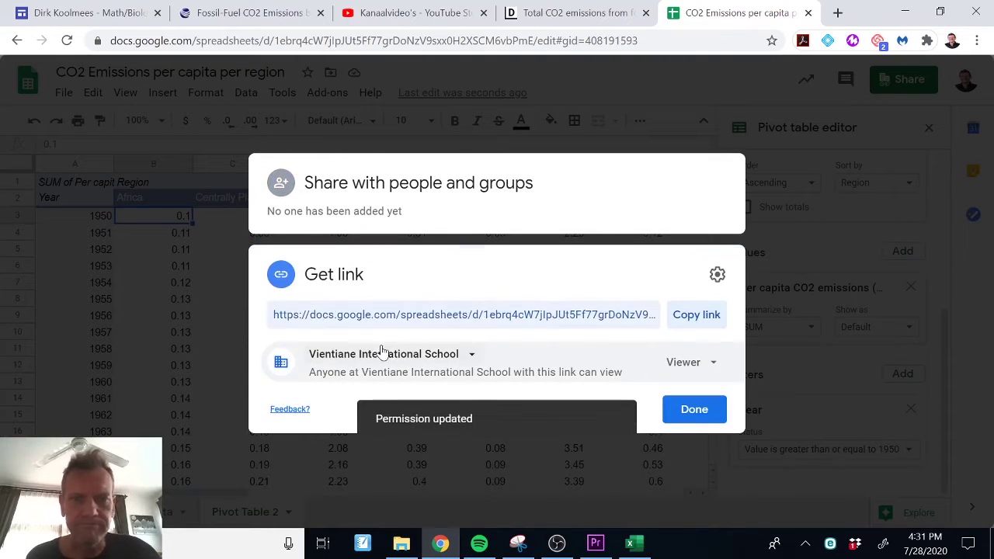
{"action": "left_click", "coordinate": [470, 358]}
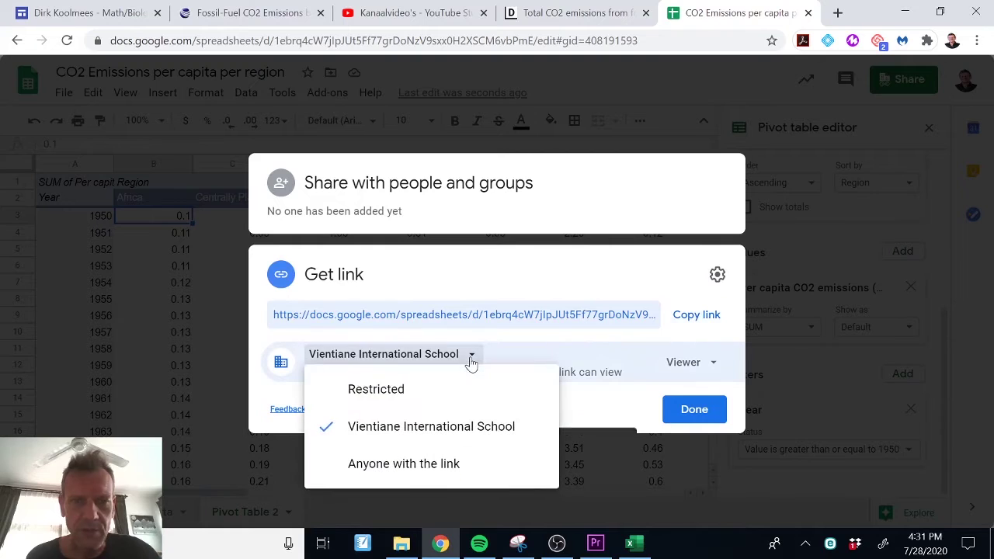
{"action": "left_click", "coordinate": [421, 464]}
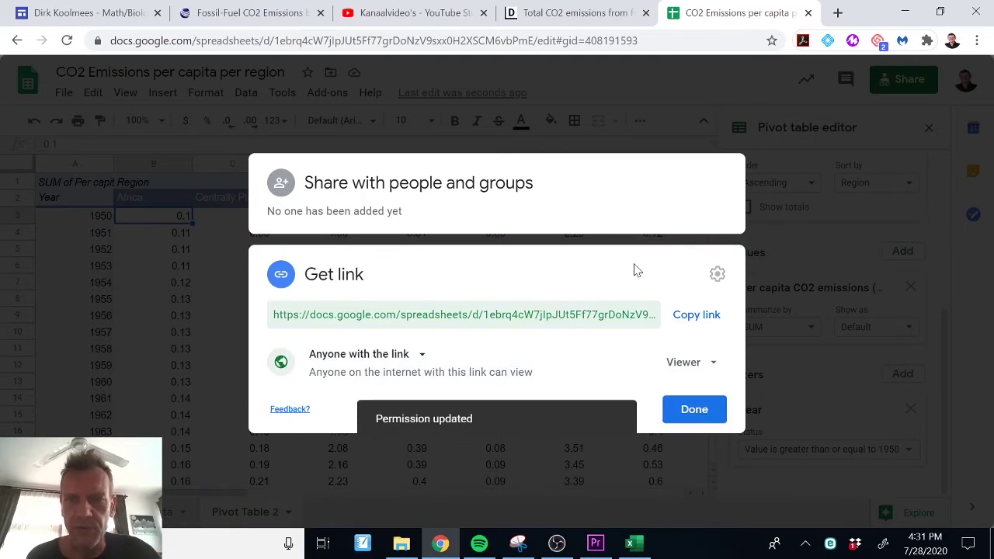
{"action": "left_click", "coordinate": [681, 412]}
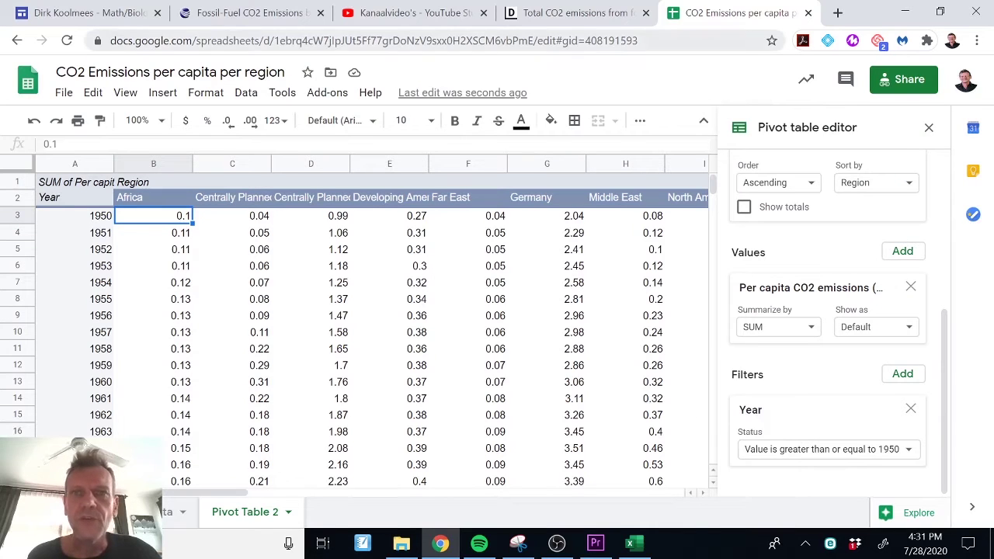
- Copy the spreadsheet's URL and, in Datawrapper, replace the chart's Google Sheet import URL with it
{"action": "key", "text": "ctrl+l"}
{"action": "key", "text": "ctrl+c"}
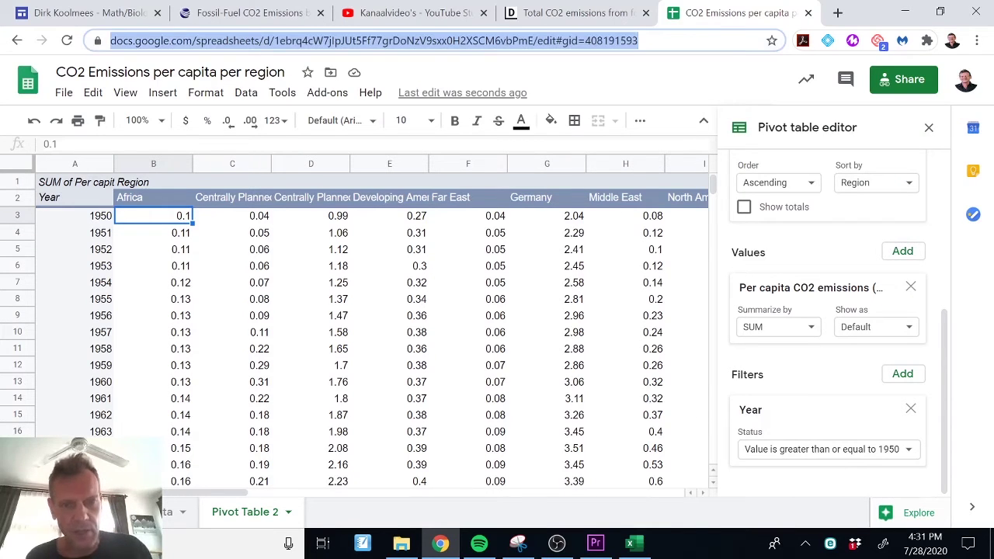
{"action": "left_click", "coordinate": [582, 14]}
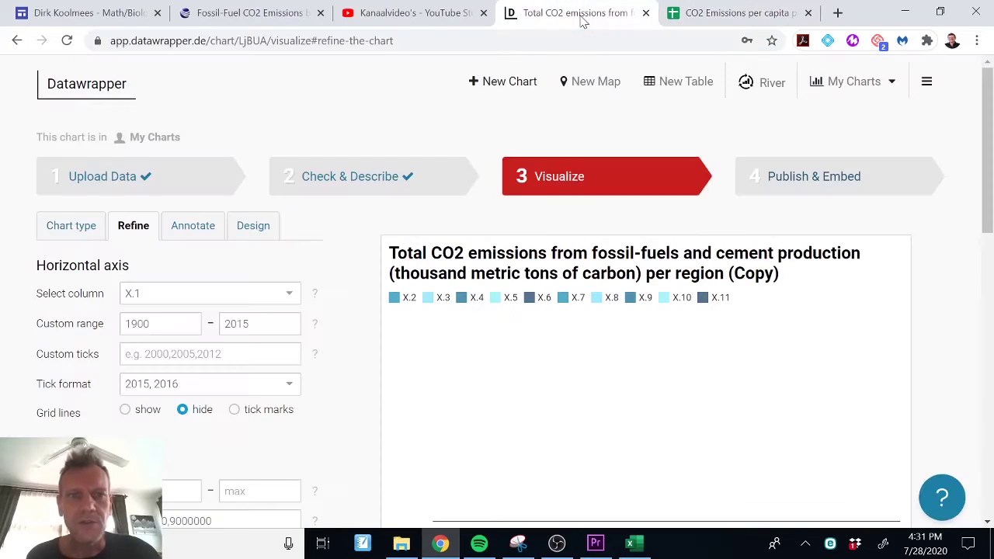
{"action": "left_click", "coordinate": [126, 178]}
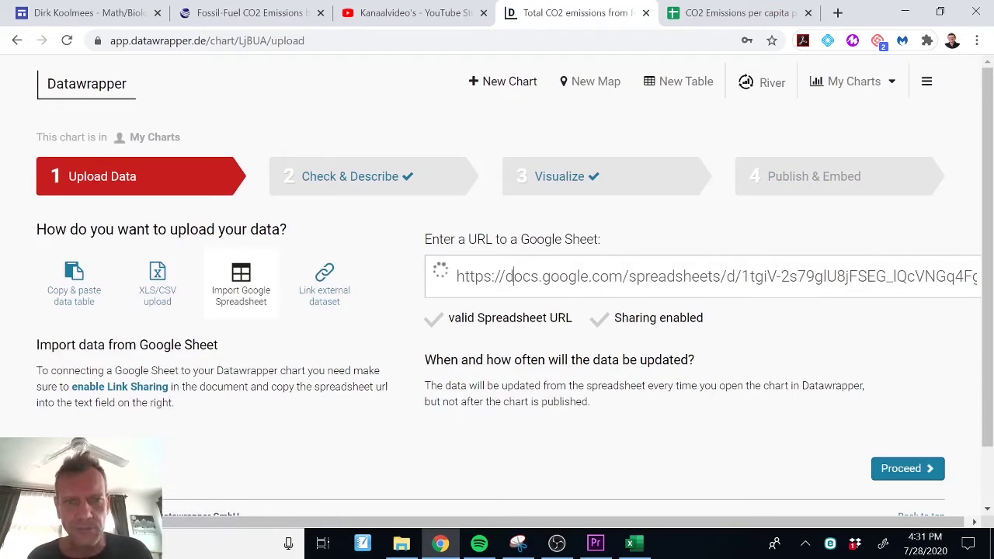
{"action": "key", "text": "BackSpace"}
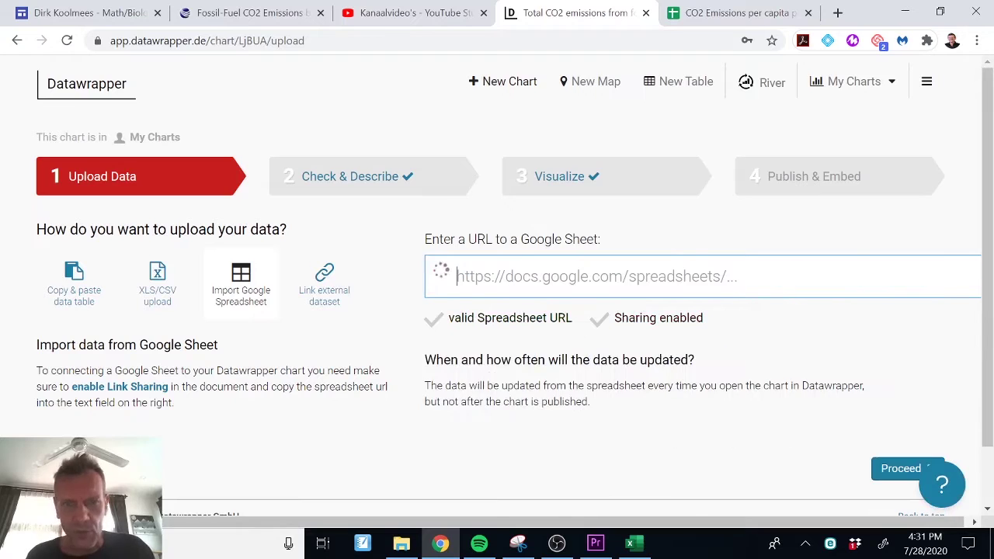
{"action": "key", "text": "ctrl+v"}
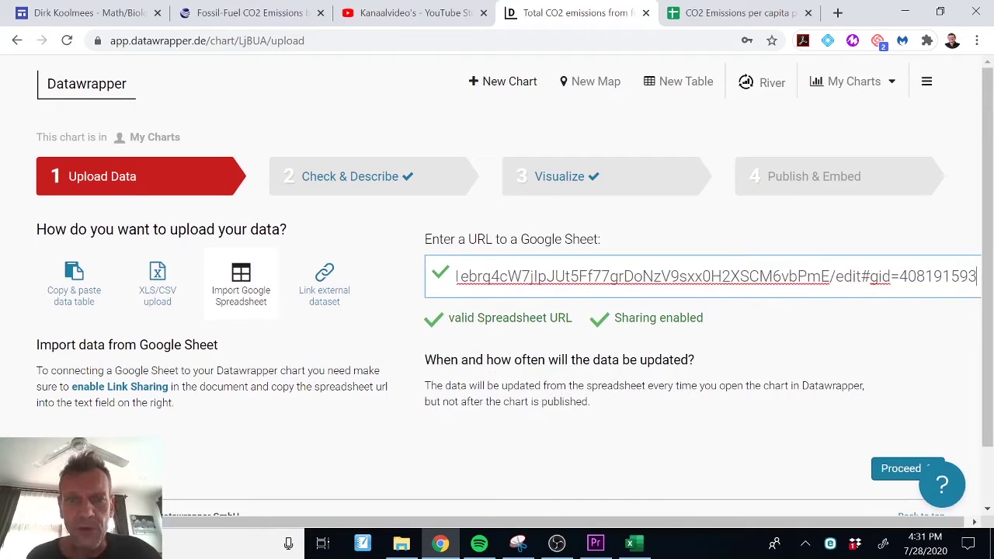
- In Check & Describe, inspect the imported header rows and use the first row as label
{"action": "left_click", "coordinate": [360, 183]}
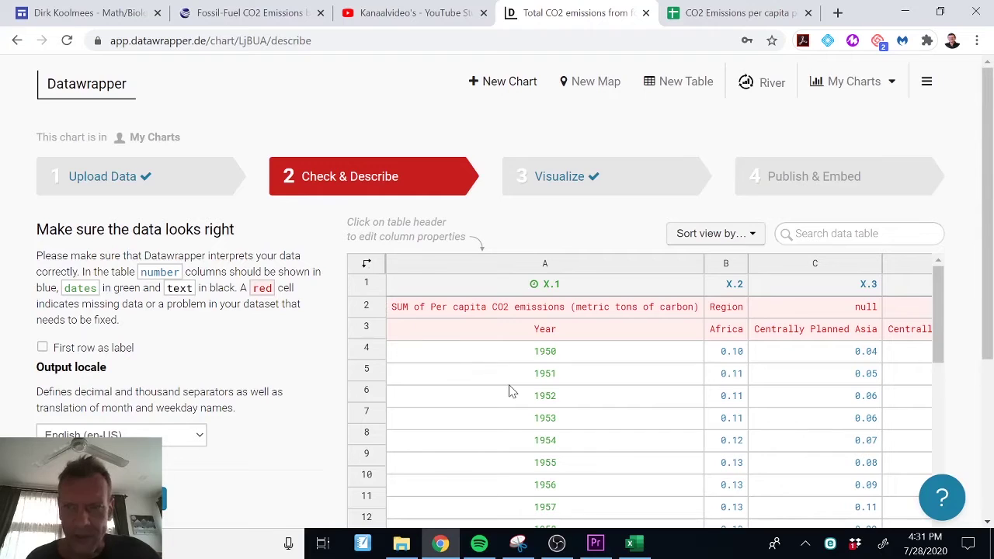
{"action": "left_click", "coordinate": [549, 356]}
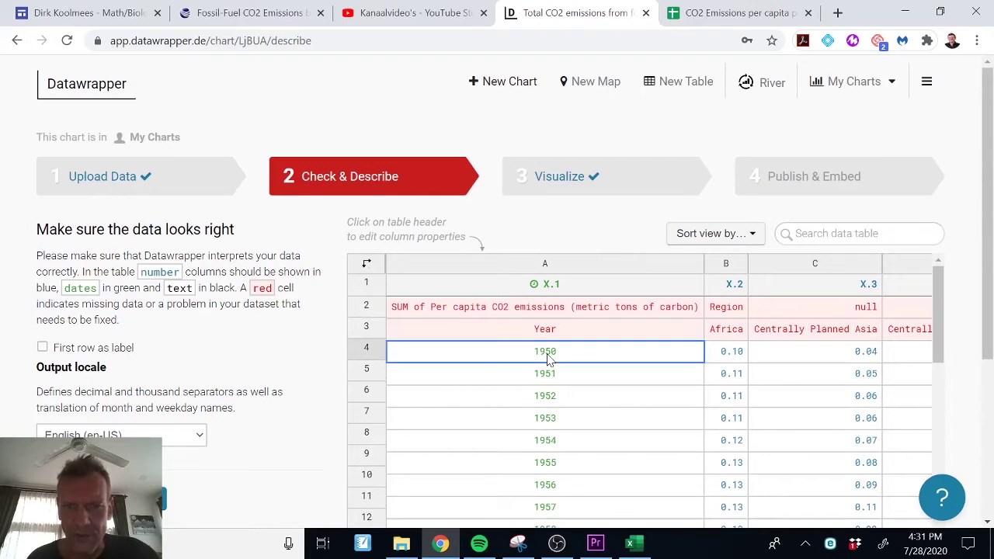
{"action": "left_click", "coordinate": [437, 312]}
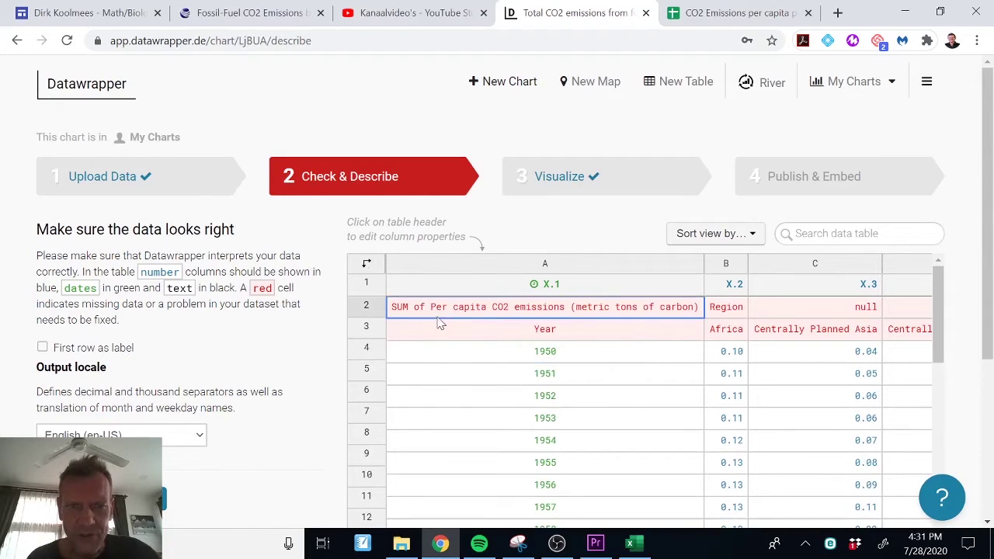
{"action": "left_click", "coordinate": [439, 333]}
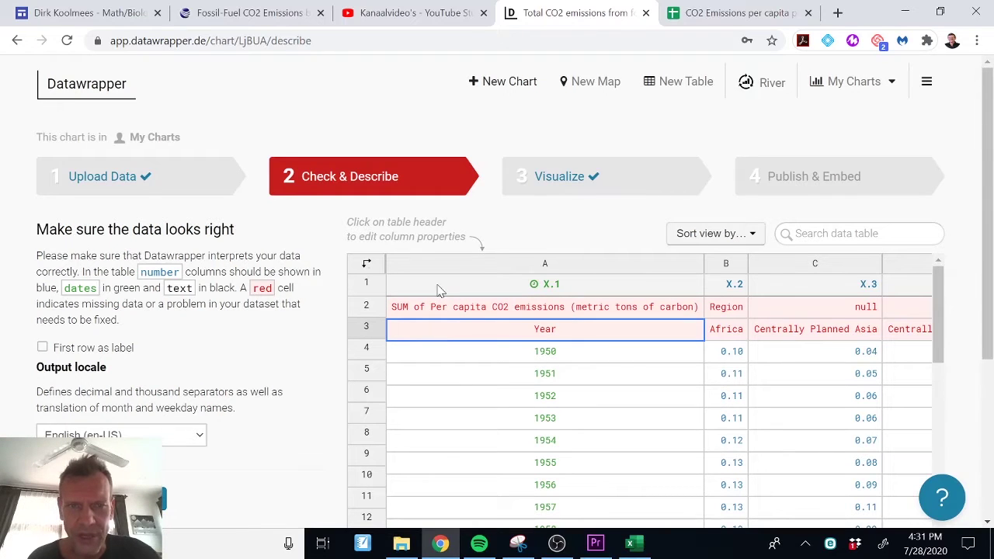
{"action": "left_click", "coordinate": [438, 290]}
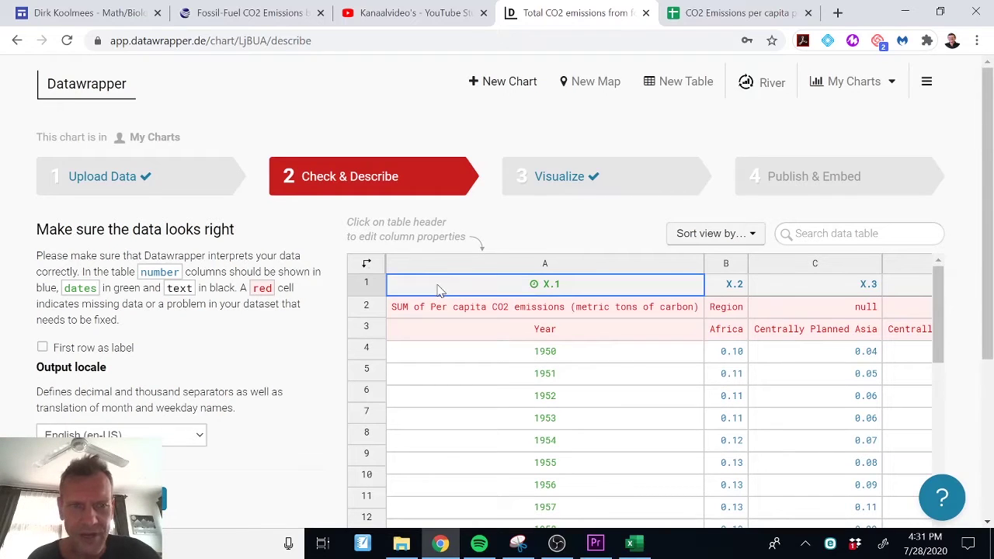
{"action": "left_click", "coordinate": [56, 348]}
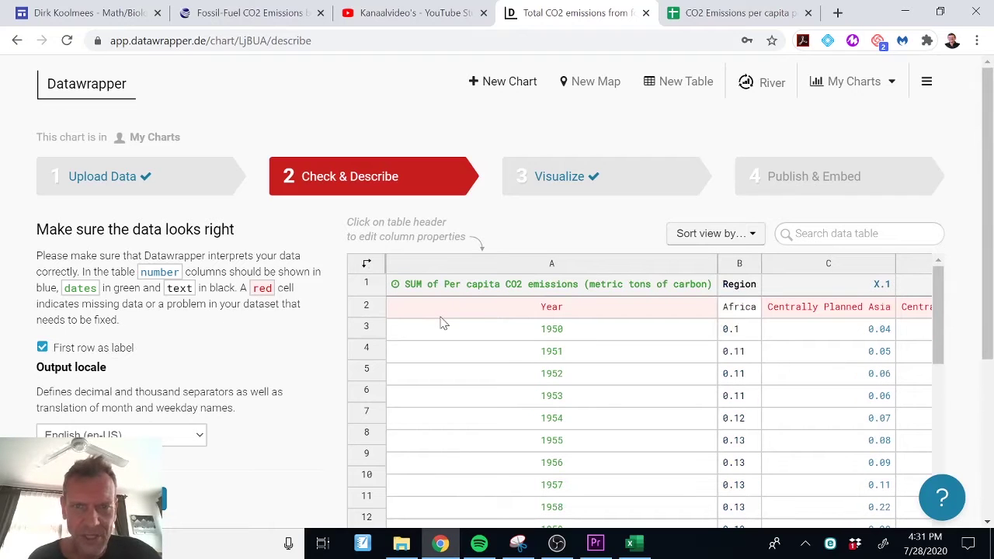
{"action": "left_click", "coordinate": [470, 289]}
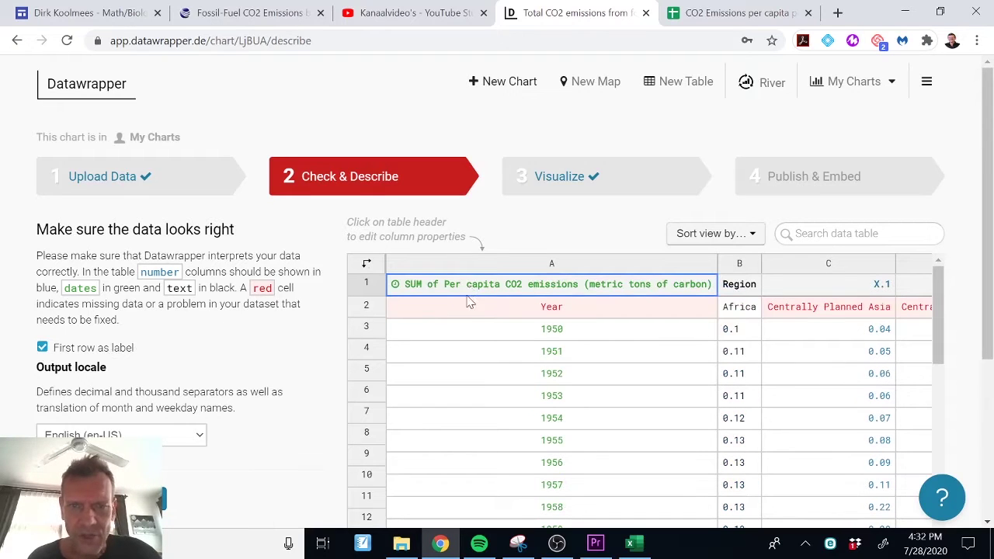
{"action": "left_click", "coordinate": [468, 310]}
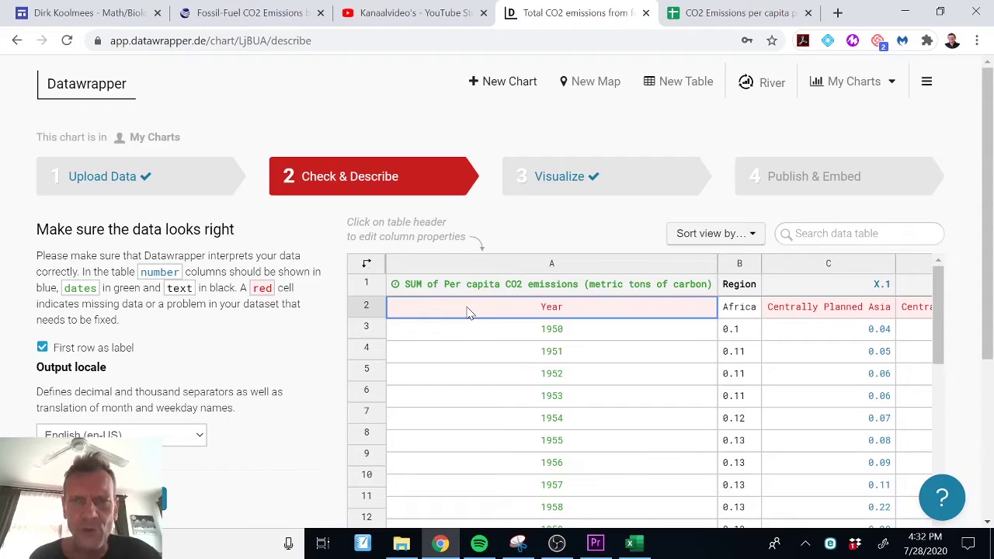
- Switch back to Google Sheets and examine the two header rows of Pivot Table 2
{"action": "left_click", "coordinate": [720, 14]}
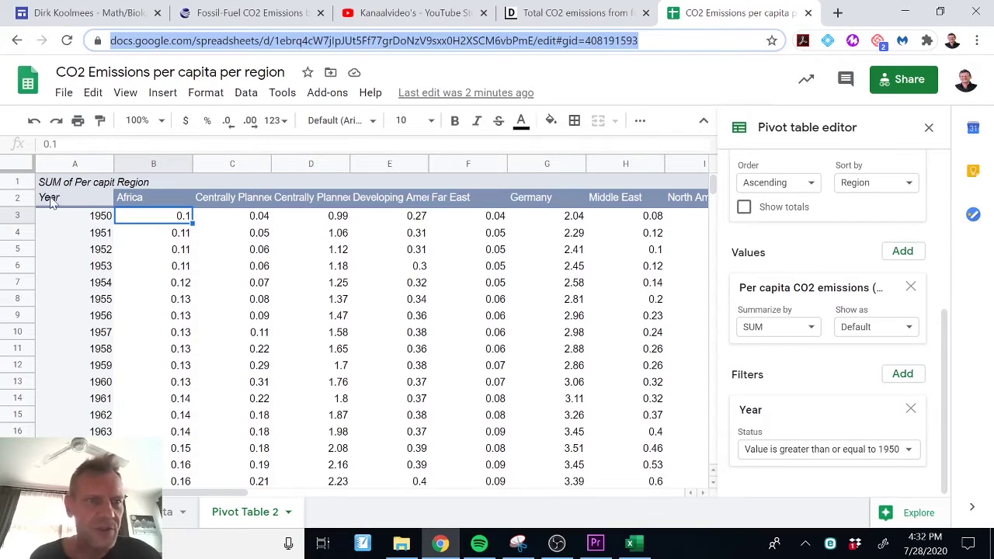
{"action": "left_click", "coordinate": [14, 182]}
{"action": "left_click", "coordinate": [12, 198]}
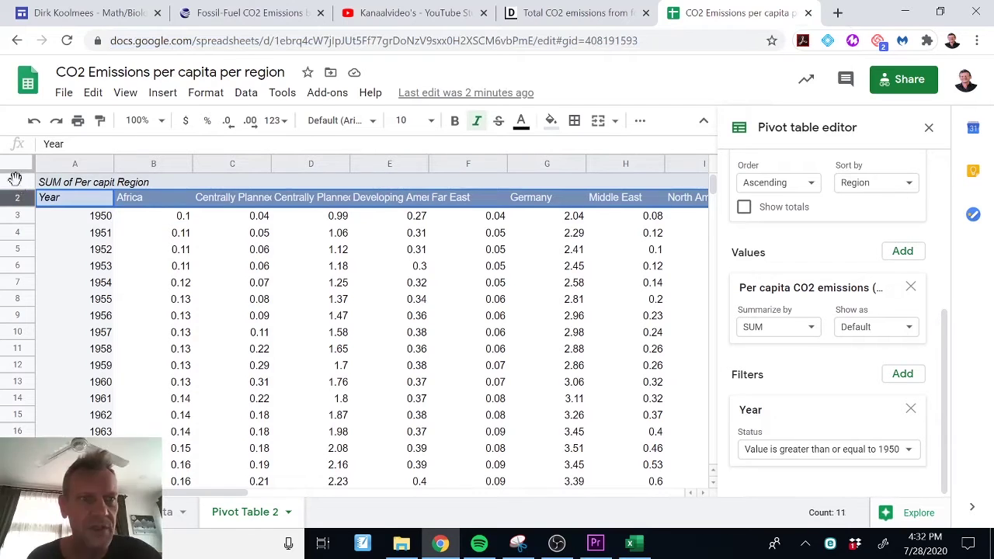
{"action": "left_click", "coordinate": [14, 179]}
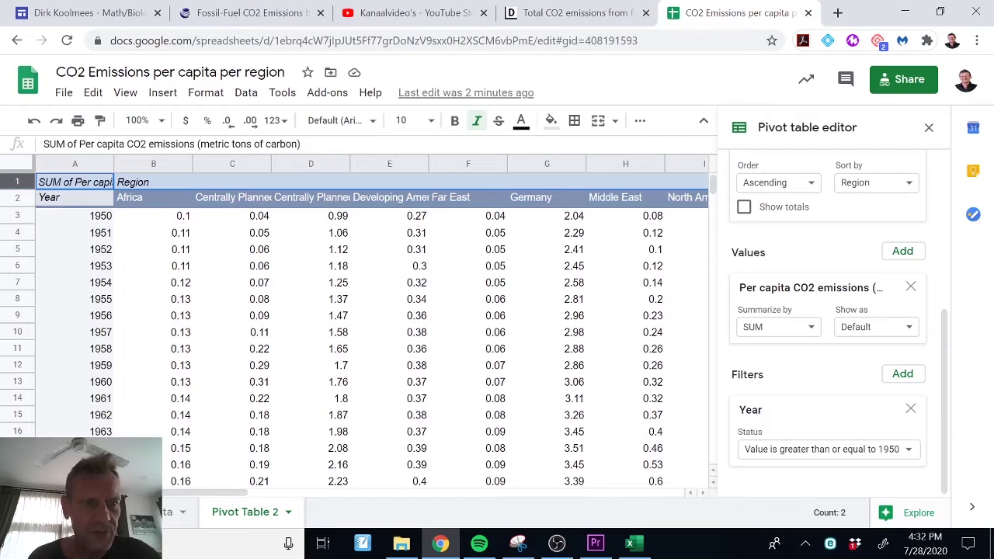
- Select all of Pivot Table 2 and try to define it as a named range called "Per Capita"
{"action": "left_click", "coordinate": [17, 165]}
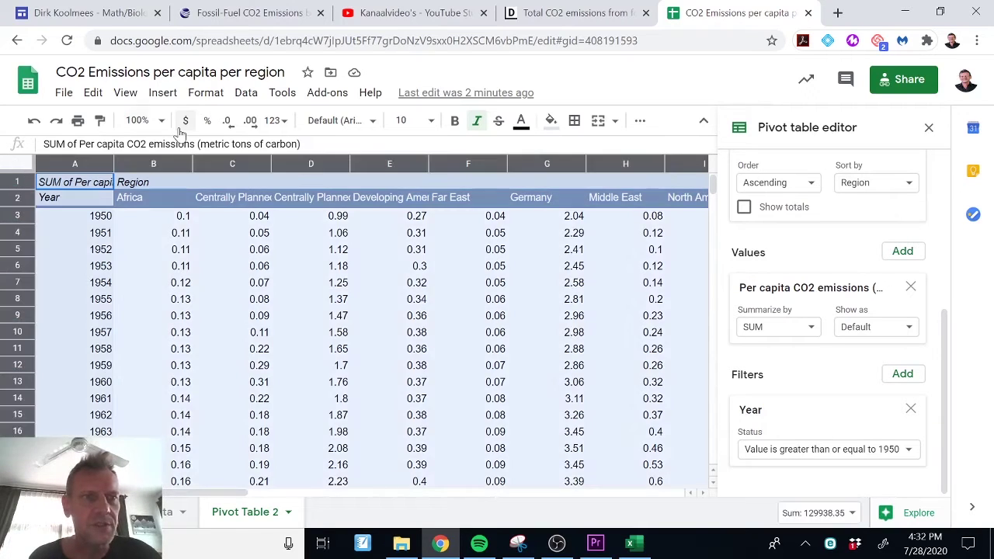
{"action": "left_click", "coordinate": [247, 97]}
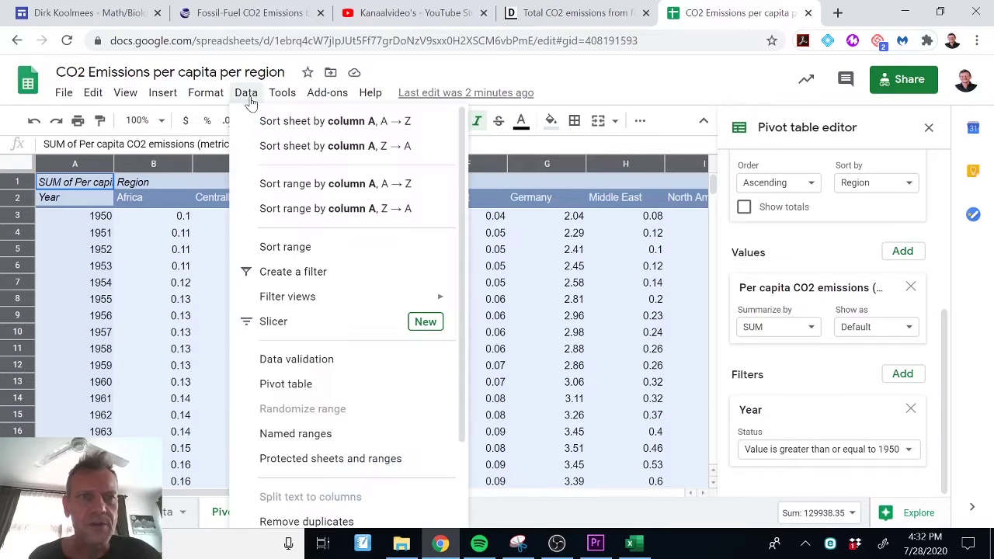
{"action": "left_click", "coordinate": [322, 437]}
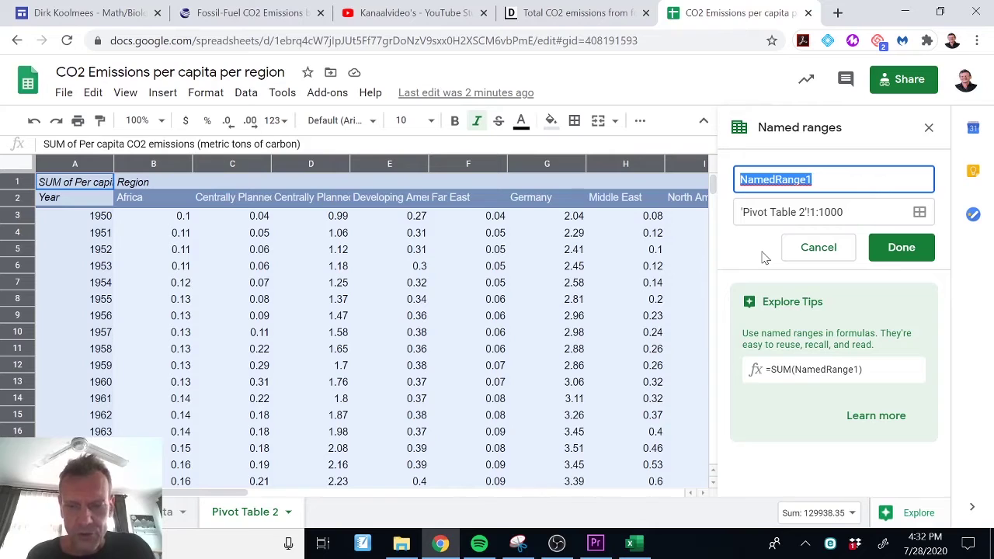
{"action": "type", "text": "P"}
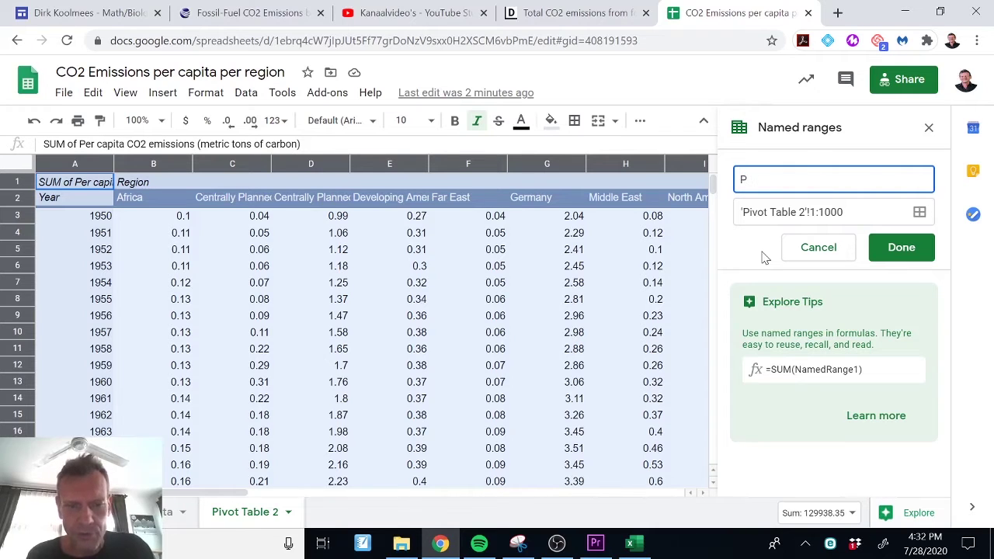
{"action": "type", "text": "er Capita"}
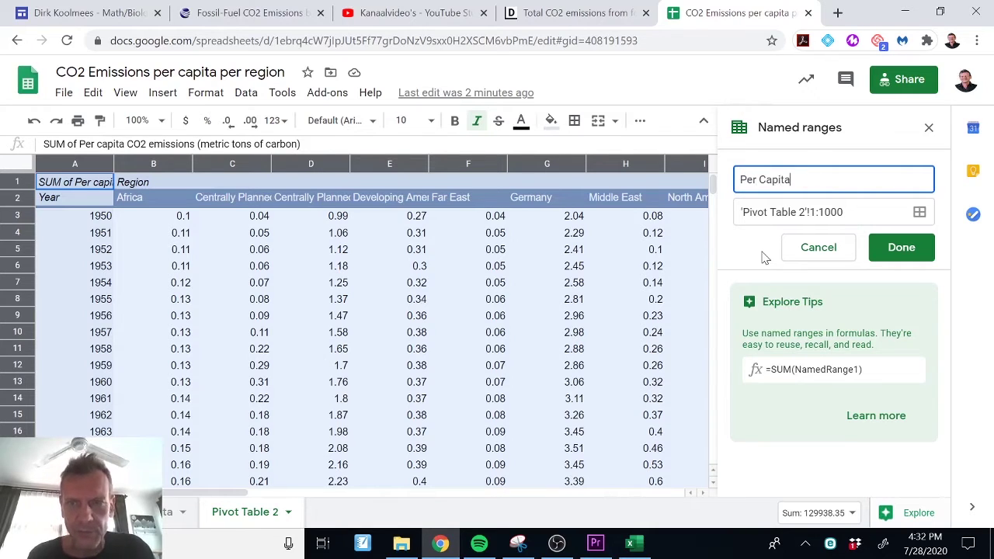
{"action": "left_click", "coordinate": [887, 251]}
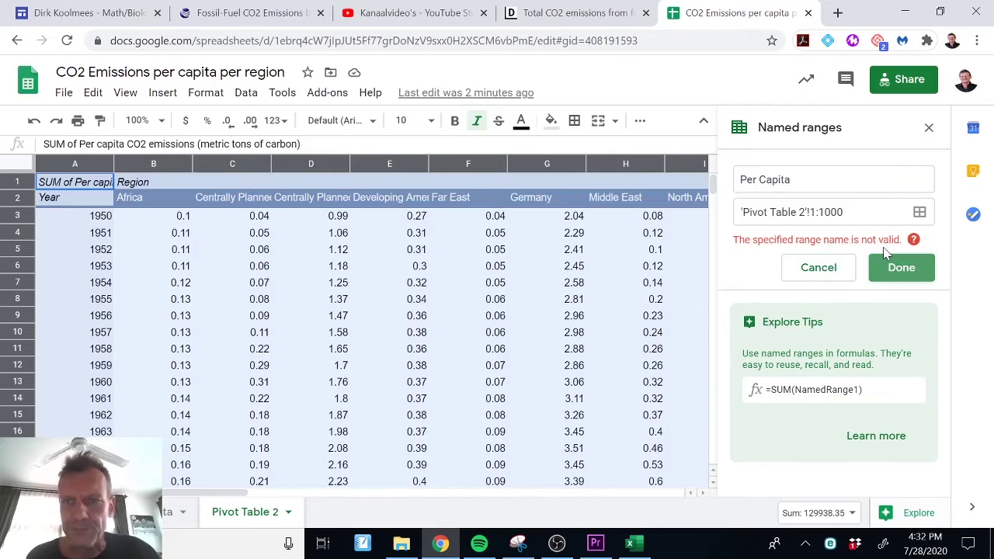
- Correct the range name to Per_Capita and save it for 'Pivot Table 2'!1:1000
{"action": "left_click", "coordinate": [768, 179]}
{"action": "key", "text": "BackSpace"}
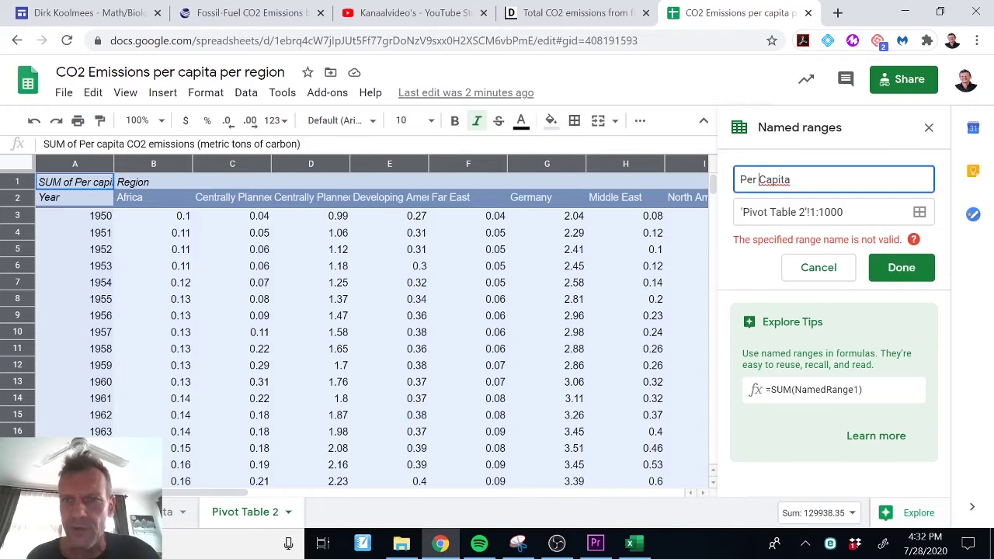
{"action": "type", "text": "_"}
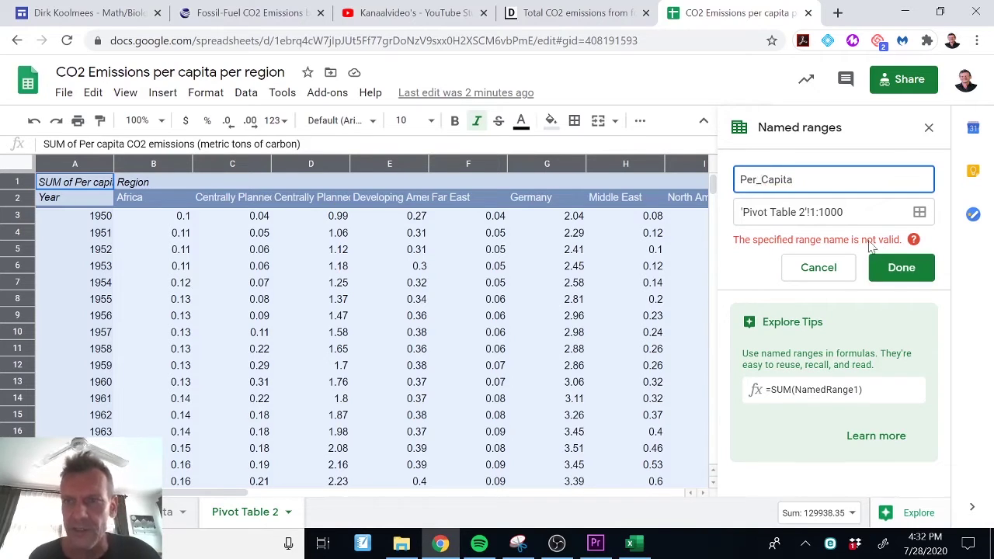
{"action": "left_click", "coordinate": [894, 267]}
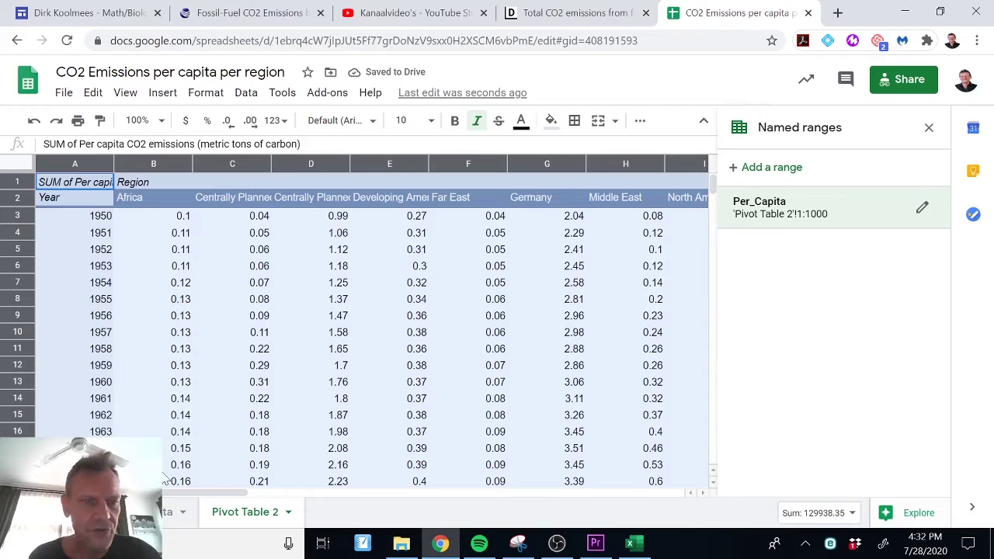
- Add a new blank sheet and open cell A2 for formula entry
{"action": "left_click", "coordinate": [16, 511]}
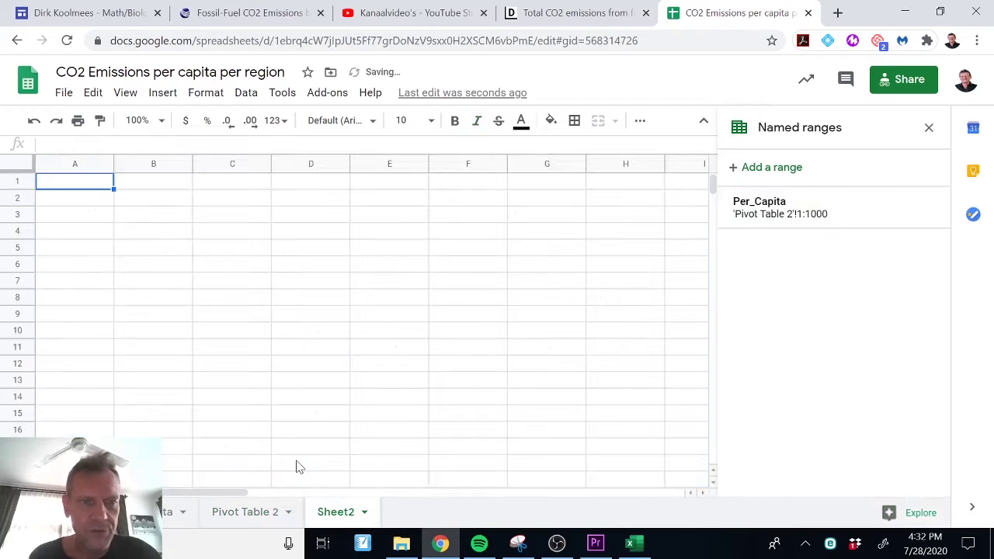
{"action": "left_click", "coordinate": [88, 204]}
{"action": "left_click", "coordinate": [107, 145]}
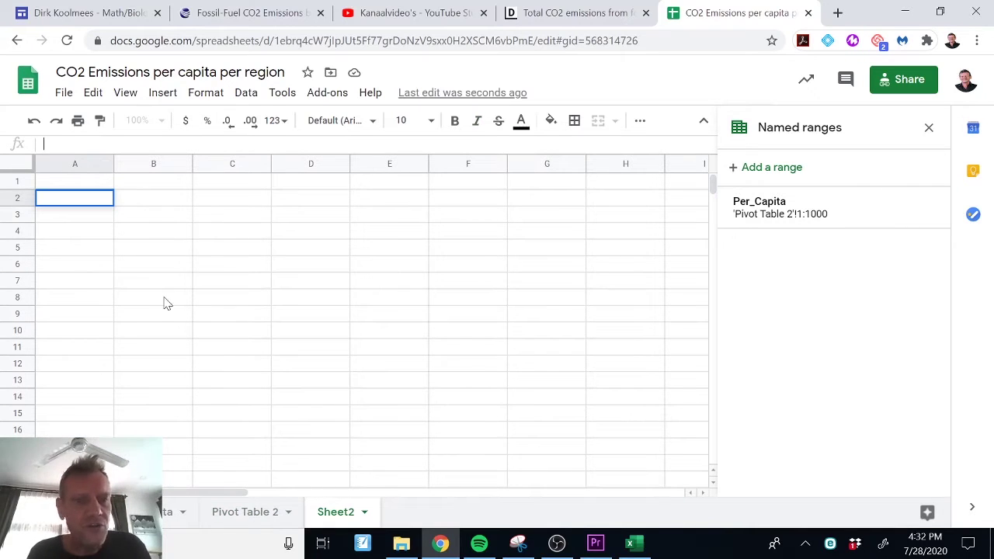
{"action": "left_click", "coordinate": [243, 512]}
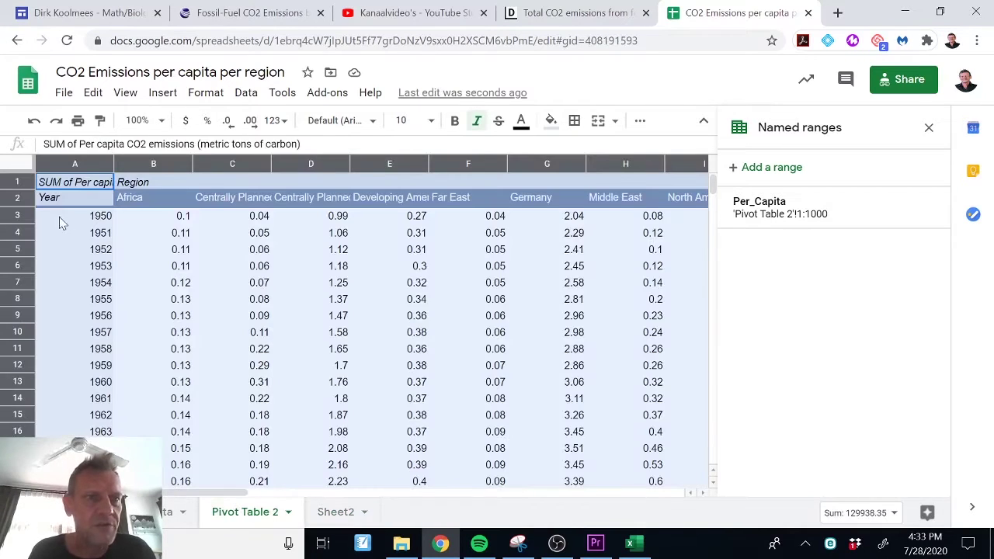
{"action": "left_click", "coordinate": [16, 198]}
{"action": "left_click", "coordinate": [59, 201]}
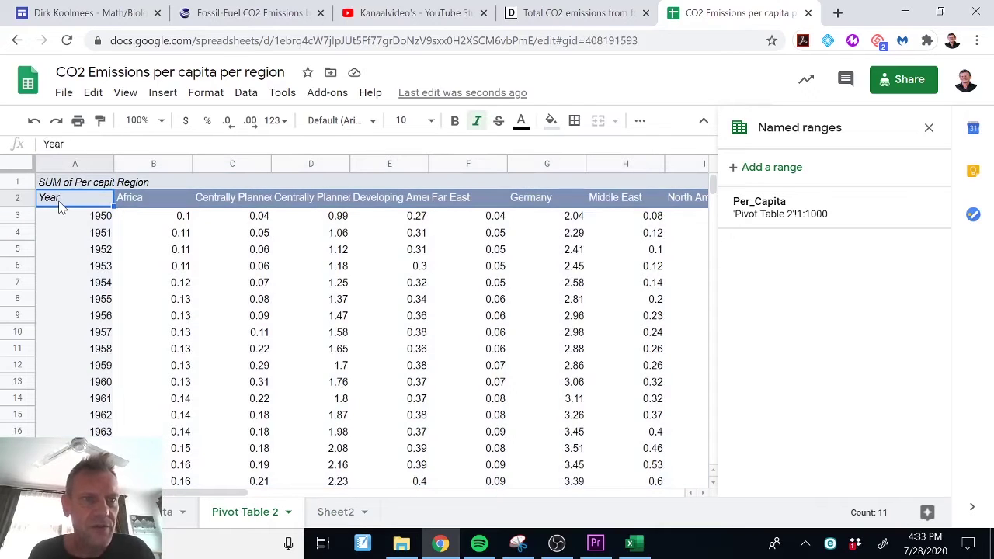
{"action": "key", "text": "shift+Right"}
{"action": "key", "text": "shift+Right"}
{"action": "key", "text": "shift+Right"}
{"action": "key", "text": "shift+Right"}
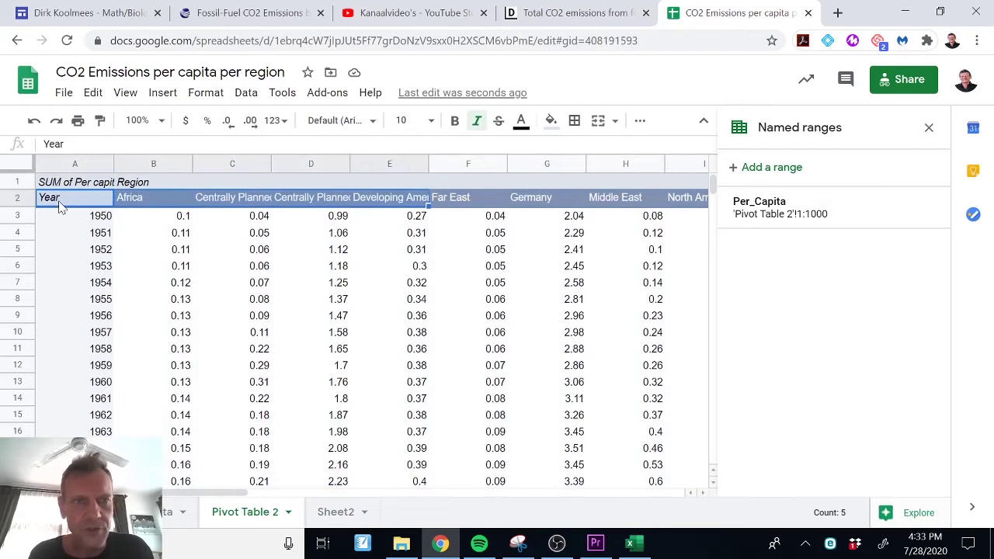
{"action": "key", "text": "shift+Down"}
{"action": "key", "text": "shift+Down"}
{"action": "key", "text": "shift+Down"}
{"action": "key", "text": "shift+Down"}
{"action": "key", "text": "shift+Down"}
{"action": "key", "text": "shift+Down"}
{"action": "key", "text": "shift+Down"}
{"action": "key", "text": "shift+Down"}
{"action": "key", "text": "shift+Down"}
{"action": "key", "text": "shift+Down"}
{"action": "key", "text": "shift+Down"}
{"action": "key", "text": "shift+Down"}
{"action": "key", "text": "shift+Down"}
{"action": "key", "text": "shift+Down"}
{"action": "key", "text": "shift+Down"}
{"action": "key", "text": "shift+Down"}
{"action": "key", "text": "shift+Down"}
{"action": "key", "text": "shift+Down"}
{"action": "key", "text": "shift+Down"}
{"action": "key", "text": "shift+Down"}
{"action": "key", "text": "shift+Down"}
{"action": "key", "text": "shift+Down"}
{"action": "key", "text": "shift+Down"}
{"action": "key", "text": "shift+Down"}
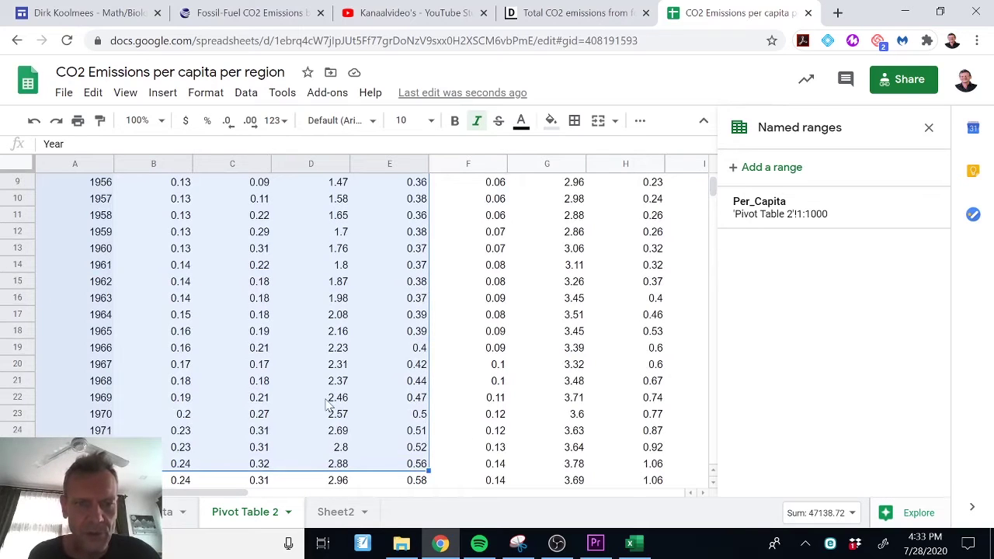
- In cell A2 of Sheet2, enter the formula =QUERY('Pivot Table 2'!1:1000, "select *", 0)
{"action": "left_click", "coordinate": [332, 514]}
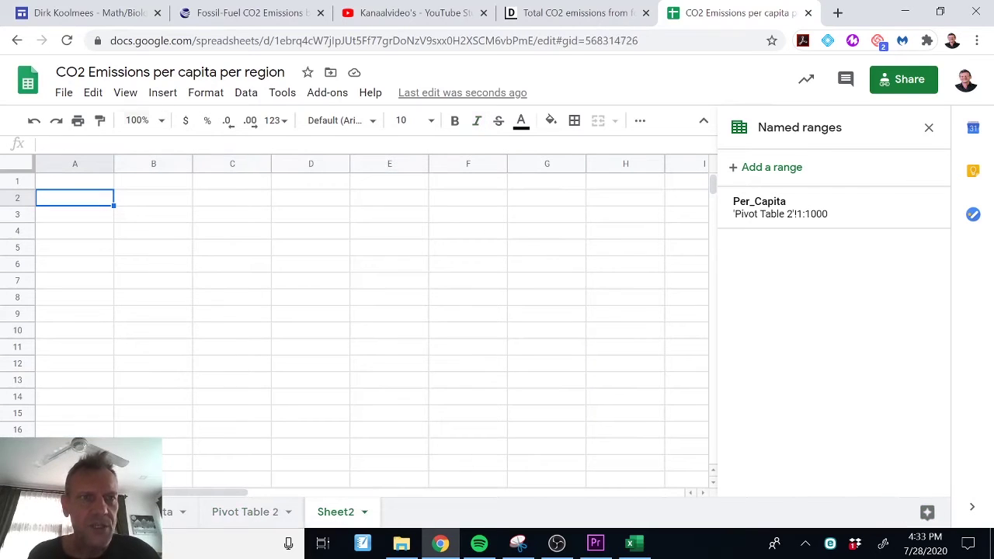
{"action": "key", "text": "Return"}
{"action": "type", "text": "="}
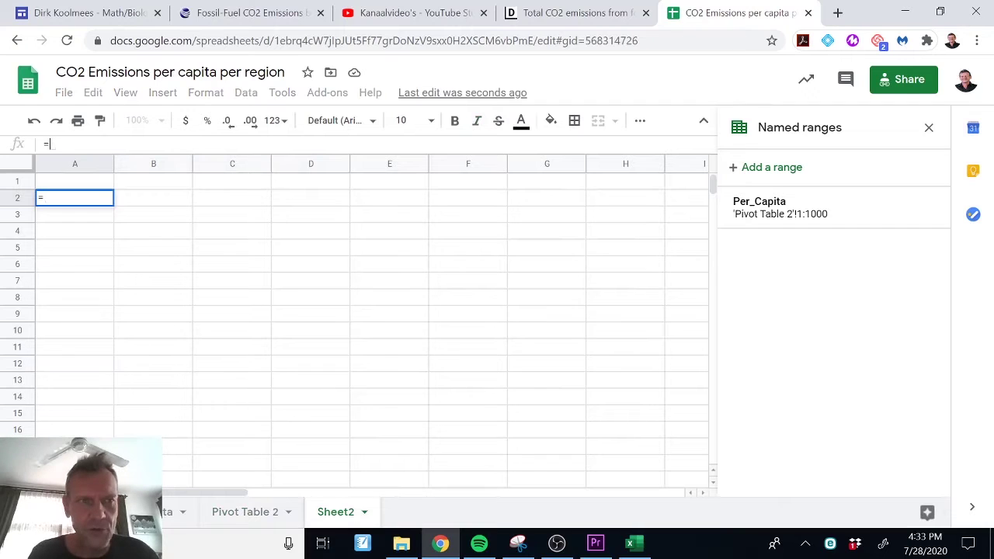
{"action": "type", "text": "QUERY"}
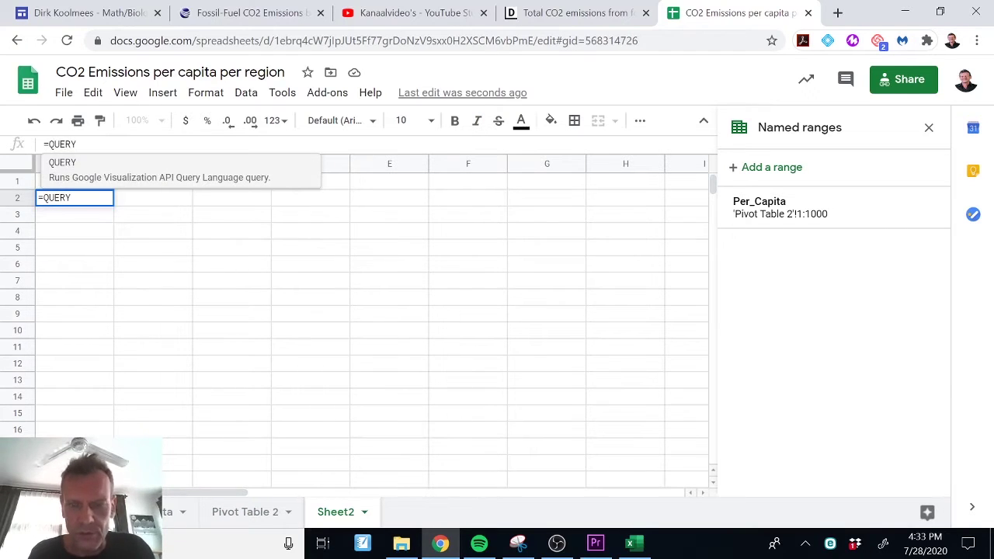
{"action": "type", "text": "("}
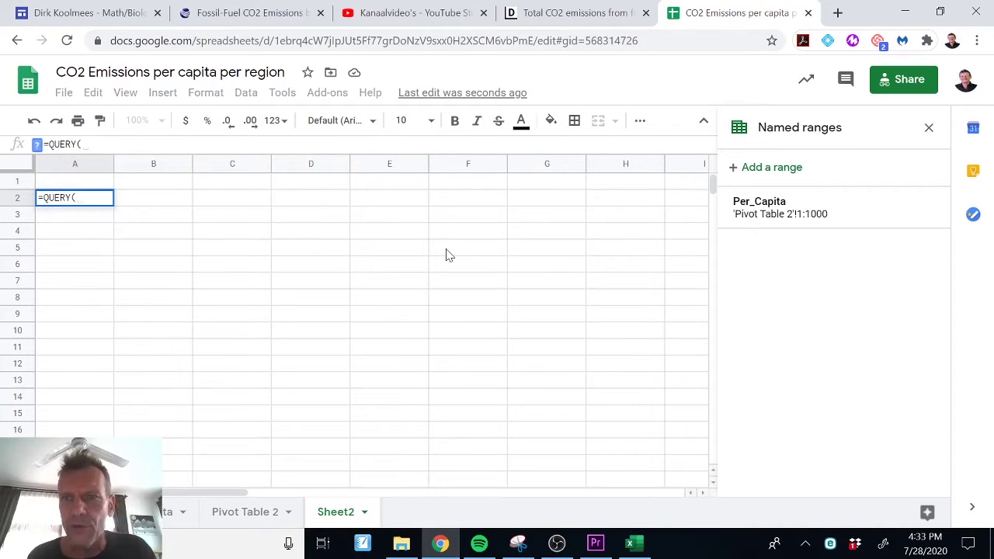
{"action": "left_click", "coordinate": [750, 206]}
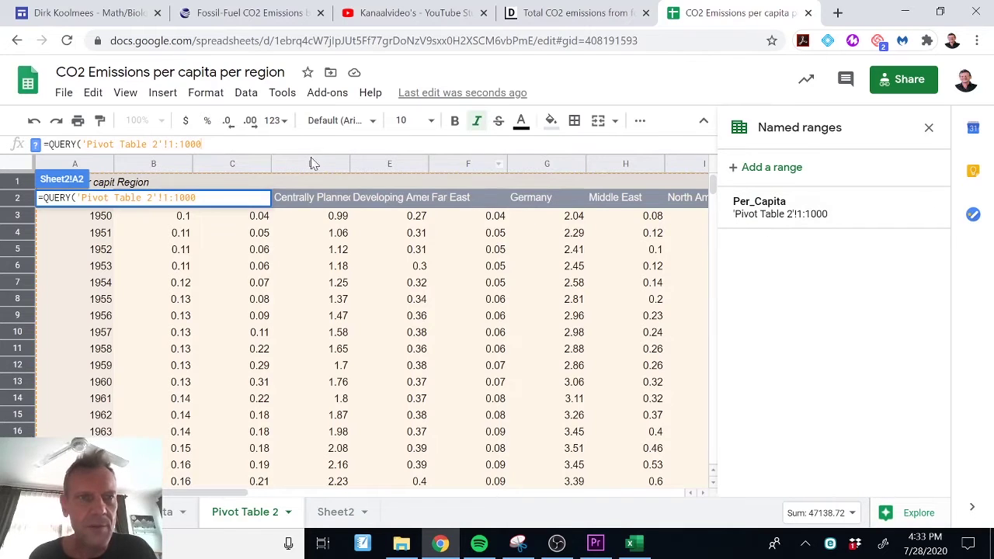
{"action": "type", "text": ", "}
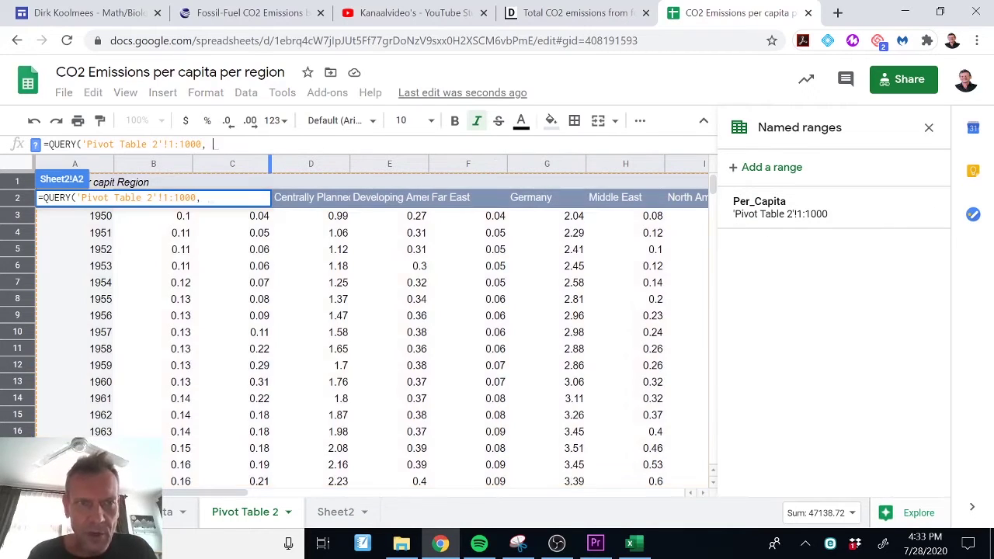
{"action": "type", "text": "\""}
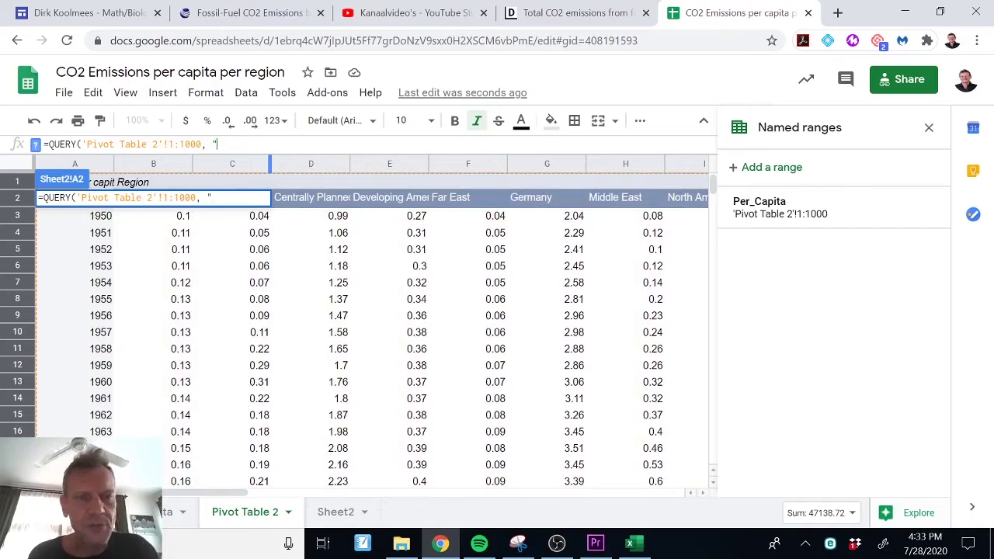
{"action": "type", "text": "selec"}
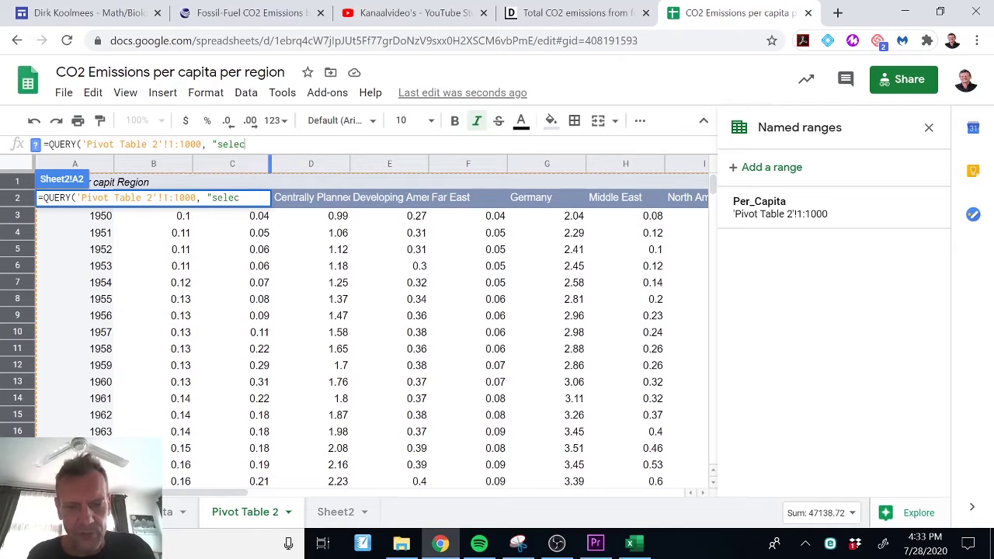
{"action": "type", "text": "t *"}
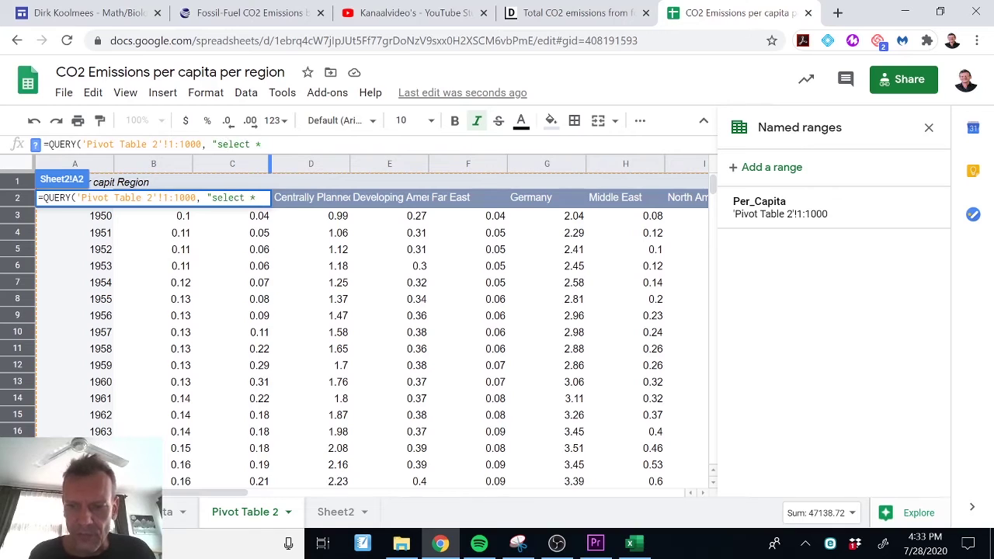
{"action": "type", "text": "\""}
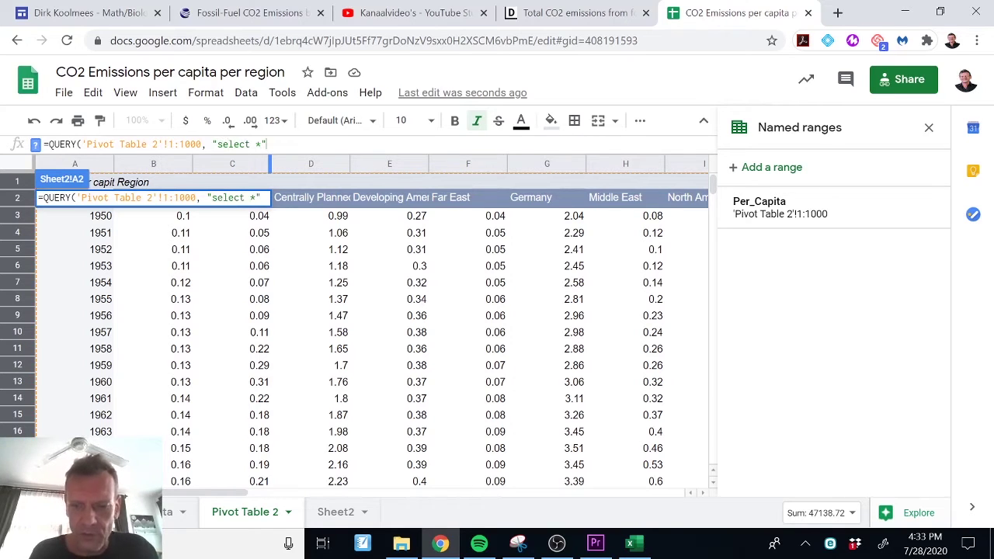
{"action": "type", "text": ", "}
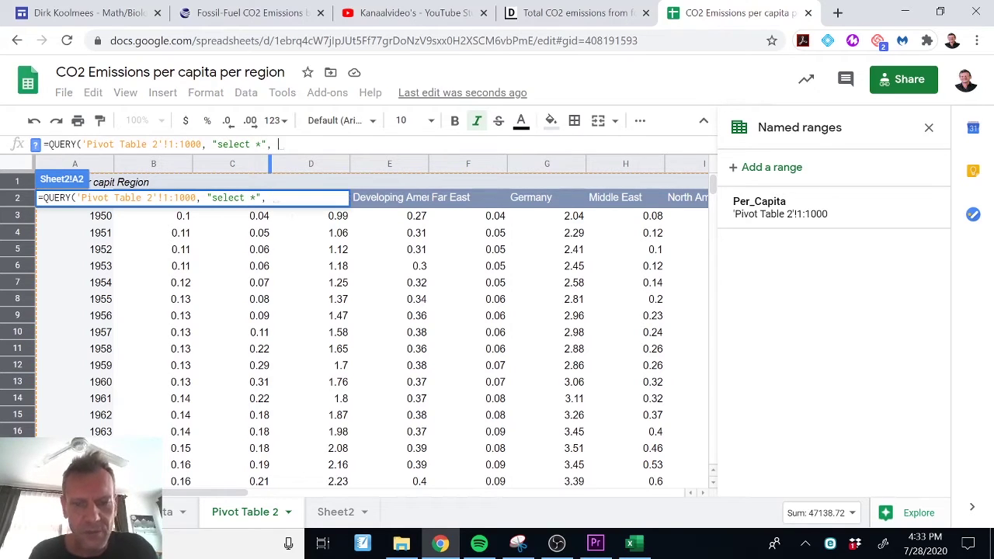
{"action": "type", "text": "0"}
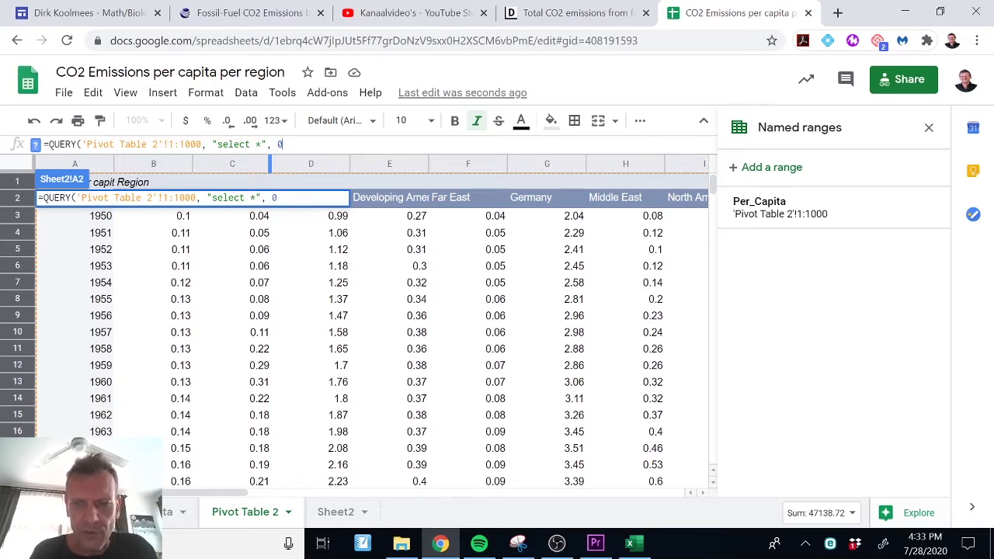
{"action": "type", "text": ")"}
{"action": "key", "text": "Return"}
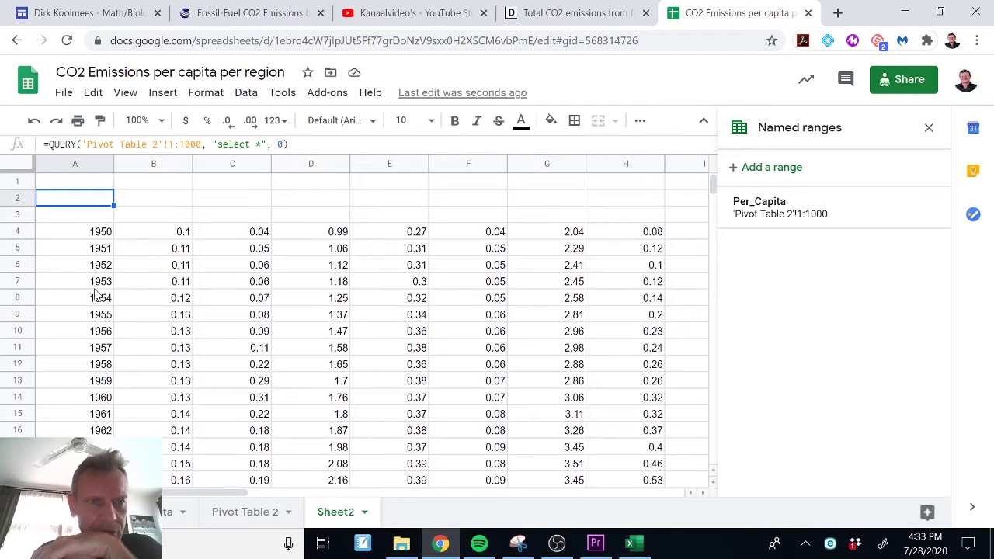
- Compare the query output with Pivot Table 2 and set the QUERY formula's headers argument in A2 to 1
{"action": "left_click", "coordinate": [223, 513]}
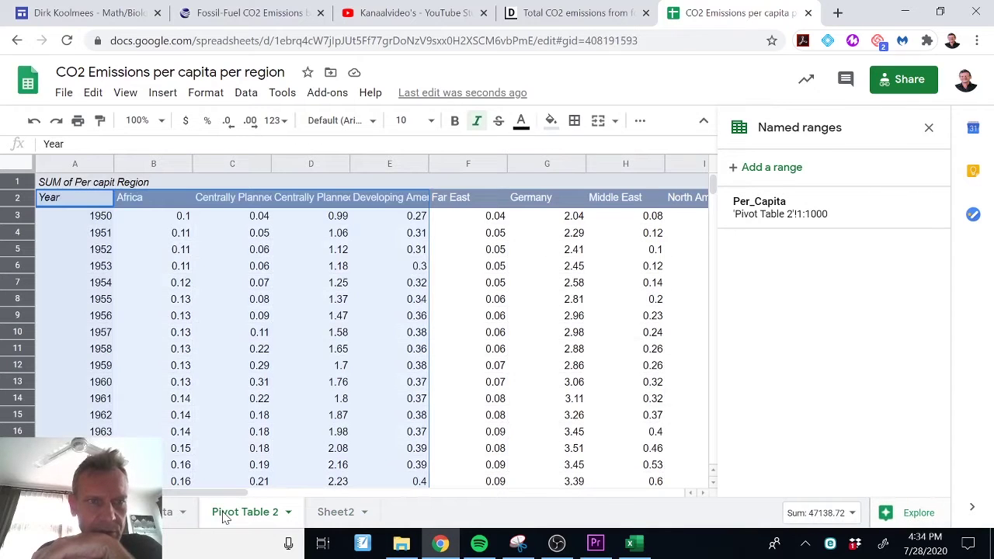
{"action": "left_click", "coordinate": [334, 513]}
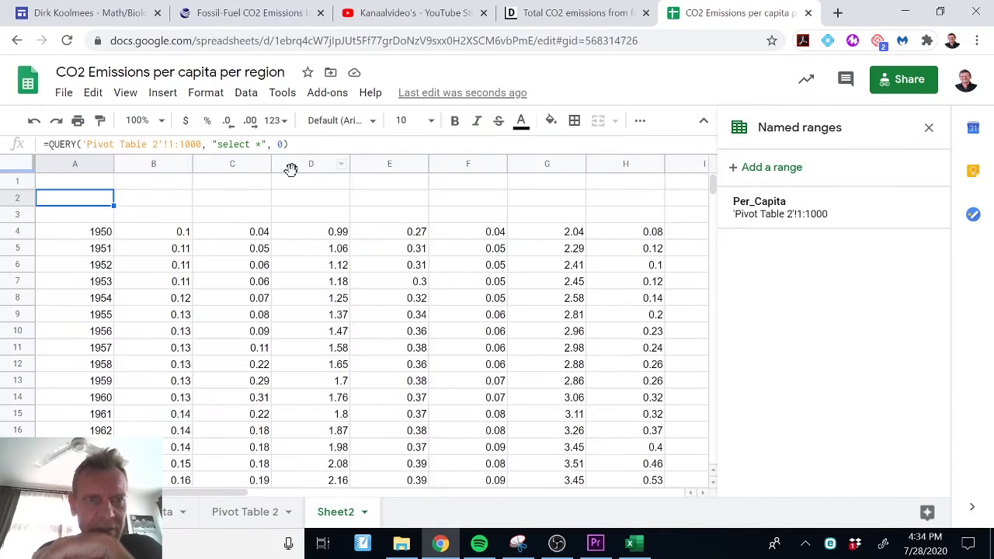
{"action": "key", "text": "Return"}
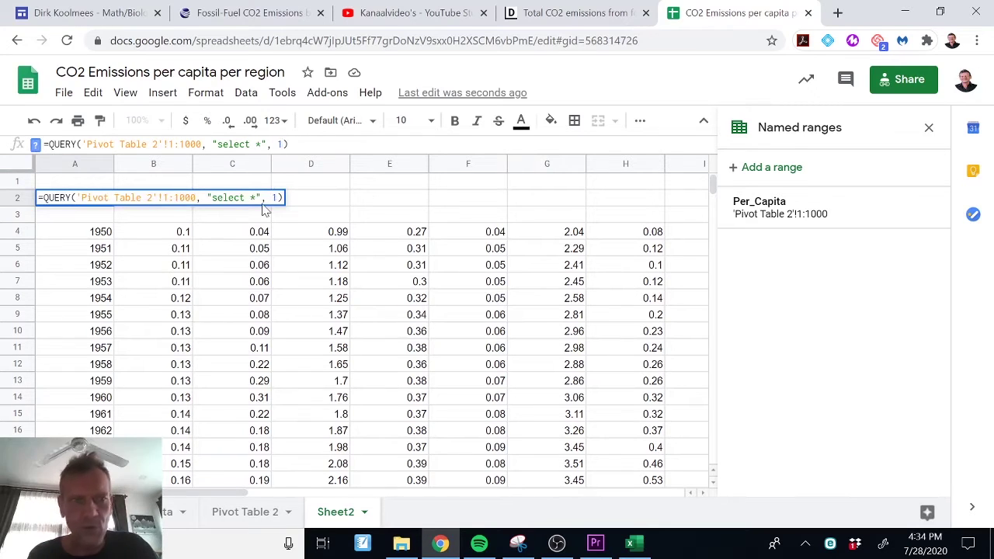
{"action": "key", "text": "Return"}
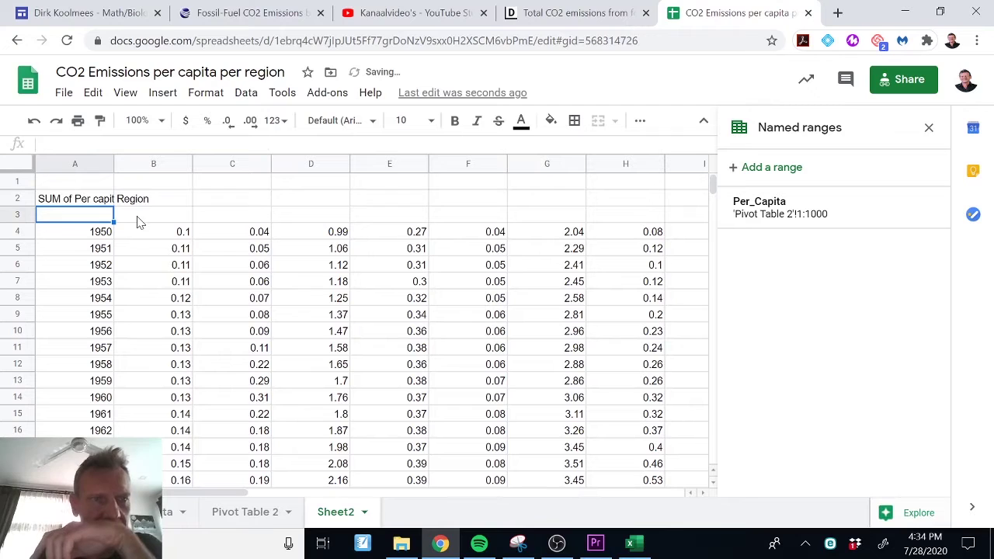
- Set the headers argument of the QUERY formula in Sheet2's cell A2 back to 0
{"action": "left_click", "coordinate": [19, 198]}
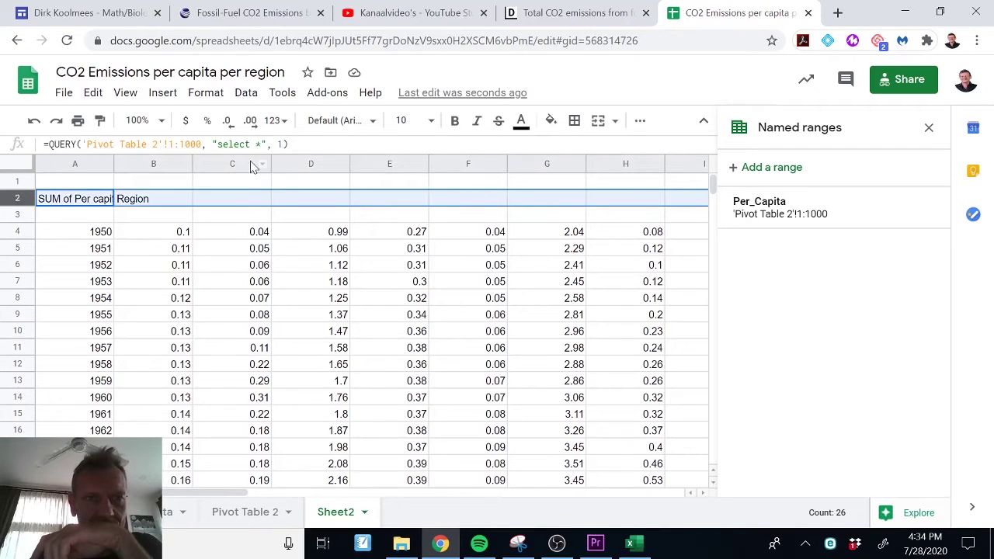
{"action": "left_click", "coordinate": [285, 143]}
{"action": "key", "text": "BackSpace"}
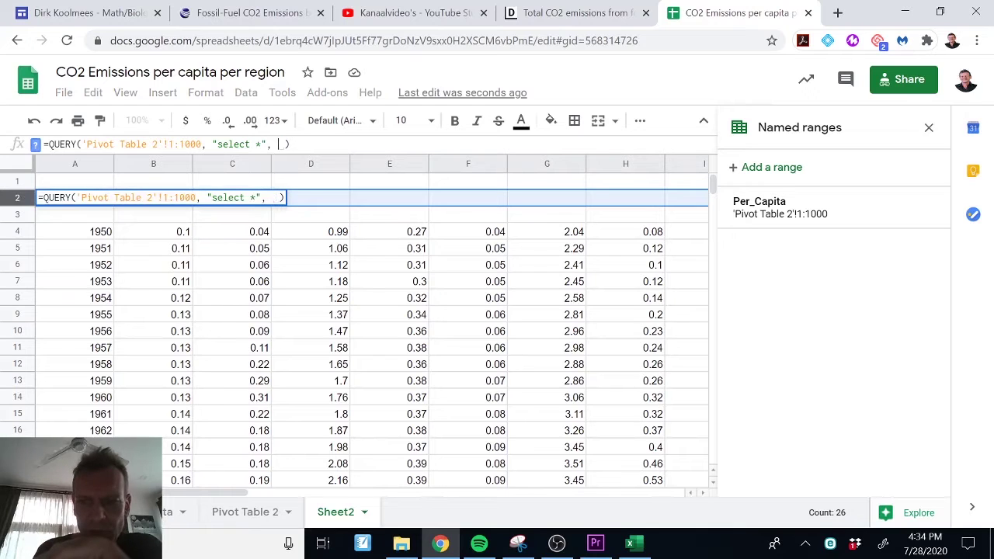
{"action": "type", "text": "0"}
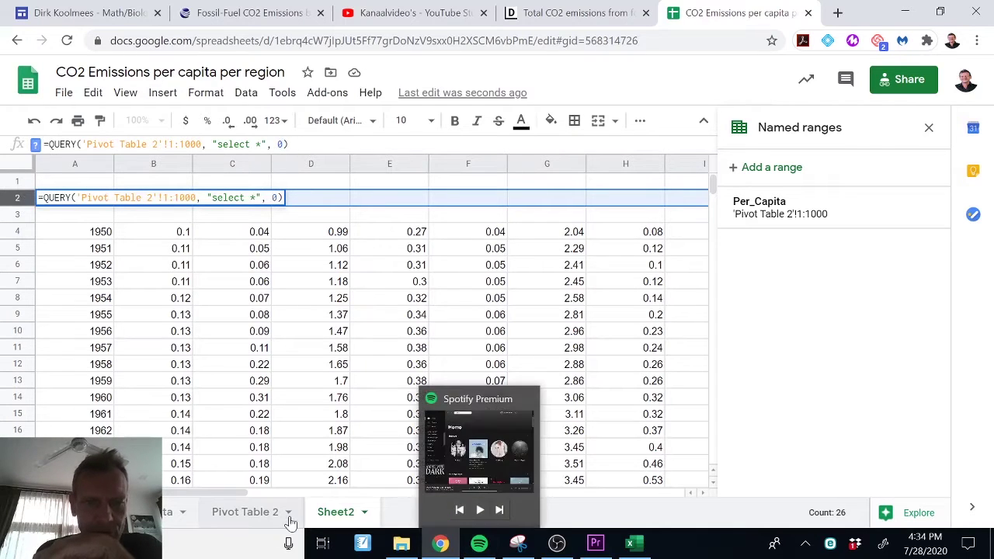
- Copy header row 2 with Year and the region names from Pivot Table 2 and paste it into row 3 of Sheet2
{"action": "left_click", "coordinate": [256, 512]}
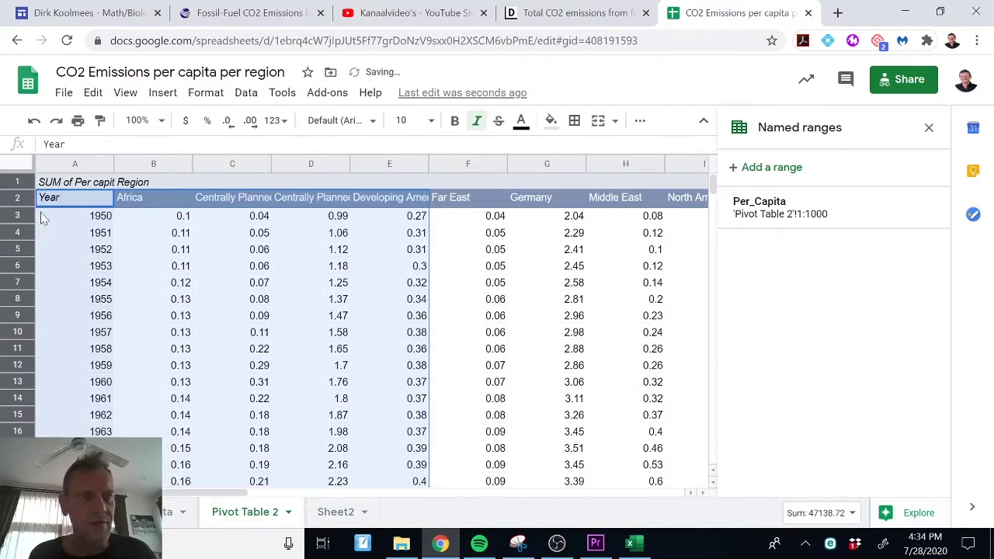
{"action": "left_click", "coordinate": [11, 196]}
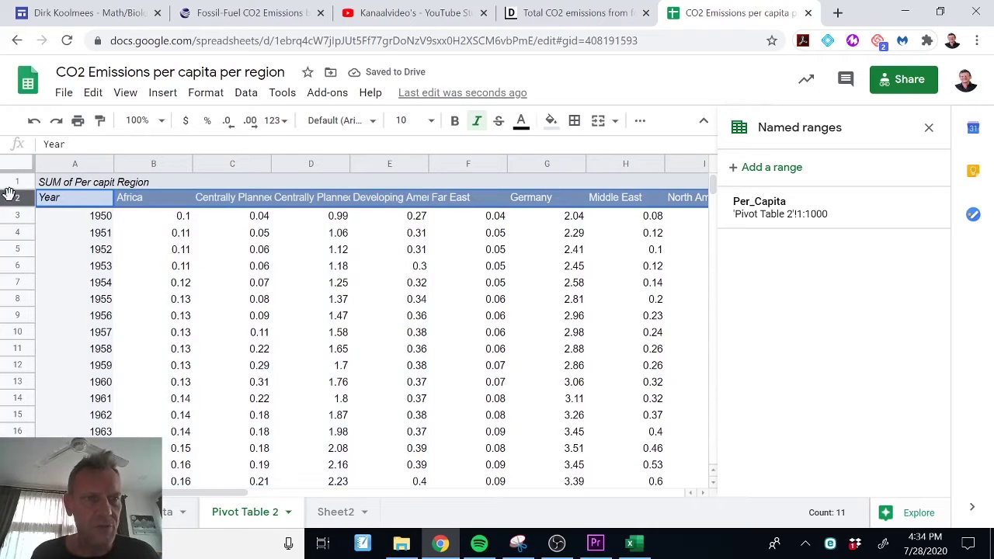
{"action": "right_click", "coordinate": [11, 198]}
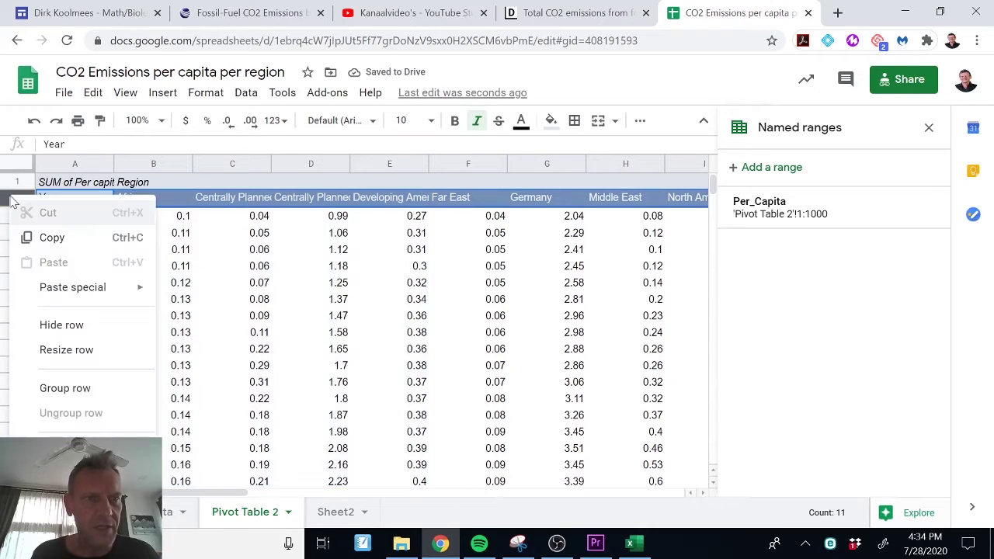
{"action": "left_click", "coordinate": [50, 238]}
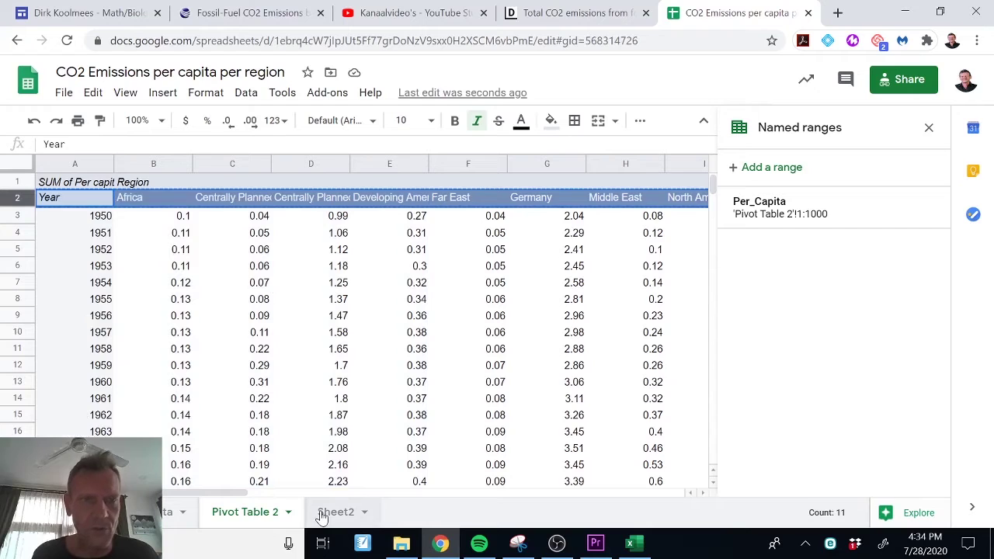
{"action": "left_click", "coordinate": [323, 511]}
{"action": "left_click", "coordinate": [18, 214]}
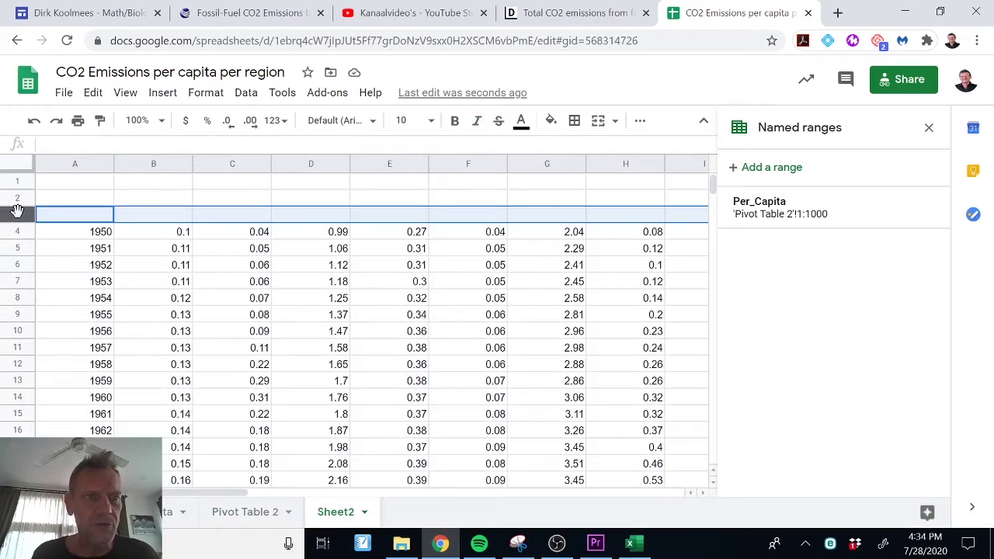
{"action": "key", "text": "ctrl+v"}
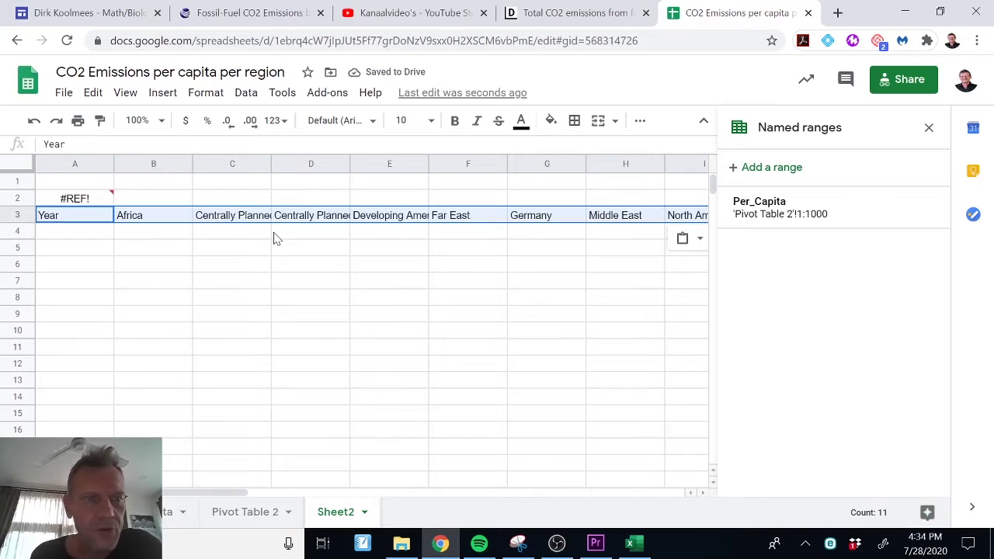
- Clear the header labels from row 3 of Sheet2 and paste them into row 1 instead
{"action": "key", "text": "Delete"}
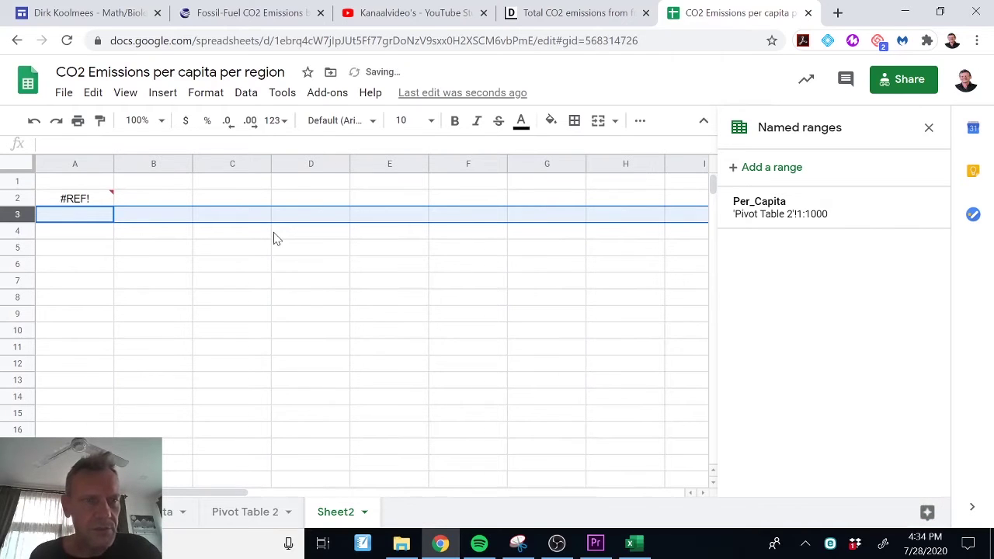
{"action": "left_click", "coordinate": [98, 233]}
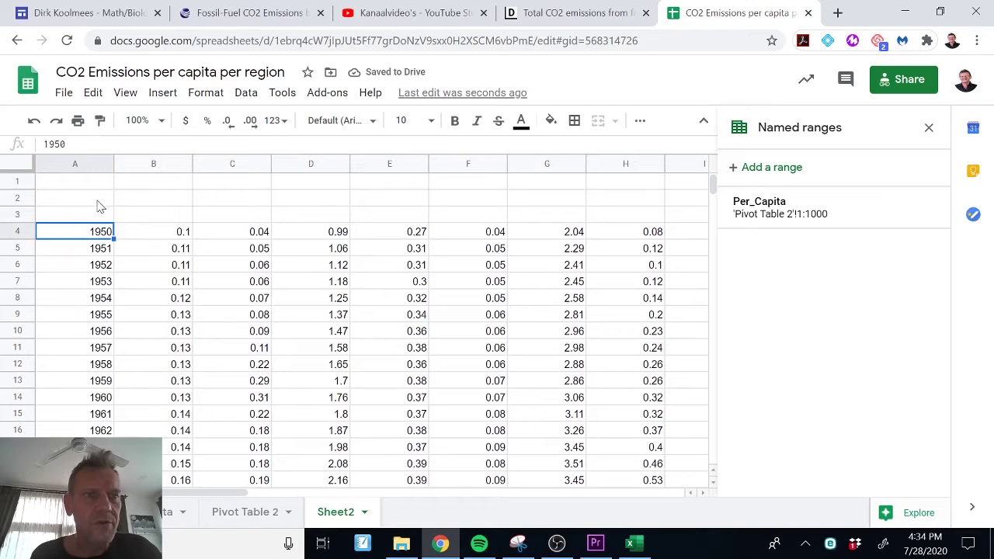
{"action": "left_click", "coordinate": [97, 201]}
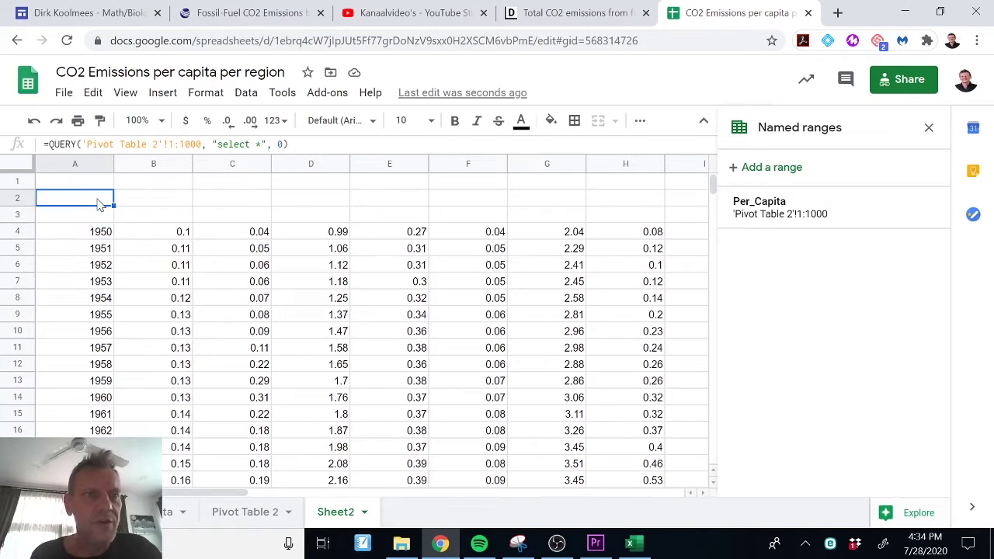
{"action": "left_click", "coordinate": [99, 183]}
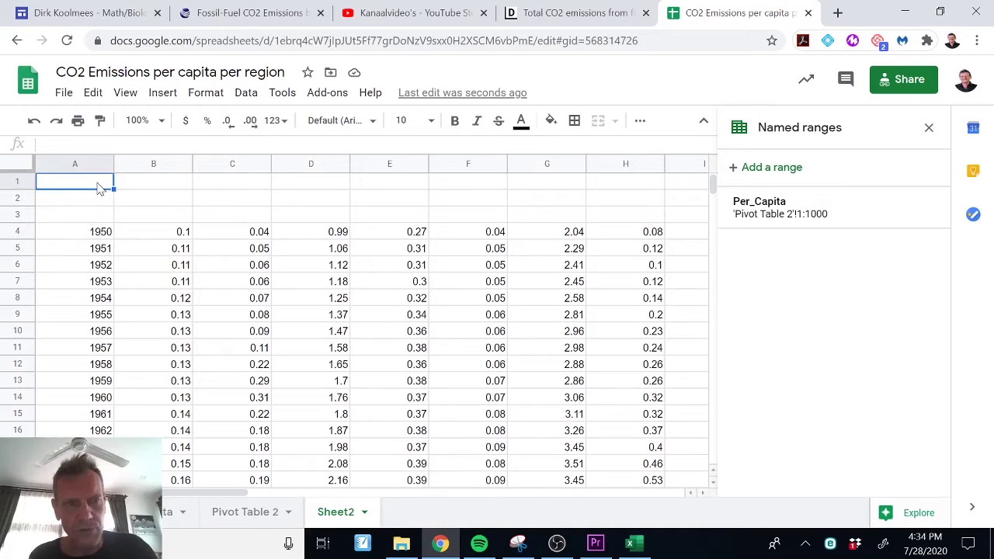
{"action": "key", "text": "ctrl+v"}
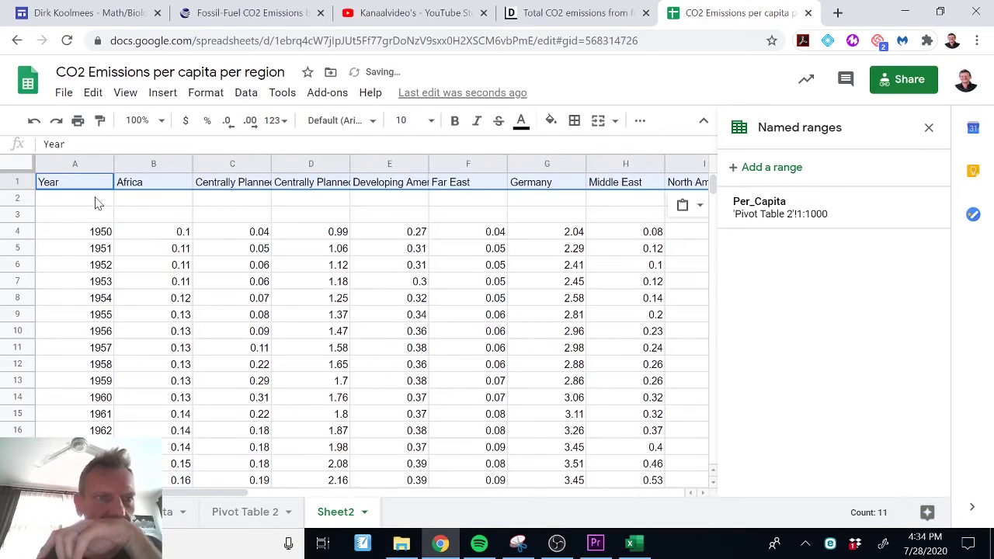
- Change the QUERY range in cell A2 so it starts at row 3 of Pivot Table 2 ('Pivot Table 2'!3:1000)
{"action": "left_click", "coordinate": [98, 201]}
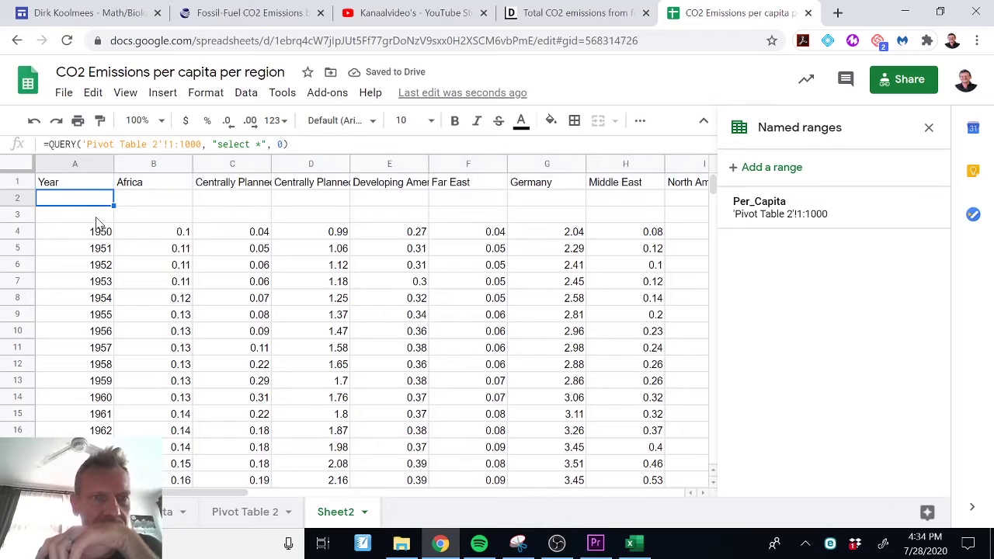
{"action": "left_click", "coordinate": [173, 144]}
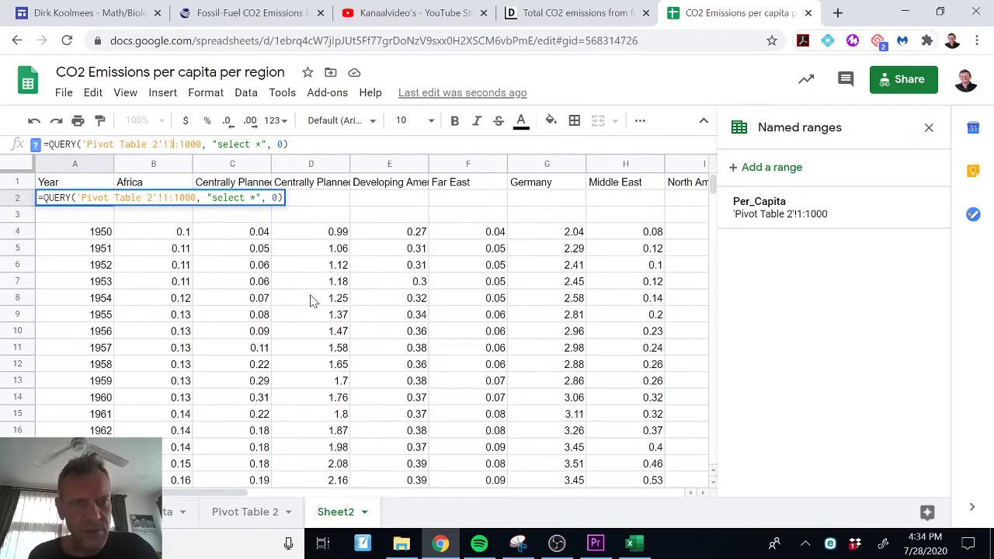
{"action": "key", "text": "Return"}
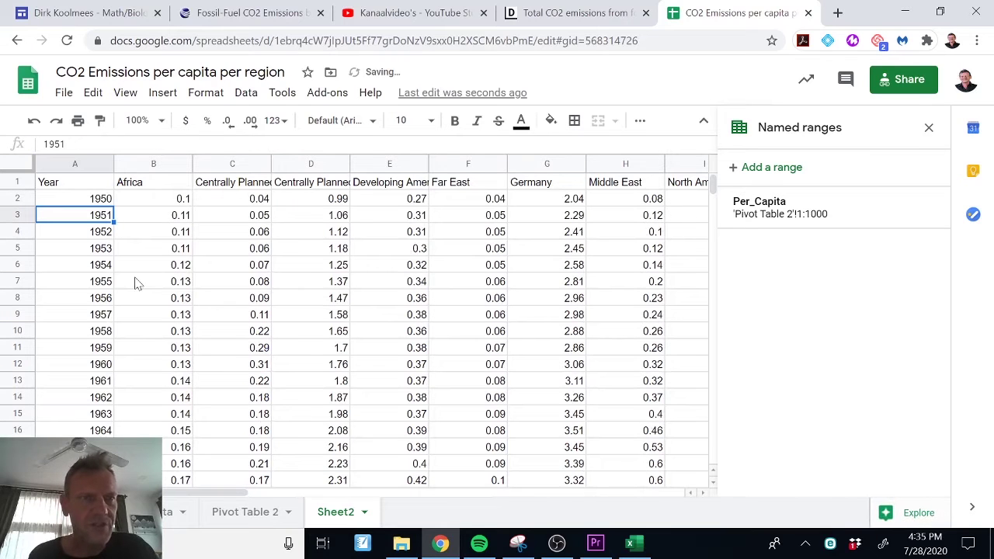
- Review the row range in A2's QUERY formula and look up the last data row in Pivot Table 2
{"action": "left_click", "coordinate": [89, 199]}
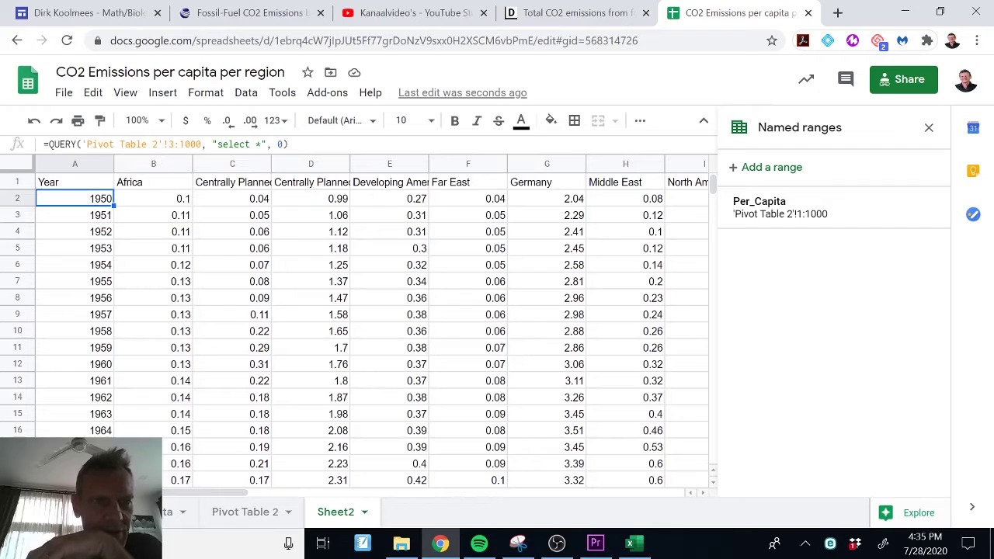
{"action": "left_click", "coordinate": [154, 144]}
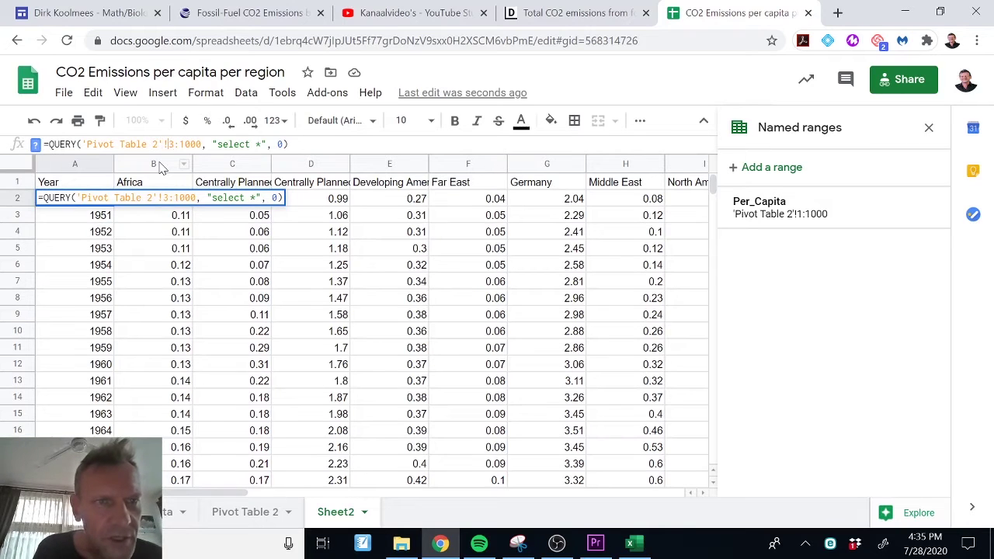
{"action": "key", "text": "shift+Right"}
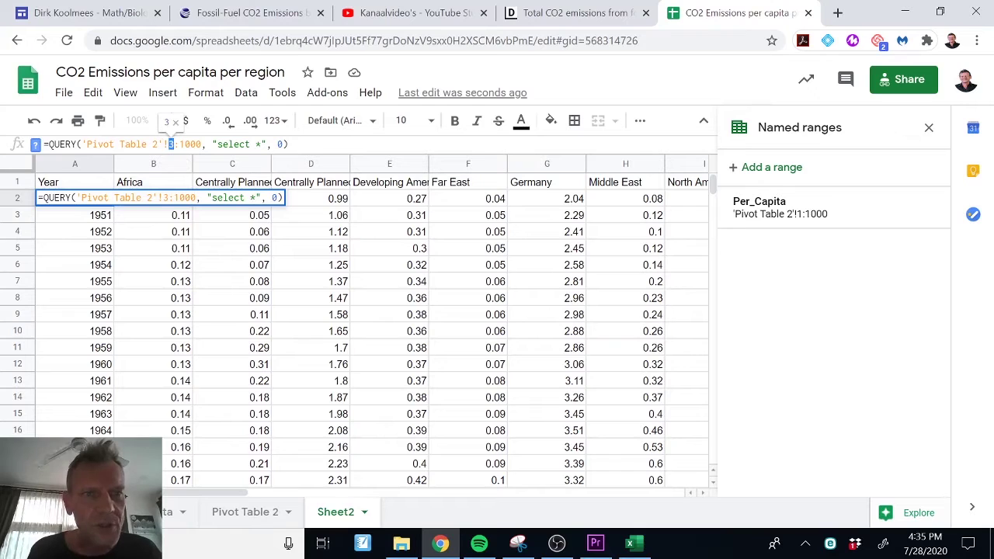
{"action": "left_click", "coordinate": [201, 144]}
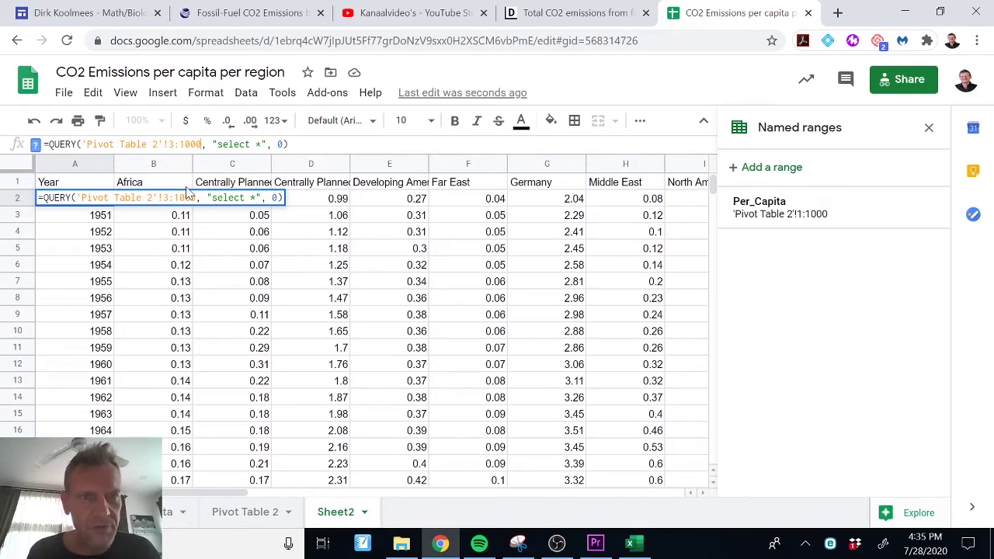
{"action": "left_click", "coordinate": [242, 512]}
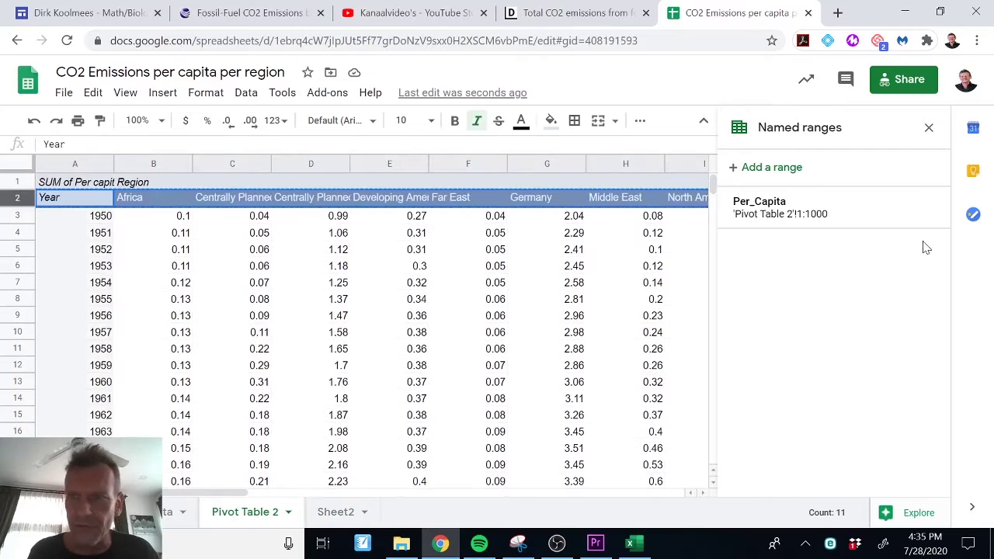
{"action": "left_click", "coordinate": [927, 129]}
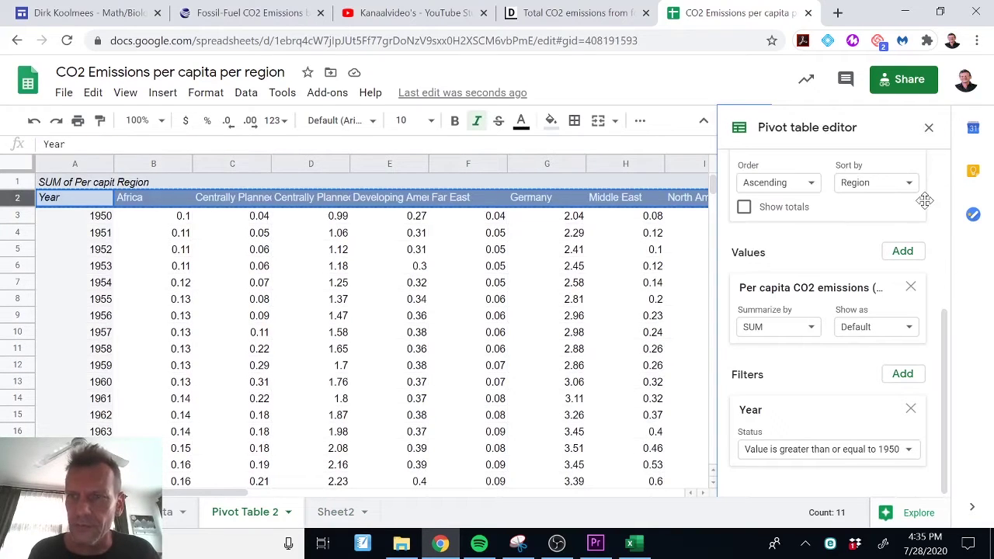
{"action": "left_click", "coordinate": [928, 129]}
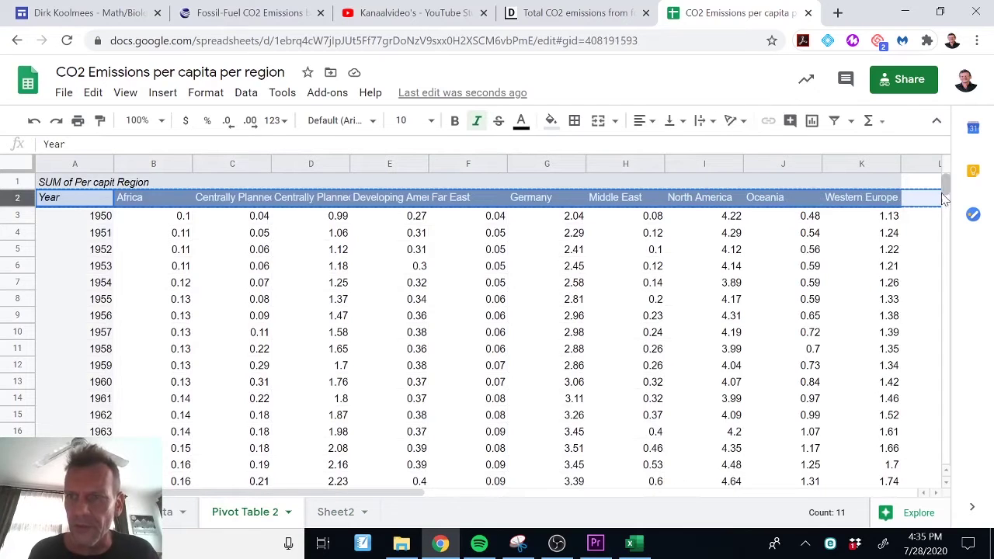
{"action": "mouse_move", "coordinate": [946, 193]}
{"action": "left_mouse_down"}
{"action": "mouse_move", "coordinate": [946, 470]}
{"action": "mouse_move", "coordinate": [939, 378]}
{"action": "mouse_move", "coordinate": [951, 208]}
{"action": "left_mouse_up"}
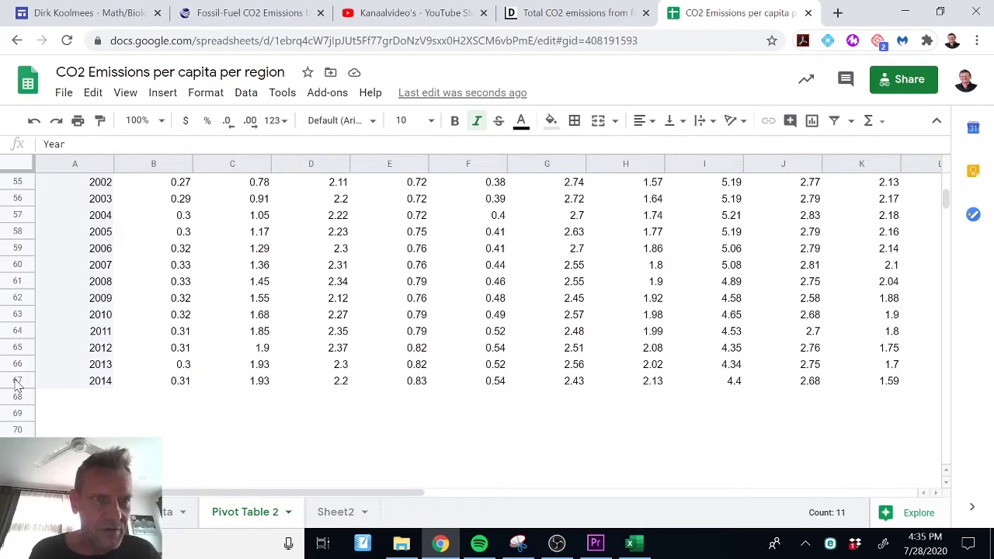
{"action": "left_click", "coordinate": [329, 514]}
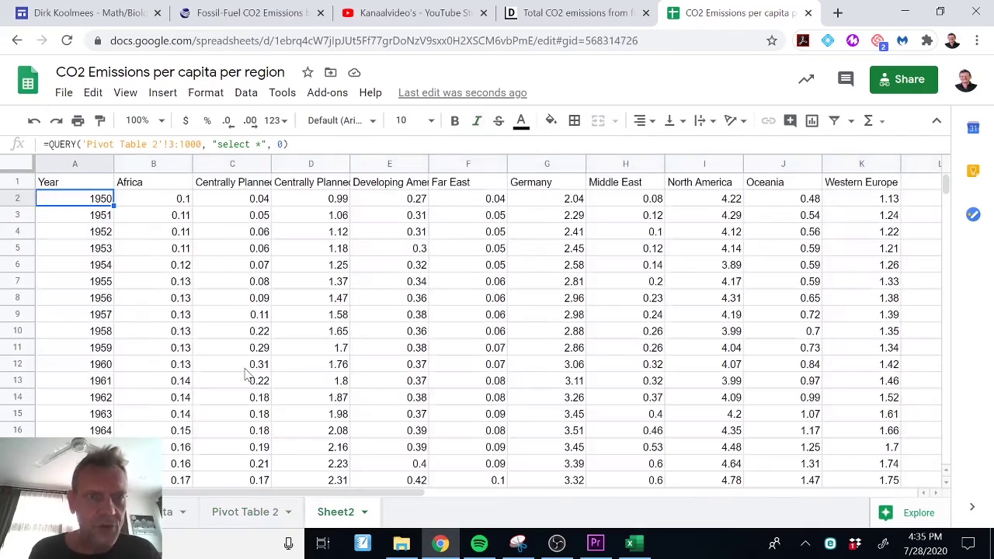
- Set the end row of the QUERY range in A2 to 67 and check the output down to the last year
{"action": "left_click", "coordinate": [289, 144]}
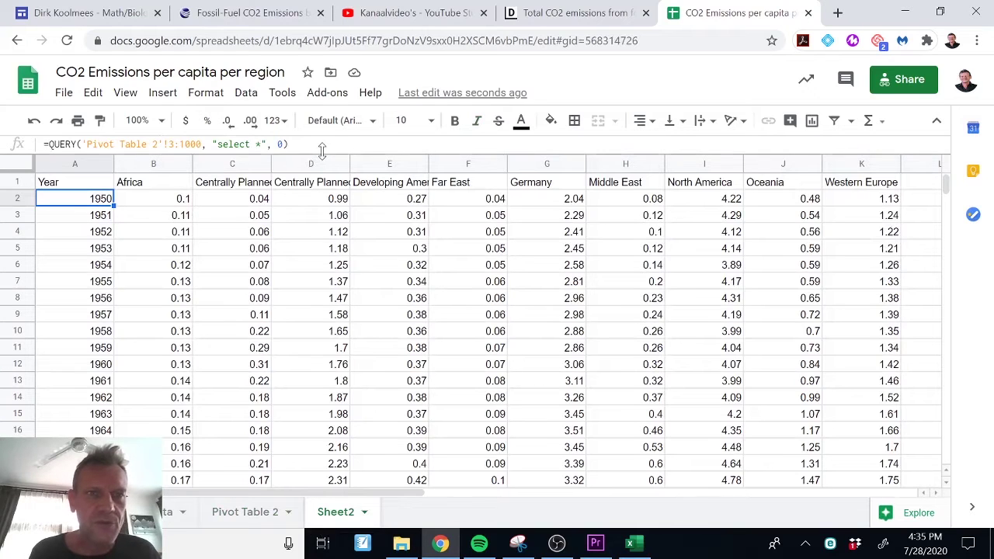
{"action": "left_click", "coordinate": [200, 145]}
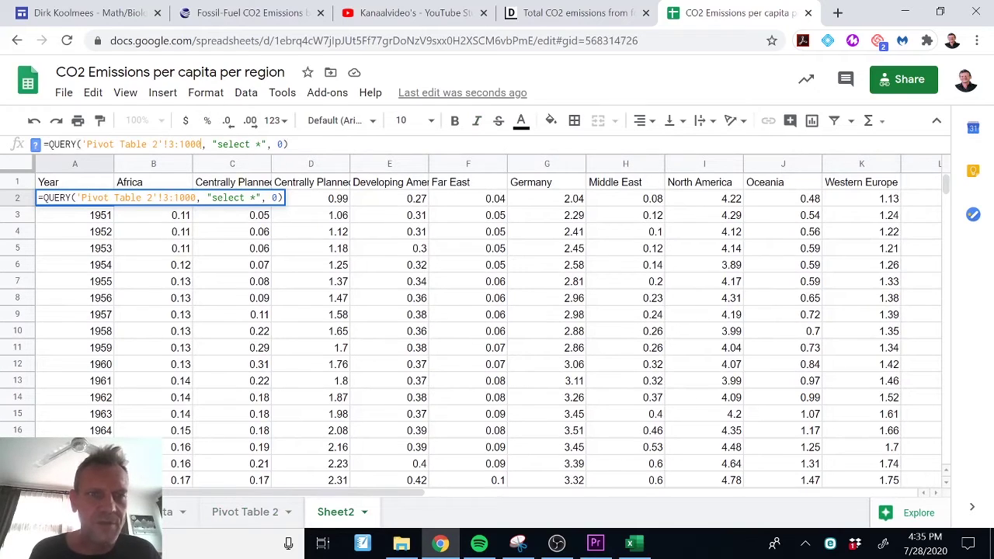
{"action": "key", "text": "BackSpace"}
{"action": "key", "text": "BackSpace"}
{"action": "key", "text": "BackSpace"}
{"action": "key", "text": "BackSpace"}
{"action": "type", "text": "67"}
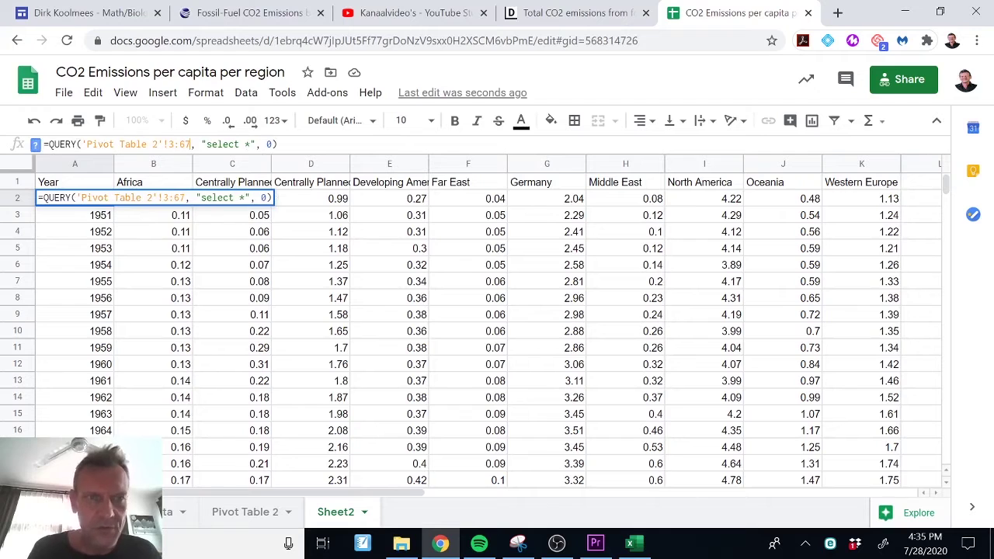
{"action": "key", "text": "Return"}
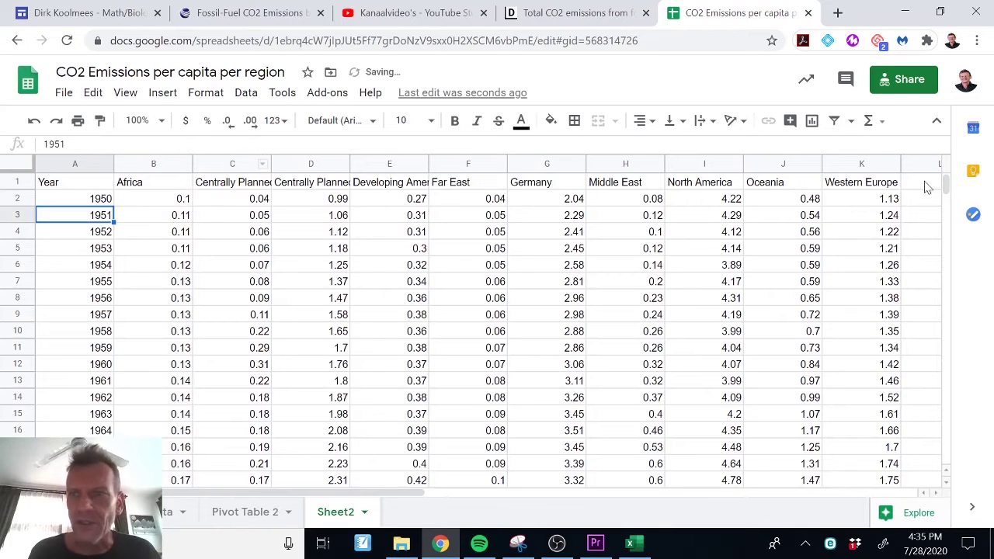
{"action": "mouse_move", "coordinate": [947, 188]}
{"action": "left_mouse_down"}
{"action": "mouse_move", "coordinate": [955, 261]}
{"action": "mouse_move", "coordinate": [947, 191]}
{"action": "mouse_move", "coordinate": [948, 200]}
{"action": "left_mouse_up"}
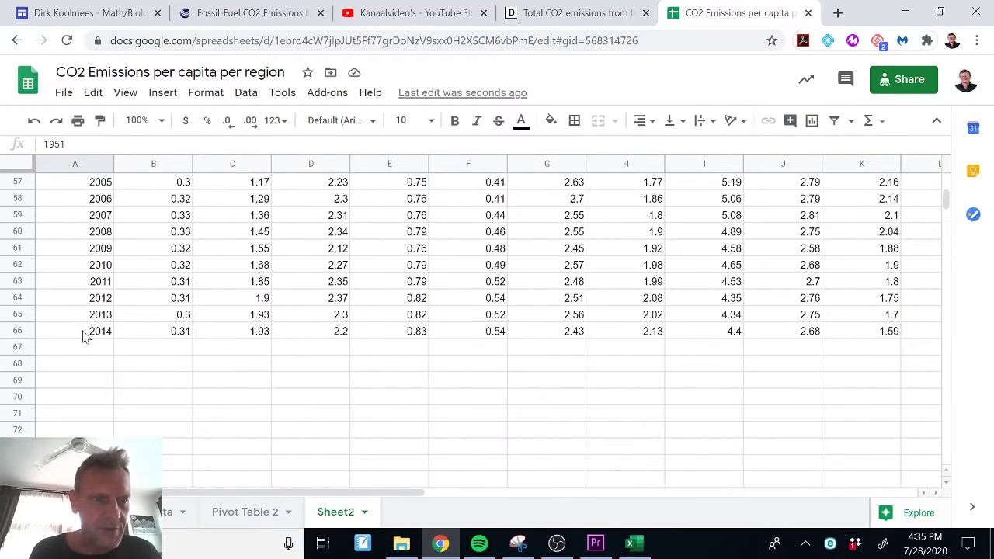
{"action": "left_click", "coordinate": [60, 338]}
{"action": "scroll", "coordinate": [230, 336], "scroll_direction": "up", "scroll_amount": 4}
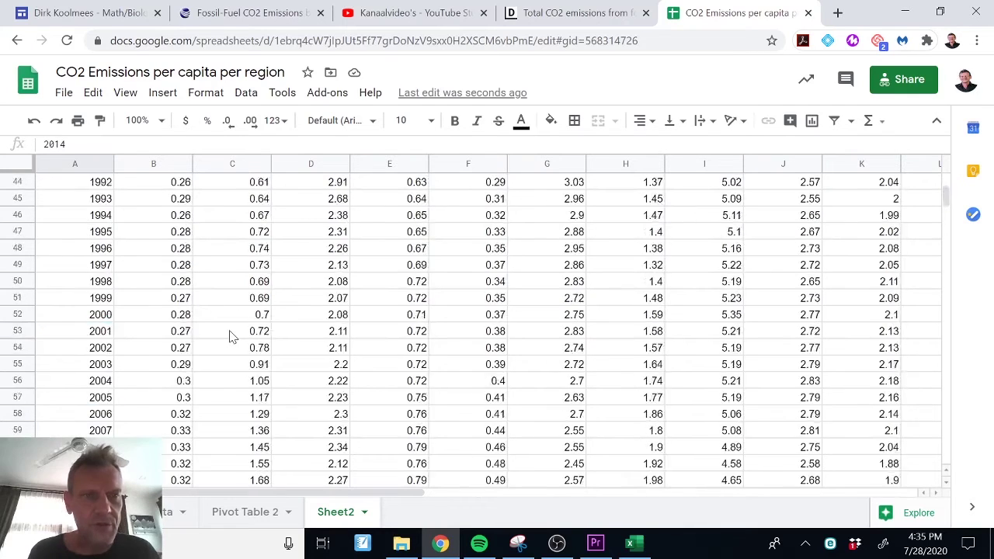
{"action": "scroll", "coordinate": [230, 336], "scroll_direction": "up", "scroll_amount": 13}
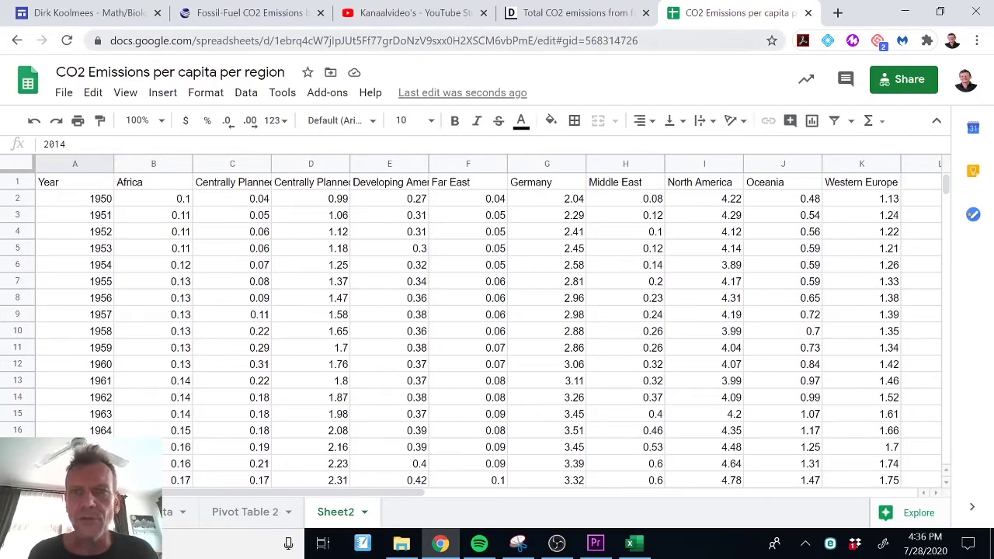
- Copy the URL of Sheet2, switch to Datawrapper, and replace the Google Sheet URL in the chart's data upload with it
{"action": "left_click", "coordinate": [699, 40]}
{"action": "key", "text": "ctrl+c"}
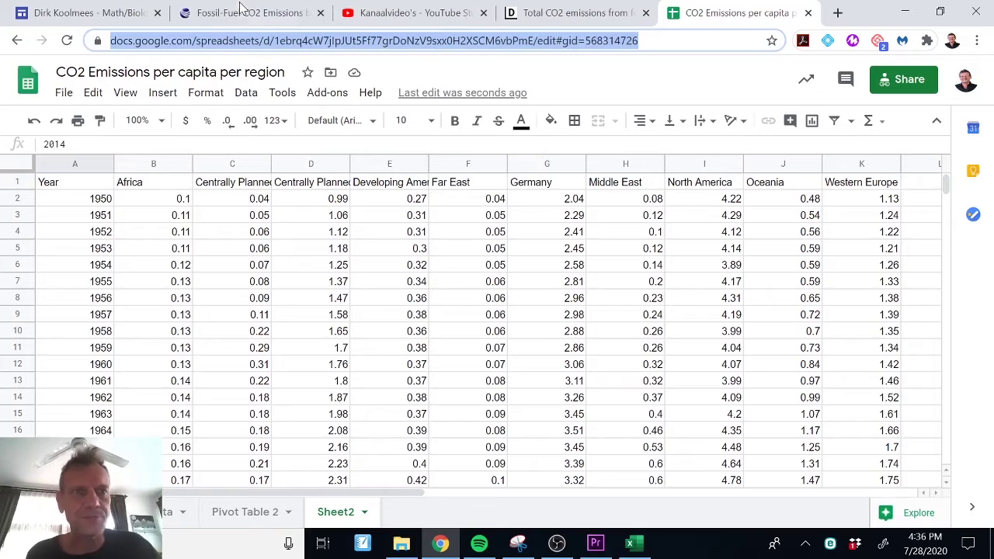
{"action": "left_click", "coordinate": [581, 18]}
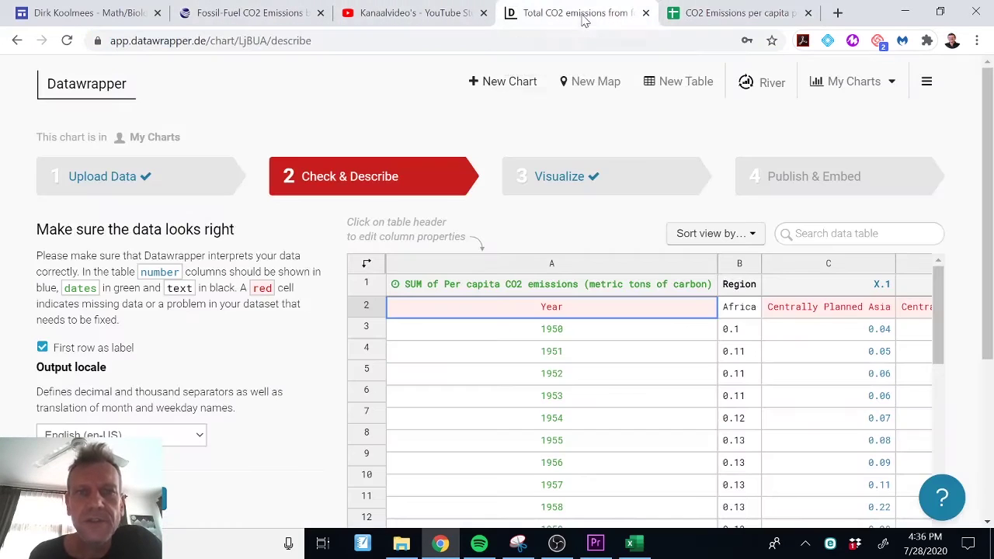
{"action": "left_click", "coordinate": [116, 180]}
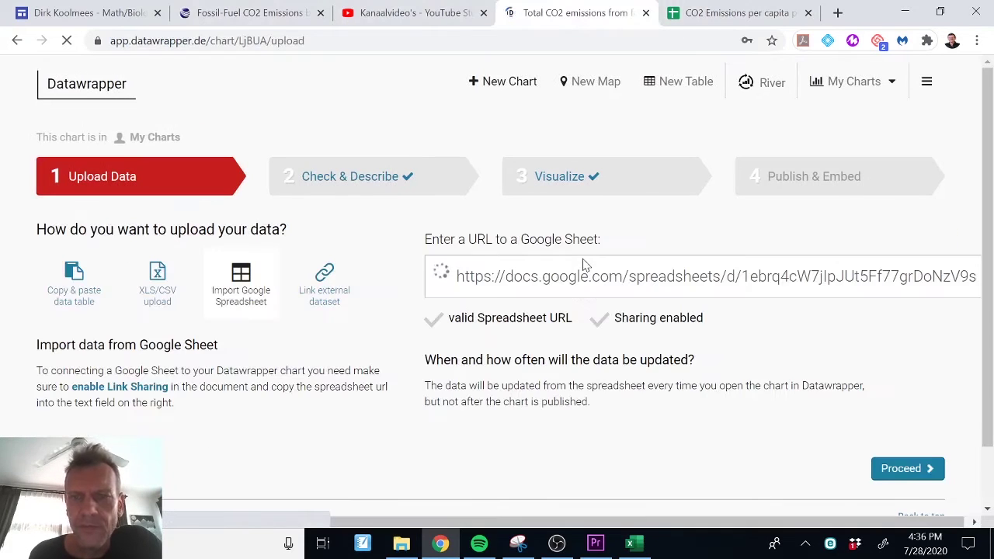
{"action": "left_click", "coordinate": [559, 276]}
{"action": "key", "text": "ctrl+a"}
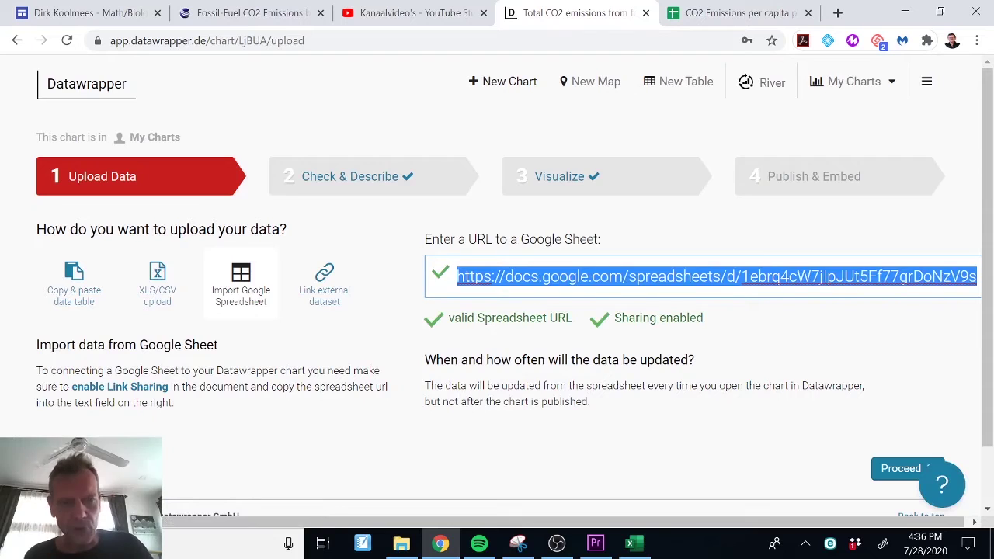
{"action": "key", "text": "ctrl+v"}
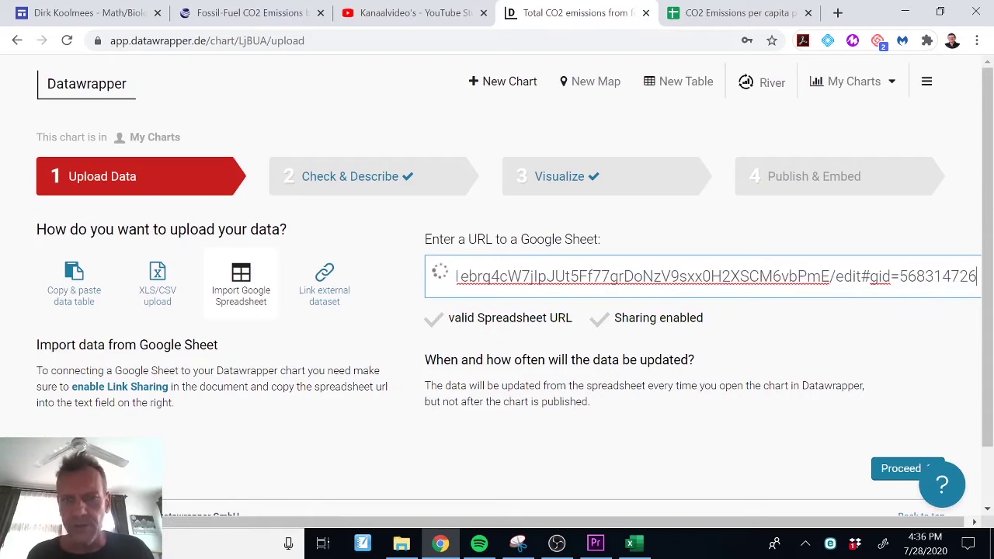
- Check the imported table in Check & Describe, turning First row as label off and back on
{"action": "left_click", "coordinate": [373, 179]}
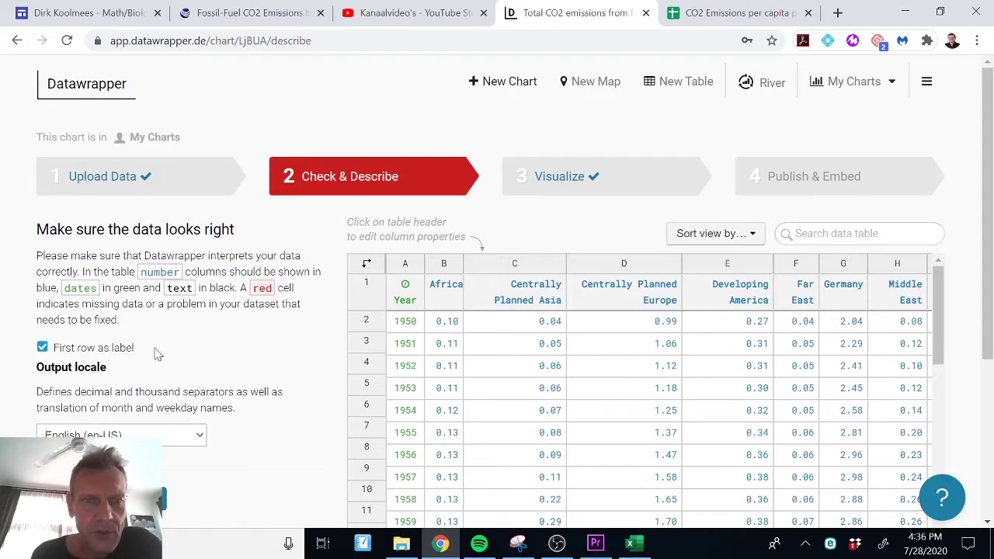
{"action": "left_click", "coordinate": [42, 348]}
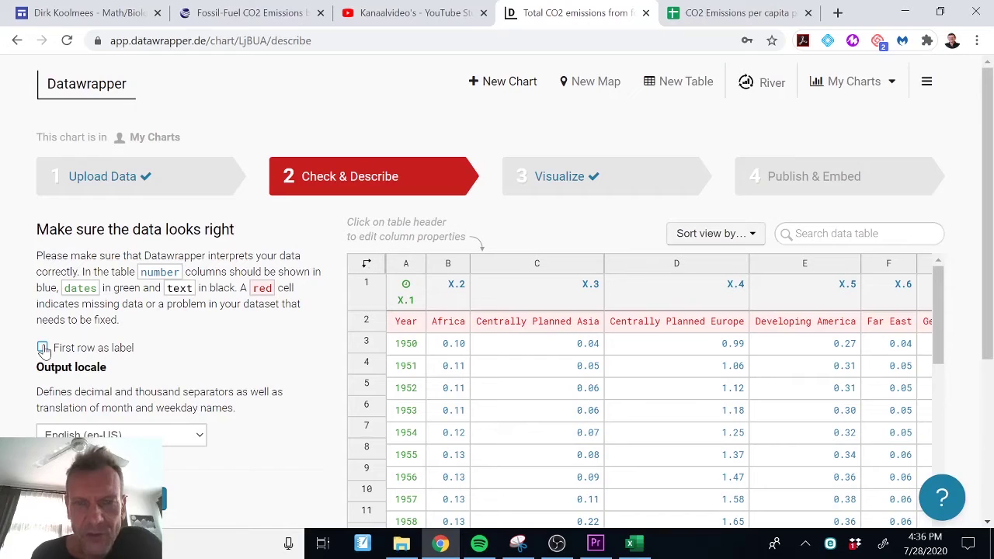
{"action": "left_click", "coordinate": [43, 347]}
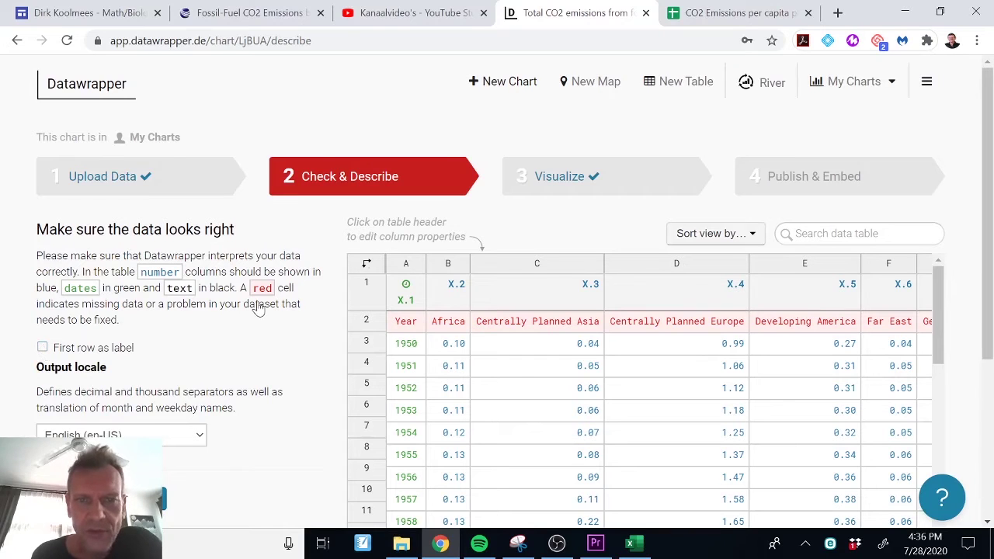
- Go to the Visualize stage, look over the chart types, and set the horizontal axis custom range to start at 1950
{"action": "left_click", "coordinate": [581, 178]}
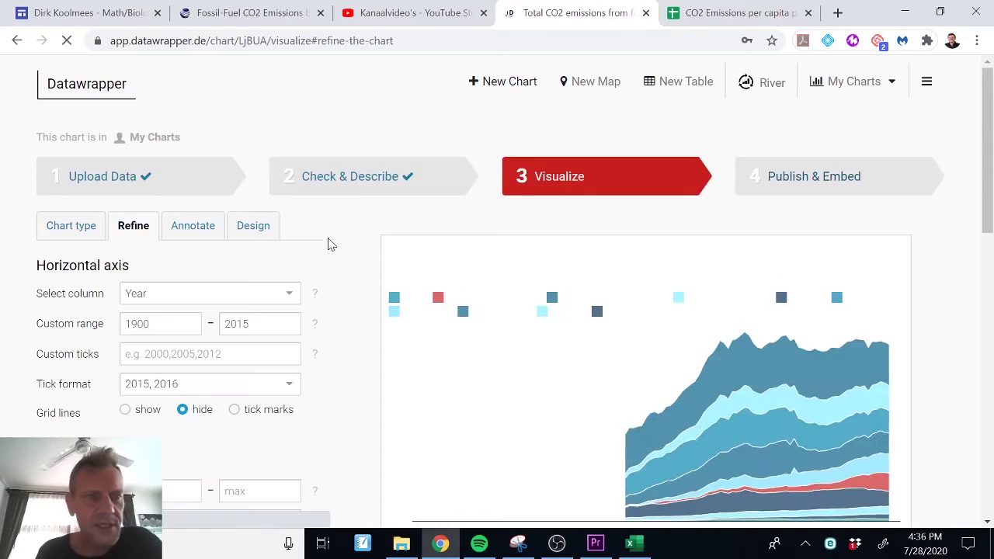
{"action": "left_click", "coordinate": [73, 235]}
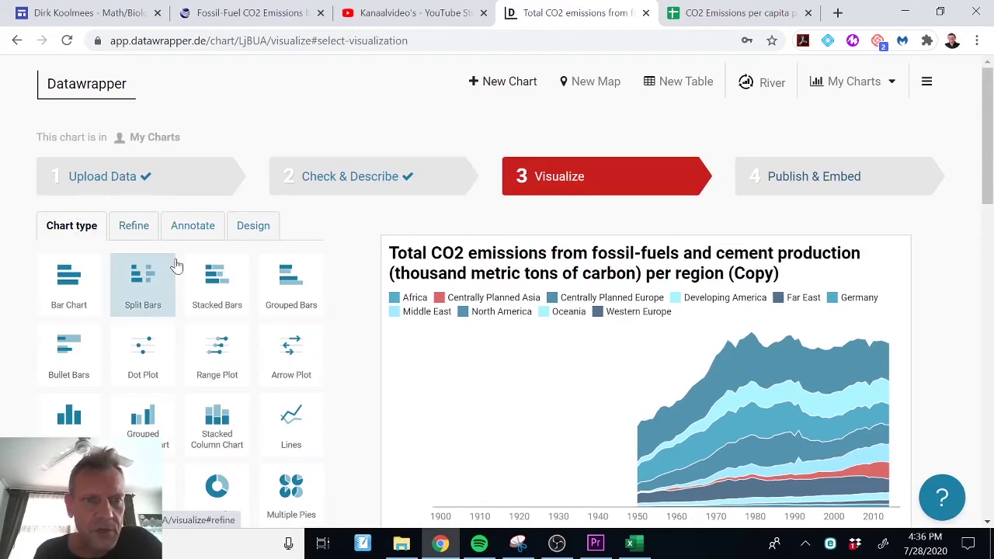
{"action": "scroll", "coordinate": [336, 411], "scroll_direction": "down", "scroll_amount": 1}
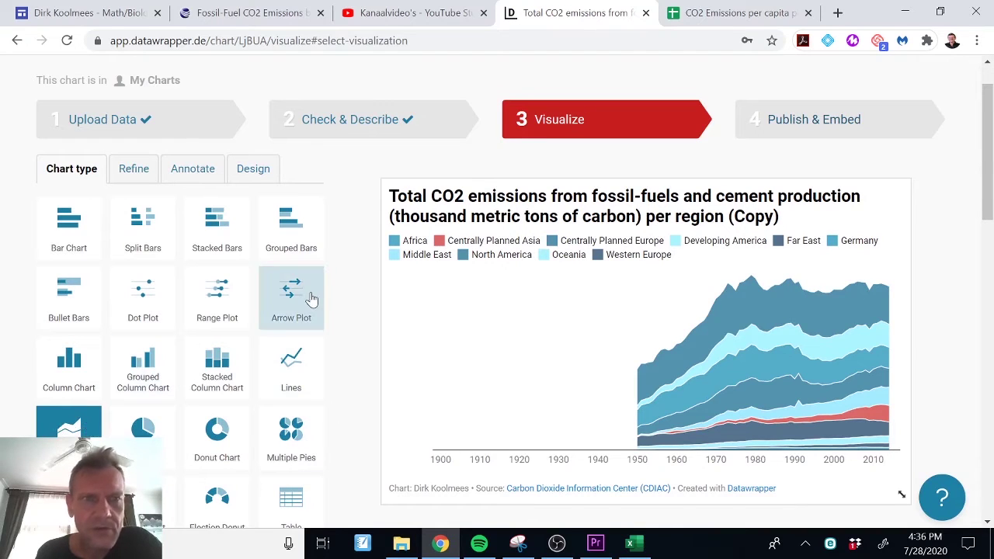
{"action": "left_click", "coordinate": [133, 171]}
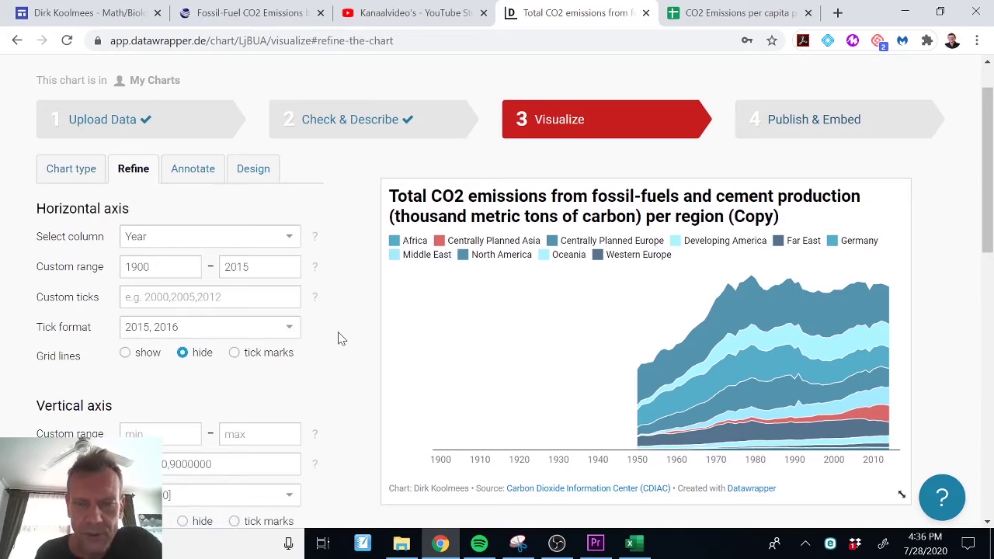
{"action": "scroll", "coordinate": [338, 358], "scroll_direction": "down", "scroll_amount": 1}
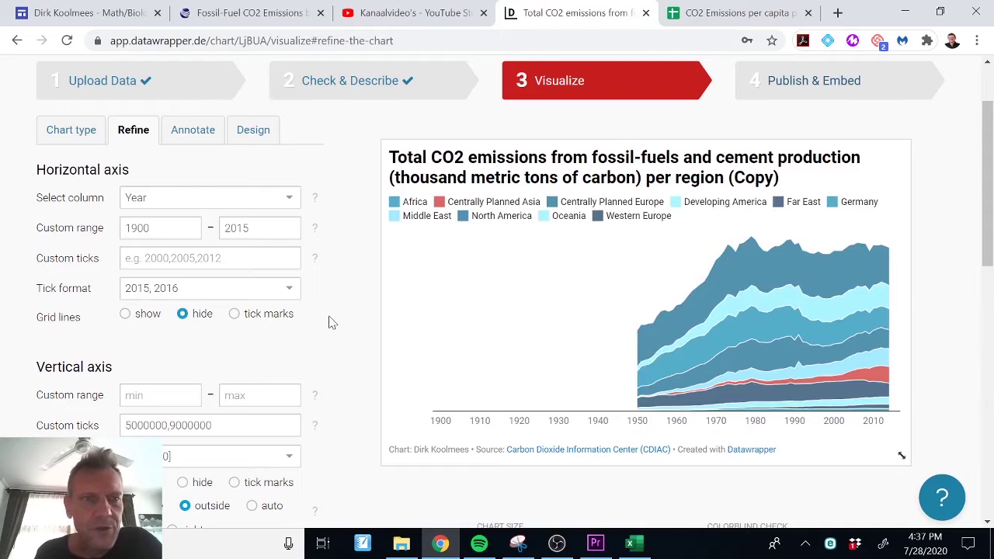
{"action": "left_click", "coordinate": [152, 228]}
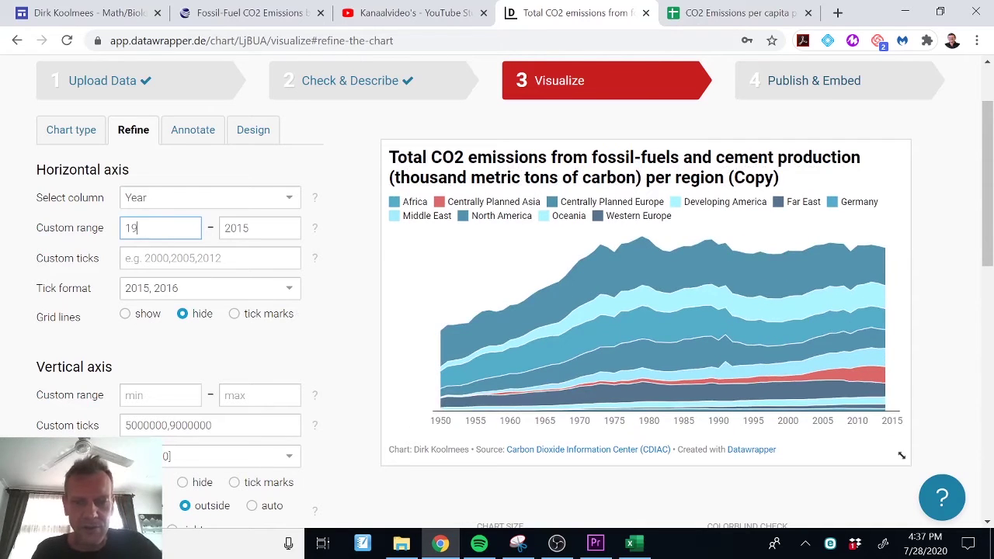
{"action": "type", "text": "50"}
{"action": "key", "text": "Tab"}
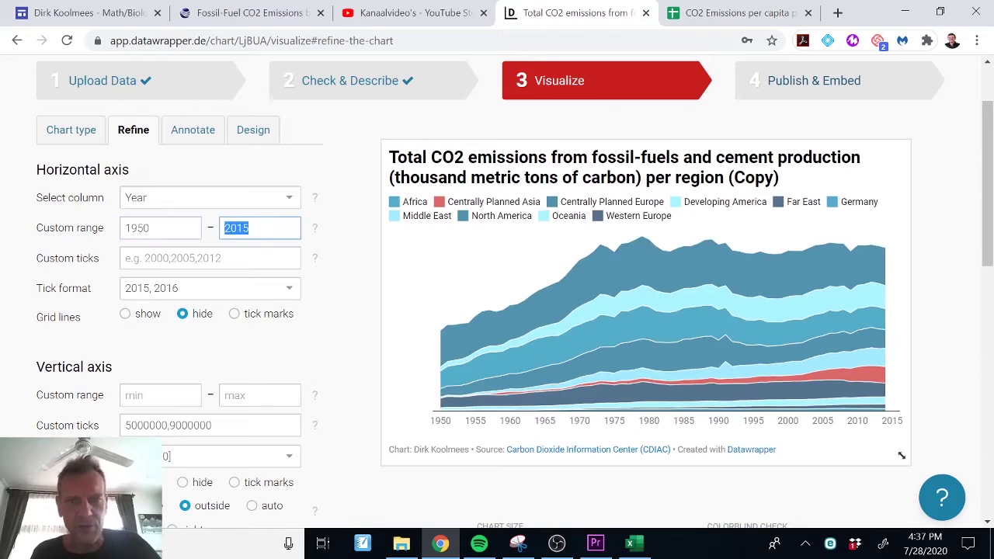
{"action": "left_click", "coordinate": [327, 307]}
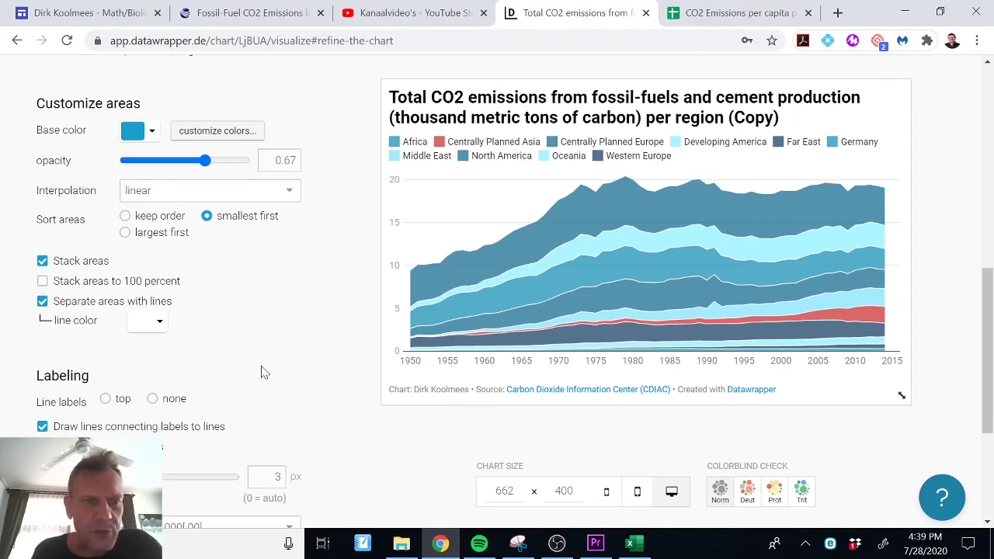
- Sort the chart areas largest first, trying stacking to 100 percent and turning it back off
{"action": "left_click", "coordinate": [43, 282]}
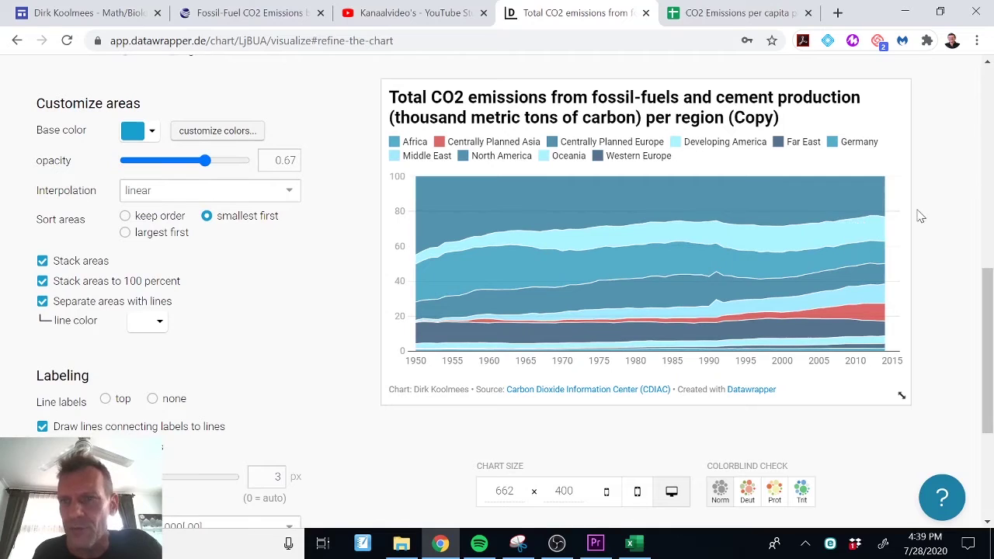
{"action": "left_click", "coordinate": [875, 201]}
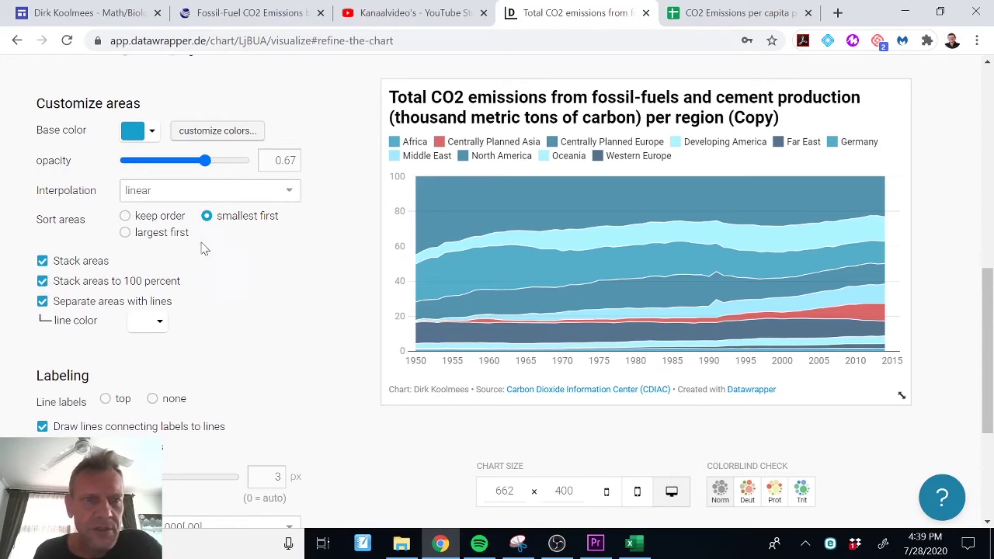
{"action": "left_click", "coordinate": [125, 233]}
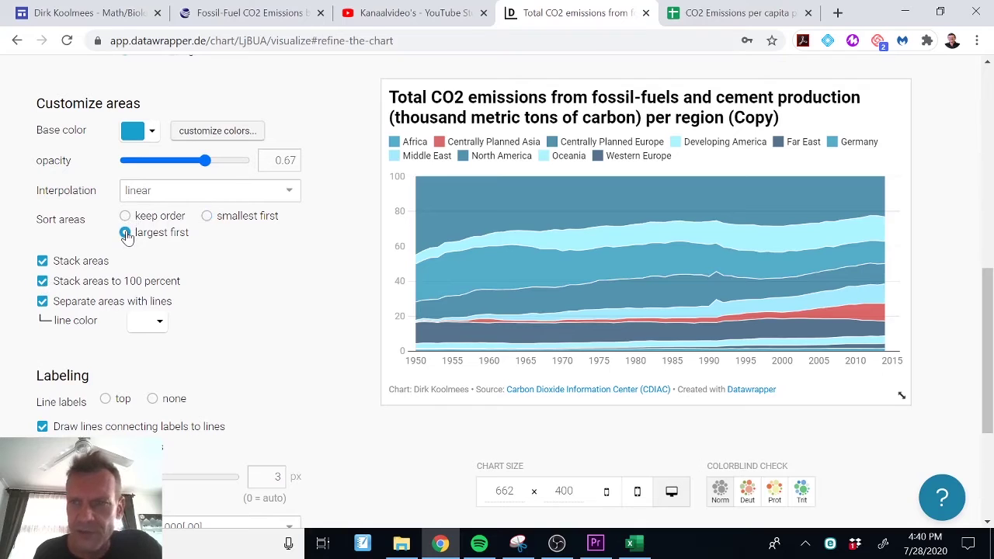
{"action": "left_click", "coordinate": [43, 283]}
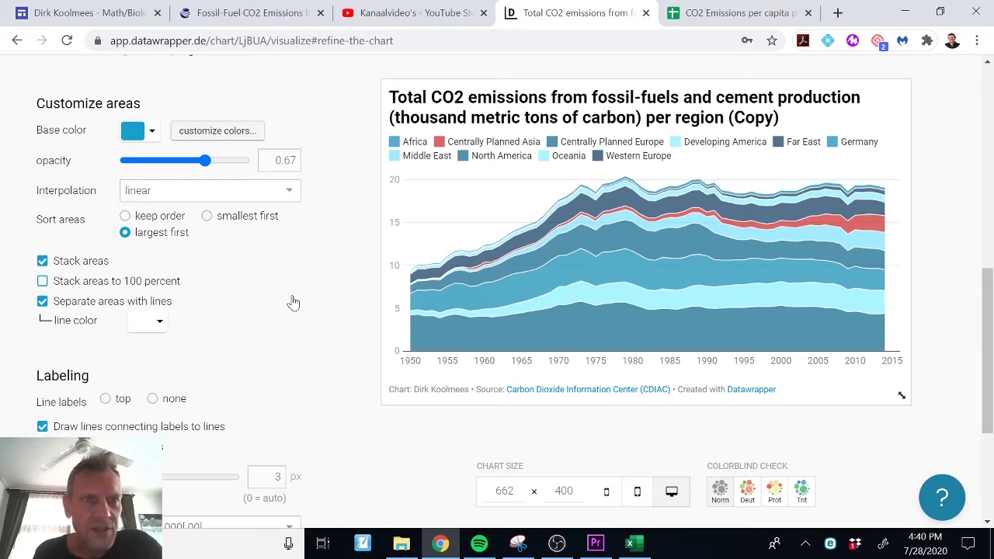
- Examine the stacked area graph of total CO2 emissions on the Datawrapper Area Graphs site page and return to the Datawrapper chart editor
{"action": "left_click", "coordinate": [102, 11]}
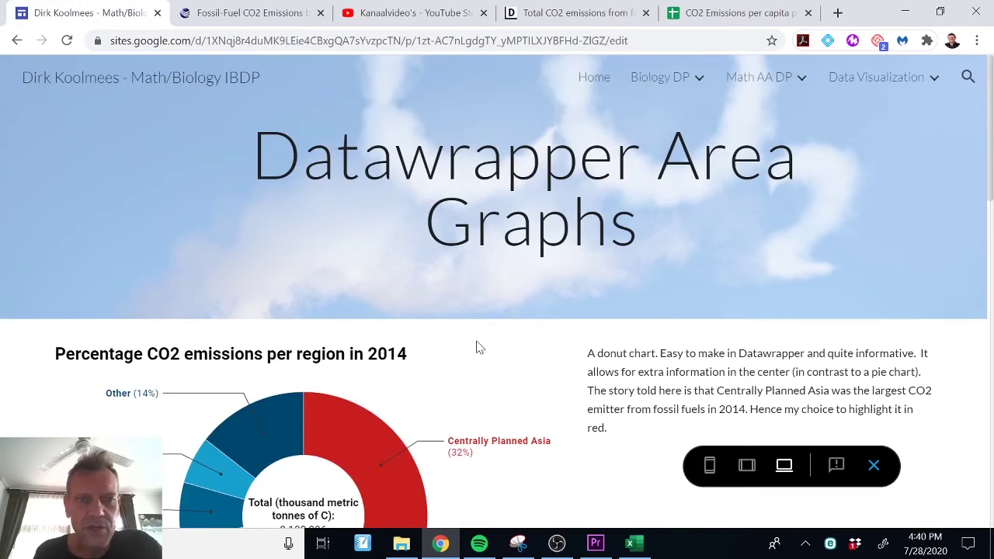
{"action": "scroll", "coordinate": [476, 347], "scroll_direction": "down", "scroll_amount": 10}
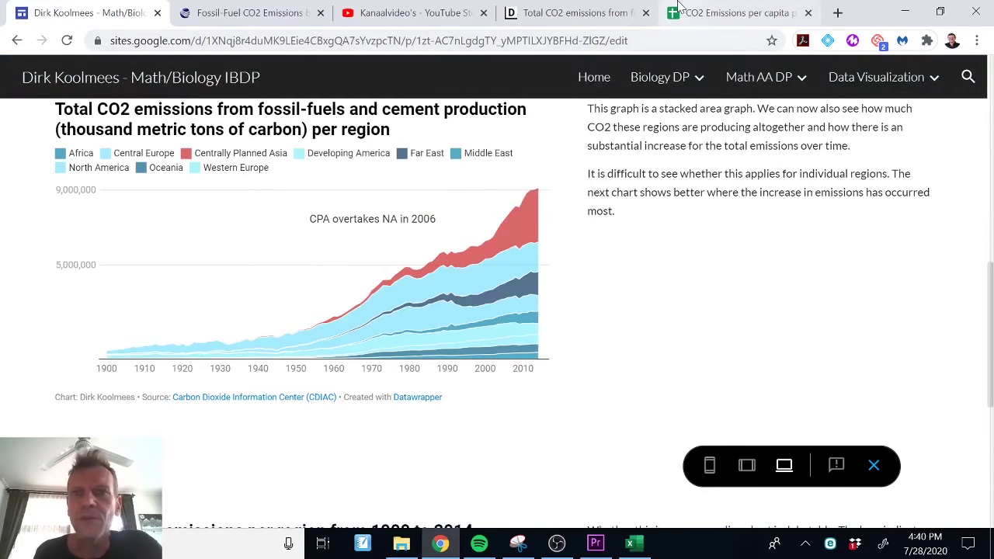
{"action": "left_click", "coordinate": [570, 15]}
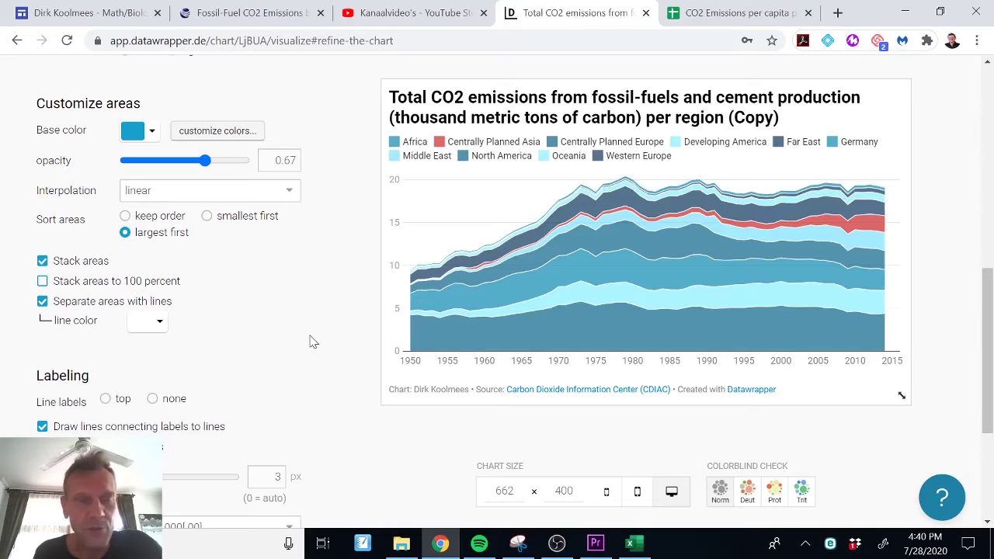
{"action": "scroll", "coordinate": [313, 342], "scroll_direction": "down", "scroll_amount": 1}
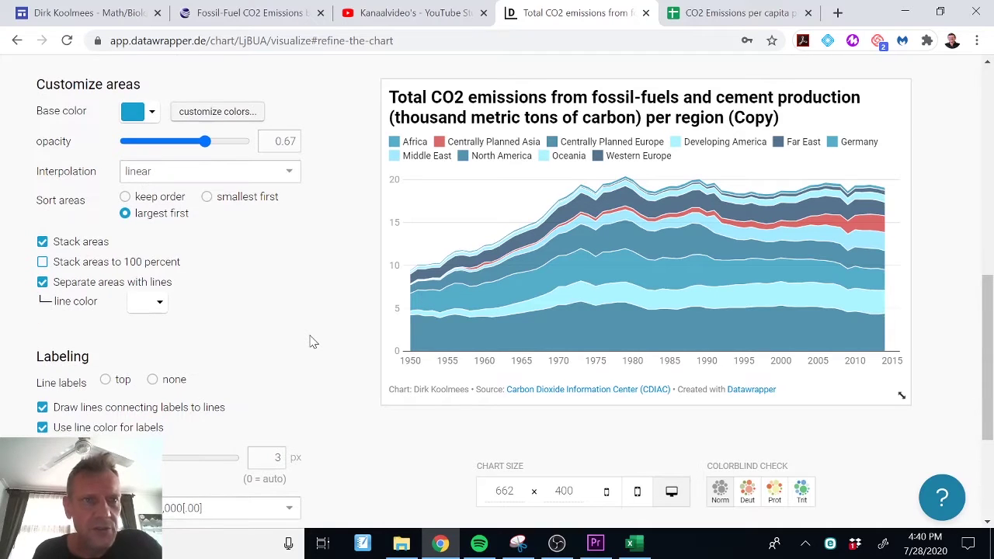
{"action": "scroll", "coordinate": [313, 341], "scroll_direction": "up", "scroll_amount": 1}
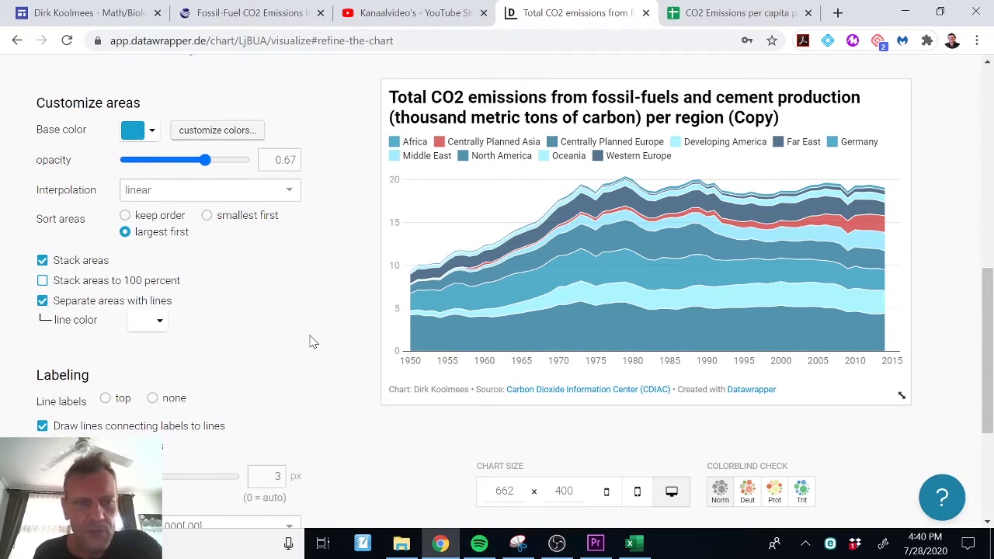
{"action": "scroll", "coordinate": [313, 341], "scroll_direction": "down", "scroll_amount": 1}
{"action": "scroll", "coordinate": [311, 341], "scroll_direction": "up", "scroll_amount": 1}
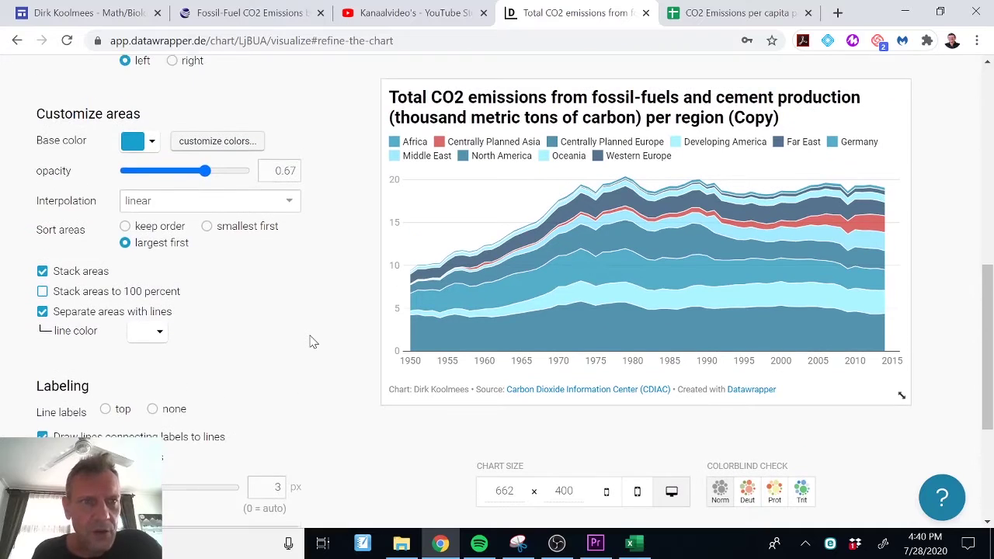
{"action": "left_click", "coordinate": [153, 151]}
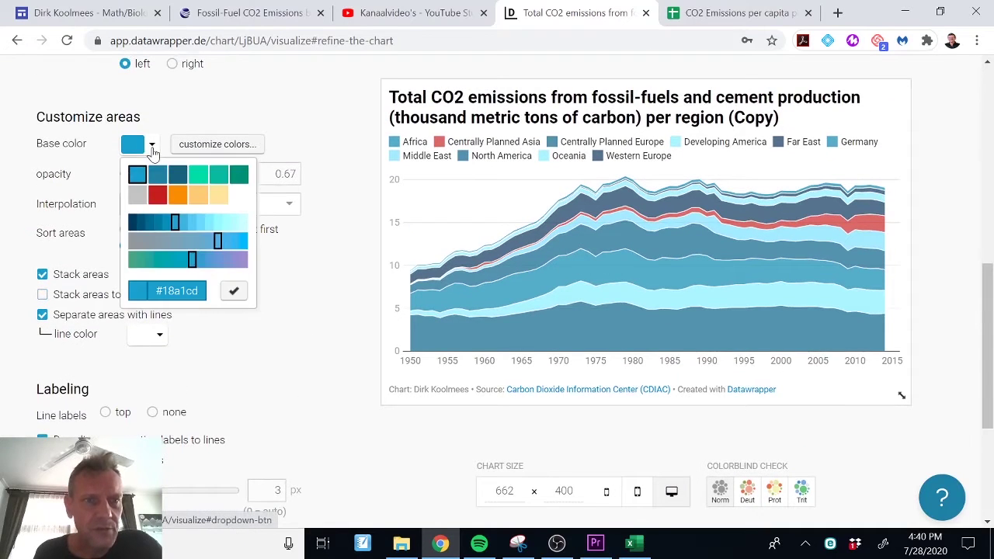
{"action": "left_click", "coordinate": [152, 147]}
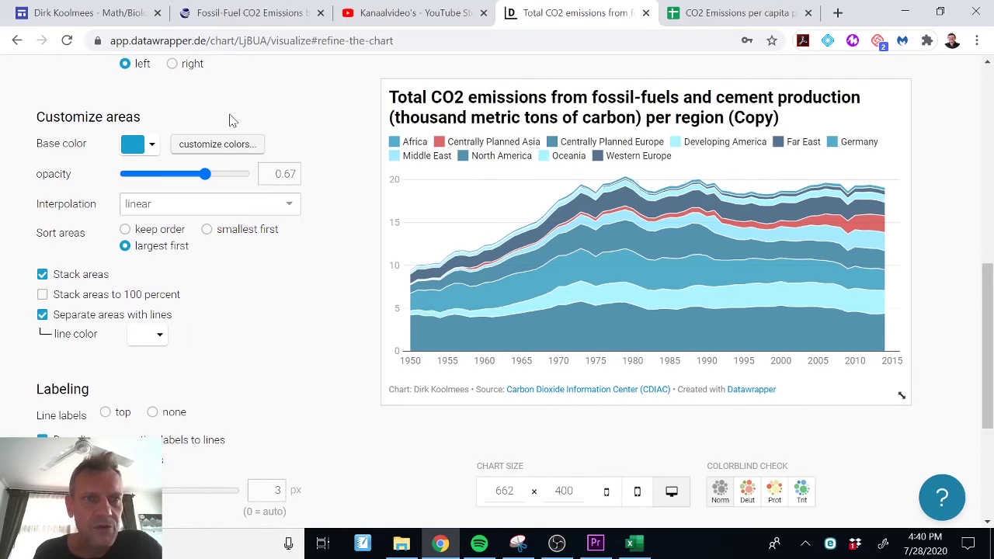
- Reset all custom area colors in the chart, including the red of Centrally Planned Asia
{"action": "left_click", "coordinate": [218, 145]}
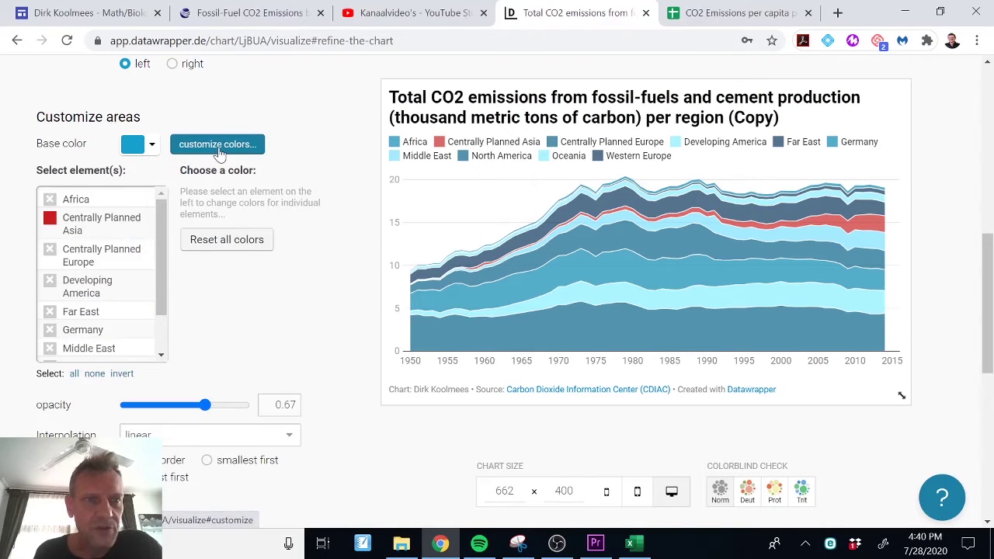
{"action": "left_click", "coordinate": [81, 225]}
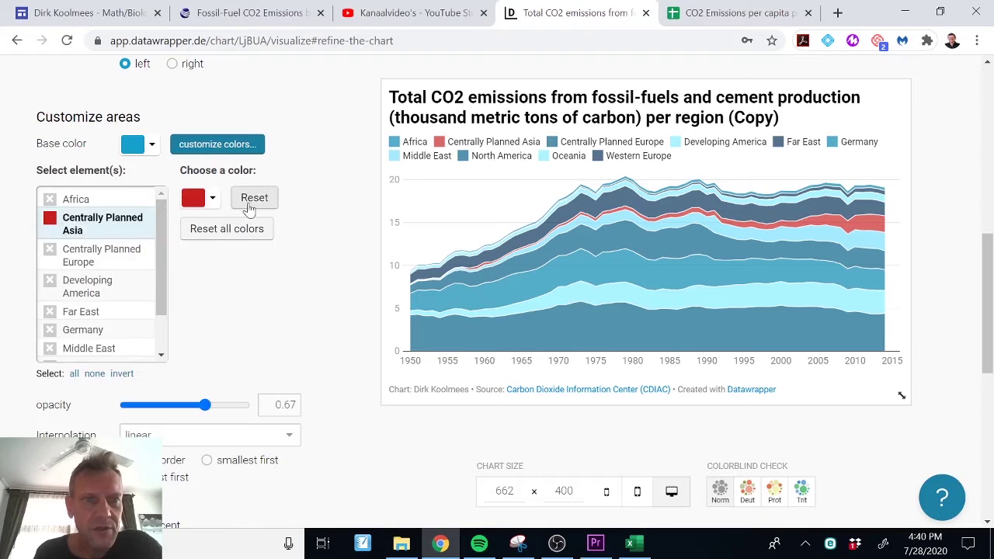
{"action": "left_click", "coordinate": [229, 233]}
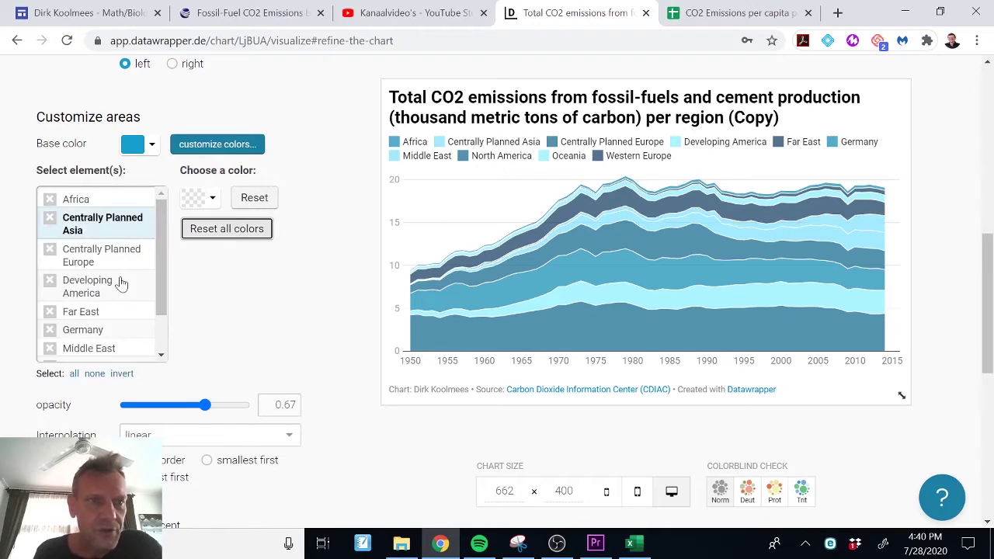
- Give the North America area the custom red color #c71e1d
{"action": "scroll", "coordinate": [93, 318], "scroll_direction": "down", "scroll_amount": 2}
{"action": "left_click", "coordinate": [86, 316]}
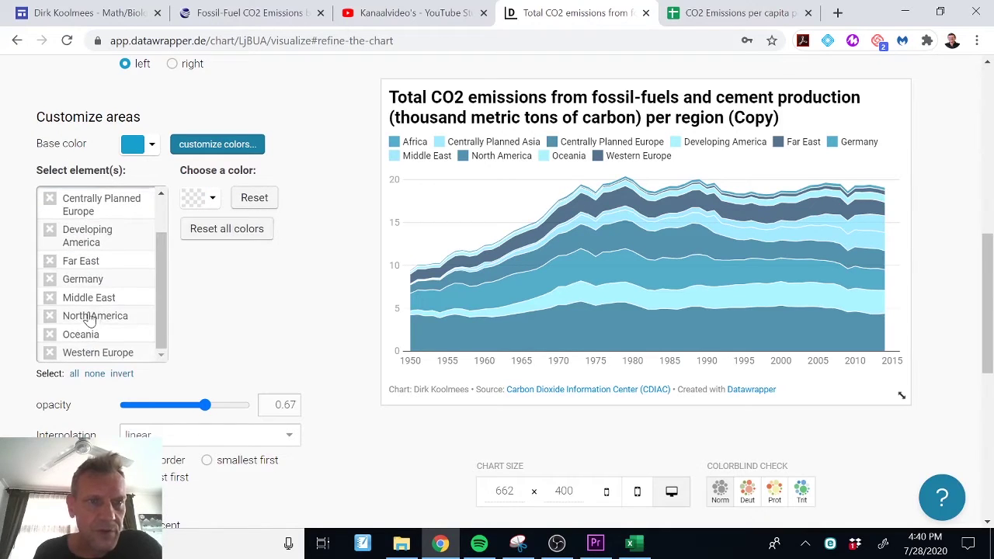
{"action": "left_click", "coordinate": [210, 199]}
{"action": "left_click", "coordinate": [218, 250]}
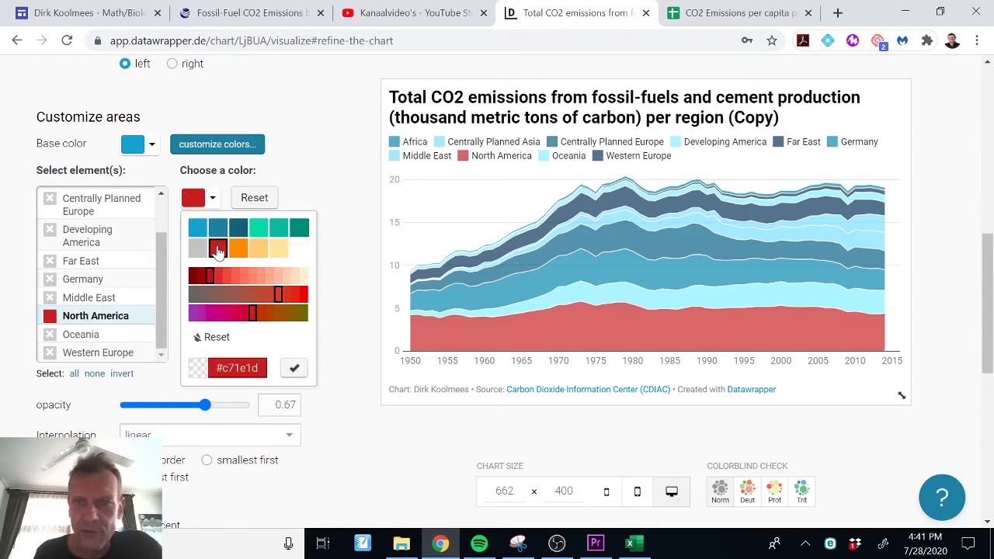
{"action": "left_click", "coordinate": [352, 204]}
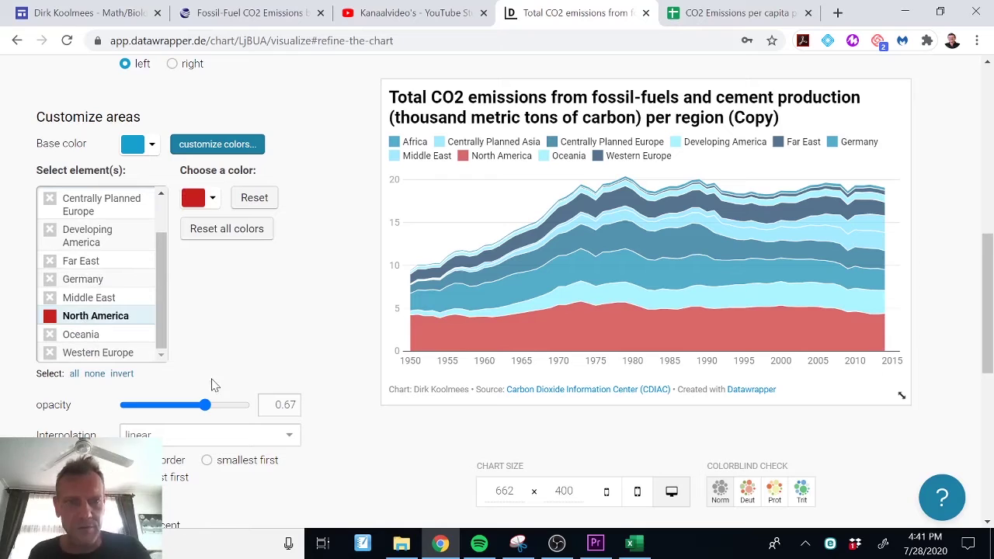
- Set the areas' opacity to 1 and their interpolation to curved (cardinal)
{"action": "left_click_drag", "start_coordinate": [204, 404], "coordinate": [268, 417]}
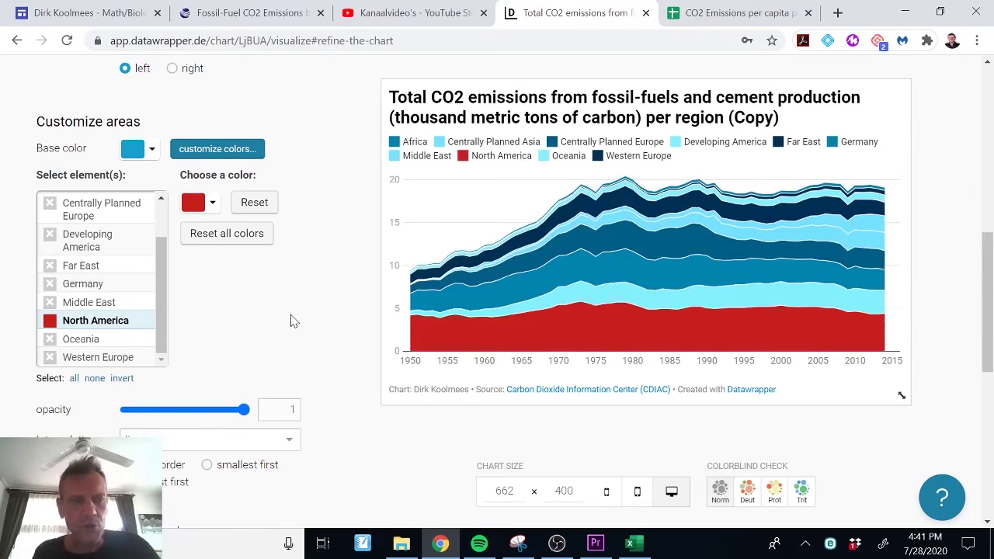
{"action": "scroll", "coordinate": [294, 320], "scroll_direction": "down", "scroll_amount": 1}
{"action": "scroll", "coordinate": [294, 321], "scroll_direction": "down", "scroll_amount": 1}
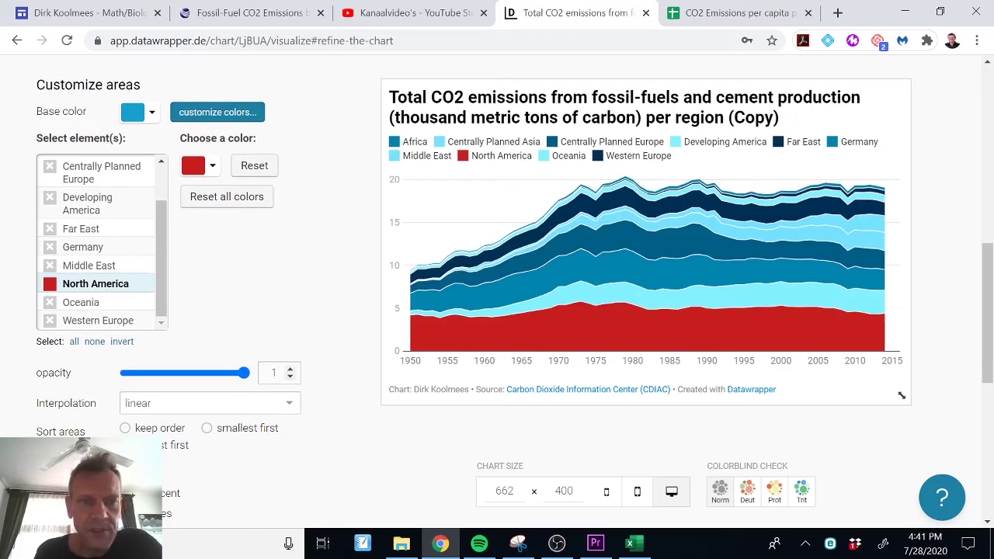
{"action": "left_click", "coordinate": [286, 408]}
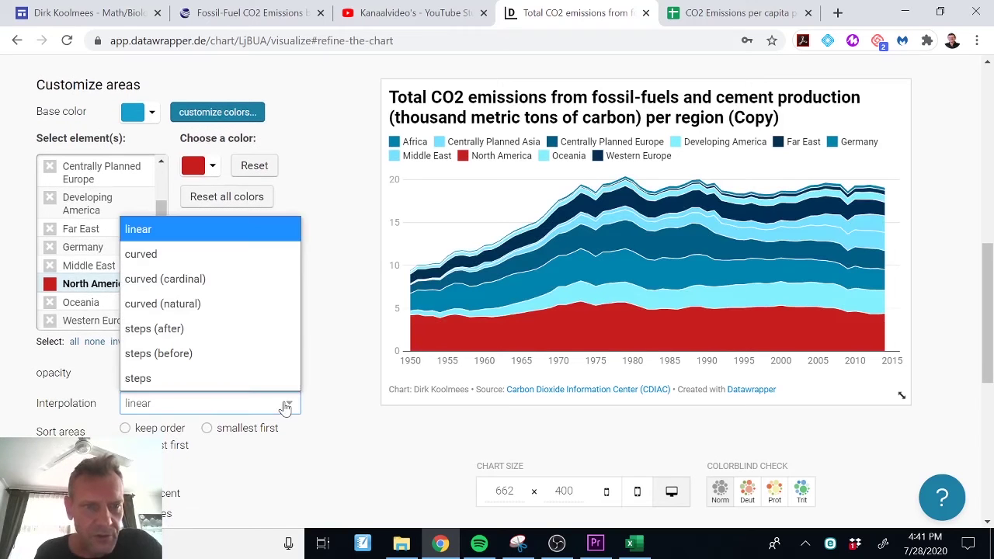
{"action": "left_click", "coordinate": [210, 284]}
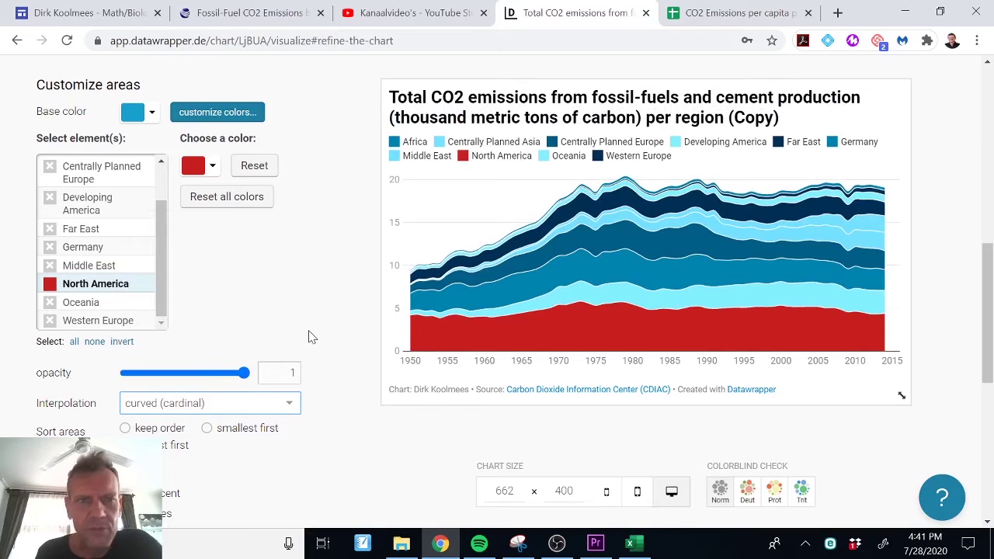
- Compare the top and none options for the line labels, keep top, and try displaying the final value
{"action": "scroll", "coordinate": [308, 336], "scroll_direction": "down", "scroll_amount": 4}
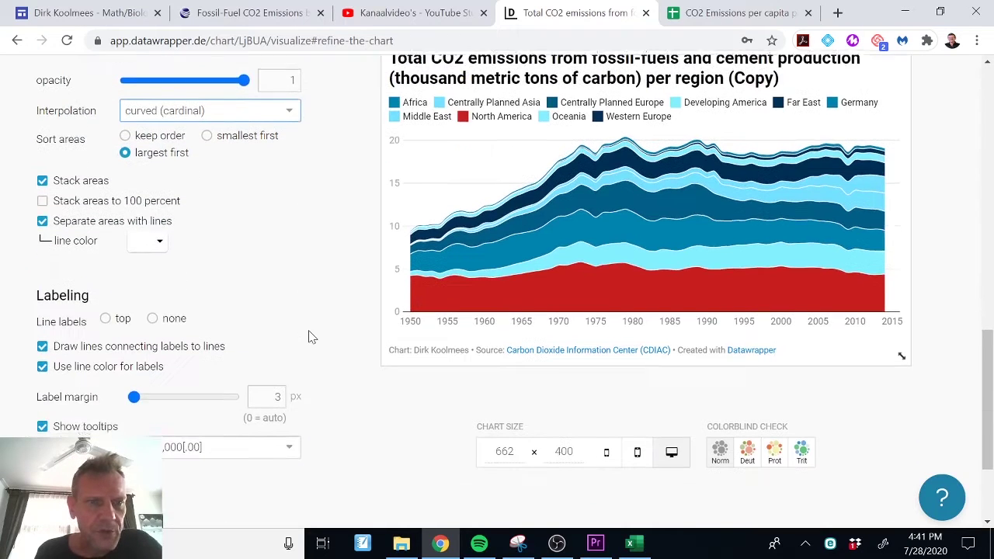
{"action": "scroll", "coordinate": [308, 336], "scroll_direction": "up", "scroll_amount": 1}
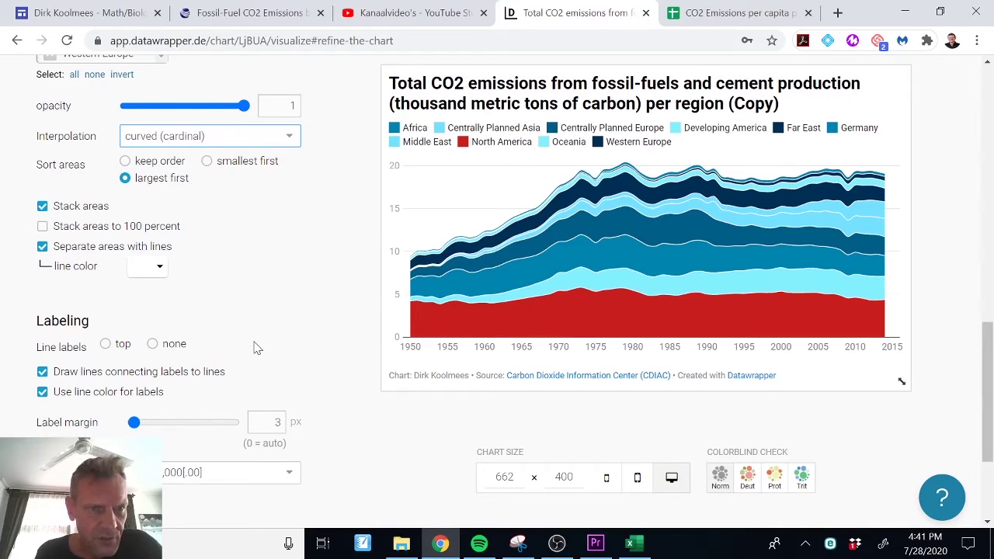
{"action": "left_click", "coordinate": [106, 345]}
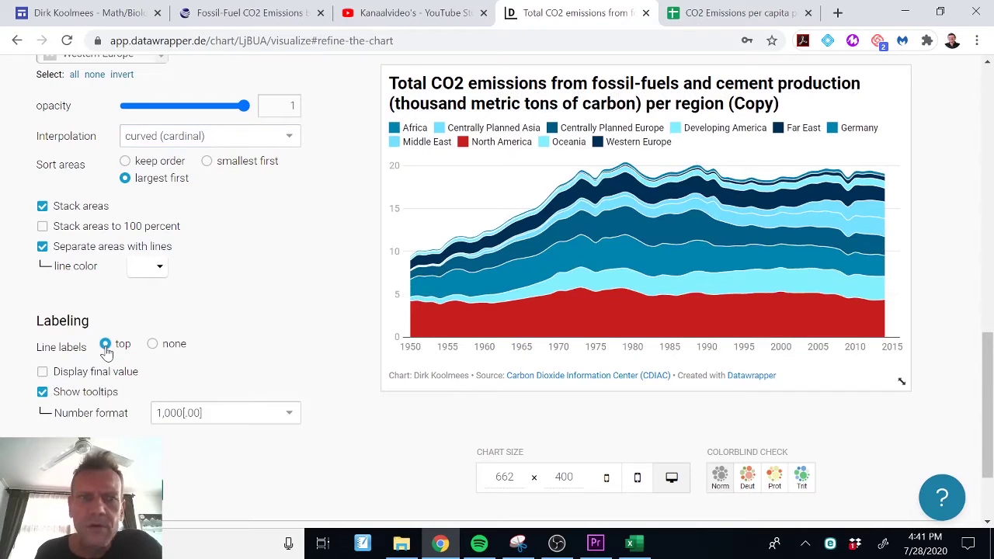
{"action": "left_click", "coordinate": [152, 345]}
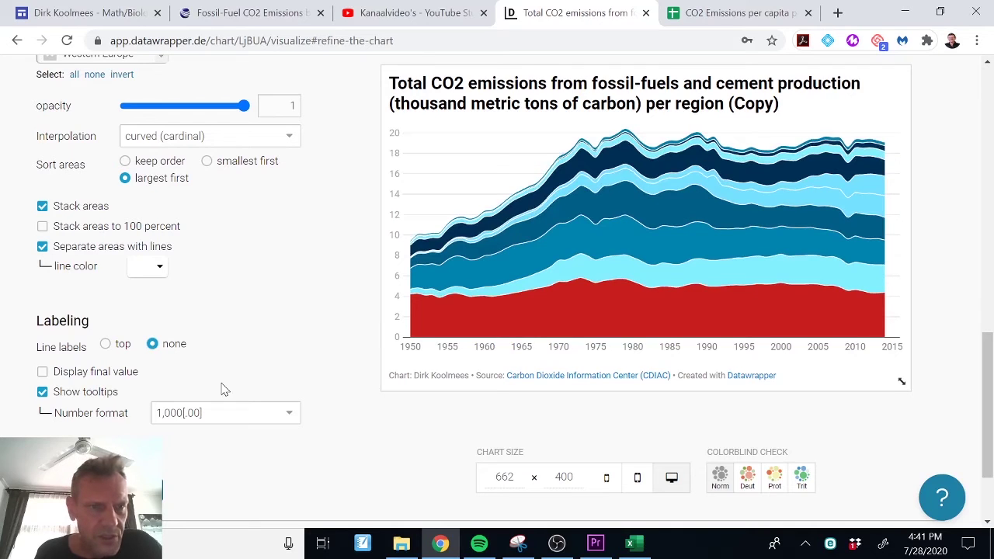
{"action": "left_click", "coordinate": [106, 345]}
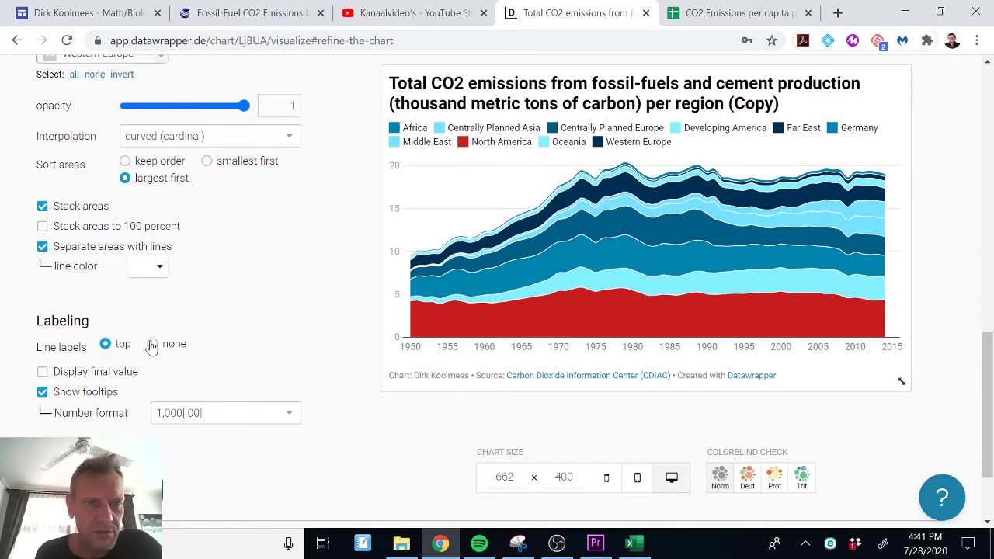
{"action": "left_click", "coordinate": [42, 372]}
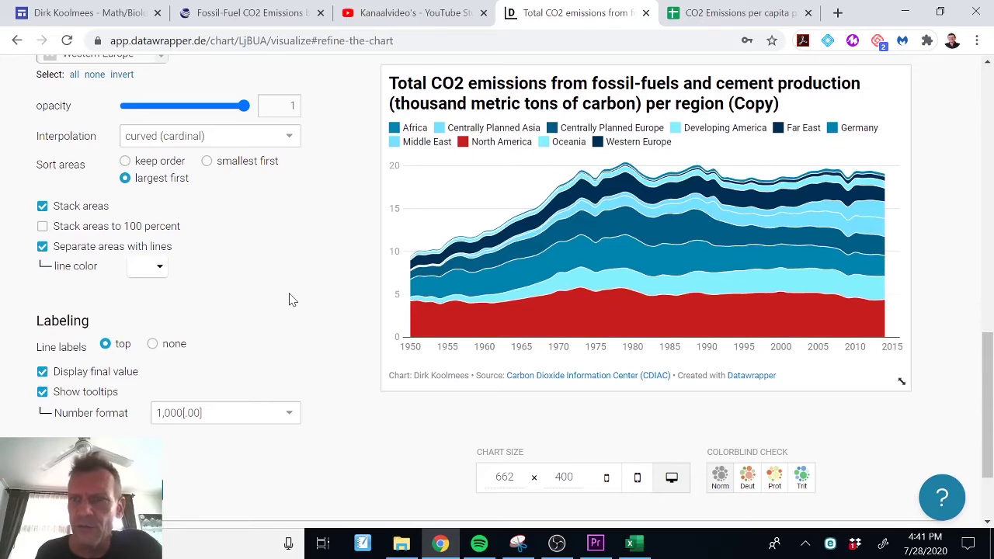
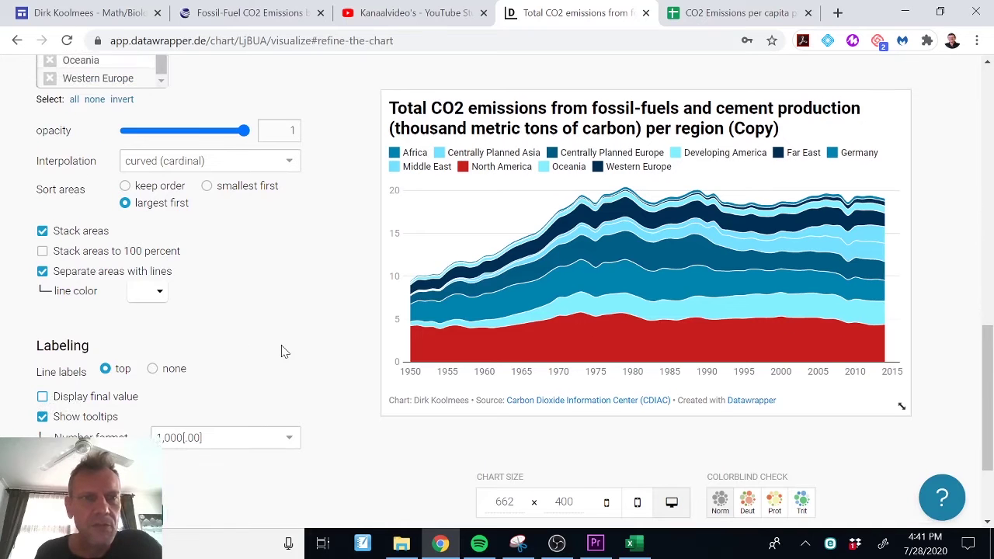
- Set the chart height to 600
{"action": "scroll", "coordinate": [283, 351], "scroll_direction": "down", "scroll_amount": 1}
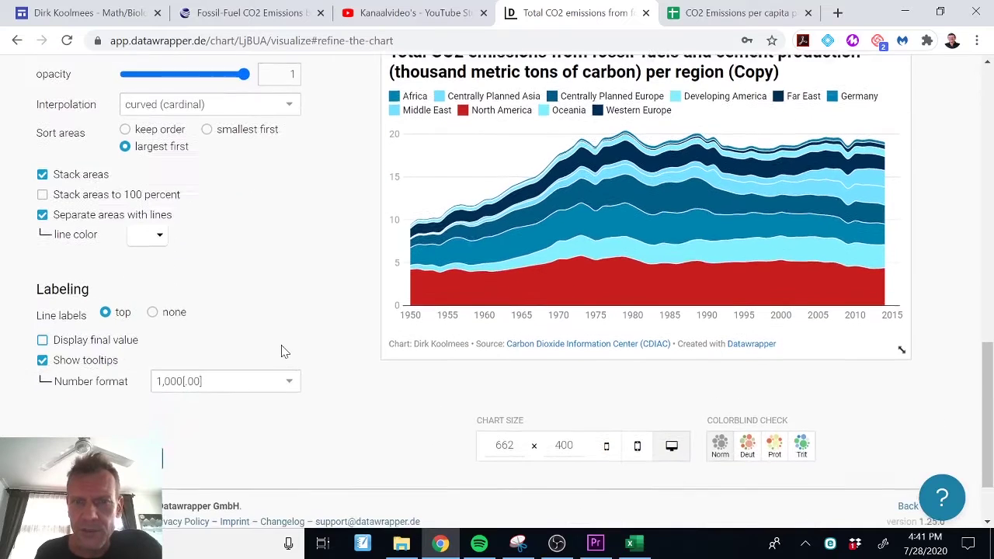
{"action": "scroll", "coordinate": [283, 353], "scroll_direction": "up", "scroll_amount": 1}
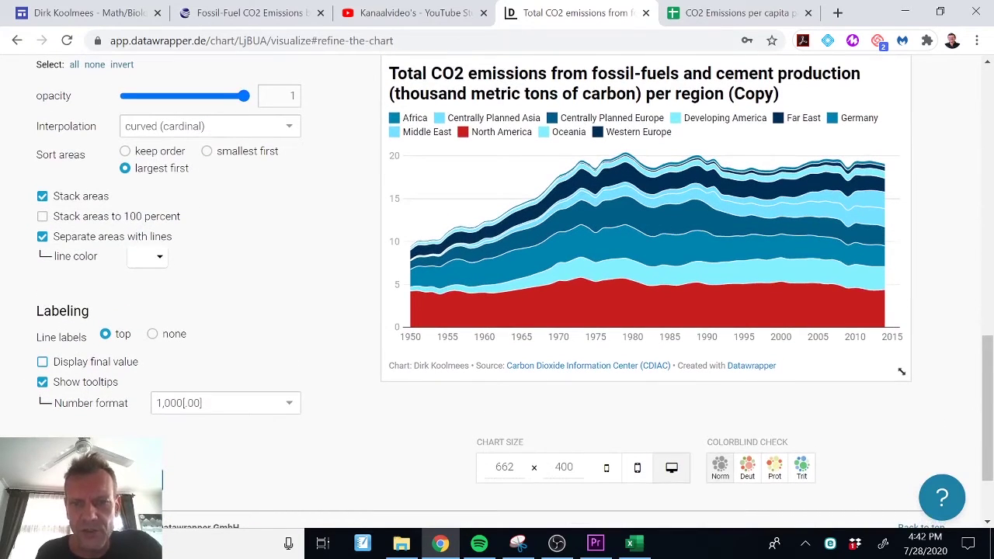
{"action": "key", "text": "BackSpace"}
{"action": "key", "text": "BackSpace"}
{"action": "key", "text": "BackSpace"}
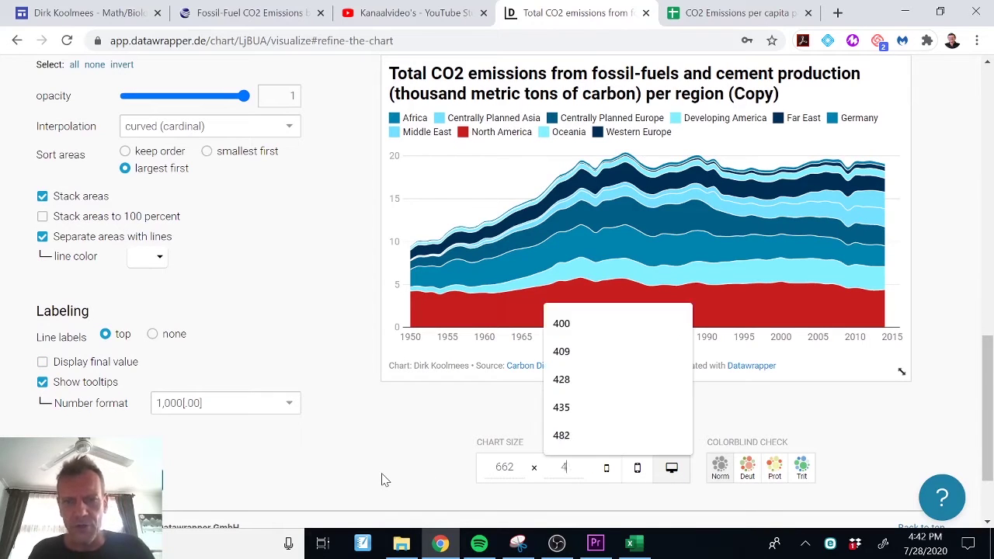
{"action": "type", "text": "600"}
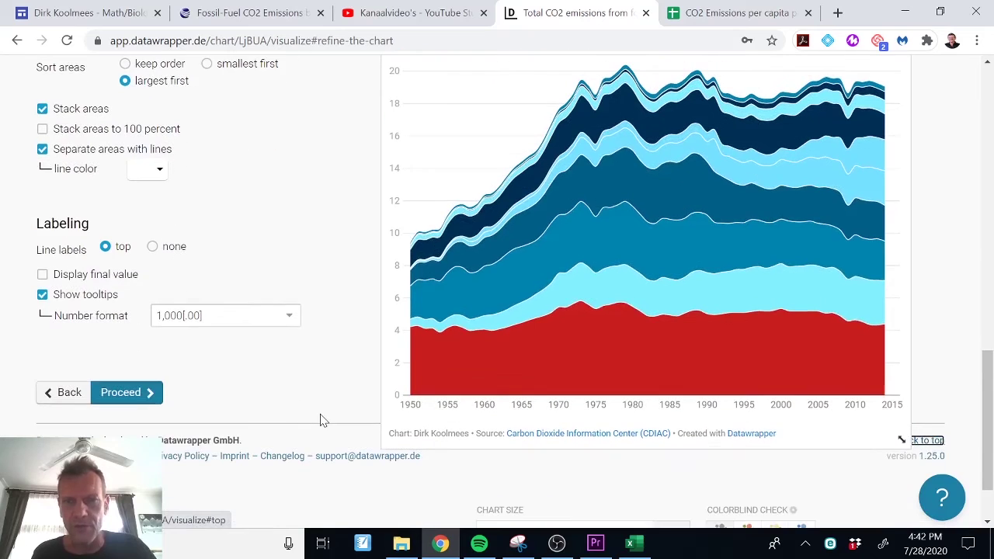
- Try the mobile chart size of 400 × 600 and switch the chart to the smaller 320 × 600 mobile size
{"action": "scroll", "coordinate": [322, 419], "scroll_direction": "down", "scroll_amount": 2}
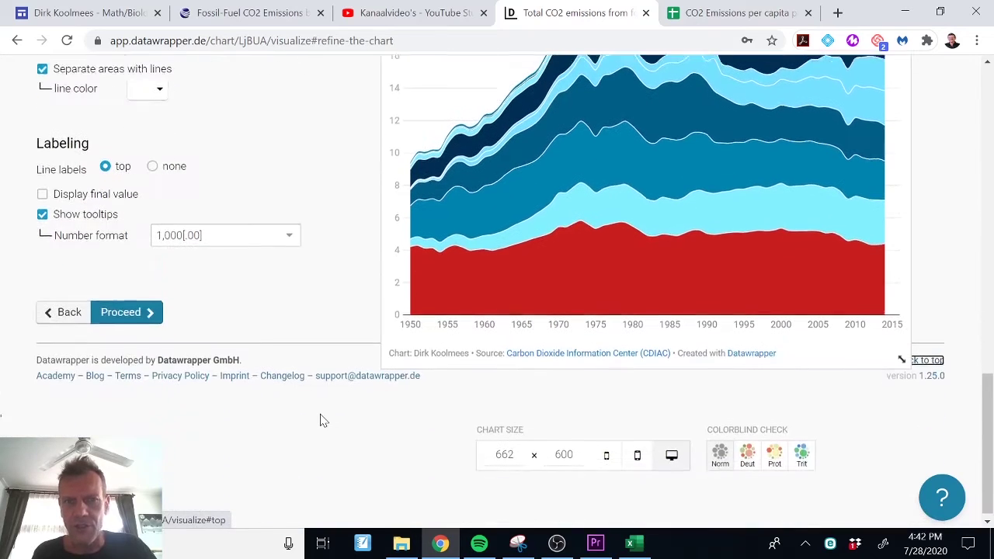
{"action": "left_click", "coordinate": [638, 453]}
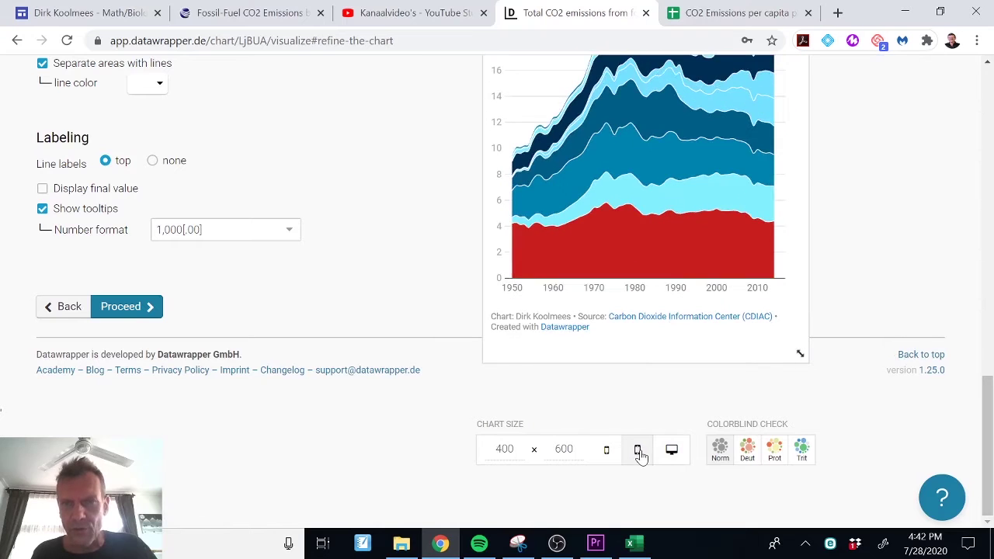
{"action": "scroll", "coordinate": [421, 282], "scroll_direction": "up", "scroll_amount": 2}
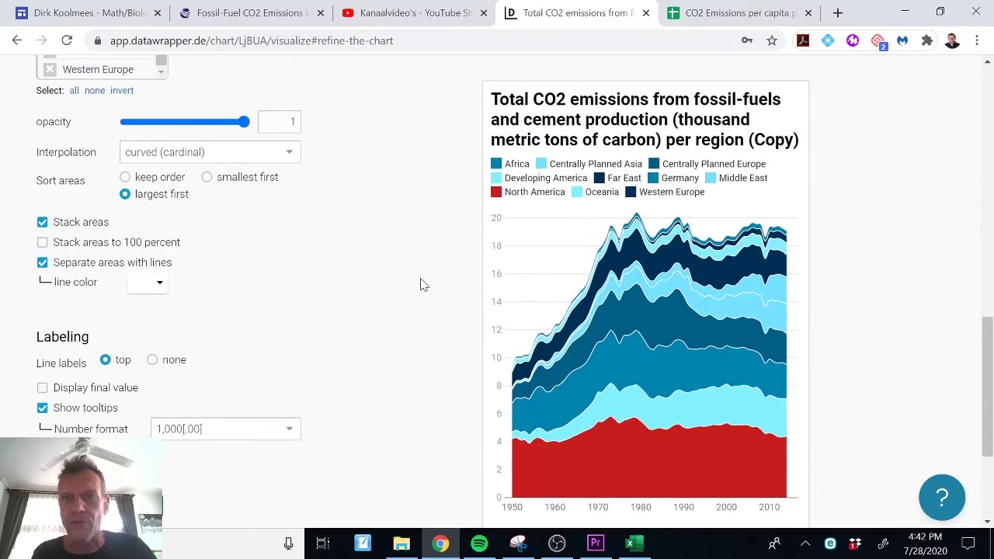
{"action": "scroll", "coordinate": [421, 285], "scroll_direction": "down", "scroll_amount": 2}
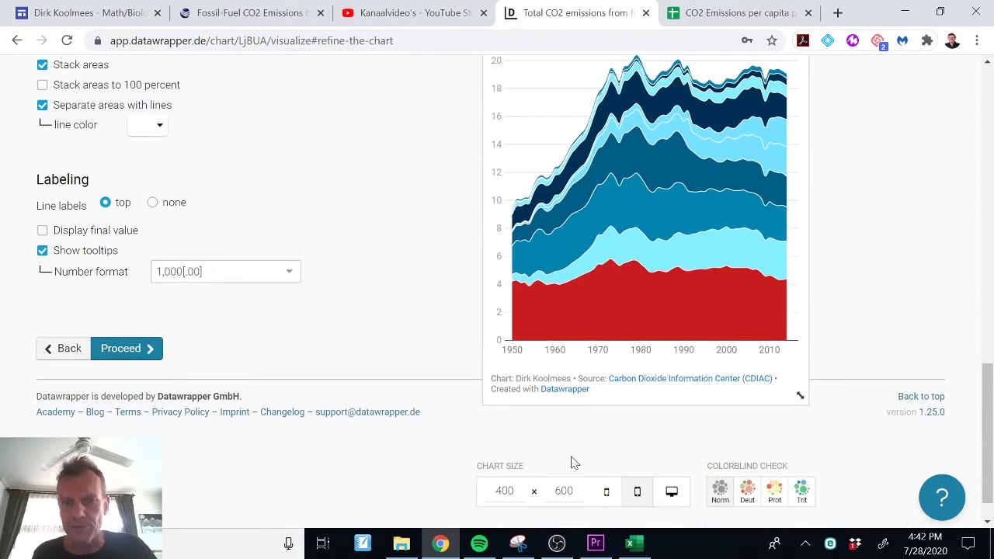
{"action": "left_click", "coordinate": [606, 492]}
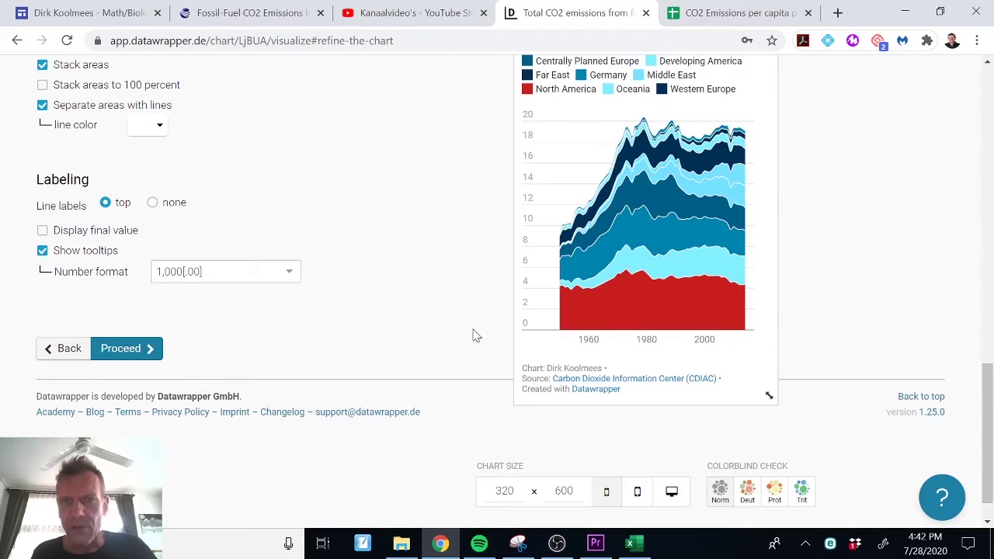
{"action": "scroll", "coordinate": [463, 323], "scroll_direction": "up", "scroll_amount": 2}
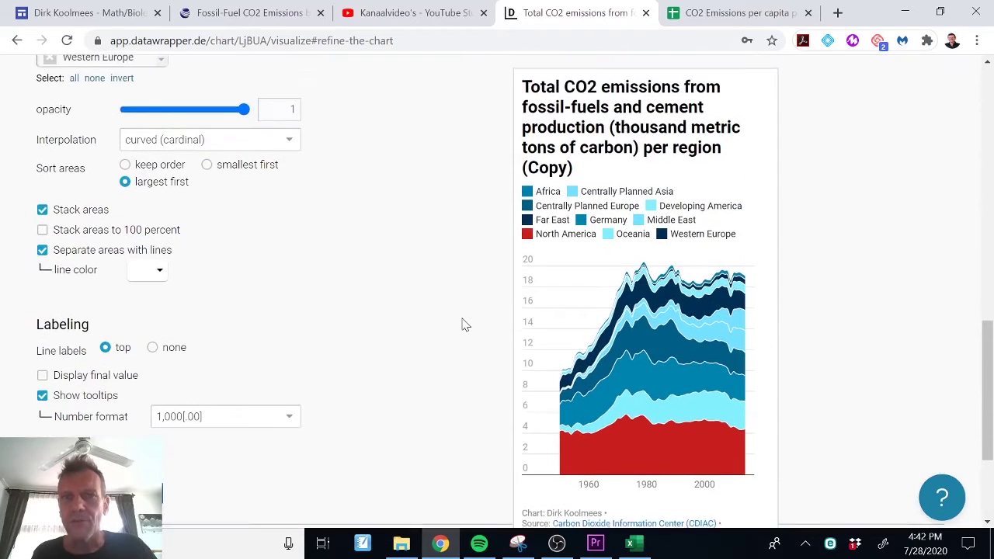
- Switch the chart preview to the desktop size and set the chart height to 450
{"action": "scroll", "coordinate": [463, 325], "scroll_direction": "down", "scroll_amount": 3}
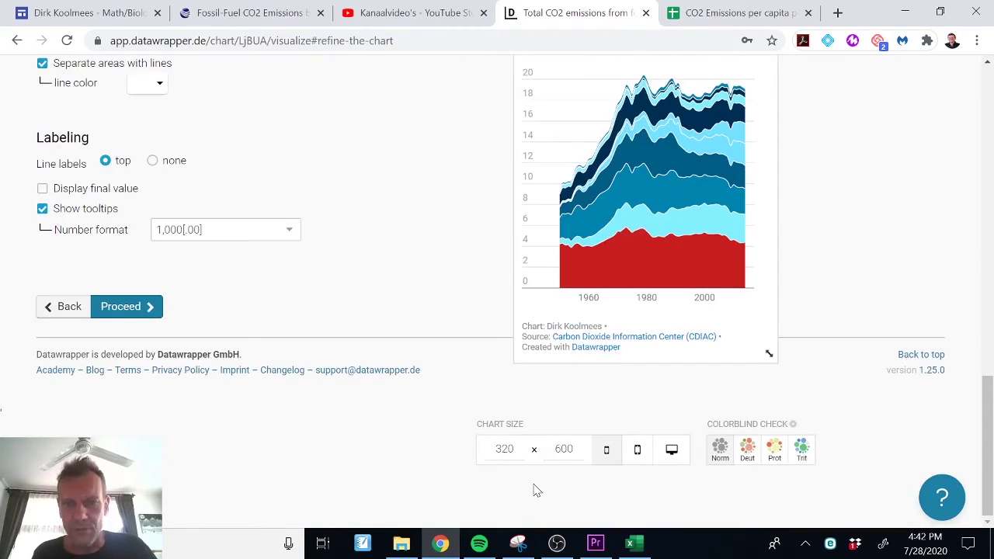
{"action": "left_click", "coordinate": [672, 450]}
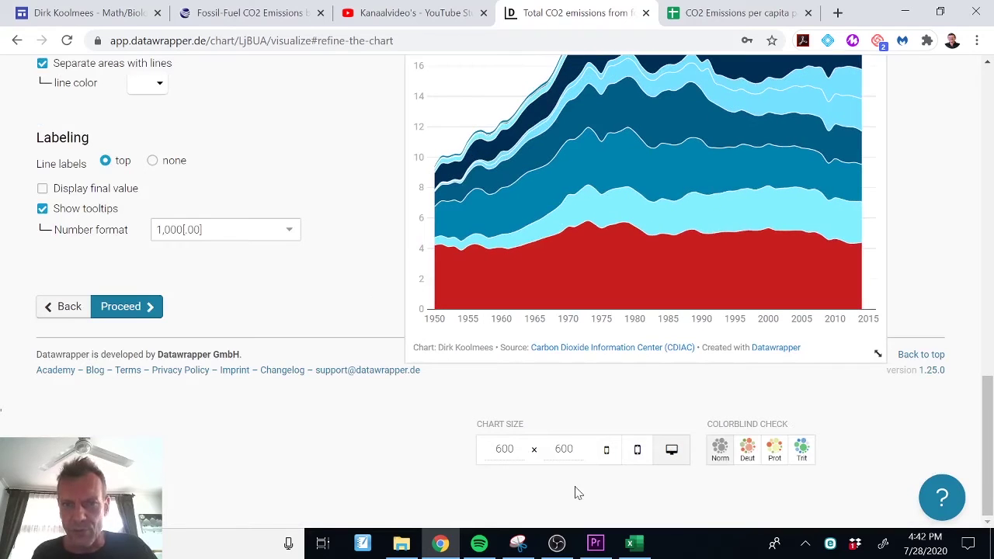
{"action": "key", "text": "BackSpace"}
{"action": "key", "text": "BackSpace"}
{"action": "key", "text": "BackSpace"}
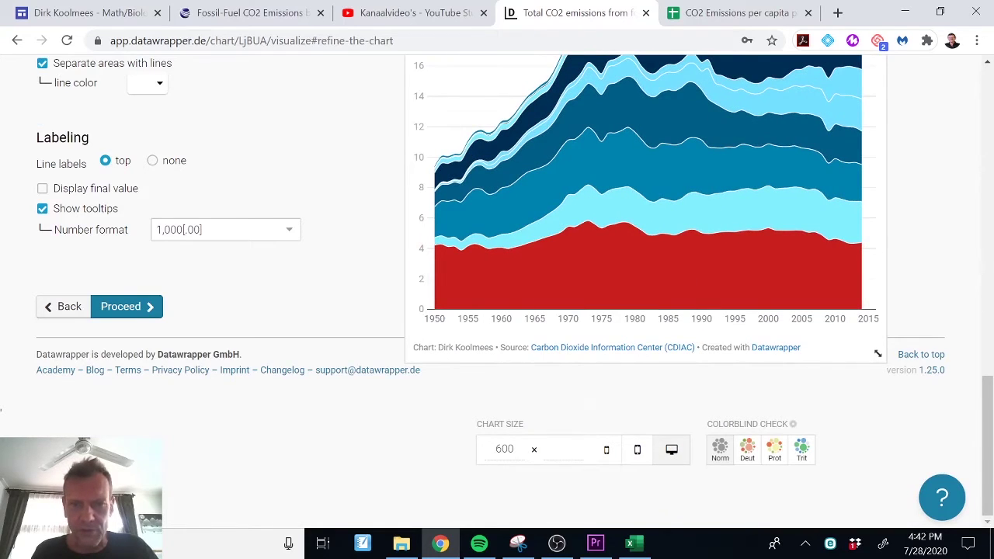
{"action": "type", "text": "450"}
{"action": "key", "text": "Tab"}
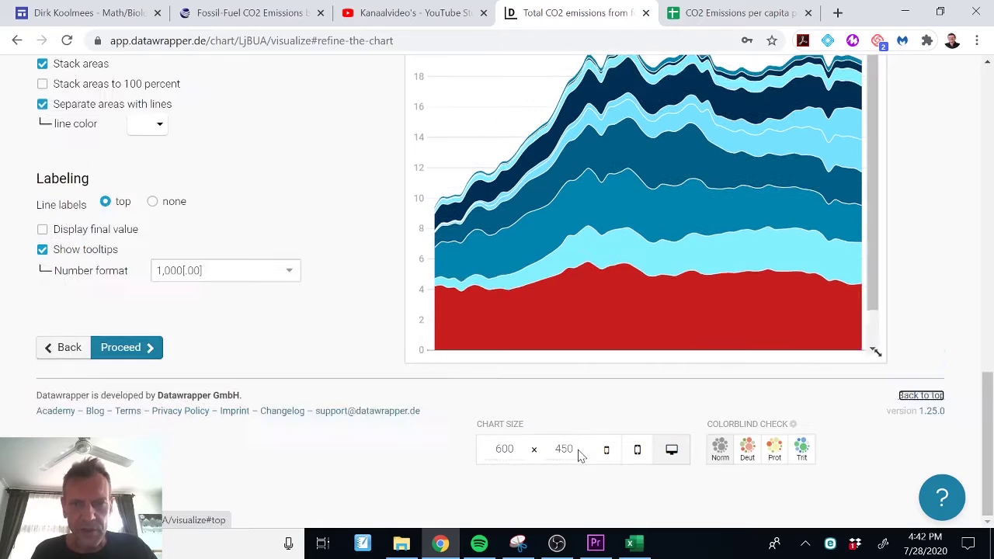
- Set the area chart's line labels to none
{"action": "scroll", "coordinate": [355, 230], "scroll_direction": "up", "scroll_amount": 2}
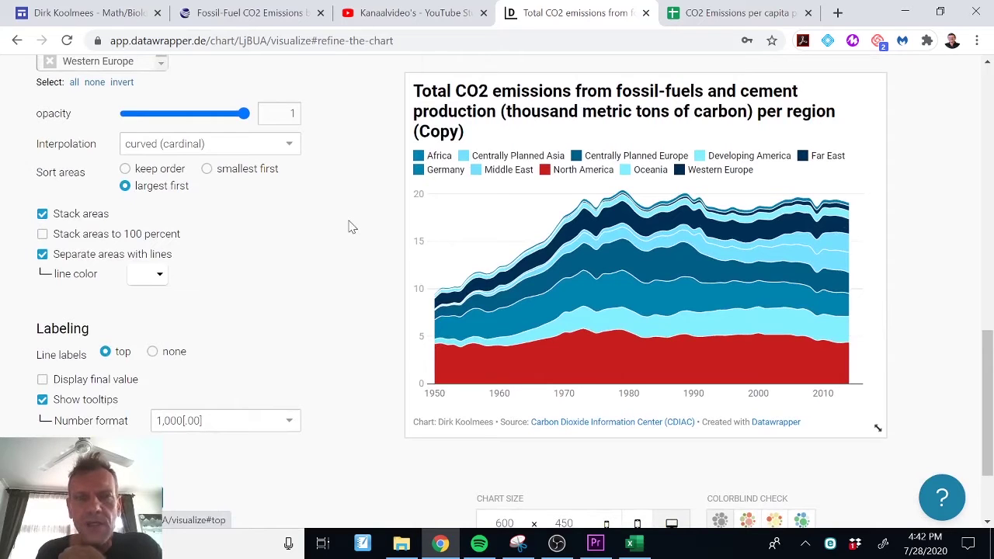
{"action": "left_click", "coordinate": [153, 355]}
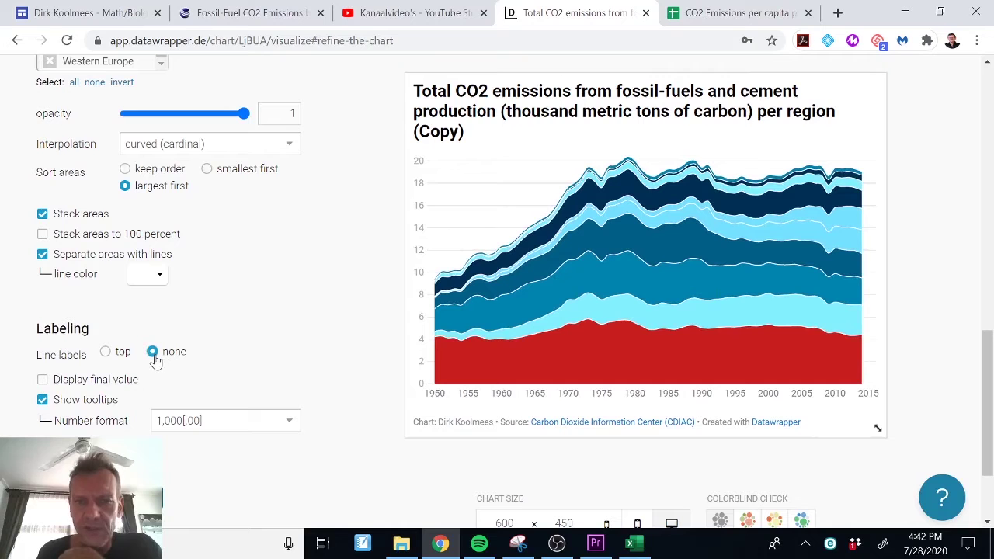
{"action": "scroll", "coordinate": [259, 361], "scroll_direction": "down", "scroll_amount": 1}
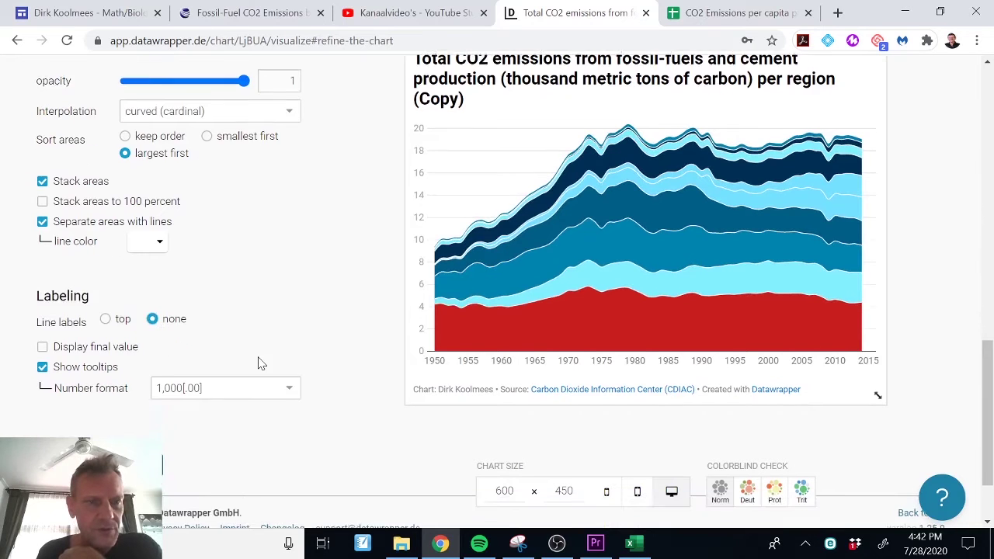
- Change the chart type from area chart to Donut Chart
{"action": "scroll", "coordinate": [260, 363], "scroll_direction": "up", "scroll_amount": 3}
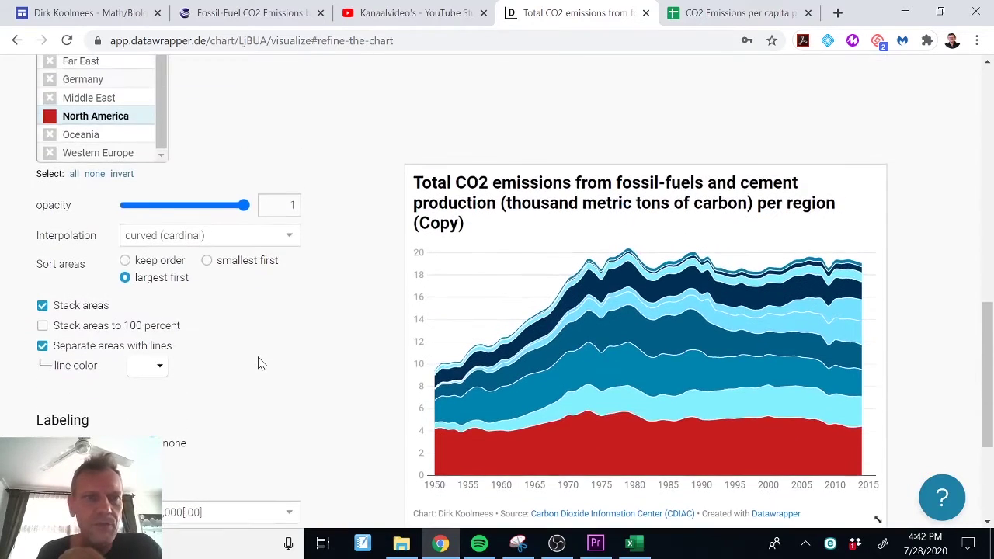
{"action": "scroll", "coordinate": [261, 364], "scroll_direction": "up", "scroll_amount": 3}
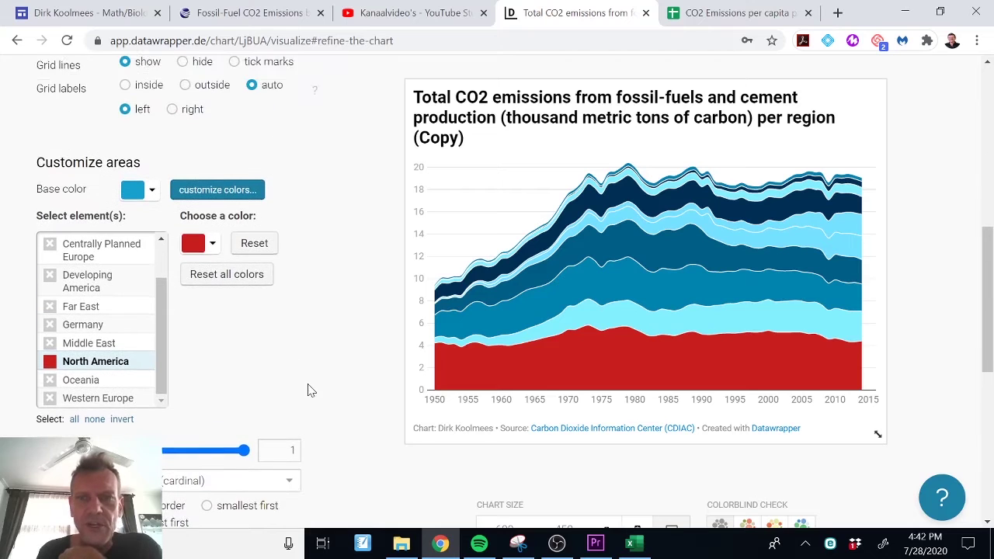
{"action": "scroll", "coordinate": [308, 390], "scroll_direction": "up", "scroll_amount": 6}
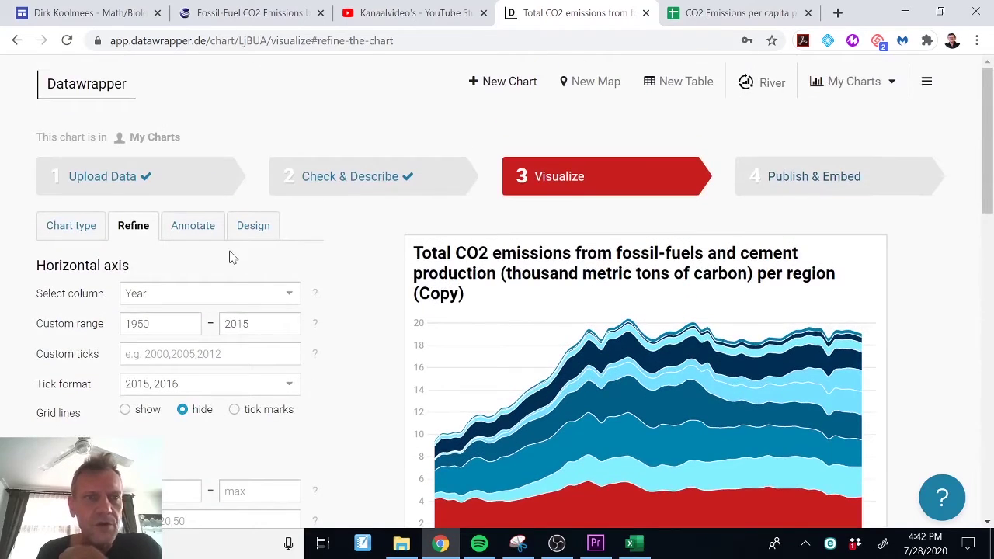
{"action": "left_click", "coordinate": [72, 230]}
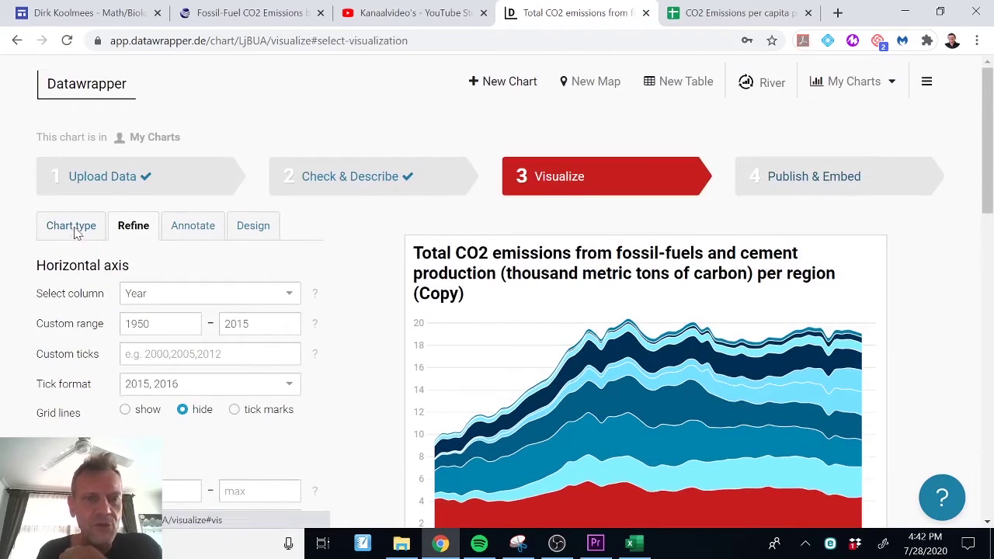
{"action": "scroll", "coordinate": [348, 438], "scroll_direction": "down", "scroll_amount": 1}
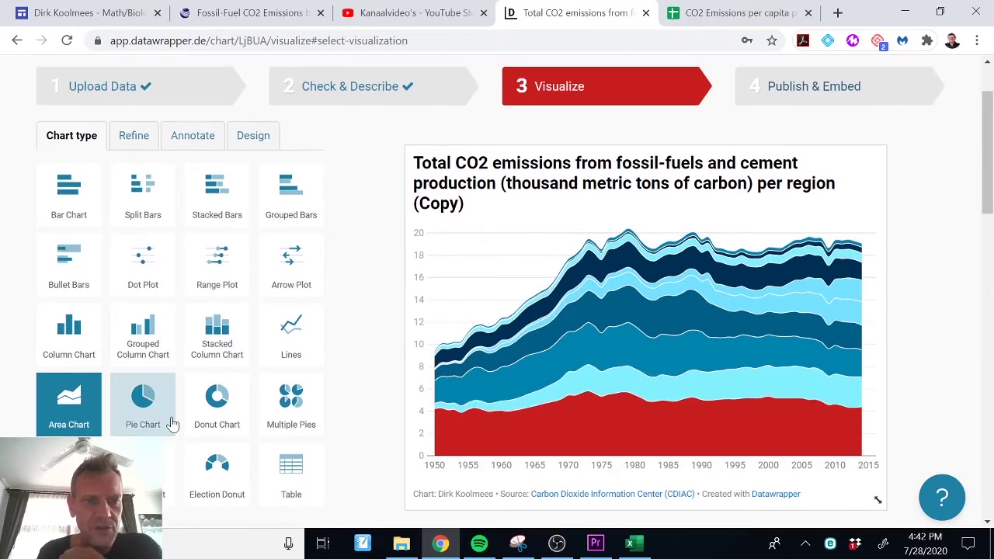
{"action": "left_click", "coordinate": [214, 418]}
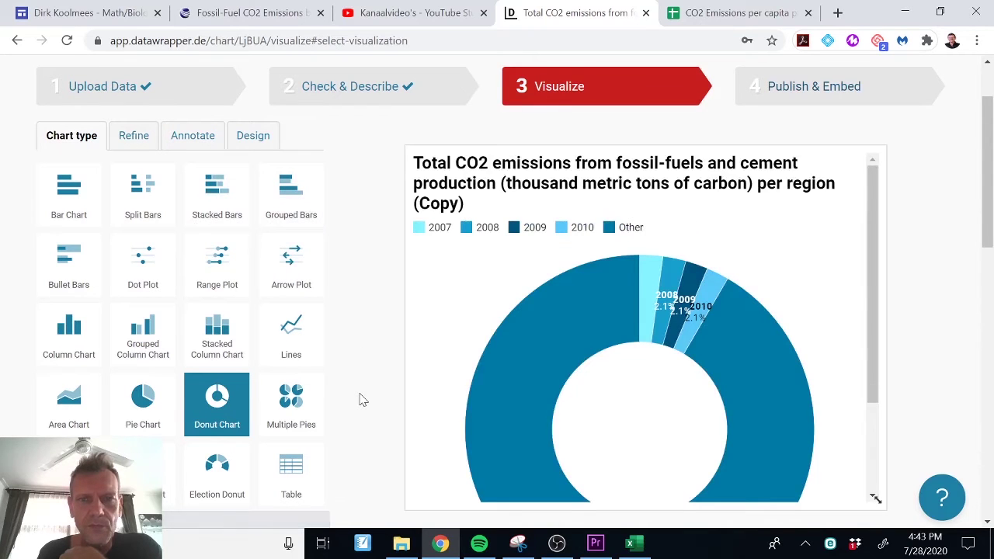
- Refine the donut chart by choosing Centrally Planned Asia as the column for its slices
{"action": "scroll", "coordinate": [361, 400], "scroll_direction": "down", "scroll_amount": 2}
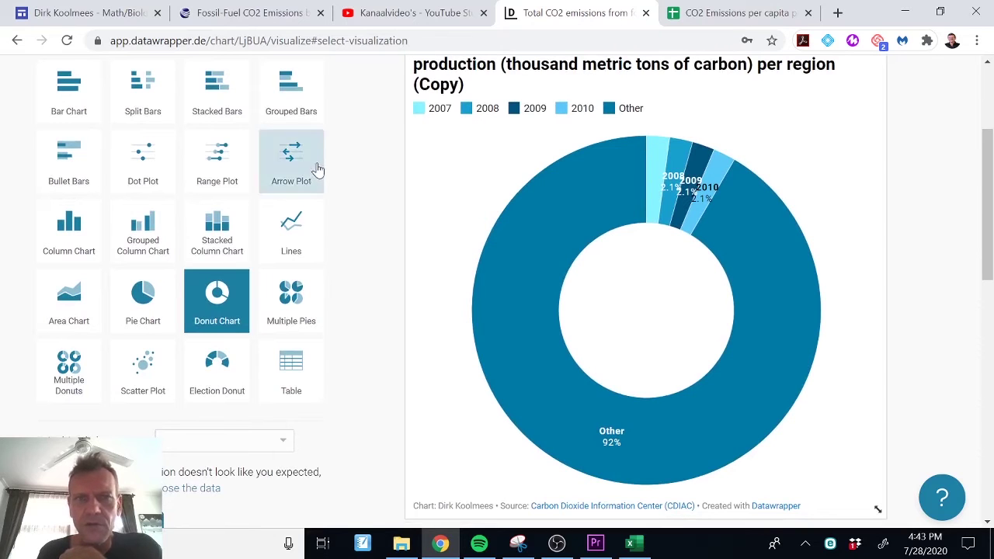
{"action": "scroll", "coordinate": [380, 202], "scroll_direction": "up", "scroll_amount": 1}
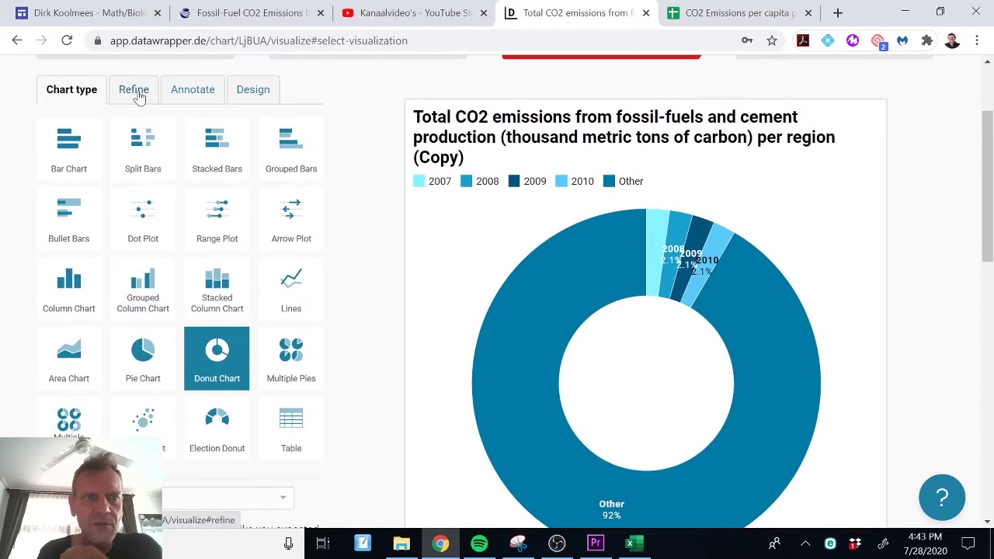
{"action": "left_click", "coordinate": [135, 91]}
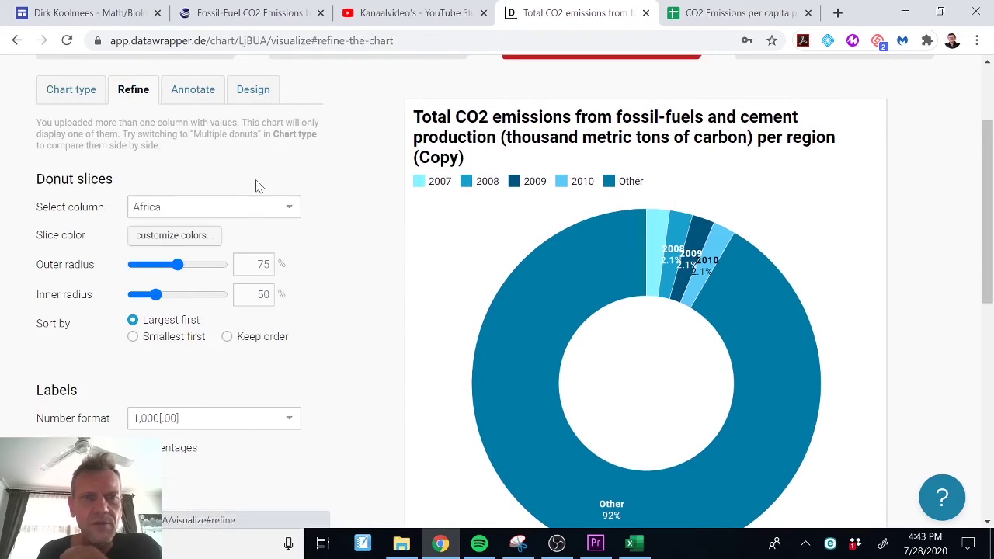
{"action": "left_click", "coordinate": [289, 208]}
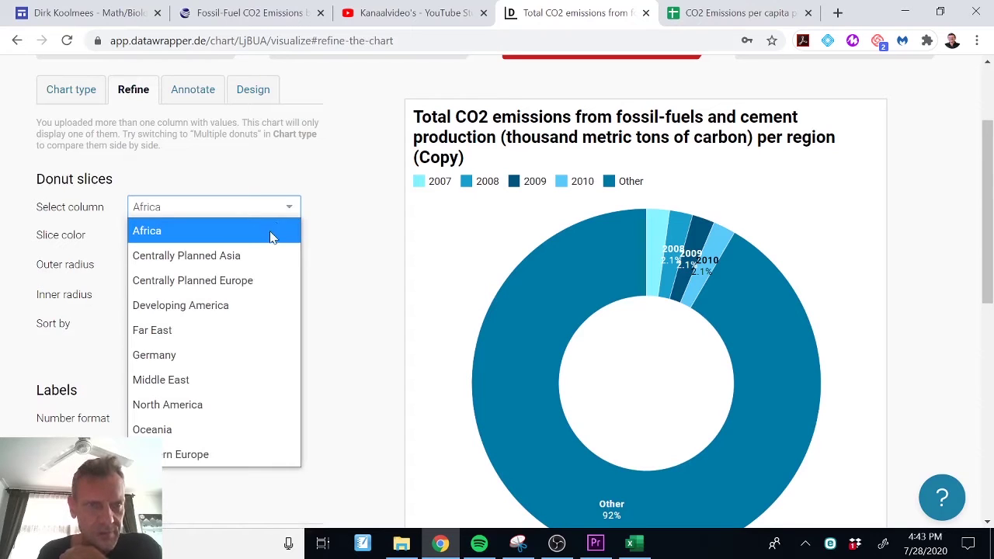
{"action": "left_click", "coordinate": [226, 255]}
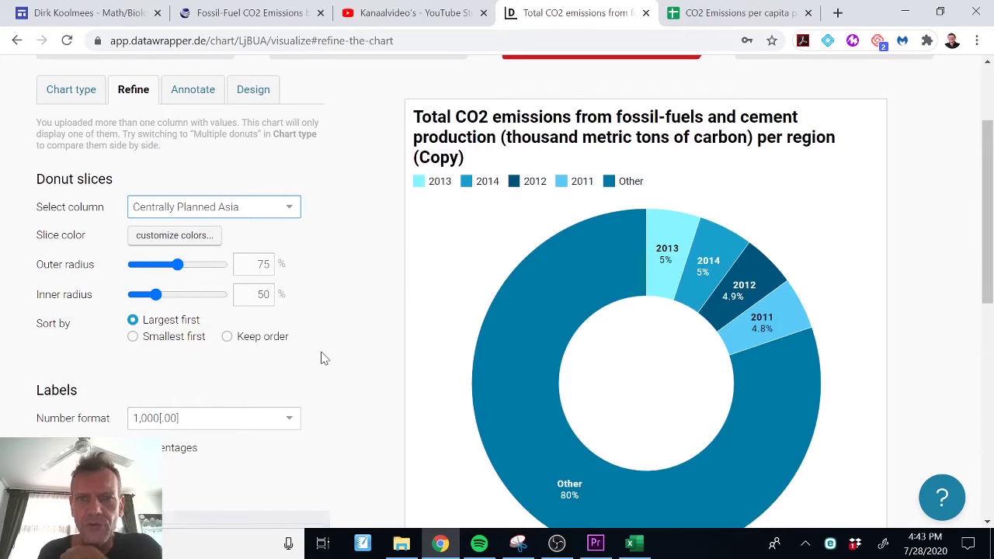
- Review the donut's slice, label and color key settings, and compare with the example 2014 donut chart on the Google Sites page
{"action": "scroll", "coordinate": [325, 350], "scroll_direction": "down", "scroll_amount": 2}
{"action": "scroll", "coordinate": [325, 358], "scroll_direction": "down", "scroll_amount": 3}
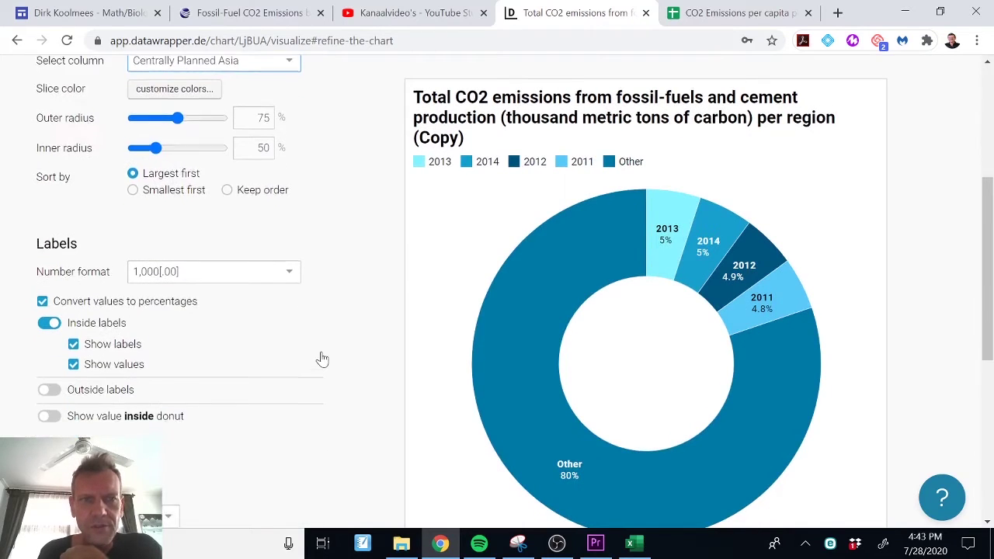
{"action": "scroll", "coordinate": [325, 358], "scroll_direction": "down", "scroll_amount": 3}
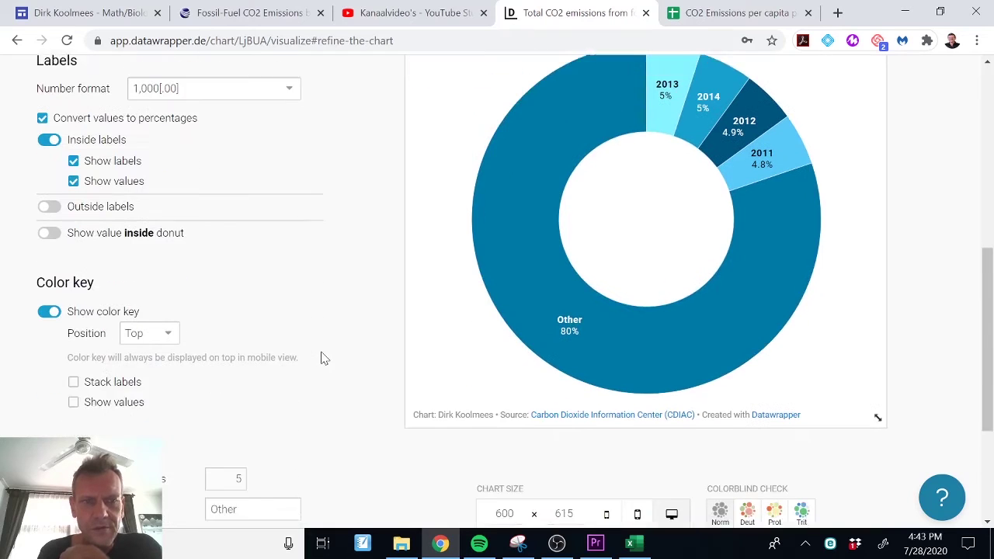
{"action": "scroll", "coordinate": [324, 358], "scroll_direction": "up", "scroll_amount": 9}
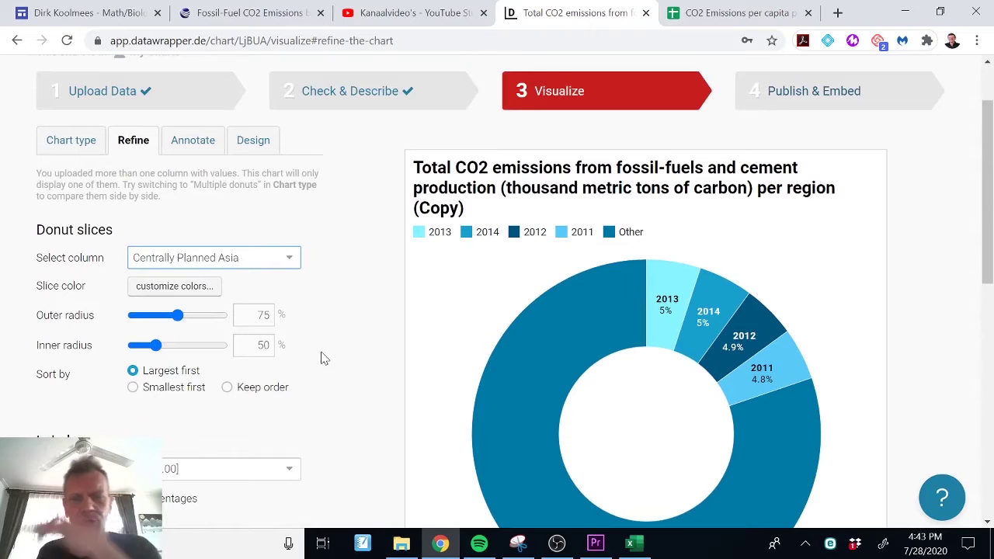
{"action": "scroll", "coordinate": [334, 405], "scroll_direction": "down", "scroll_amount": 1}
{"action": "scroll", "coordinate": [334, 405], "scroll_direction": "down", "scroll_amount": 1}
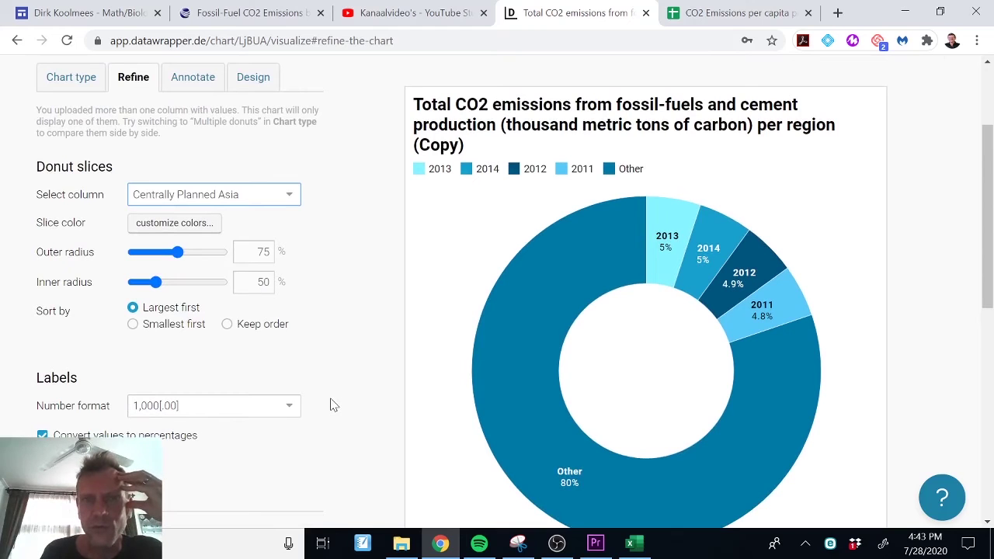
{"action": "scroll", "coordinate": [332, 405], "scroll_direction": "down", "scroll_amount": 1}
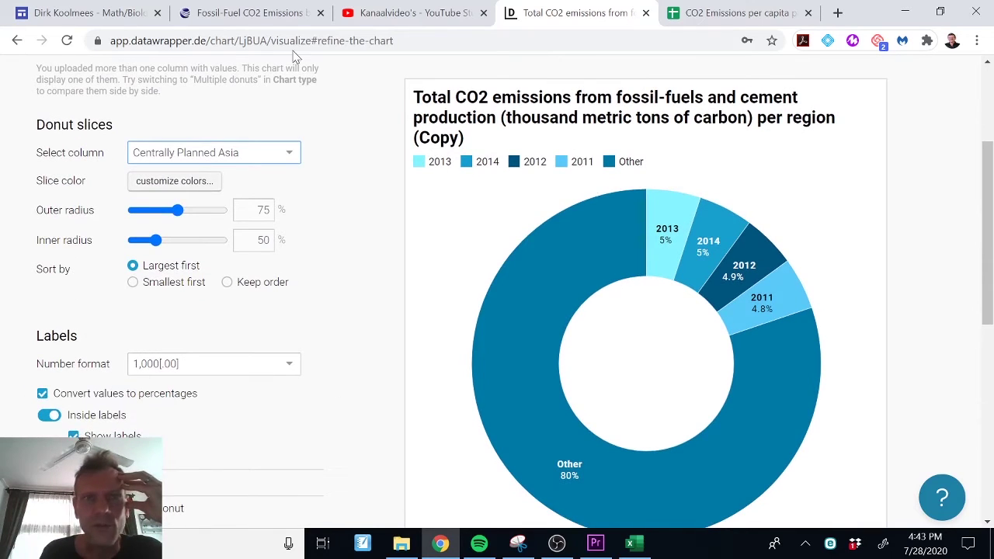
{"action": "left_click", "coordinate": [108, 13]}
{"action": "scroll", "coordinate": [281, 351], "scroll_direction": "down", "scroll_amount": 5}
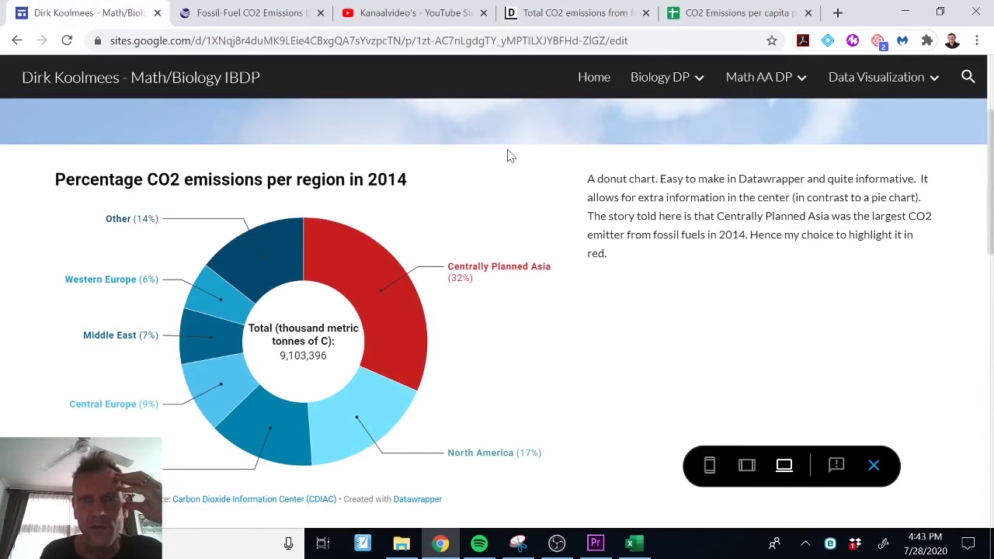
- Switch to the CO2 Emissions per capita per region spreadsheet and add "where" after "select *" in the QUERY formula in Sheet2's A2
{"action": "left_click", "coordinate": [722, 16]}
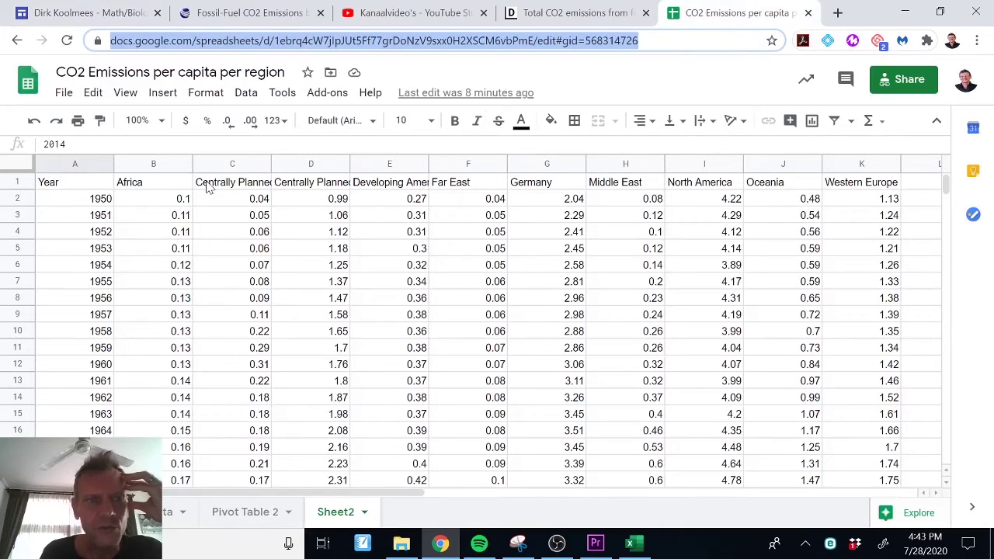
{"action": "left_click", "coordinate": [92, 199]}
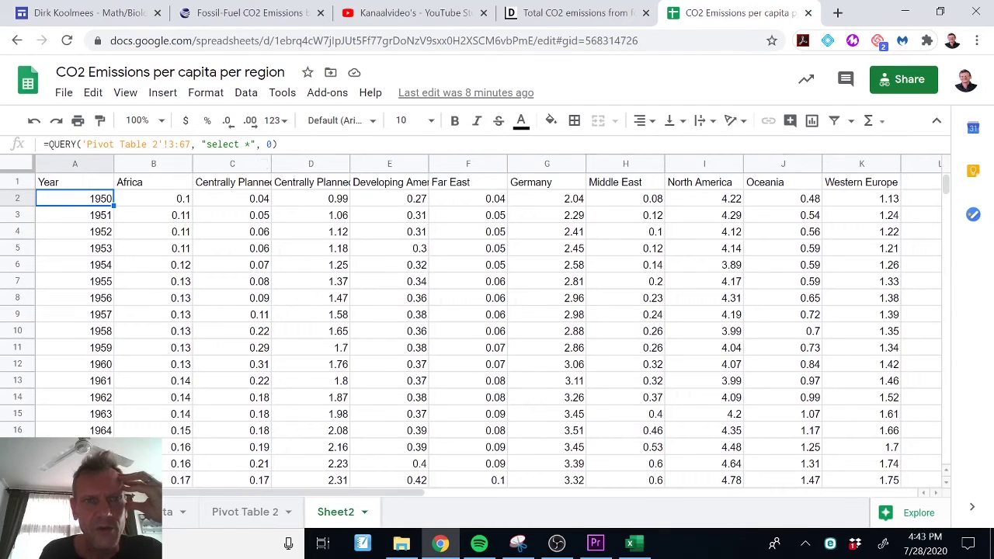
{"action": "left_click", "coordinate": [257, 145]}
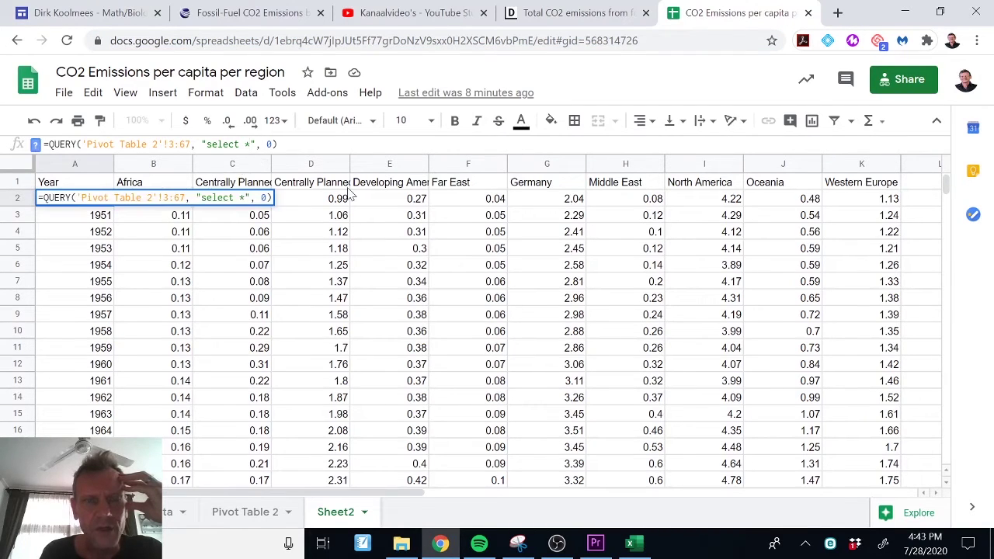
{"action": "type", "text": "wher"}
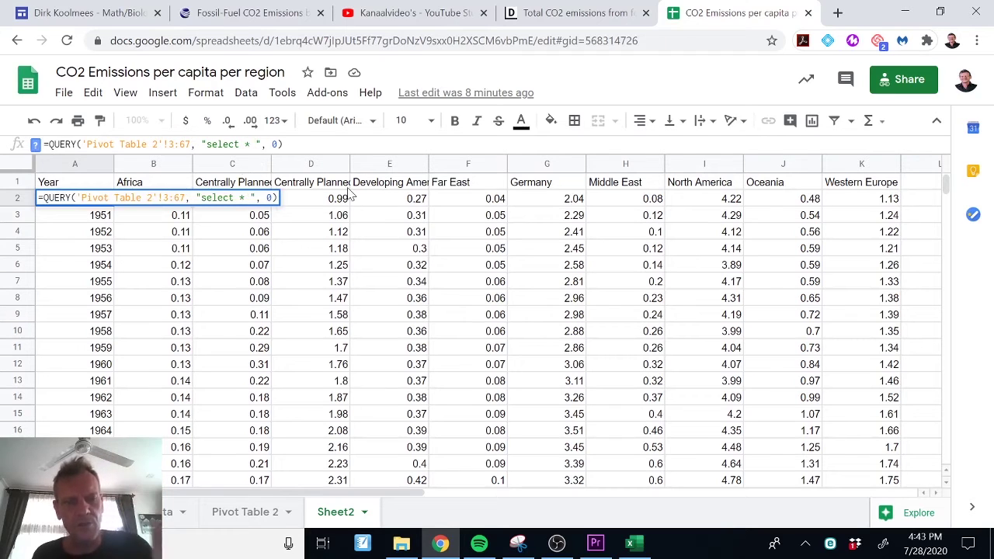
{"action": "type", "text": "e"}
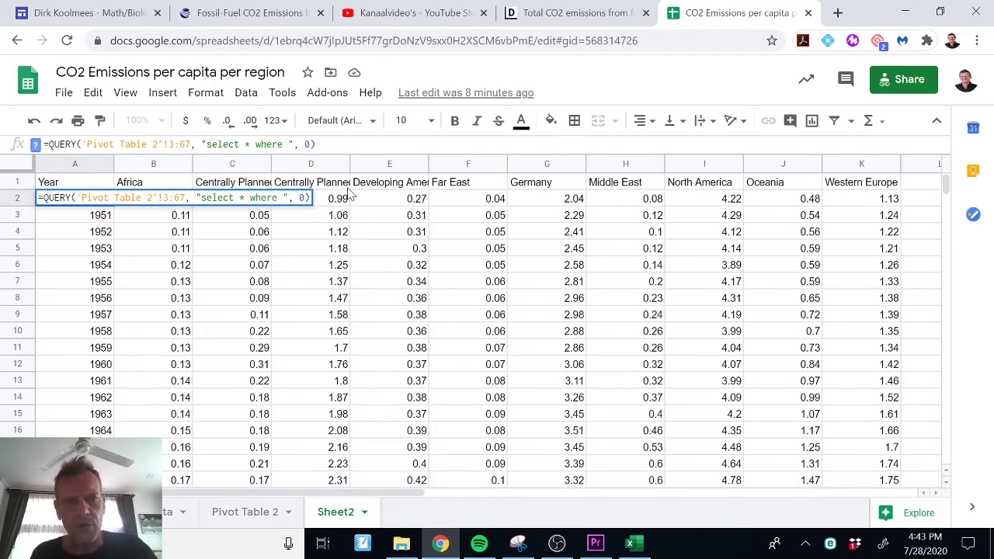
- Check the year column in Pivot Table 2 and complete the QUERY condition in Sheet2's A2 as "where A = 2014"
{"action": "left_click", "coordinate": [254, 512]}
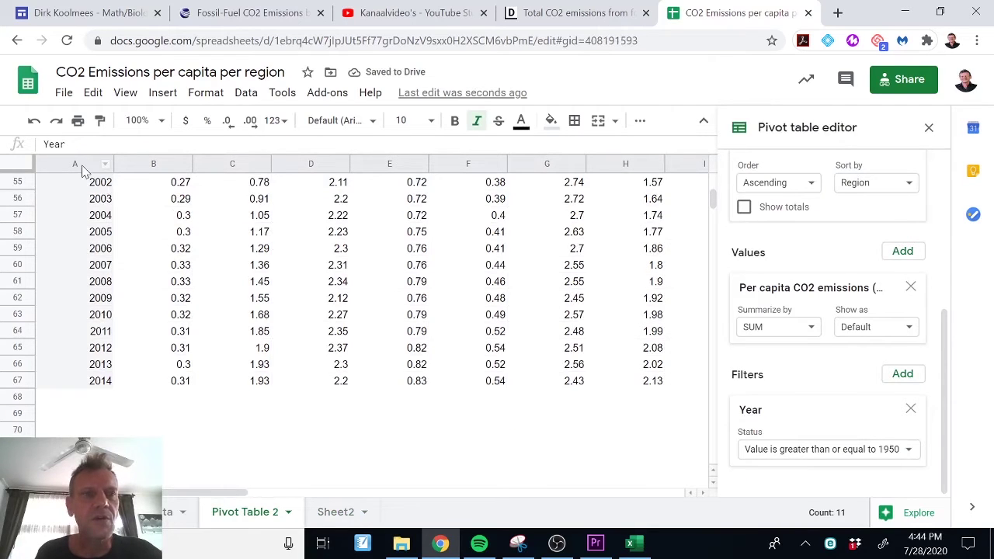
{"action": "left_click", "coordinate": [336, 512]}
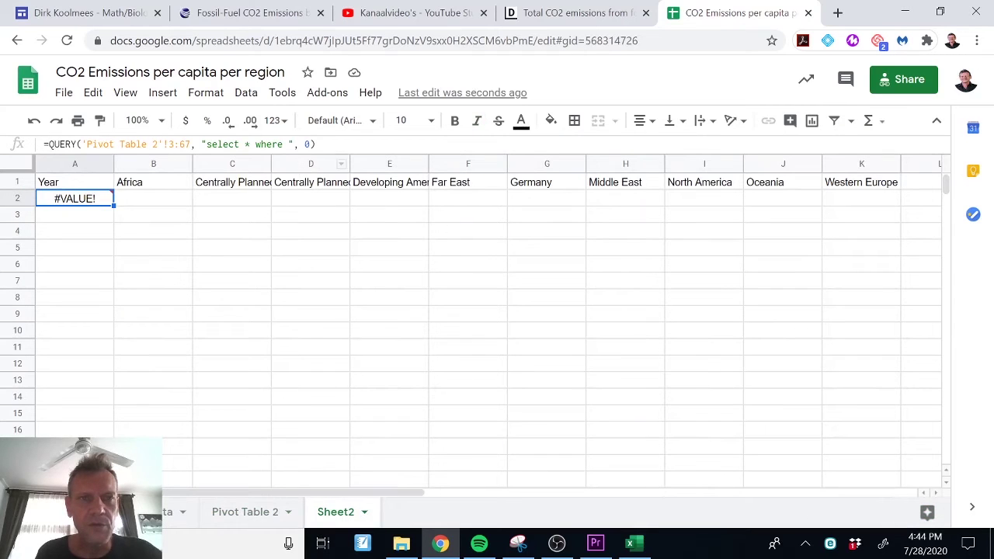
{"action": "left_click", "coordinate": [282, 144]}
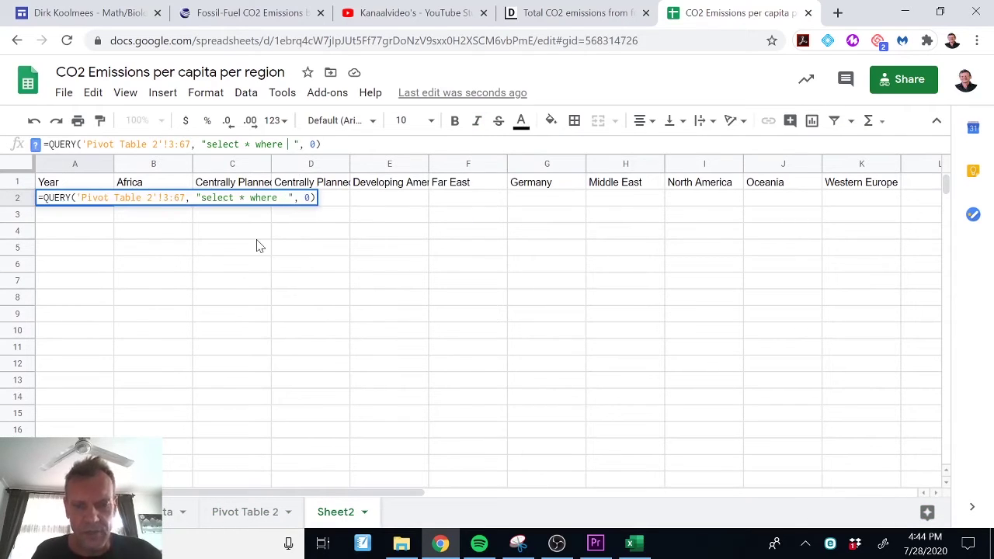
{"action": "type", "text": "A"}
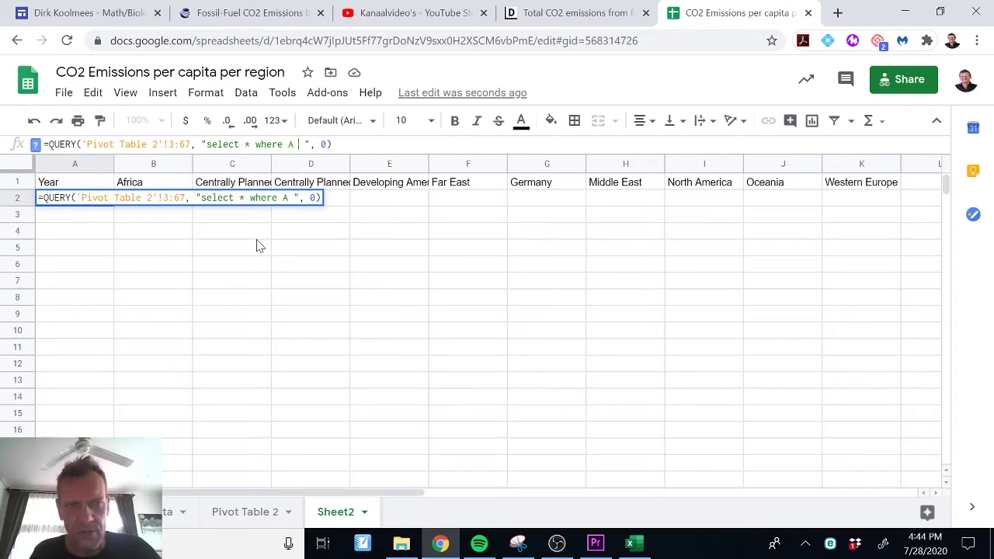
{"action": "type", "text": " = "}
{"action": "type", "text": "2014"}
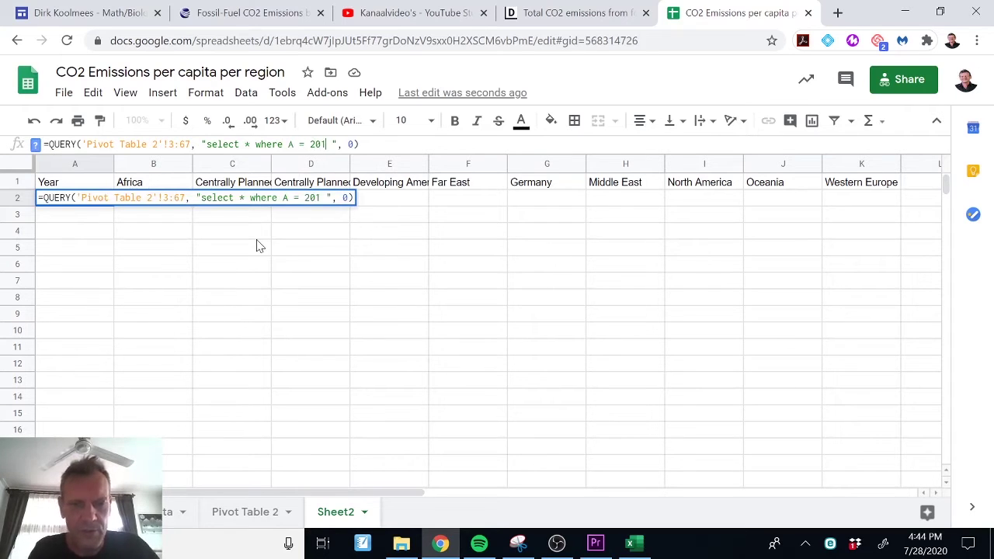
{"action": "key", "text": "Return"}
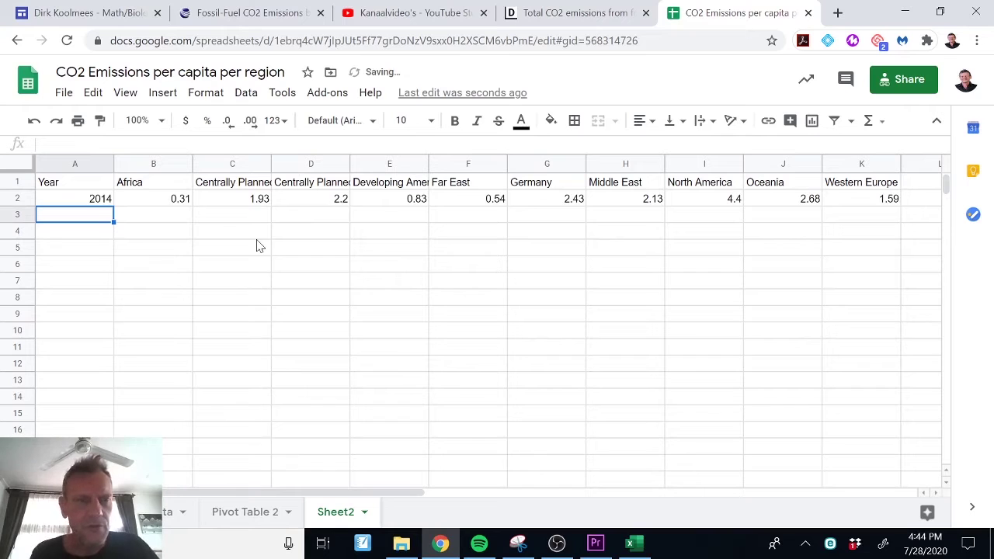
- Copy the link of the filtered Sheet2, use it as the donut chart's data source in Datawrapper, and open the data check
{"action": "left_click", "coordinate": [82, 199]}
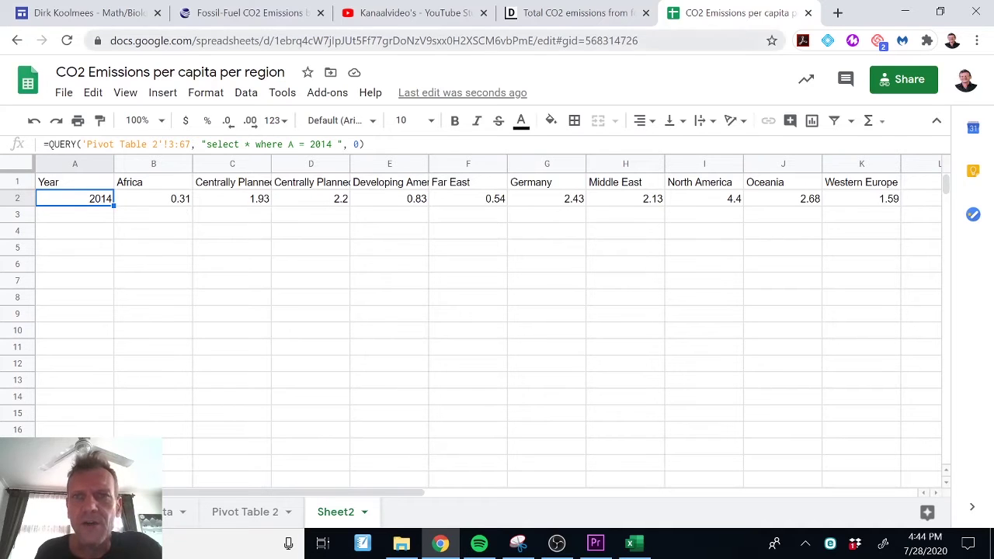
{"action": "key", "text": "ctrl+l"}
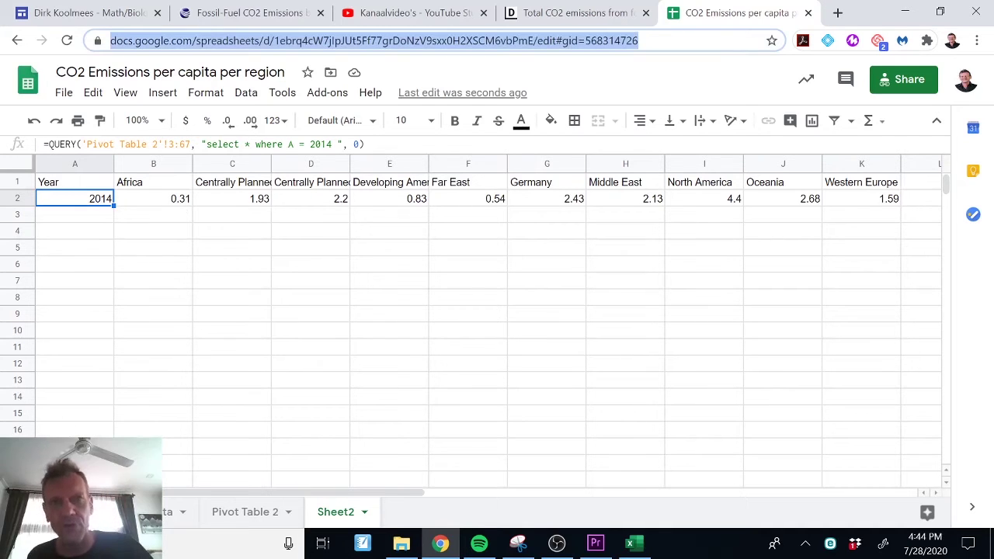
{"action": "left_click", "coordinate": [575, 14]}
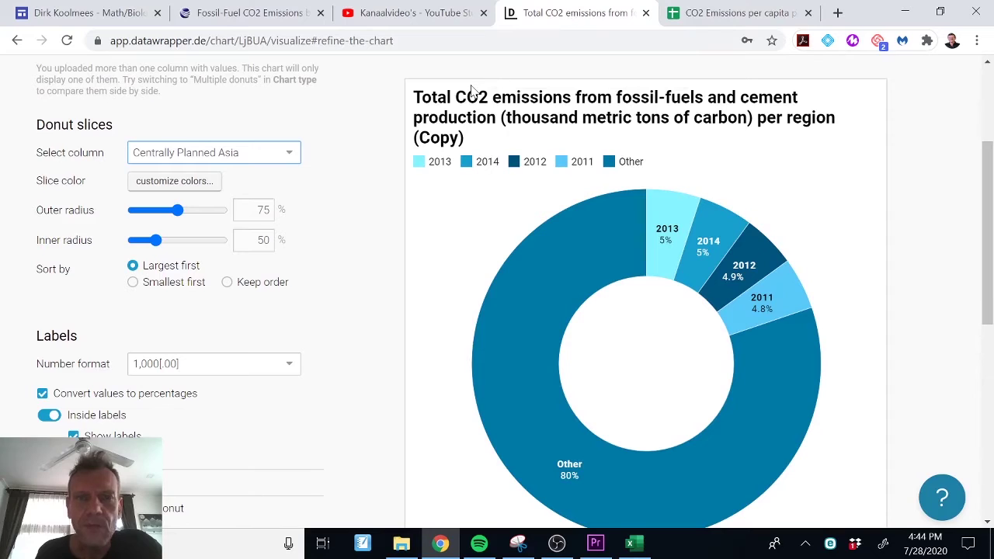
{"action": "scroll", "coordinate": [228, 124], "scroll_direction": "up", "scroll_amount": 3}
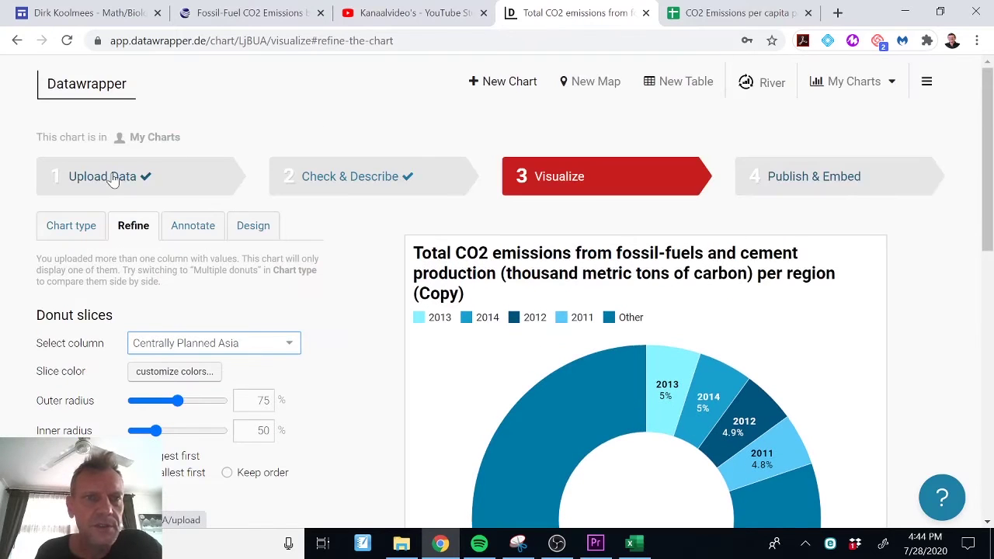
{"action": "left_click", "coordinate": [327, 176]}
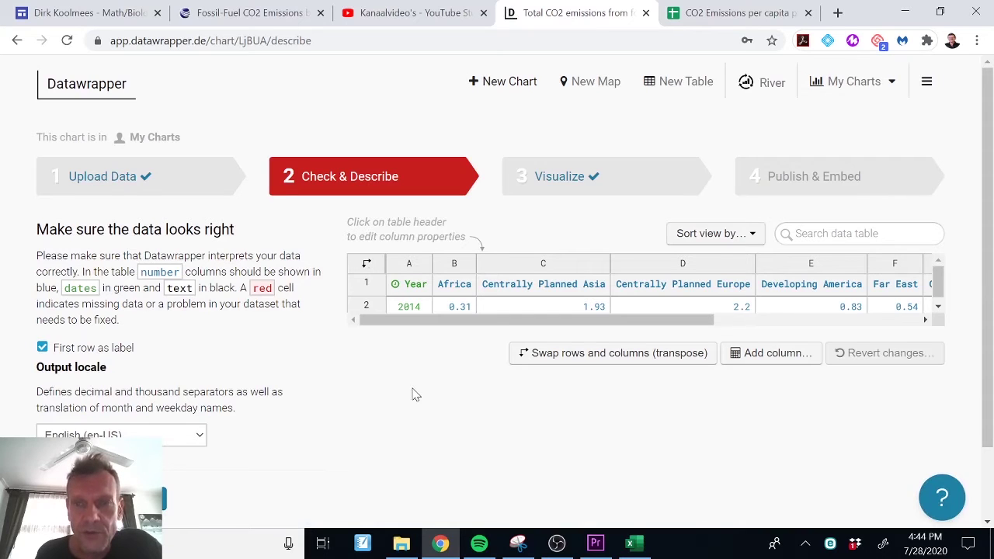
- Examine the donut chart drawn from the filtered data, including its slice column choices and label settings
{"action": "left_click", "coordinate": [574, 183]}
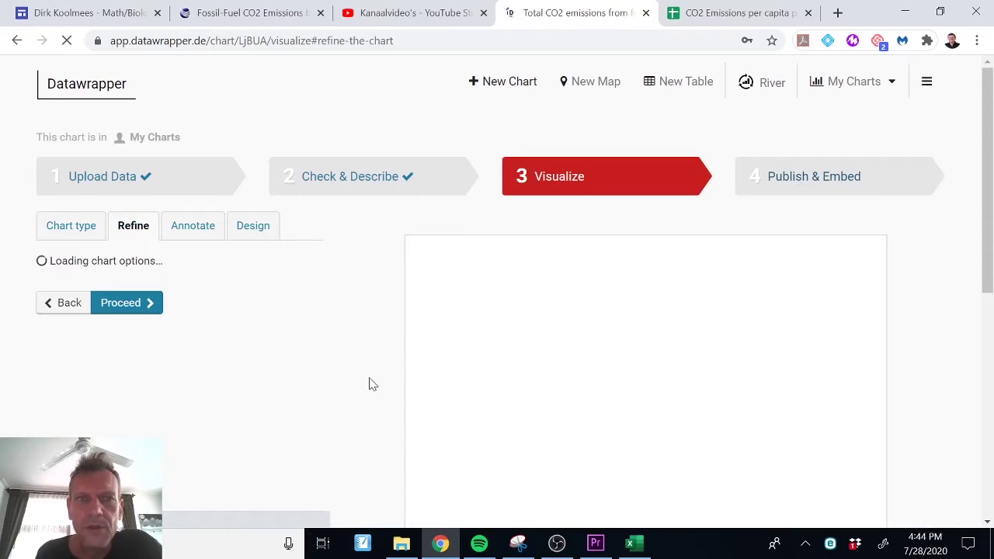
{"action": "scroll", "coordinate": [371, 384], "scroll_direction": "down", "scroll_amount": 3}
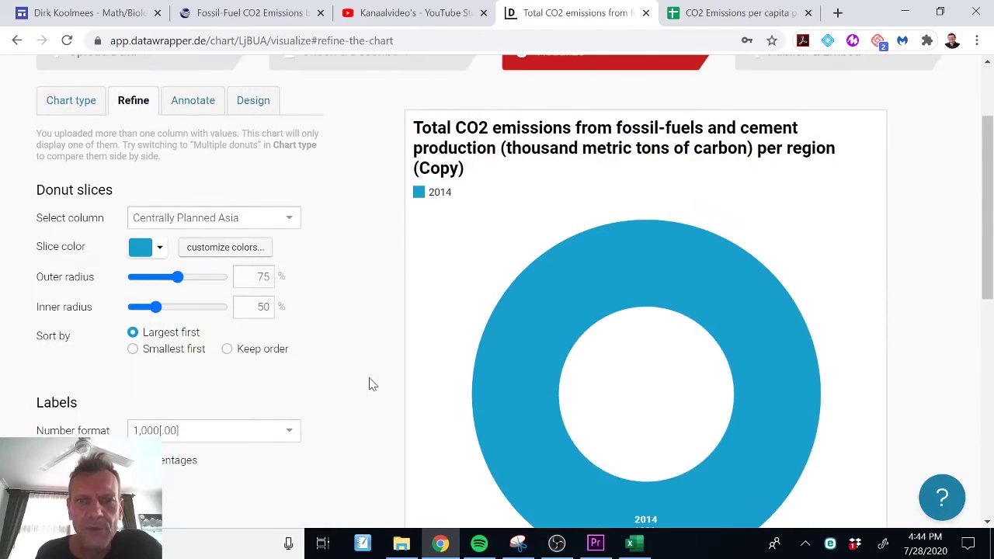
{"action": "scroll", "coordinate": [372, 384], "scroll_direction": "down", "scroll_amount": 1}
{"action": "scroll", "coordinate": [371, 384], "scroll_direction": "up", "scroll_amount": 2}
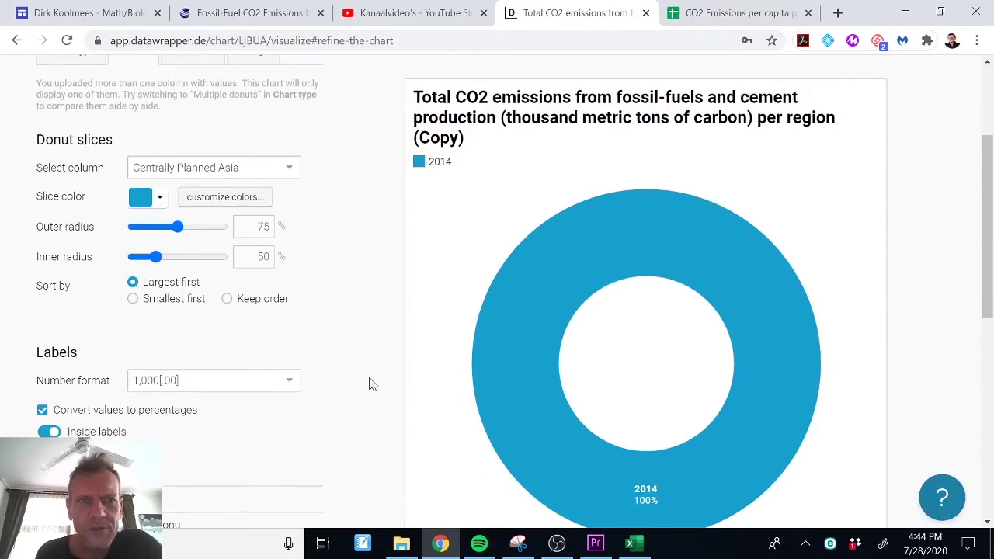
{"action": "left_click", "coordinate": [286, 177]}
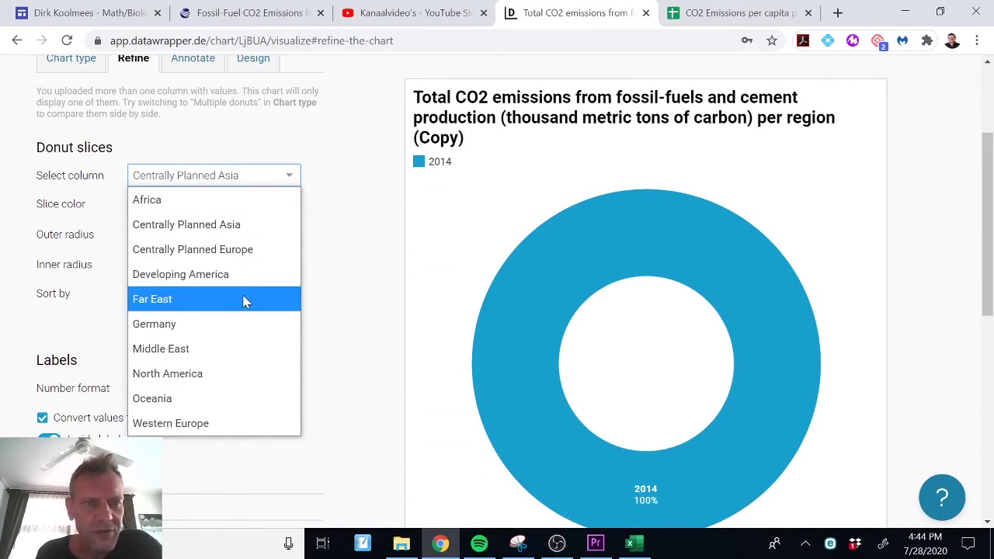
{"action": "left_click", "coordinate": [330, 372]}
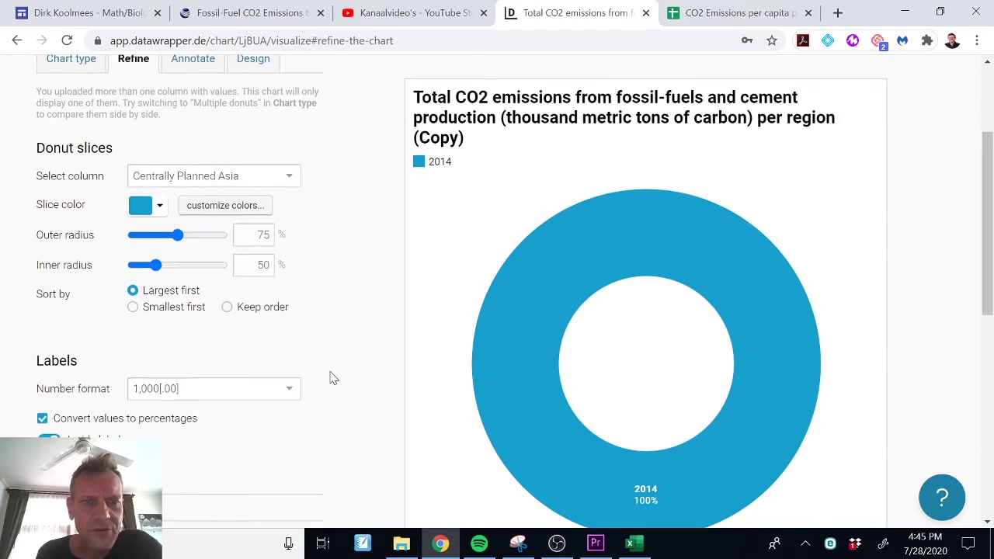
{"action": "scroll", "coordinate": [330, 378], "scroll_direction": "down", "scroll_amount": 5}
{"action": "scroll", "coordinate": [330, 378], "scroll_direction": "up", "scroll_amount": 7}
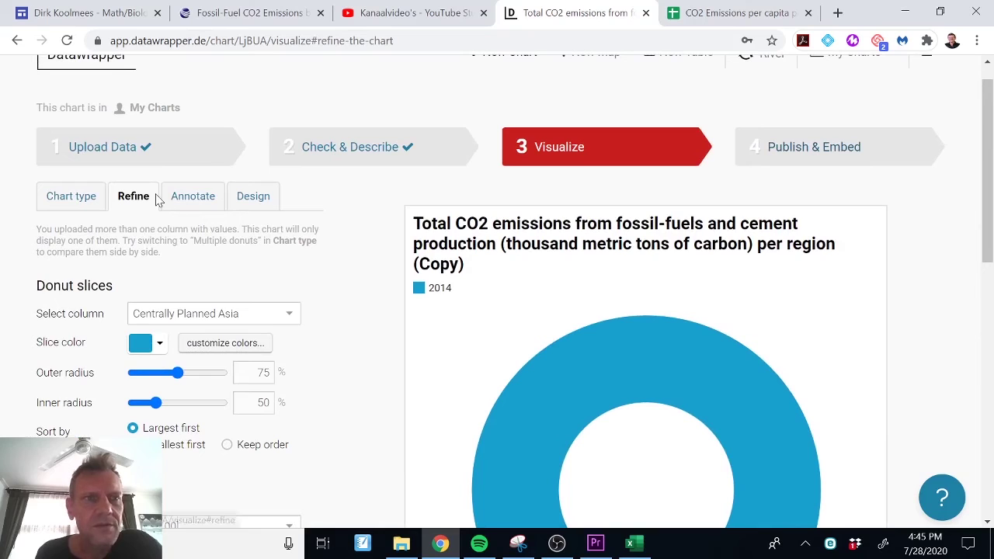
- Transpose the chart's data table so the regions become rows and 2014 the value column, and return to the visualization
{"action": "left_click", "coordinate": [340, 151]}
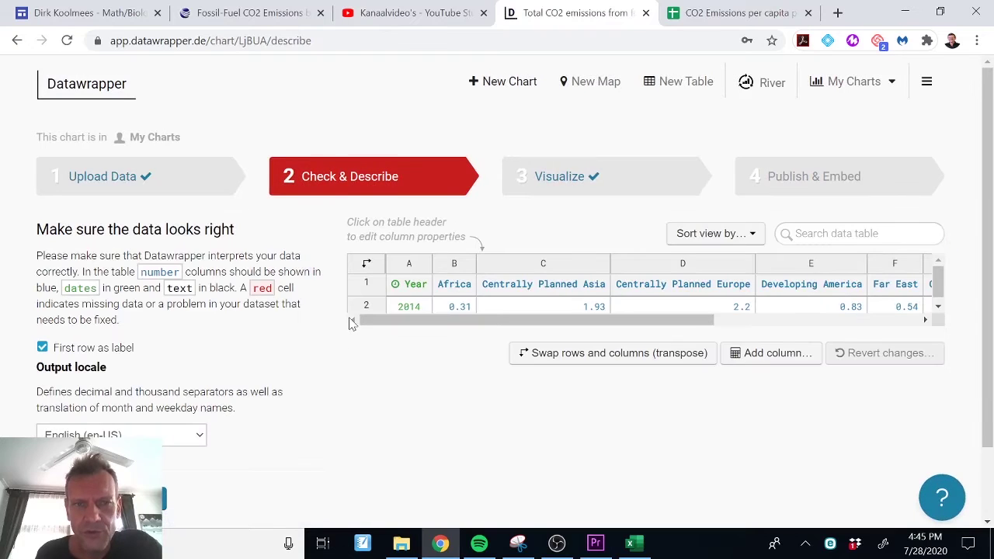
{"action": "left_click", "coordinate": [367, 266]}
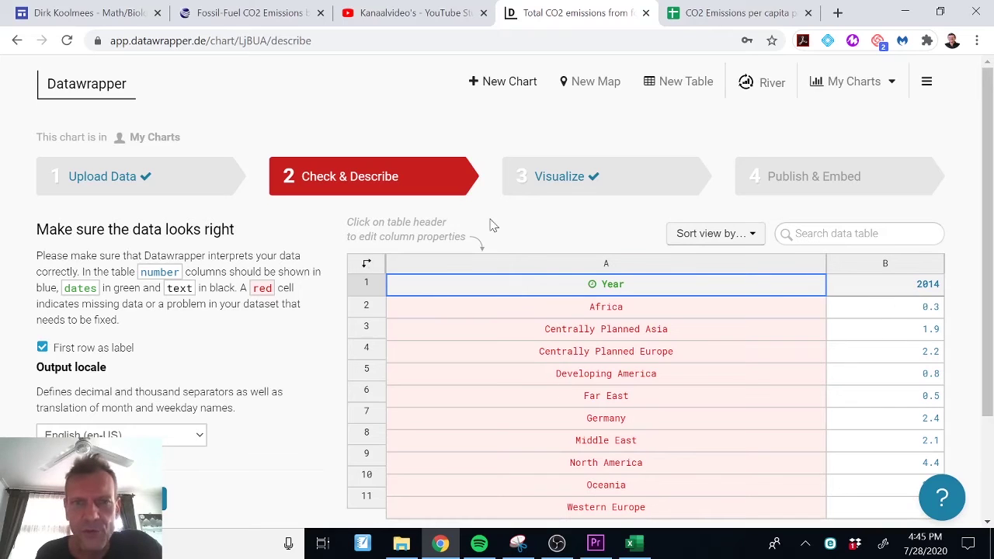
{"action": "left_click", "coordinate": [563, 179]}
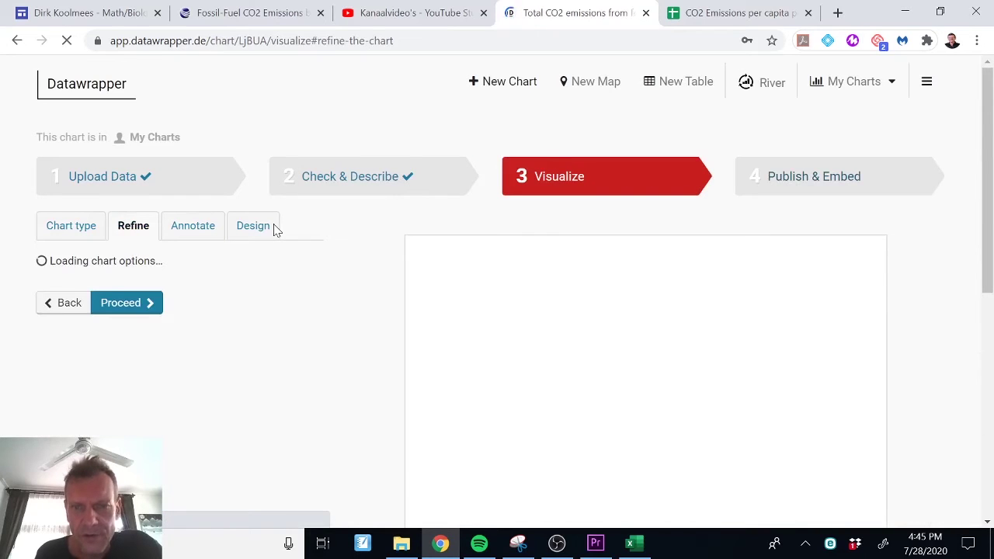
- Use 2014 as the column for the donut's slices
{"action": "scroll", "coordinate": [346, 400], "scroll_direction": "down", "scroll_amount": 1}
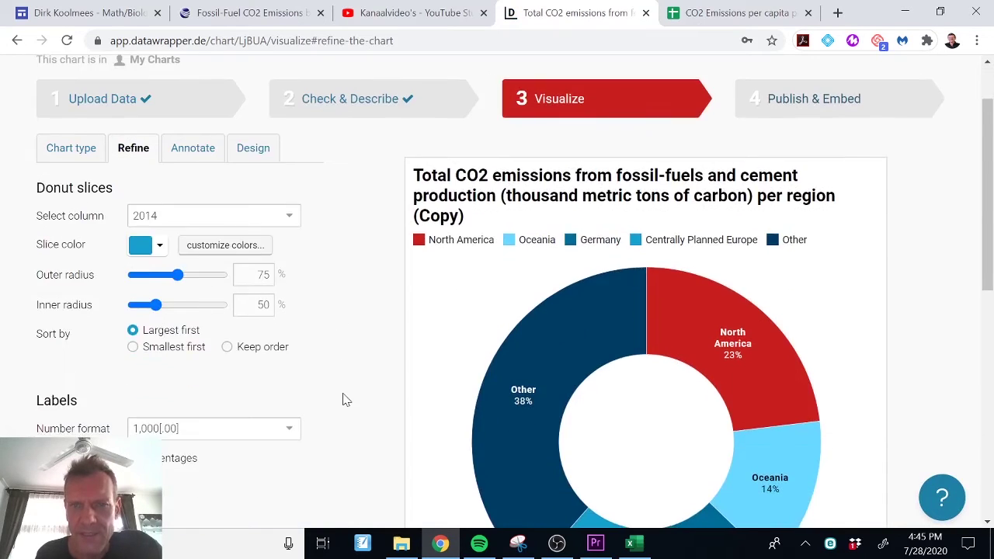
{"action": "scroll", "coordinate": [346, 400], "scroll_direction": "down", "scroll_amount": 1}
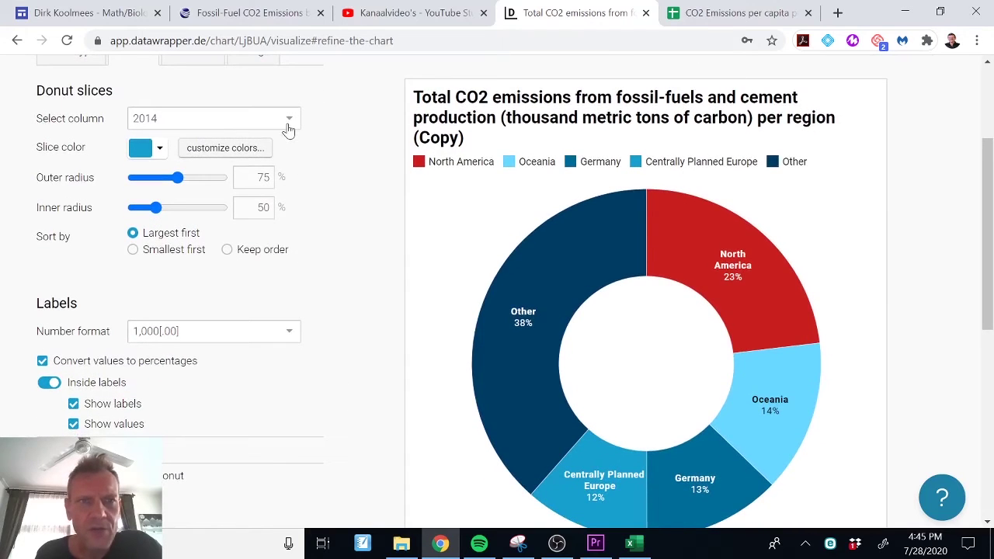
{"action": "left_click", "coordinate": [288, 122]}
{"action": "left_click", "coordinate": [249, 142]}
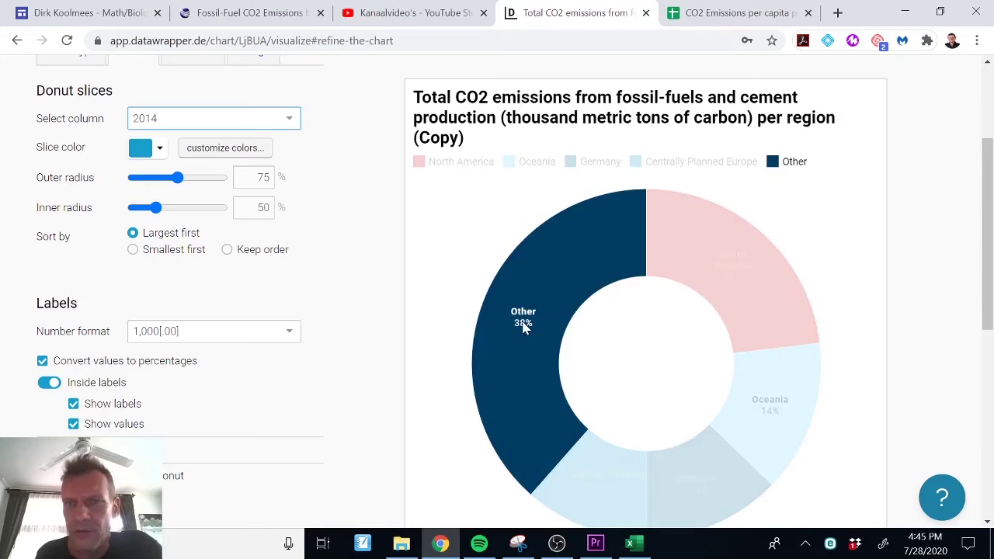
- Set the donut's outer radius to 68% and its inner radius to 52%
{"action": "scroll", "coordinate": [353, 332], "scroll_direction": "down", "scroll_amount": 3}
{"action": "scroll", "coordinate": [353, 332], "scroll_direction": "up", "scroll_amount": 1}
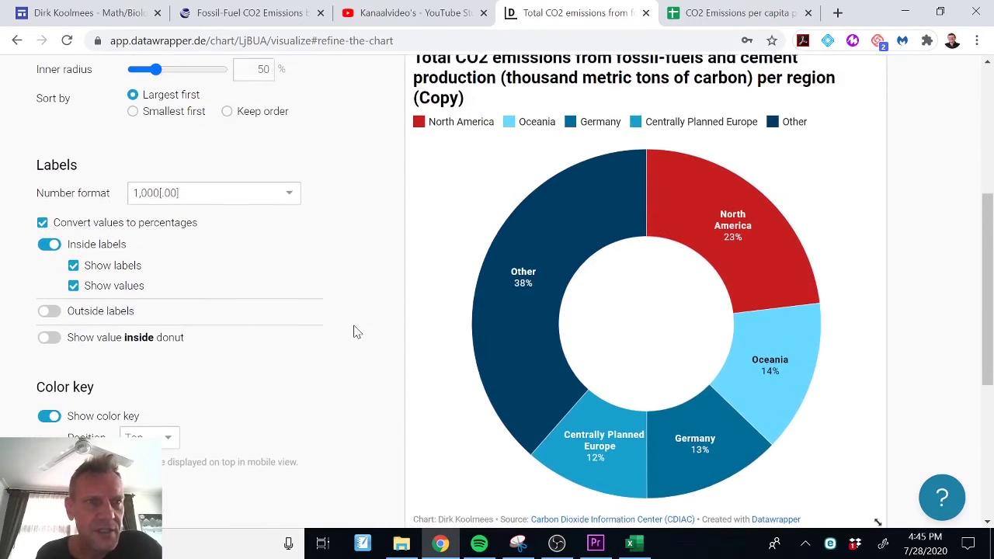
{"action": "scroll", "coordinate": [353, 332], "scroll_direction": "up", "scroll_amount": 2}
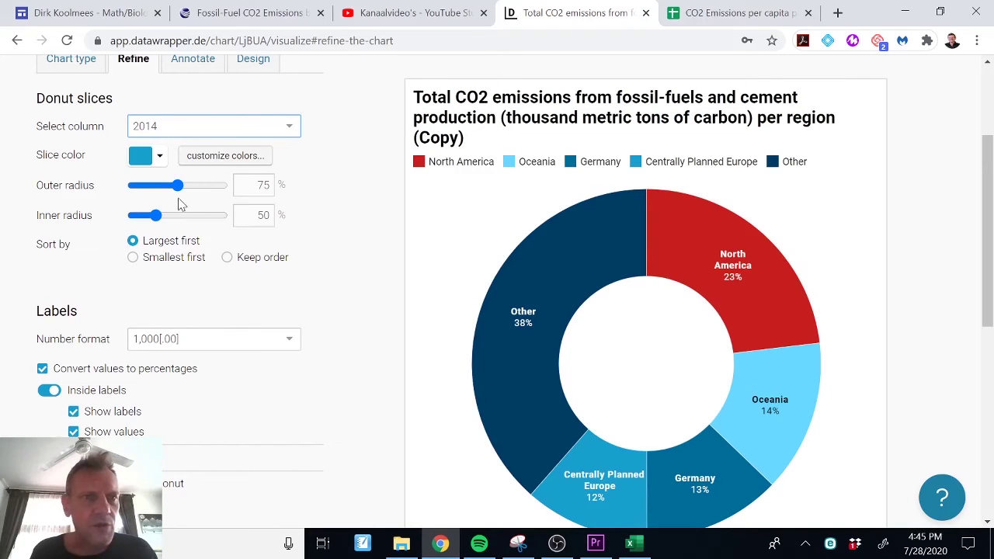
{"action": "left_click_drag", "start_coordinate": [178, 186], "coordinate": [161, 219]}
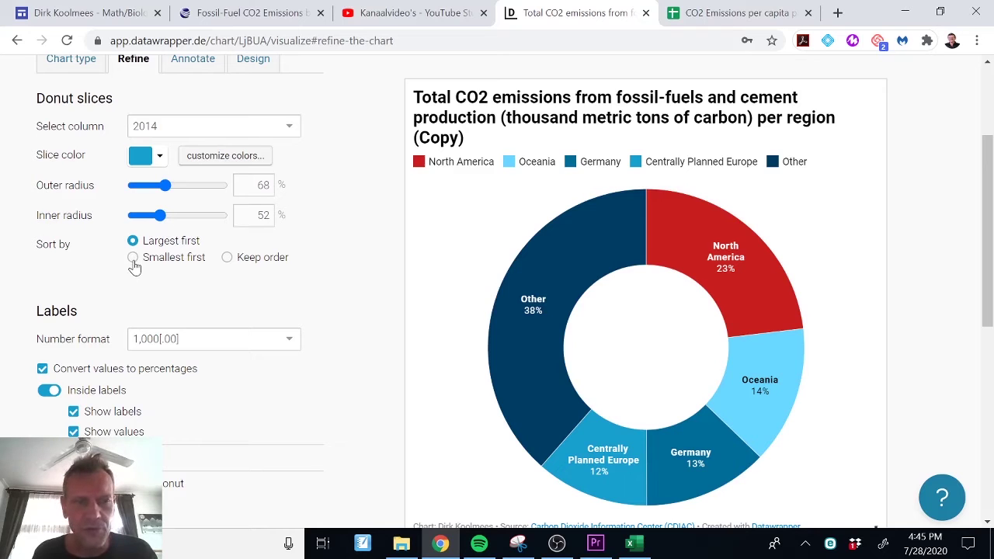
- Switch the donut's labels from inside to outside the slices
{"action": "scroll", "coordinate": [348, 349], "scroll_direction": "down", "scroll_amount": 2}
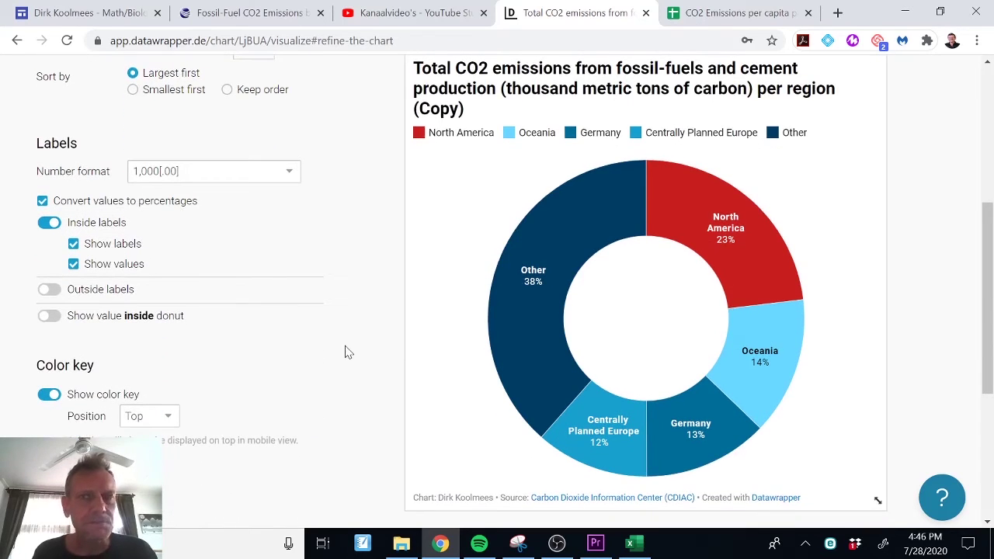
{"action": "scroll", "coordinate": [348, 352], "scroll_direction": "down", "scroll_amount": 1}
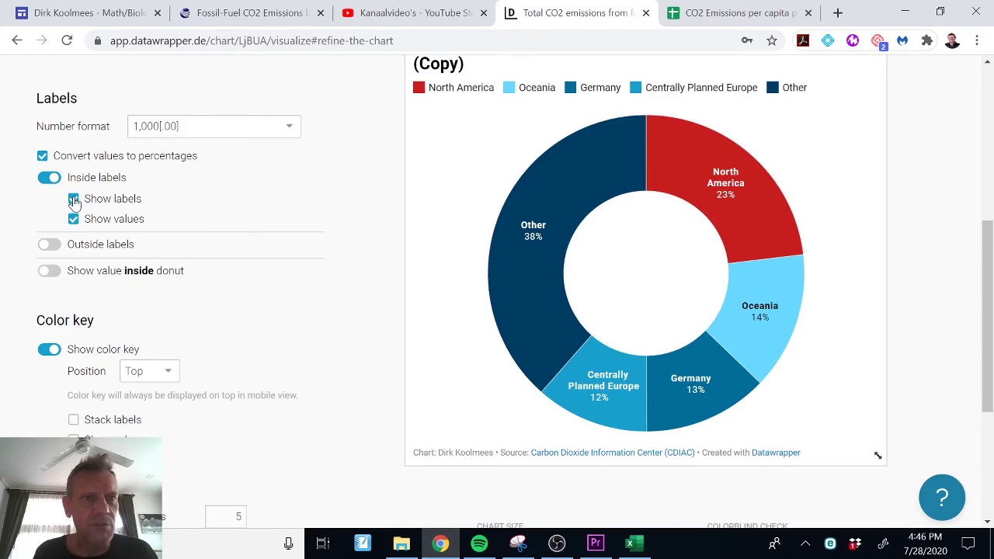
{"action": "left_click", "coordinate": [48, 245]}
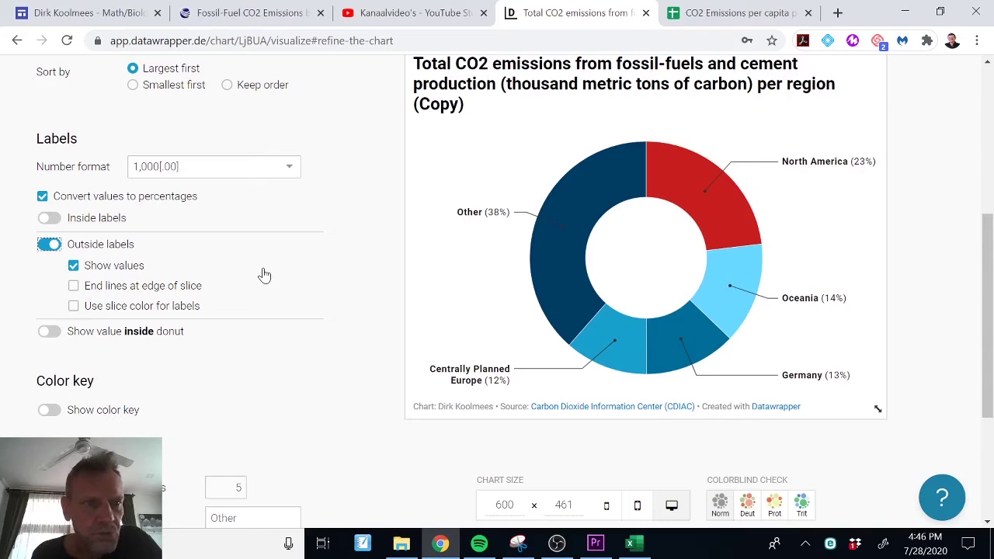
- Try ending the outside label lines at the slice edge and using the slice color for the labels
{"action": "scroll", "coordinate": [252, 294], "scroll_direction": "down", "scroll_amount": 1}
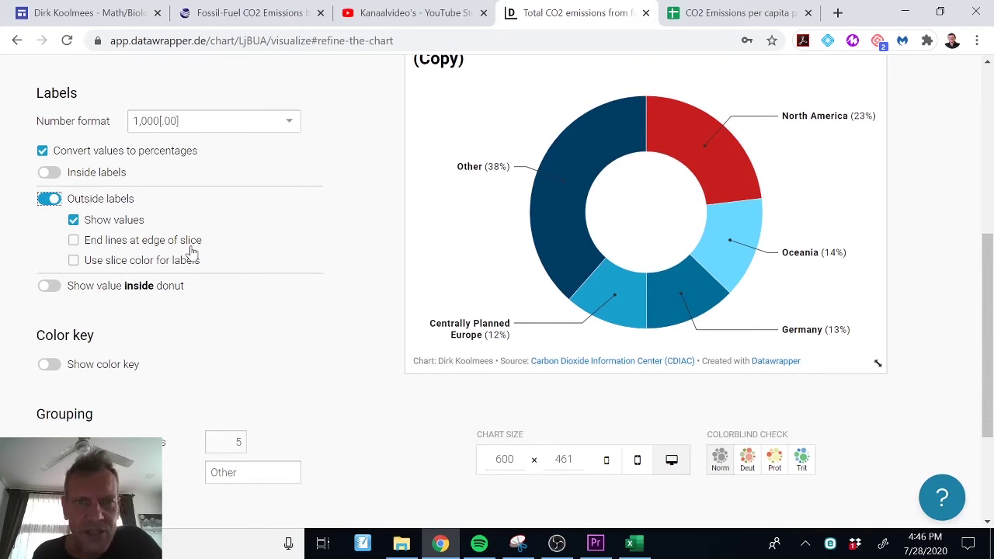
{"action": "left_click", "coordinate": [74, 241]}
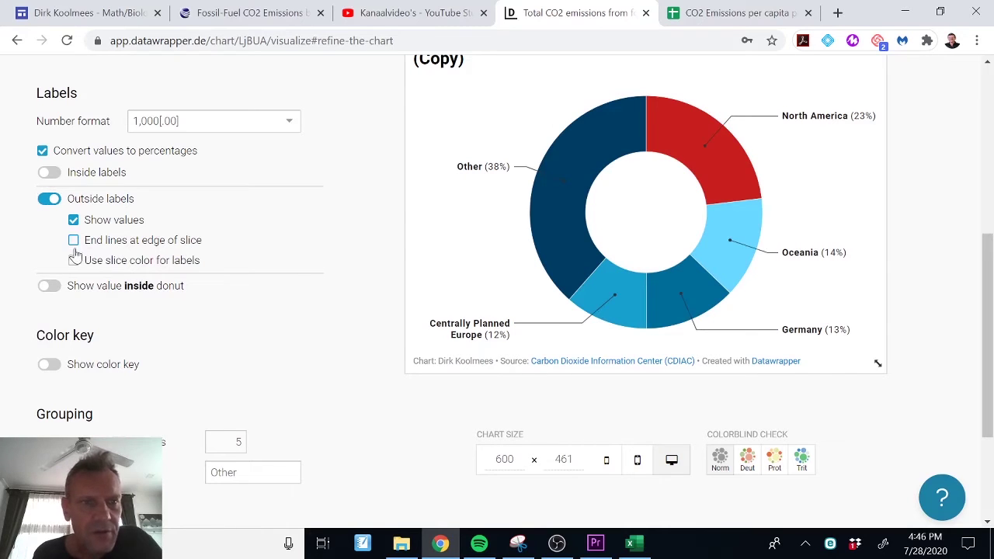
{"action": "left_click", "coordinate": [73, 263]}
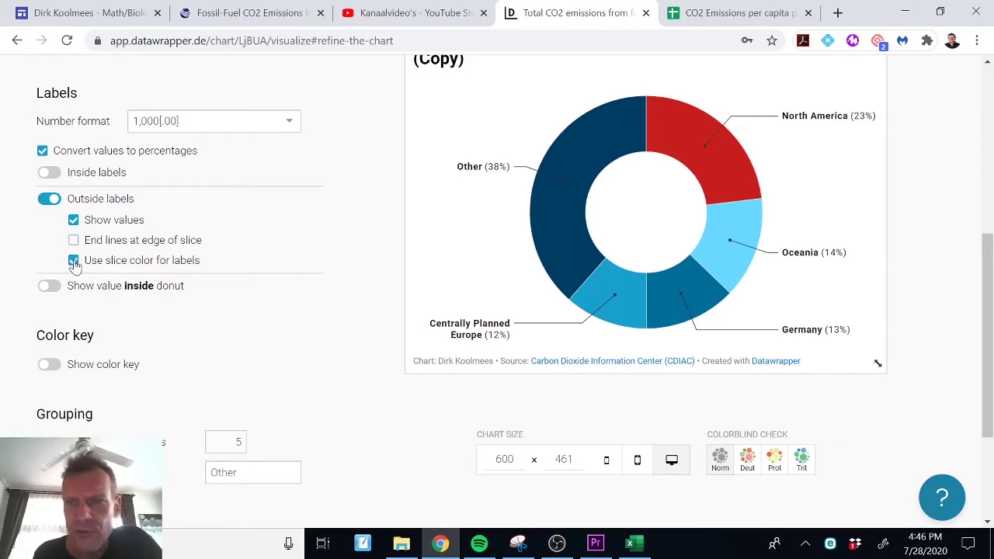
{"action": "left_click", "coordinate": [73, 262]}
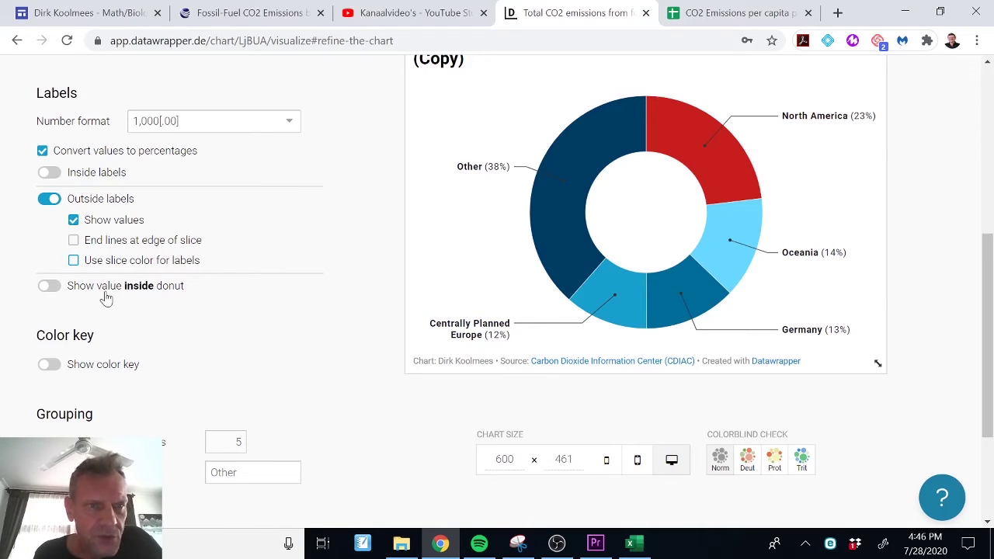
- Try showing the total value inside the donut
{"action": "left_click", "coordinate": [49, 287]}
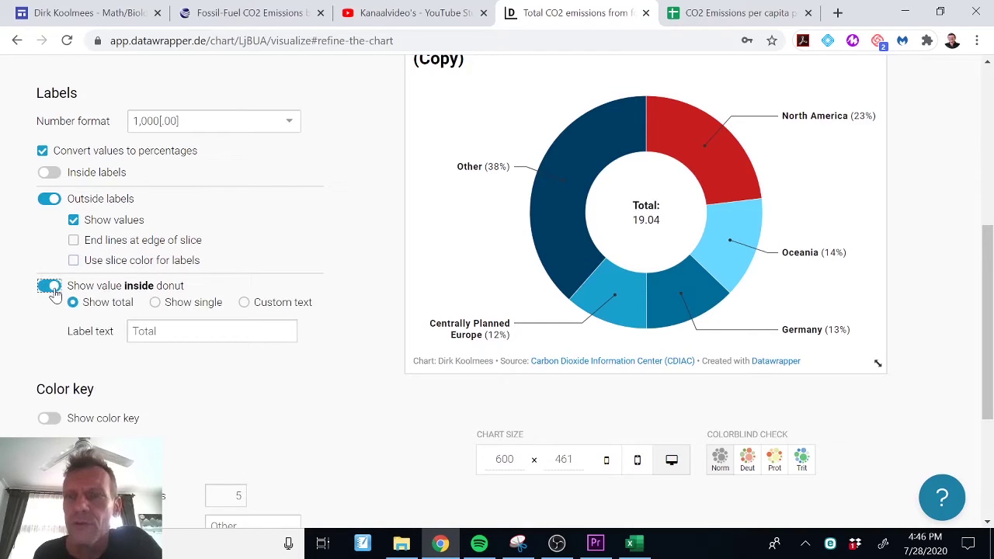
{"action": "left_click", "coordinate": [50, 288]}
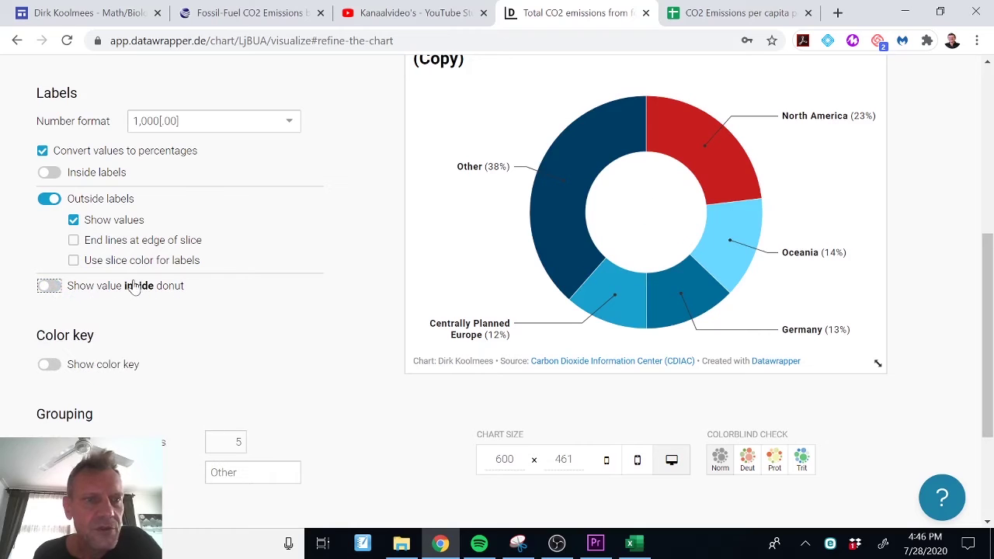
{"action": "scroll", "coordinate": [266, 341], "scroll_direction": "down", "scroll_amount": 1}
{"action": "scroll", "coordinate": [266, 342], "scroll_direction": "up", "scroll_amount": 1}
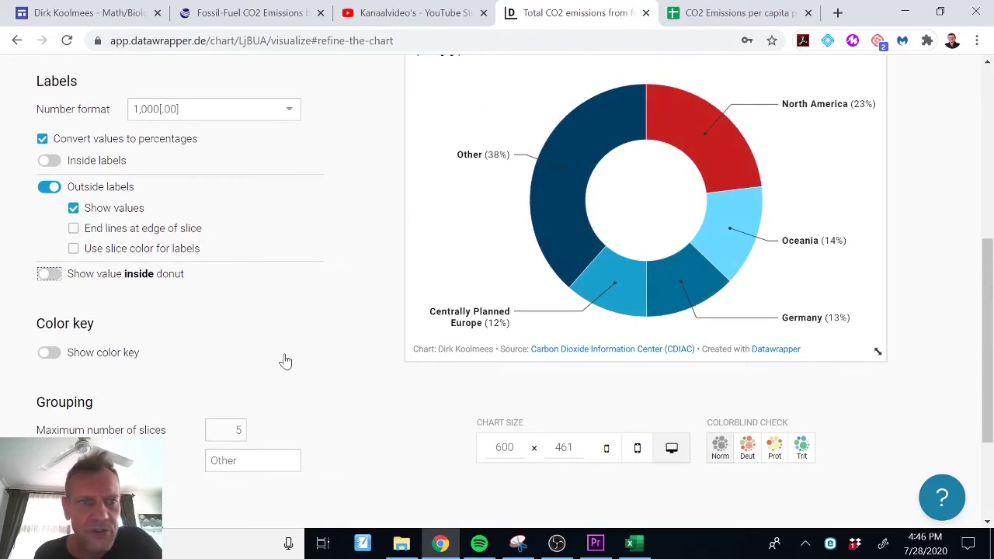
- Try showing the color key instead of the outside labels, and turn the outside labels back on
{"action": "scroll", "coordinate": [284, 359], "scroll_direction": "down", "scroll_amount": 1}
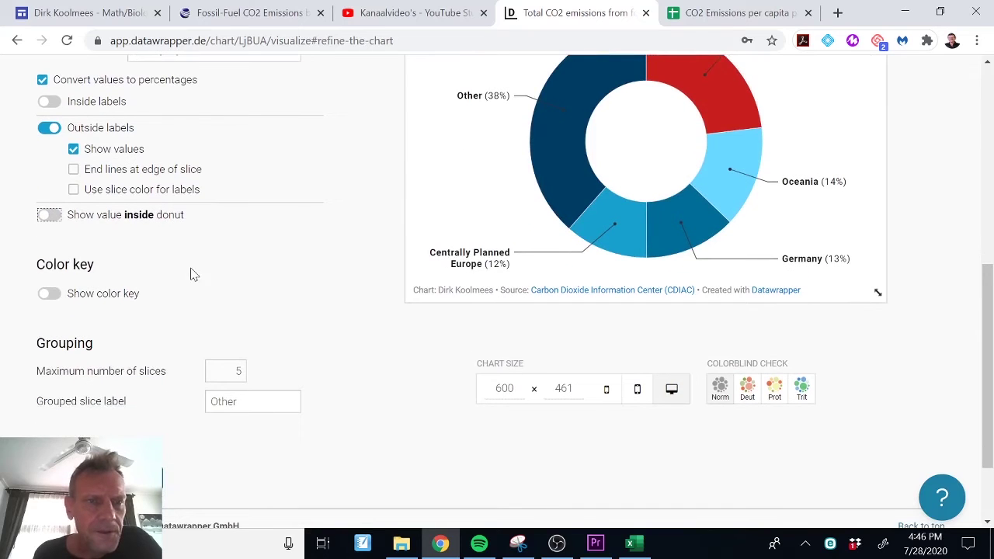
{"action": "left_click", "coordinate": [53, 294]}
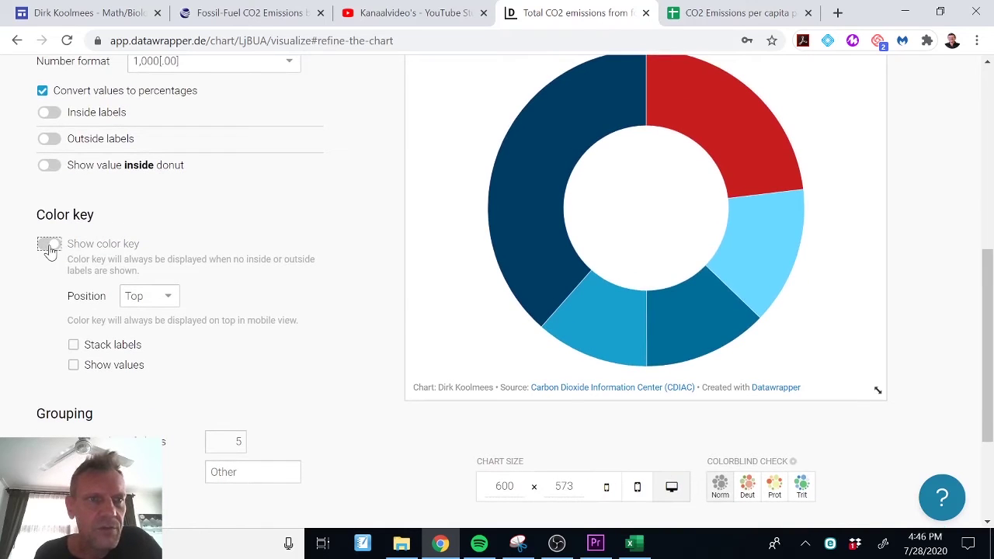
{"action": "scroll", "coordinate": [129, 255], "scroll_direction": "up", "scroll_amount": 1}
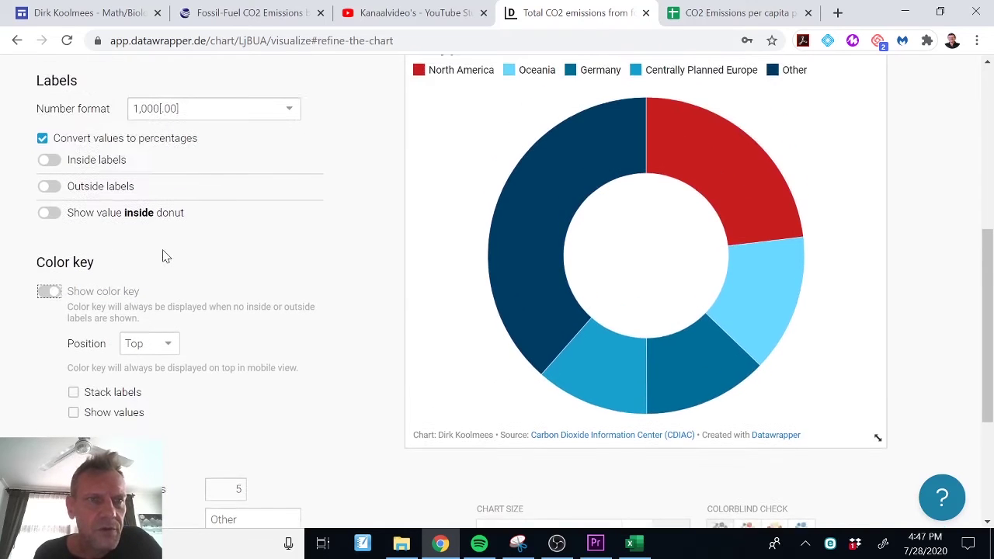
{"action": "left_click", "coordinate": [49, 193]}
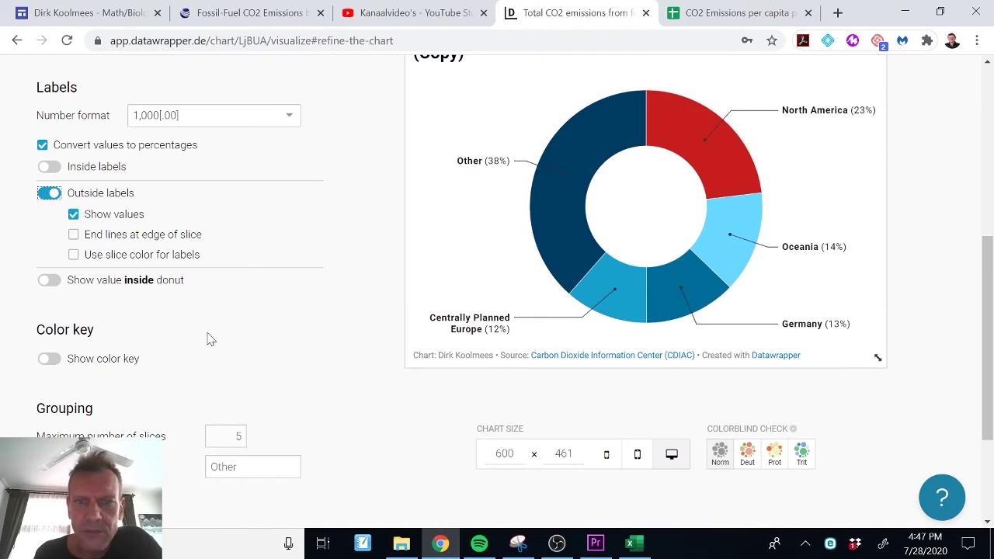
{"action": "scroll", "coordinate": [266, 371], "scroll_direction": "down", "scroll_amount": 1}
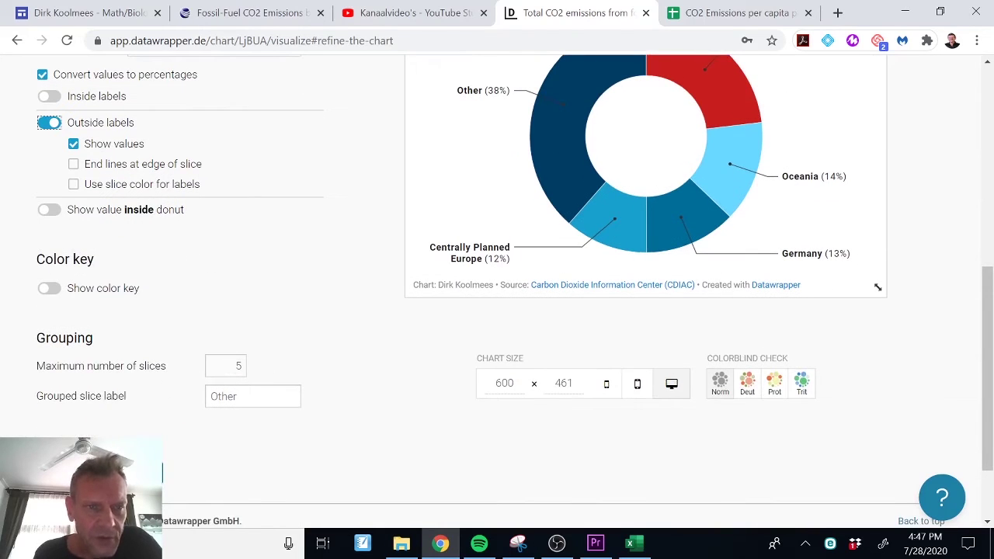
{"action": "left_click", "coordinate": [250, 396]}
{"action": "scroll", "coordinate": [322, 301], "scroll_direction": "up", "scroll_amount": 1}
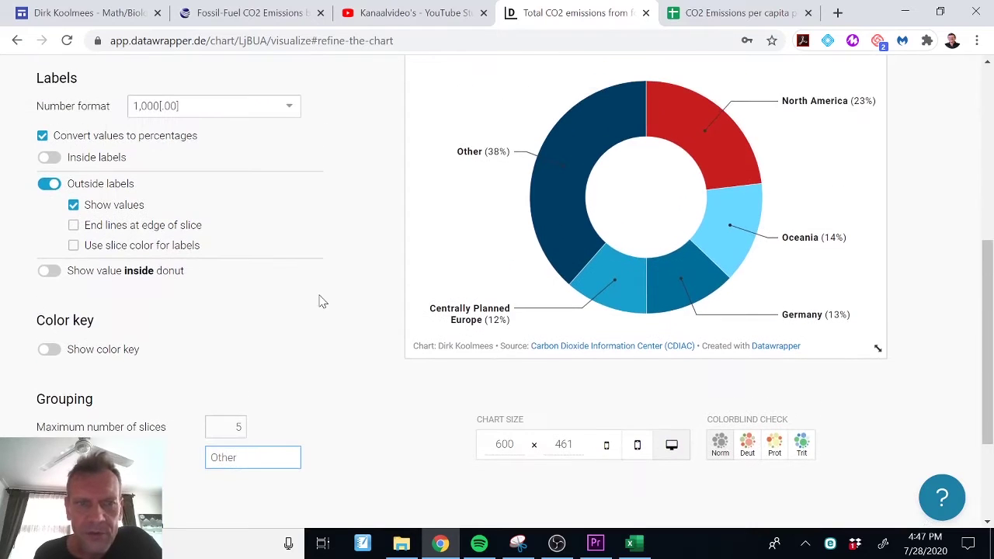
{"action": "scroll", "coordinate": [320, 301], "scroll_direction": "down", "scroll_amount": 1}
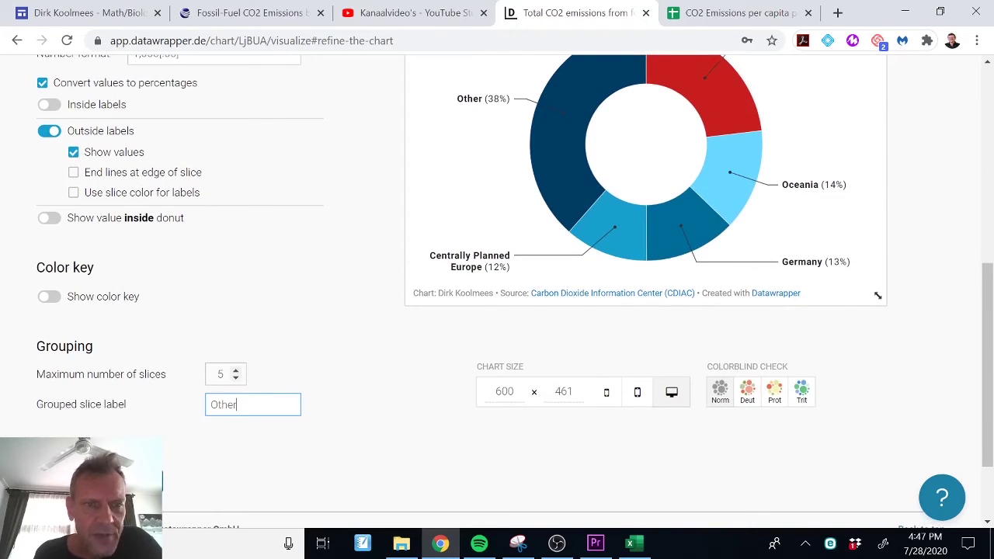
{"action": "scroll", "coordinate": [295, 304], "scroll_direction": "up", "scroll_amount": 1}
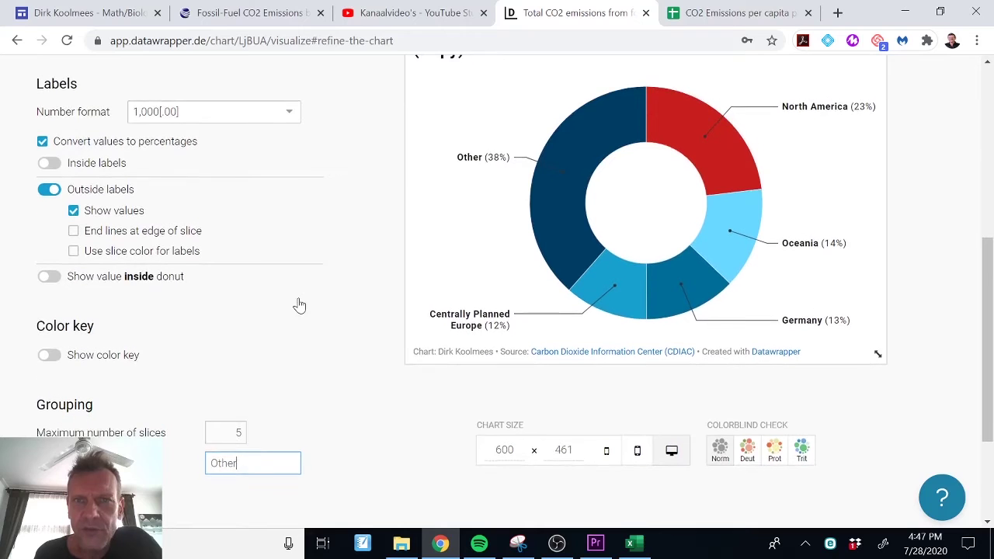
- Switch to the Google Sheets data and go through the region headers in row 1 up to Western Europe
{"action": "left_click", "coordinate": [719, 17]}
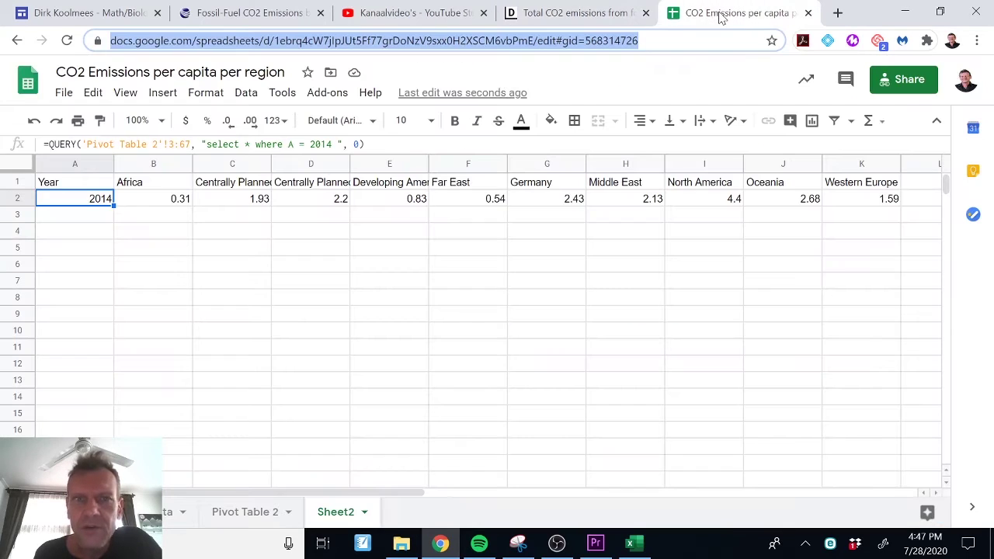
{"action": "left_click", "coordinate": [167, 188]}
{"action": "key", "text": "Right"}
{"action": "key", "text": "Right"}
{"action": "key", "text": "Right"}
{"action": "key", "text": "Right"}
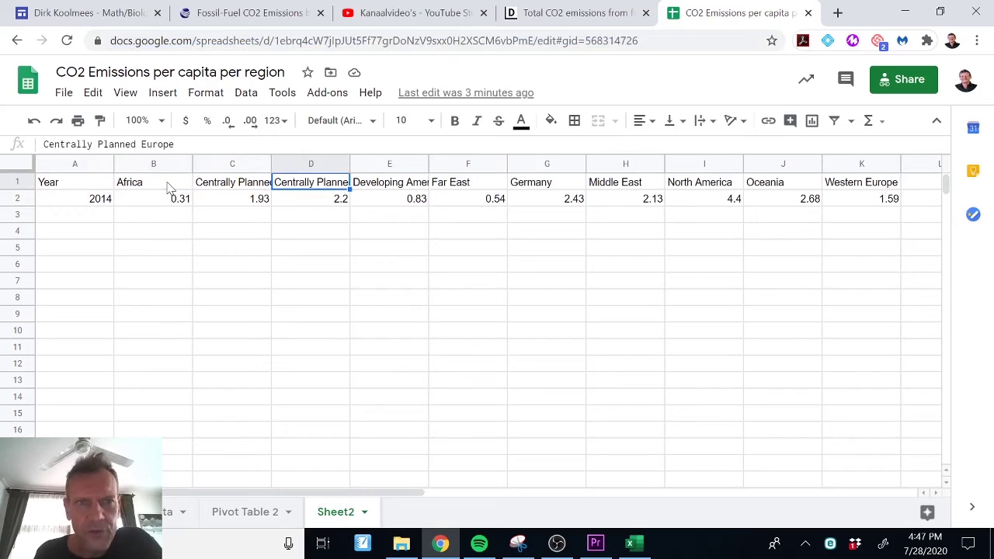
{"action": "key", "text": "Right"}
{"action": "key", "text": "Right"}
{"action": "key", "text": "Right"}
{"action": "key", "text": "Right"}
{"action": "key", "text": "Right"}
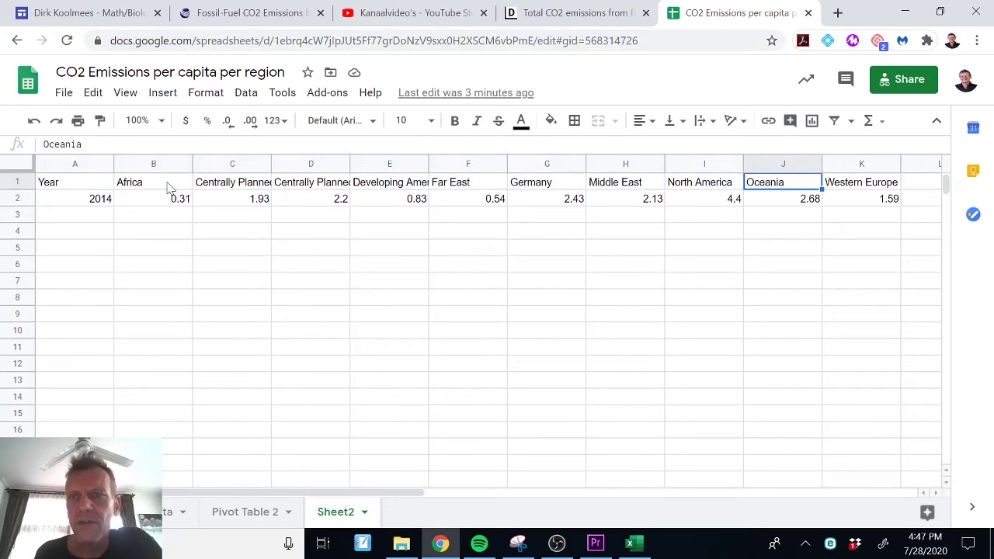
{"action": "key", "text": "Right"}
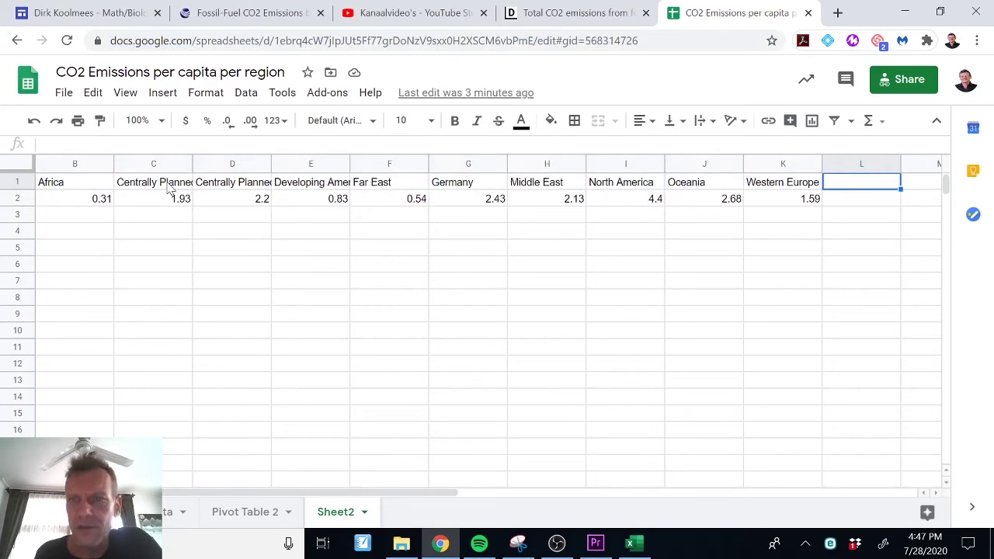
{"action": "key", "text": "Left"}
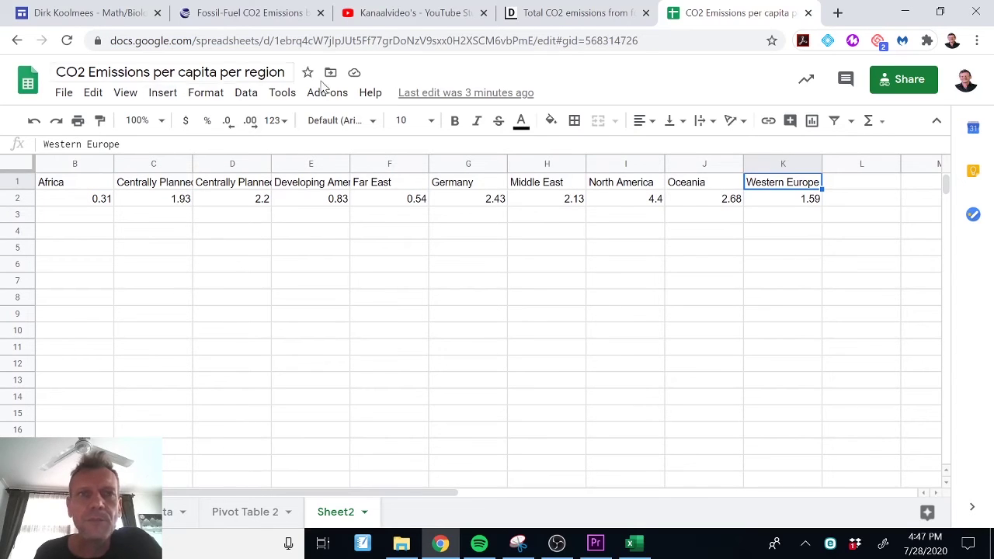
- Switch back to Datawrapper and set the donut's maximum number of slices to 10
{"action": "left_click", "coordinate": [557, 21]}
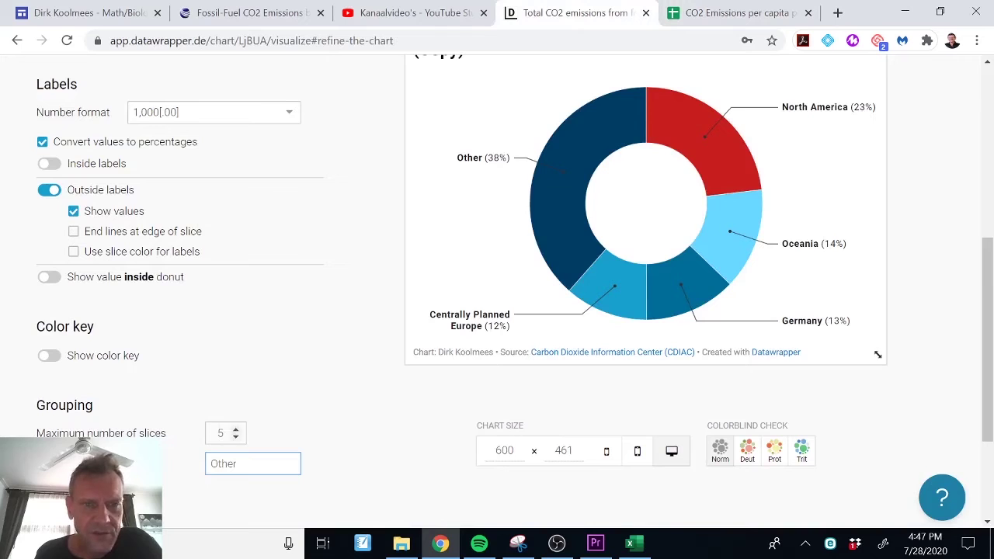
{"action": "left_click", "coordinate": [236, 430]}
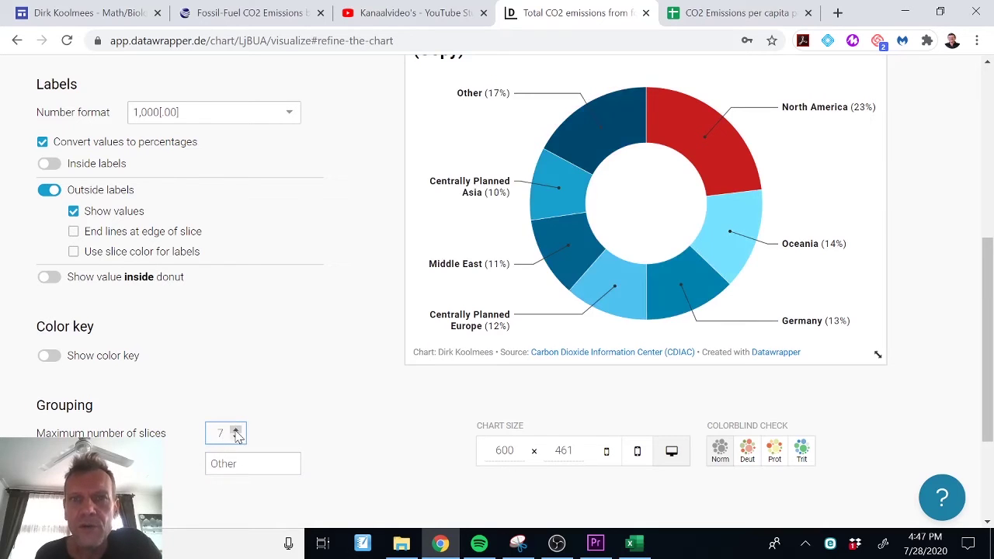
{"action": "left_click", "coordinate": [236, 430]}
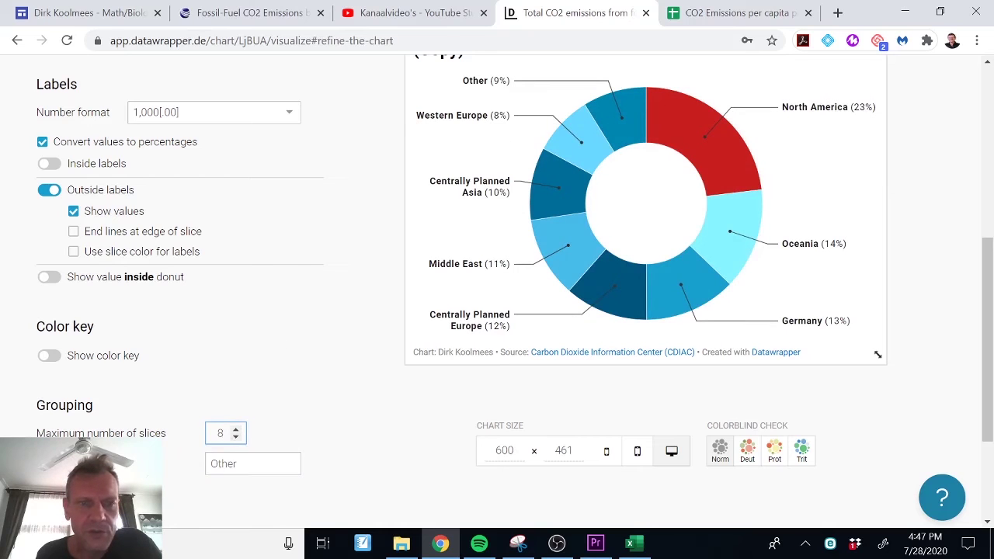
{"action": "left_click", "coordinate": [236, 429]}
{"action": "left_click", "coordinate": [236, 430]}
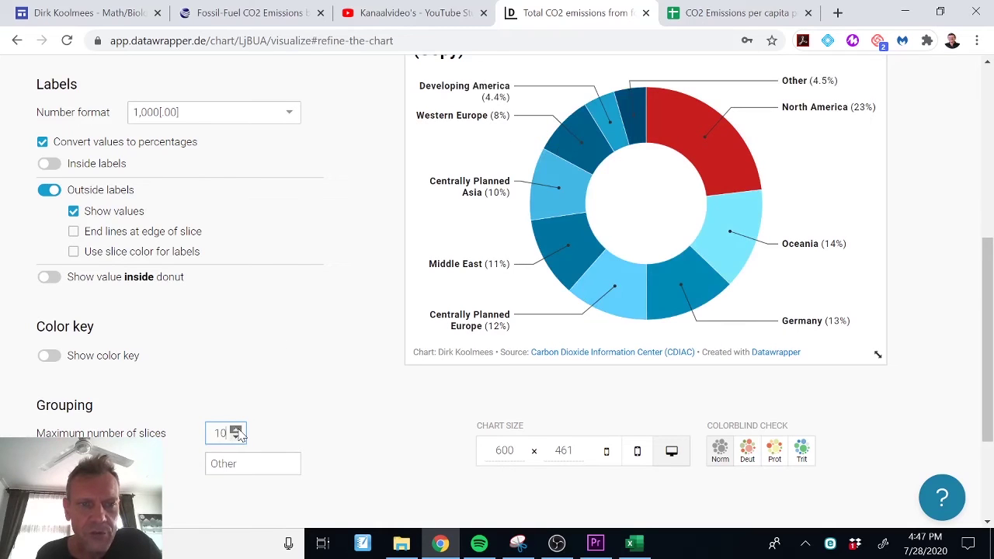
- Open the chart's annotation settings and remove the word "Total" from the start of the title
{"action": "scroll", "coordinate": [282, 314], "scroll_direction": "up", "scroll_amount": 2}
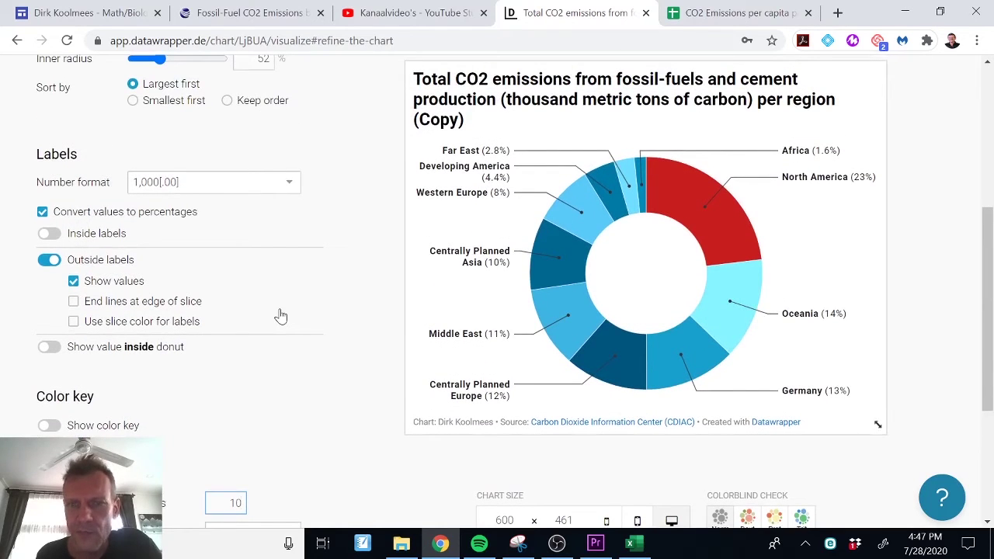
{"action": "scroll", "coordinate": [281, 315], "scroll_direction": "up", "scroll_amount": 1}
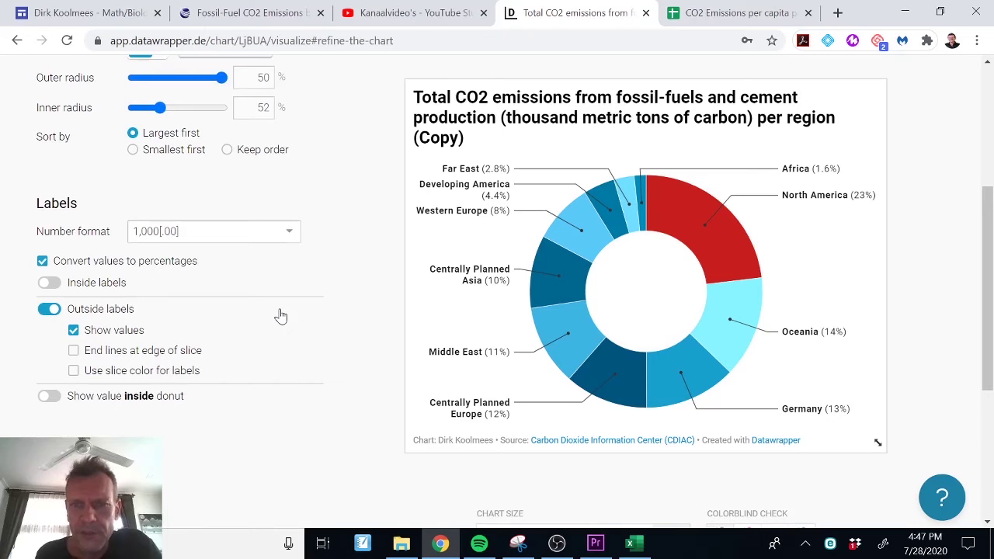
{"action": "scroll", "coordinate": [281, 316], "scroll_direction": "up", "scroll_amount": 5}
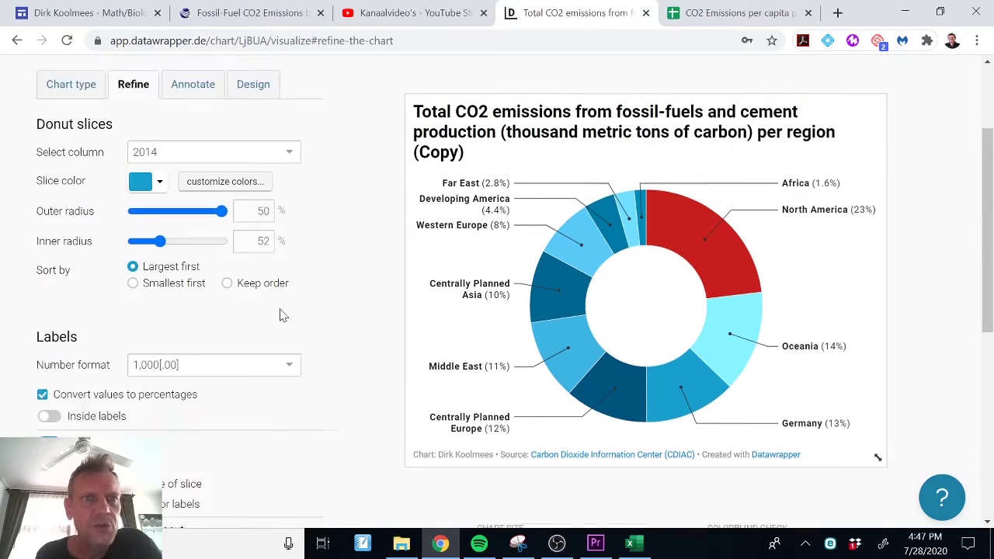
{"action": "left_click", "coordinate": [199, 166]}
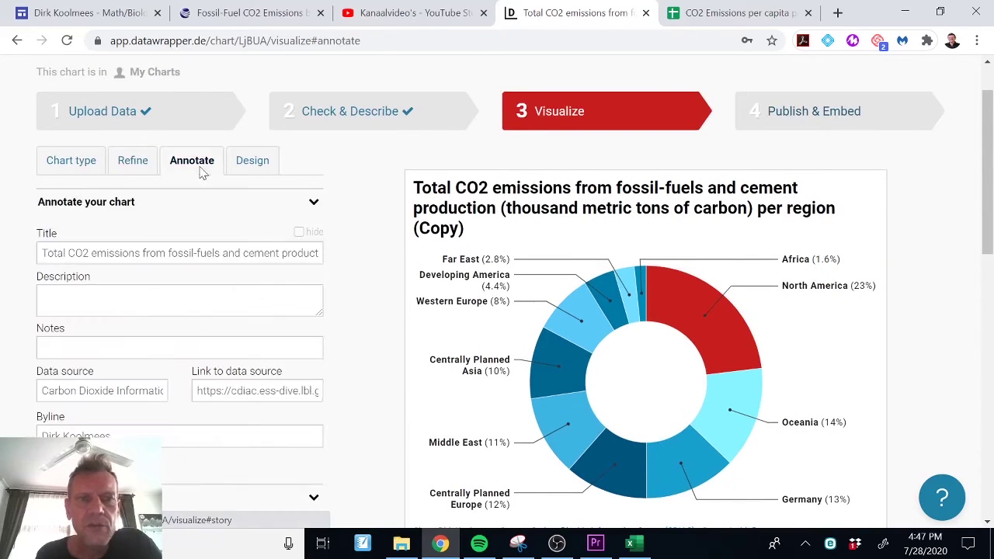
{"action": "scroll", "coordinate": [497, 295], "scroll_direction": "down", "scroll_amount": 1}
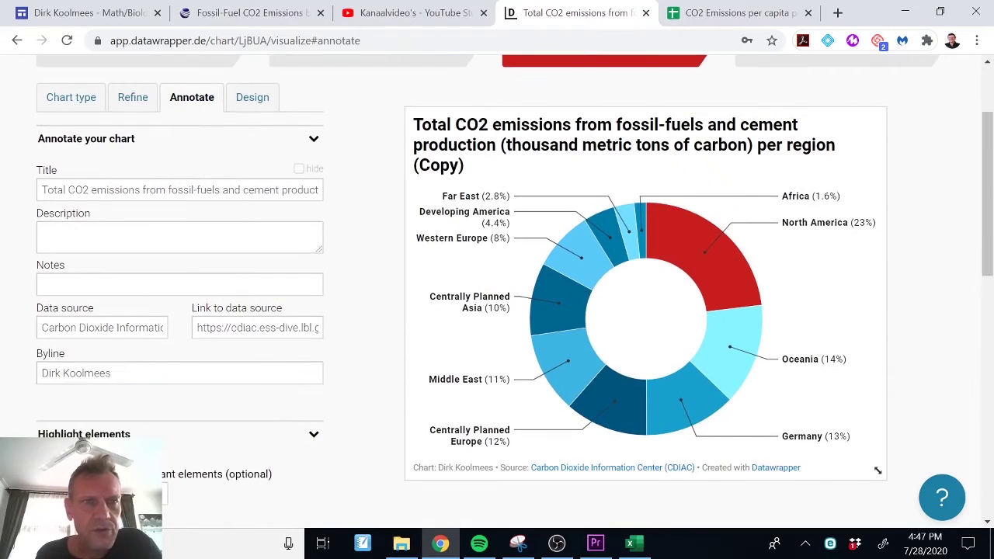
{"action": "left_click", "coordinate": [254, 190]}
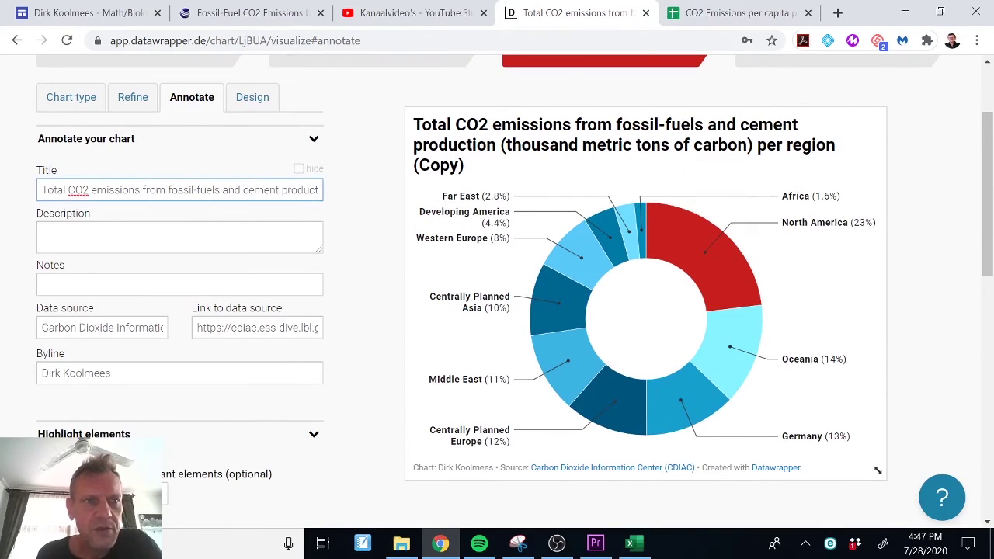
{"action": "key", "text": "Left"}
{"action": "key", "text": "Left"}
{"action": "key", "text": "Left"}
{"action": "key", "text": "Left"}
{"action": "key", "text": "Left"}
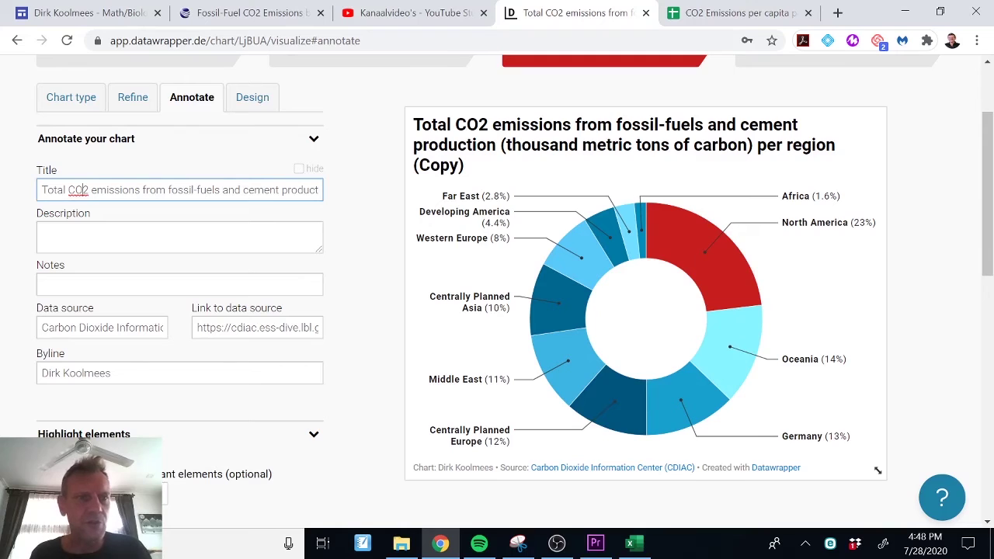
{"action": "key", "text": "BackSpace"}
{"action": "key", "text": "BackSpace"}
{"action": "key", "text": "BackSpace"}
{"action": "key", "text": "BackSpace"}
{"action": "key", "text": "BackSpace"}
{"action": "key", "text": "BackSpace"}
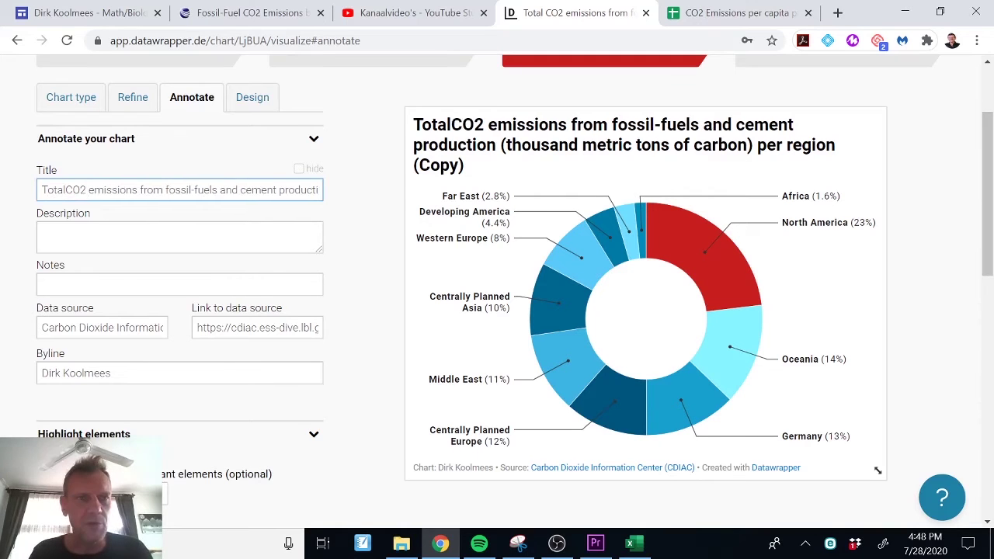
- Insert "per capita" after "CO2 emissions" in the chart title
{"action": "key", "text": "Right"}
{"action": "key", "text": "Right"}
{"action": "key", "text": "Right"}
{"action": "key", "text": "Right"}
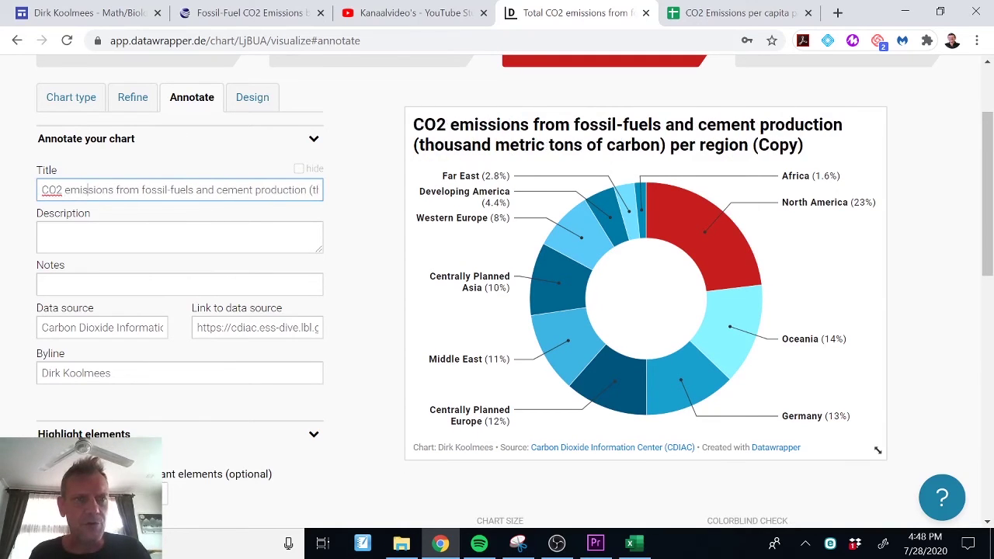
{"action": "type", "text": "per capita"}
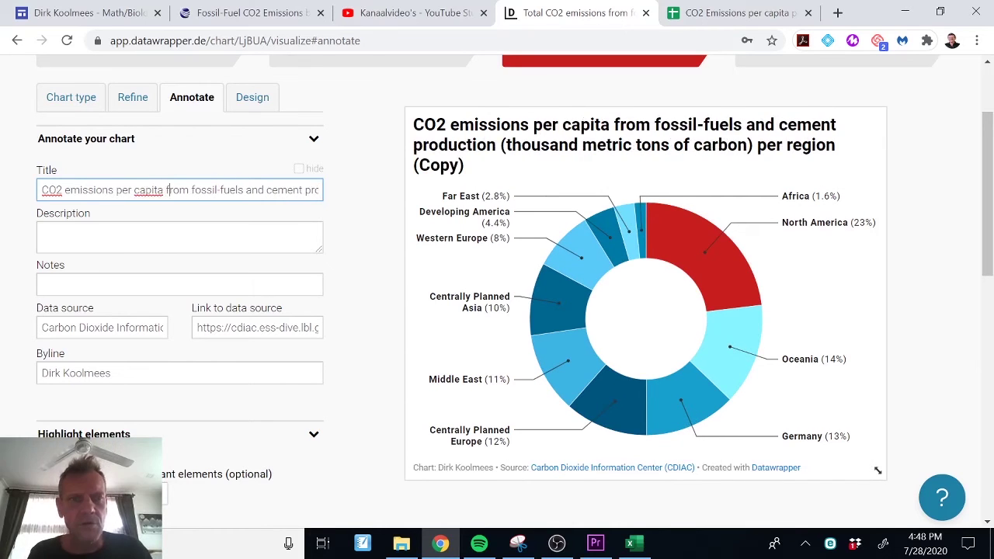
- Replace the title's ending "(thousand metric tons of carbon) per region (Copy)" with "in 2014"
{"action": "key", "text": "Right"}
{"action": "key", "text": "Right"}
{"action": "key", "text": "Right"}
{"action": "key", "text": "Right"}
{"action": "key", "text": "Right"}
{"action": "key", "text": "Right"}
{"action": "key", "text": "Right"}
{"action": "key", "text": "Right"}
{"action": "key", "text": "Right"}
{"action": "key", "text": "Right"}
{"action": "key", "text": "Right"}
{"action": "key", "text": "Right"}
{"action": "key", "text": "Right"}
{"action": "key", "text": "Right"}
{"action": "key", "text": "Right"}
{"action": "key", "text": "Right"}
{"action": "key", "text": "Right"}
{"action": "key", "text": "Right"}
{"action": "key", "text": "Right"}
{"action": "key", "text": "Right"}
{"action": "key", "text": "Right"}
{"action": "key", "text": "Right"}
{"action": "key", "text": "Right"}
{"action": "key", "text": "Right"}
{"action": "key", "text": "Right"}
{"action": "key", "text": "Right"}
{"action": "key", "text": "Right"}
{"action": "key", "text": "Right"}
{"action": "key", "text": "Right"}
{"action": "key", "text": "Right"}
{"action": "key", "text": "Right"}
{"action": "key", "text": "Right"}
{"action": "key", "text": "Right"}
{"action": "key", "text": "Right"}
{"action": "key", "text": "Right"}
{"action": "key", "text": "Right"}
{"action": "key", "text": "Right"}
{"action": "key", "text": "Right"}
{"action": "key", "text": "Right"}
{"action": "key", "text": "Right"}
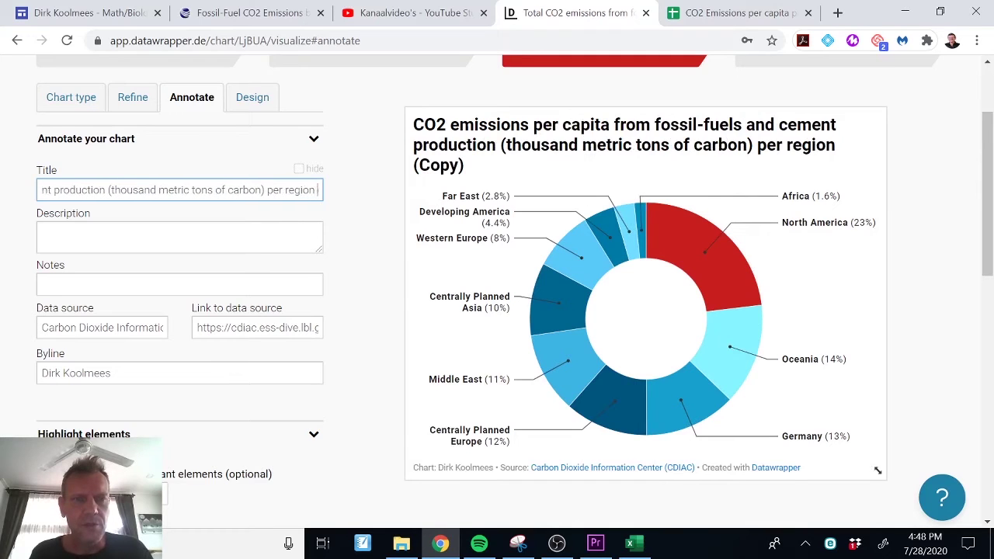
{"action": "key", "text": "BackSpace"}
{"action": "key", "text": "BackSpace"}
{"action": "key", "text": "BackSpace"}
{"action": "key", "text": "BackSpace"}
{"action": "key", "text": "BackSpace"}
{"action": "key", "text": "BackSpace"}
{"action": "key", "text": "BackSpace"}
{"action": "key", "text": "BackSpace"}
{"action": "key", "text": "BackSpace"}
{"action": "key", "text": "BackSpace"}
{"action": "key", "text": "BackSpace"}
{"action": "key", "text": "BackSpace"}
{"action": "key", "text": "BackSpace"}
{"action": "key", "text": "BackSpace"}
{"action": "key", "text": "BackSpace"}
{"action": "key", "text": "BackSpace"}
{"action": "key", "text": "BackSpace"}
{"action": "key", "text": "BackSpace"}
{"action": "key", "text": "BackSpace"}
{"action": "key", "text": "BackSpace"}
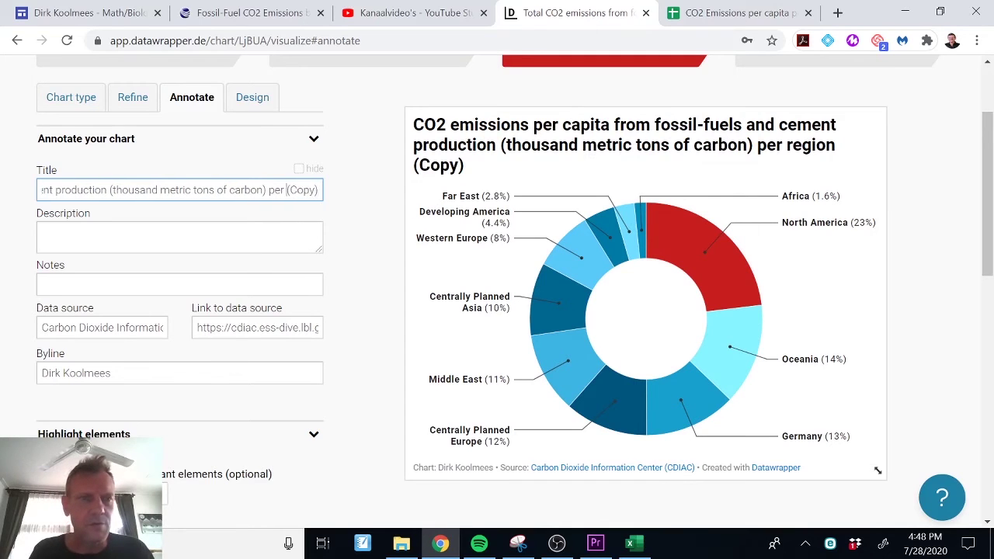
{"action": "key", "text": "BackSpace"}
{"action": "key", "text": "BackSpace"}
{"action": "key", "text": "BackSpace"}
{"action": "key", "text": "BackSpace"}
{"action": "key", "text": "BackSpace"}
{"action": "key", "text": "BackSpace"}
{"action": "key", "text": "BackSpace"}
{"action": "key", "text": "BackSpace"}
{"action": "key", "text": "BackSpace"}
{"action": "key", "text": "BackSpace"}
{"action": "key", "text": "BackSpace"}
{"action": "key", "text": "BackSpace"}
{"action": "key", "text": "BackSpace"}
{"action": "key", "text": "BackSpace"}
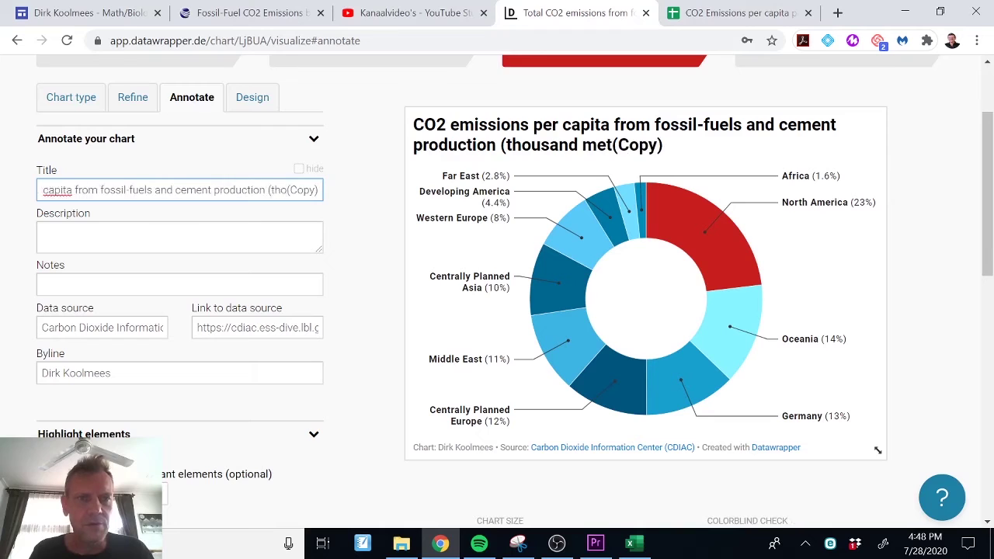
{"action": "key", "text": "BackSpace"}
{"action": "key", "text": "BackSpace"}
{"action": "key", "text": "BackSpace"}
{"action": "key", "text": "BackSpace"}
{"action": "key", "text": "BackSpace"}
{"action": "key", "text": "BackSpace"}
{"action": "key", "text": "BackSpace"}
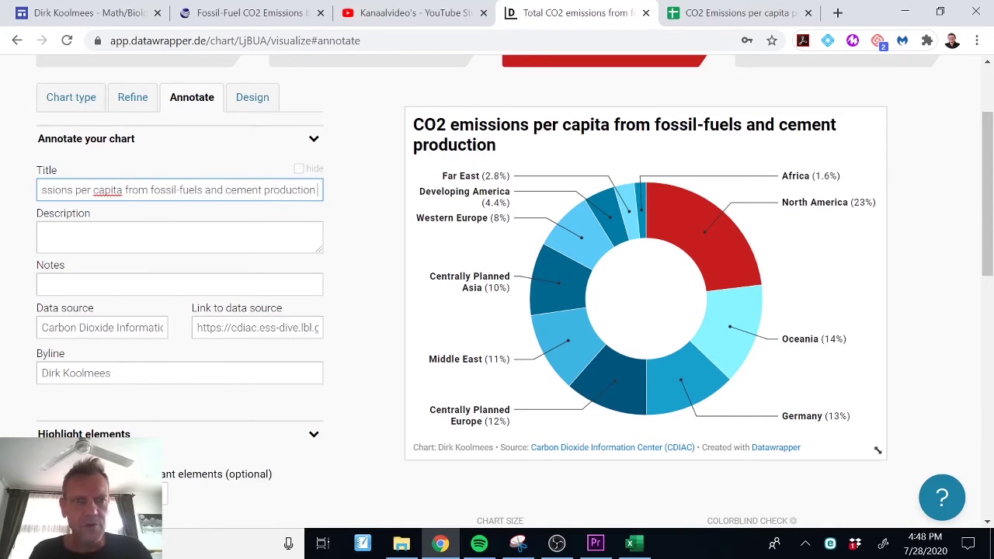
{"action": "type", "text": "in 2014"}
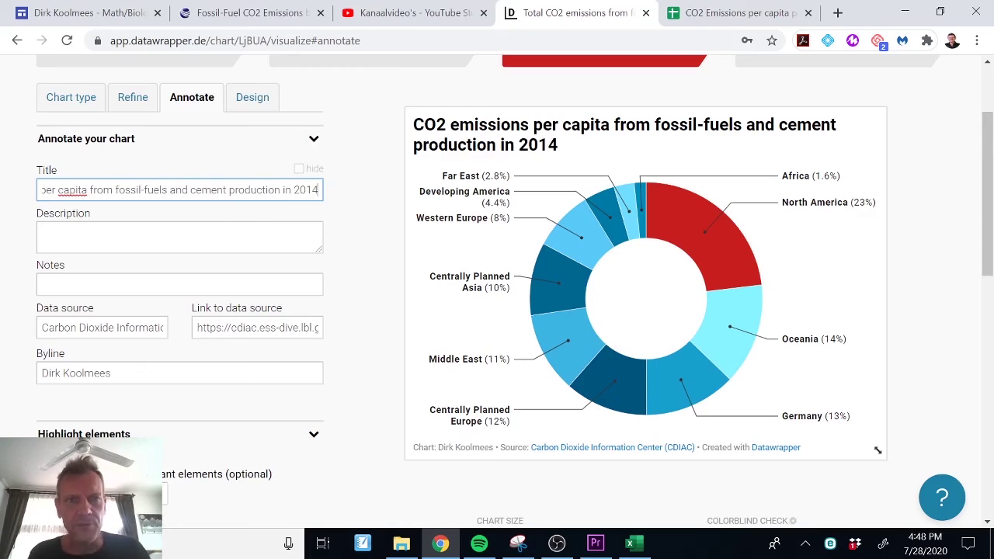
- Highlight North America as the most important element of the chart
{"action": "left_click", "coordinate": [85, 235]}
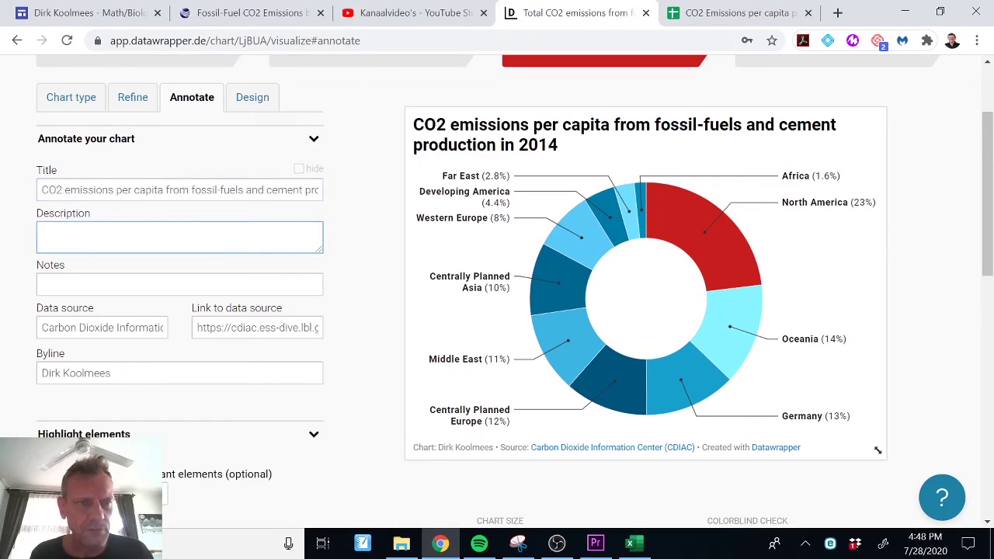
{"action": "left_click", "coordinate": [227, 327]}
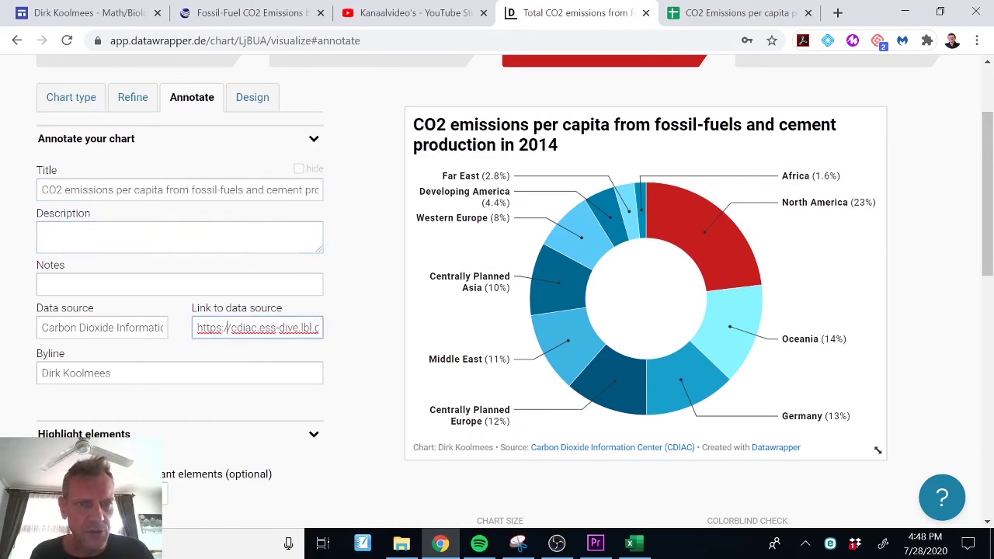
{"action": "scroll", "coordinate": [257, 378], "scroll_direction": "down", "scroll_amount": 1}
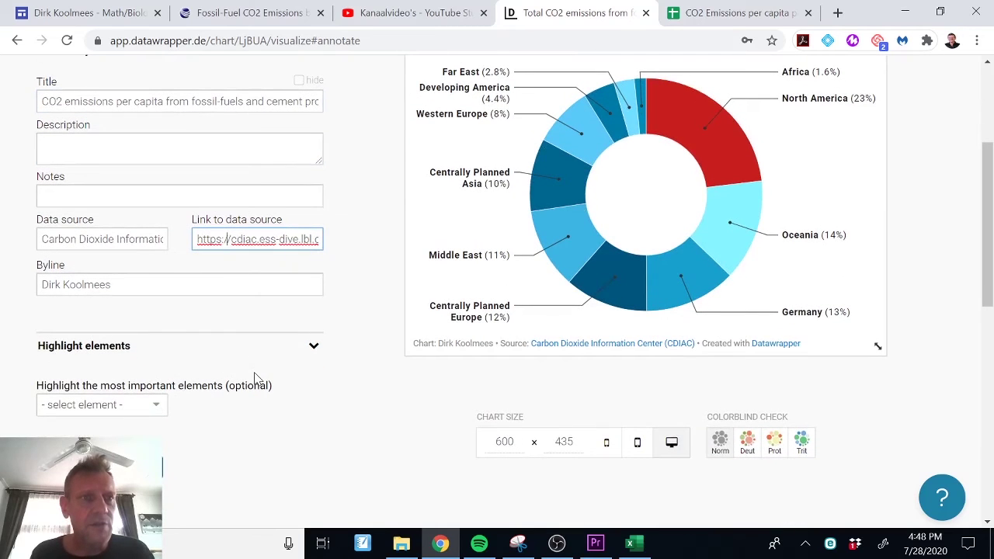
{"action": "scroll", "coordinate": [256, 378], "scroll_direction": "down", "scroll_amount": 1}
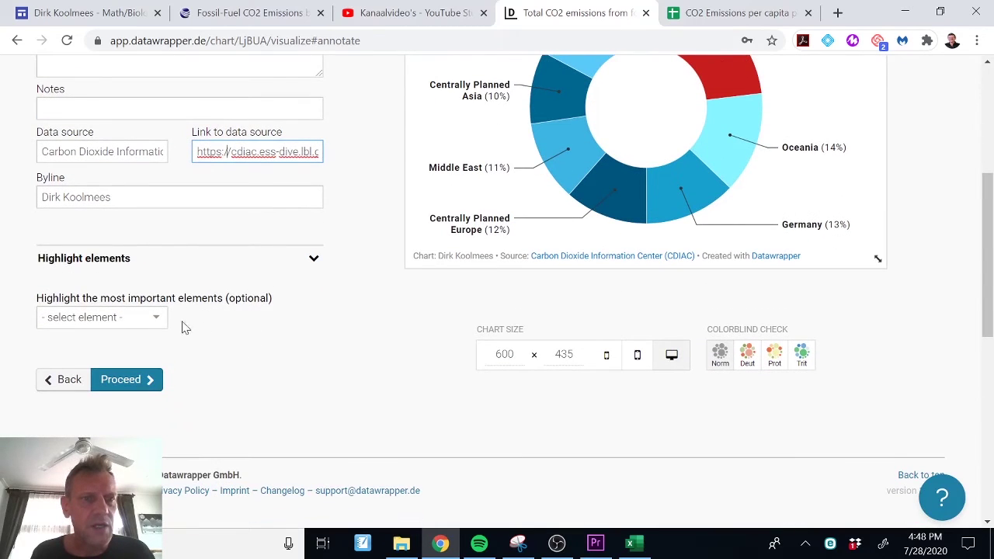
{"action": "left_click", "coordinate": [157, 320]}
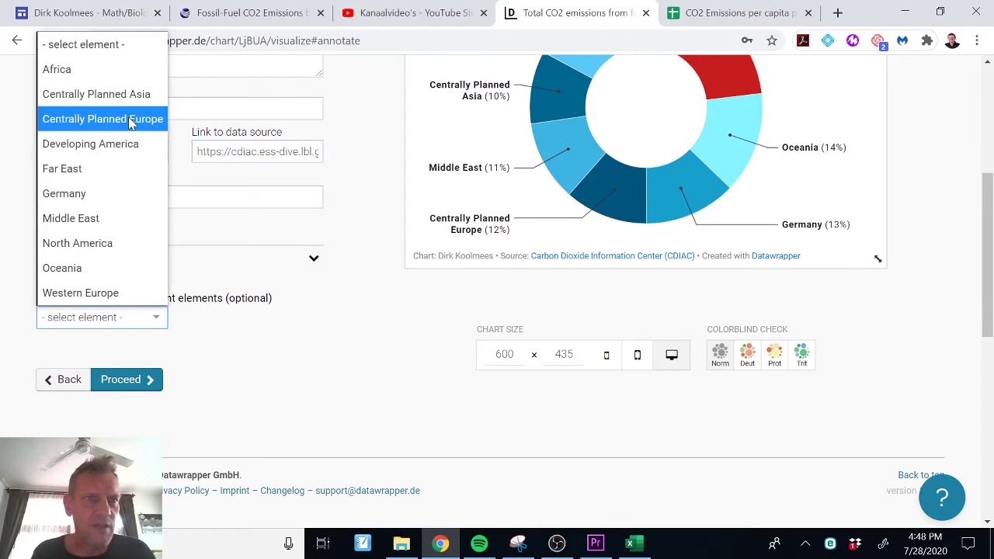
{"action": "left_click", "coordinate": [98, 245]}
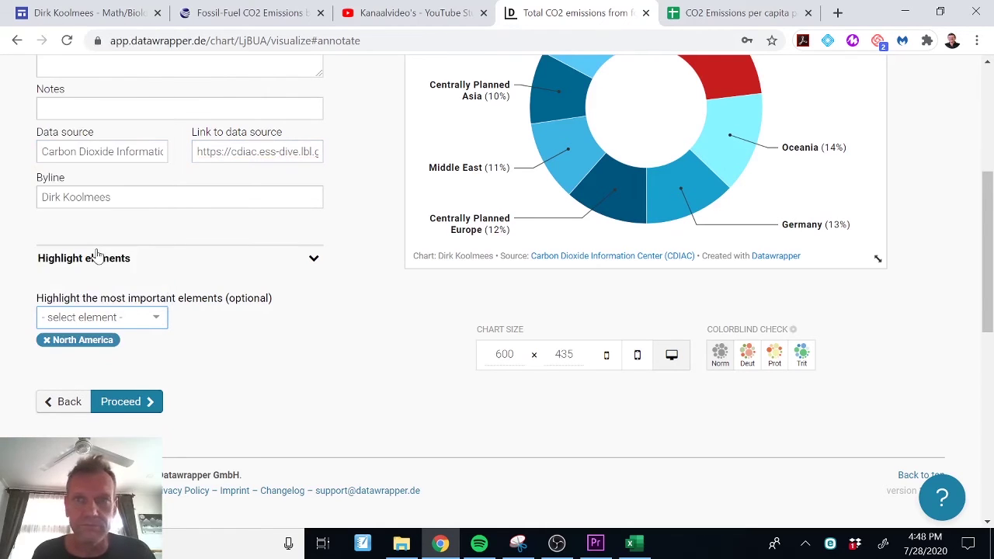
- Change the chart type from donut chart to Range Plot
{"action": "scroll", "coordinate": [242, 317], "scroll_direction": "up", "scroll_amount": 2}
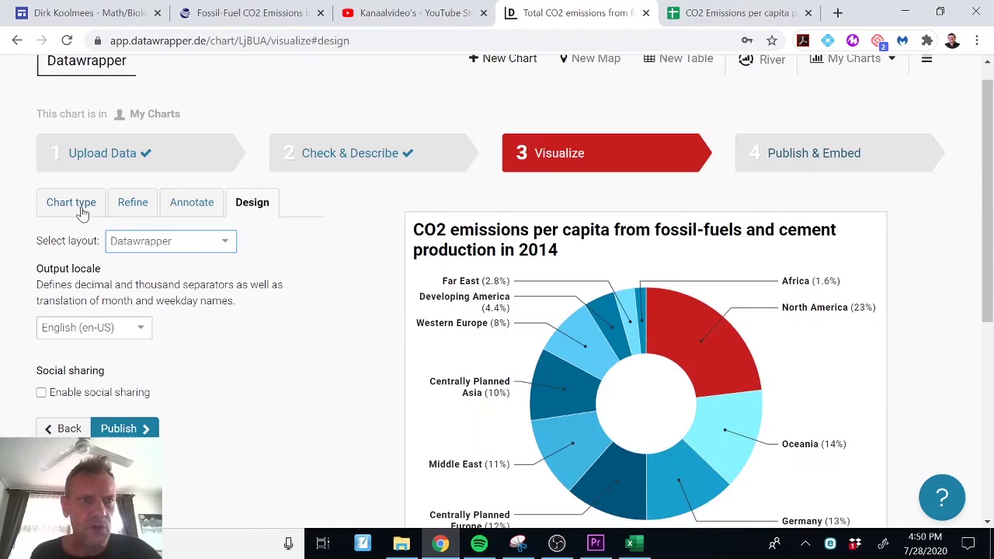
{"action": "left_click", "coordinate": [83, 205]}
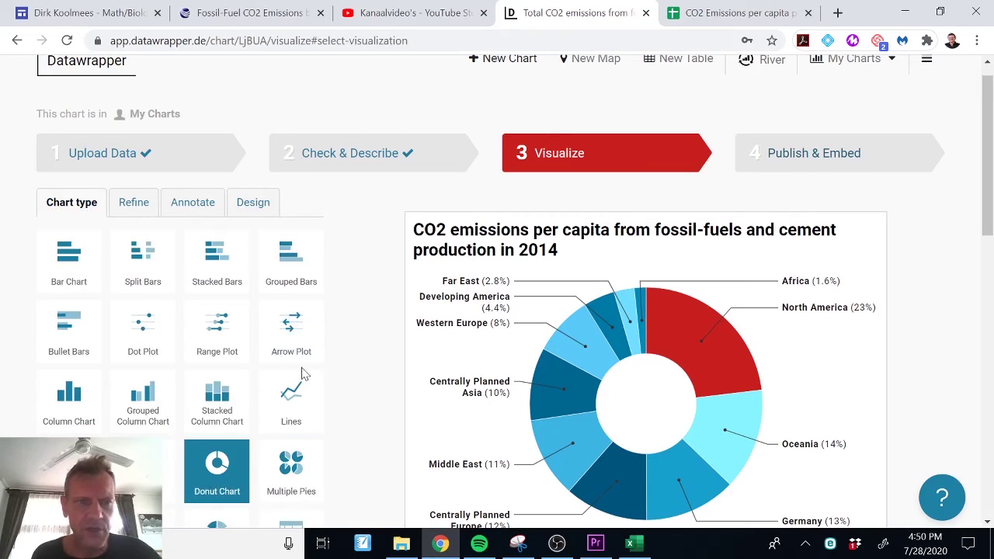
{"action": "left_click", "coordinate": [221, 328]}
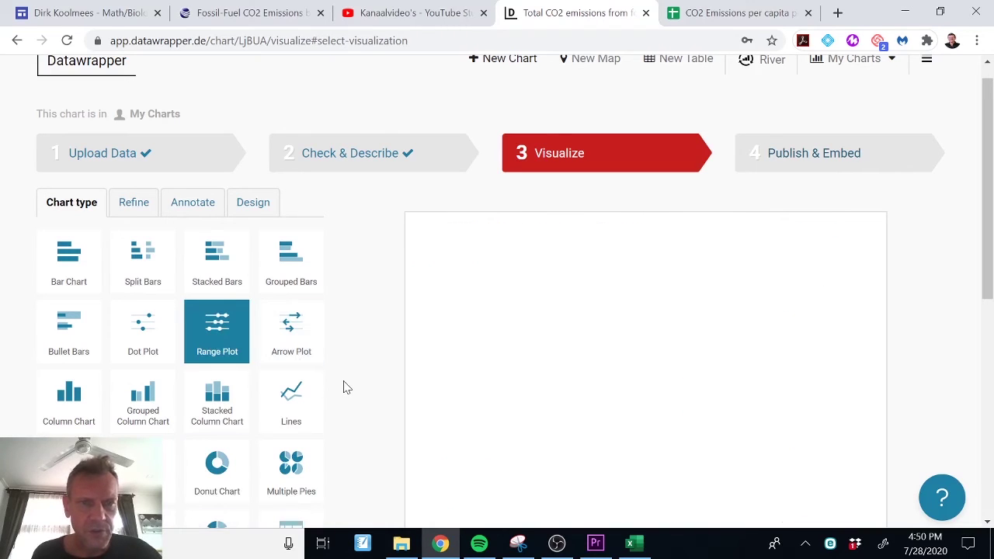
{"action": "scroll", "coordinate": [346, 387], "scroll_direction": "down", "scroll_amount": 2}
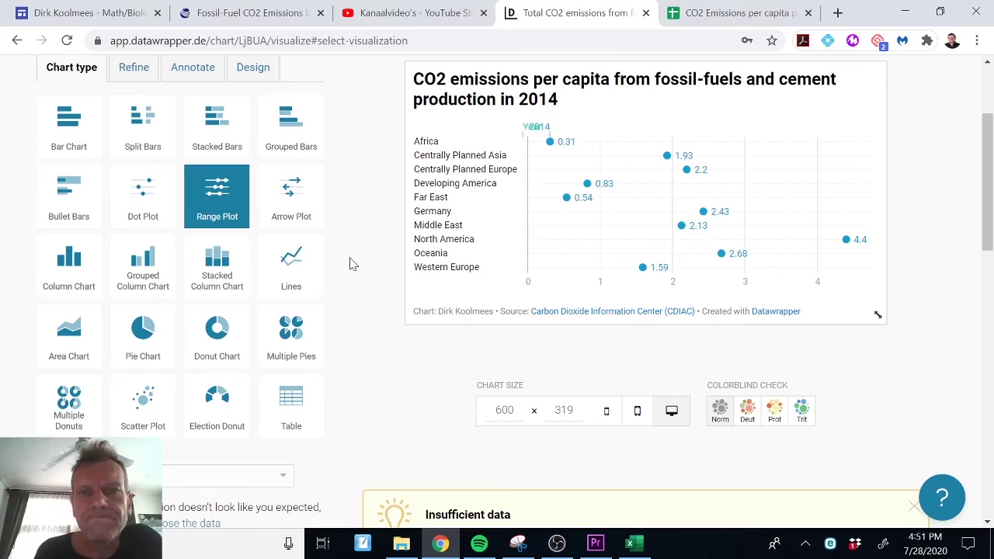
{"action": "scroll", "coordinate": [350, 264], "scroll_direction": "up", "scroll_amount": 1}
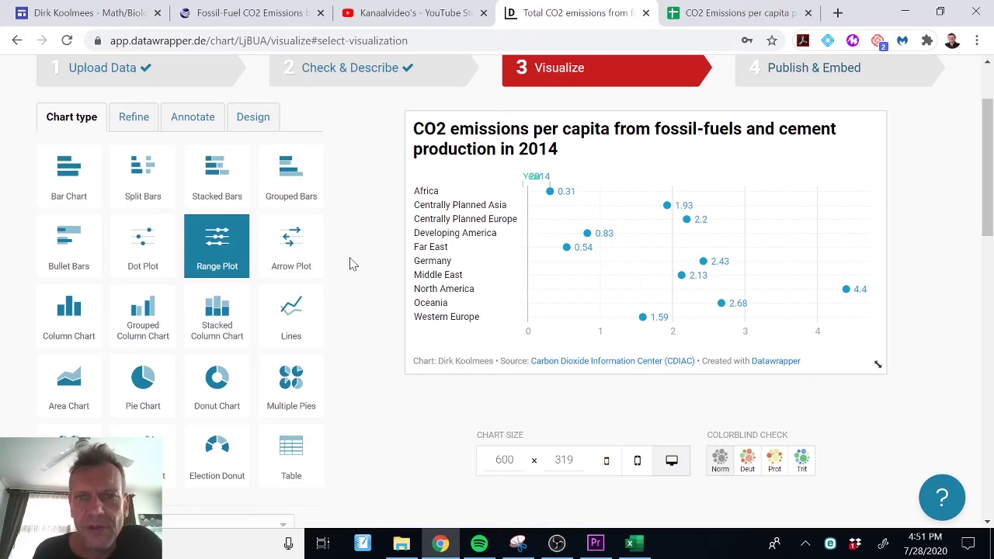
{"action": "scroll", "coordinate": [349, 264], "scroll_direction": "up", "scroll_amount": 1}
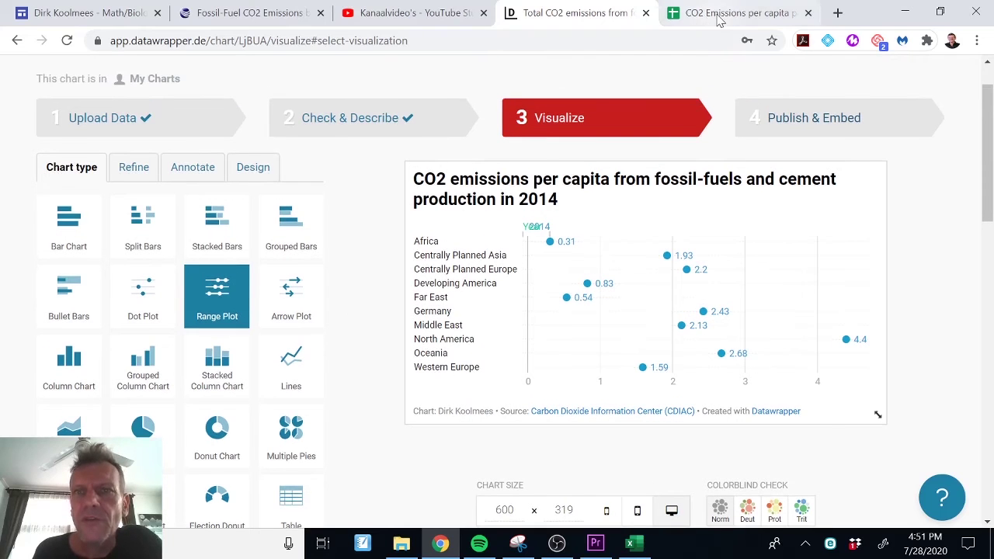
- Switch to the Google Sheets data and remove the "where A = 2014" condition from the QUERY formula in cell A2 of Sheet2
{"action": "left_click", "coordinate": [720, 14]}
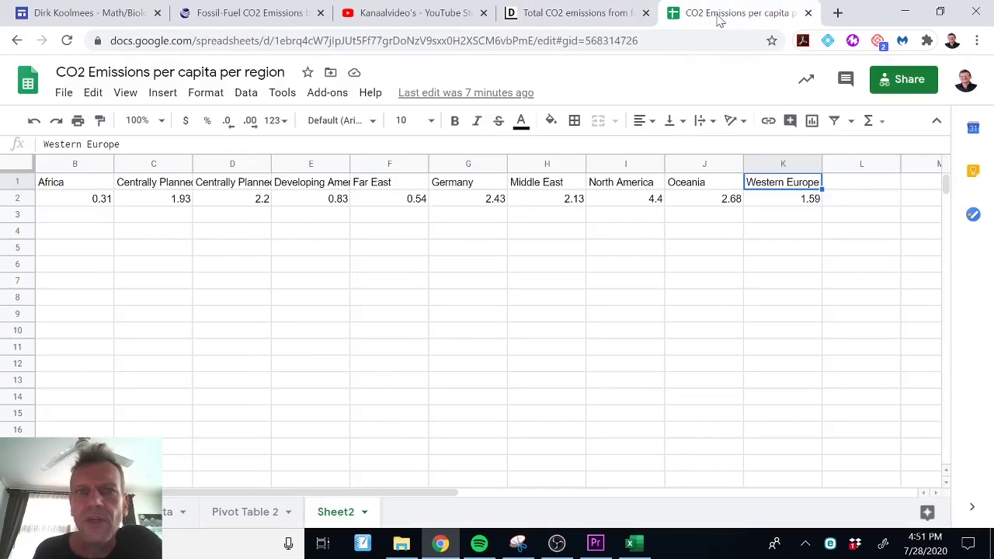
{"action": "left_click", "coordinate": [67, 203]}
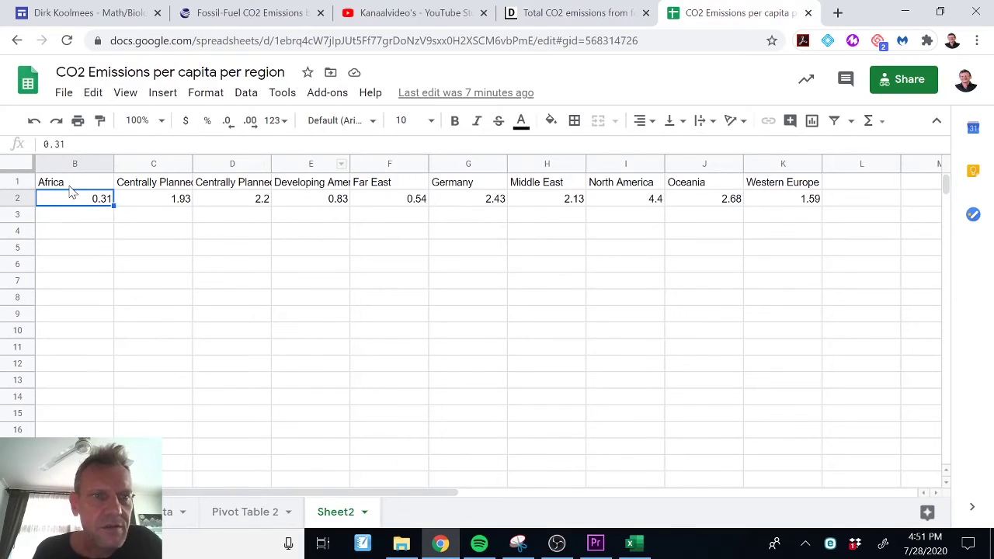
{"action": "left_click", "coordinate": [69, 188]}
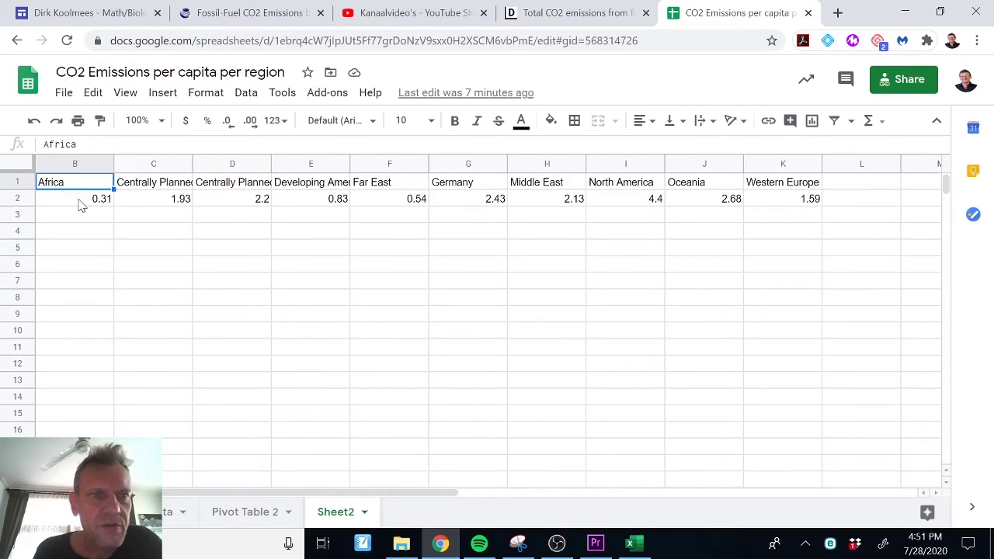
{"action": "left_click", "coordinate": [81, 204]}
{"action": "left_click", "coordinate": [71, 223]}
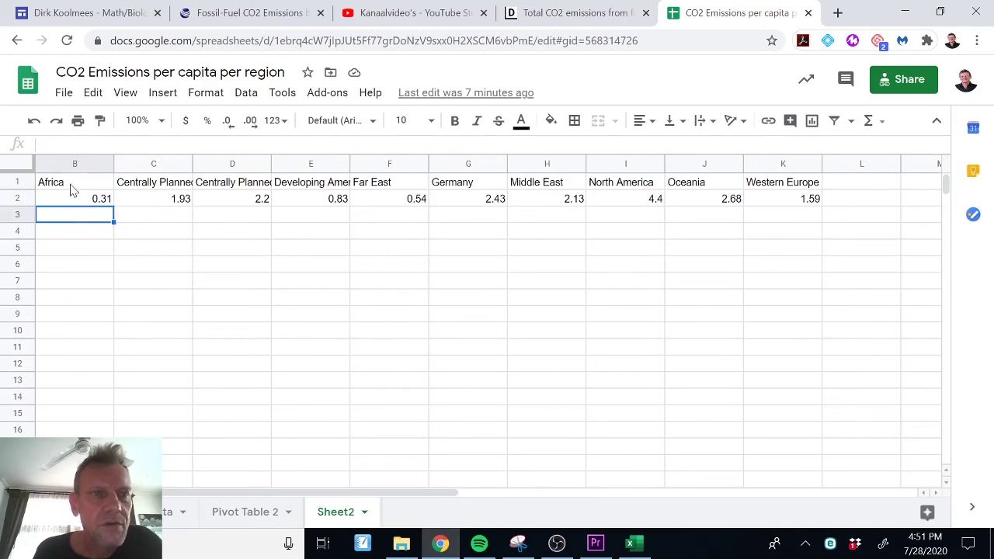
{"action": "left_click", "coordinate": [71, 186]}
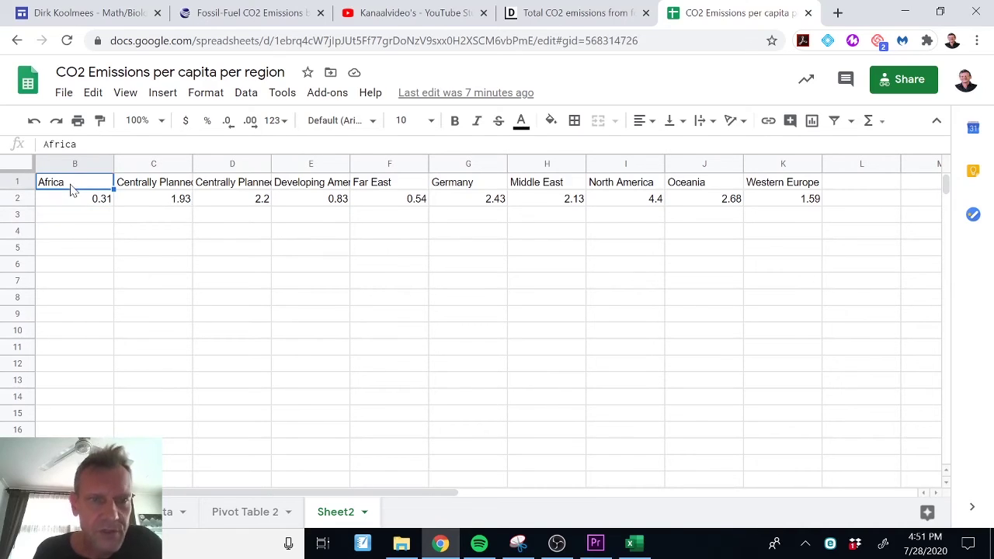
{"action": "left_click", "coordinate": [122, 186]}
{"action": "scroll", "coordinate": [97, 211], "scroll_direction": "left", "scroll_amount": 1}
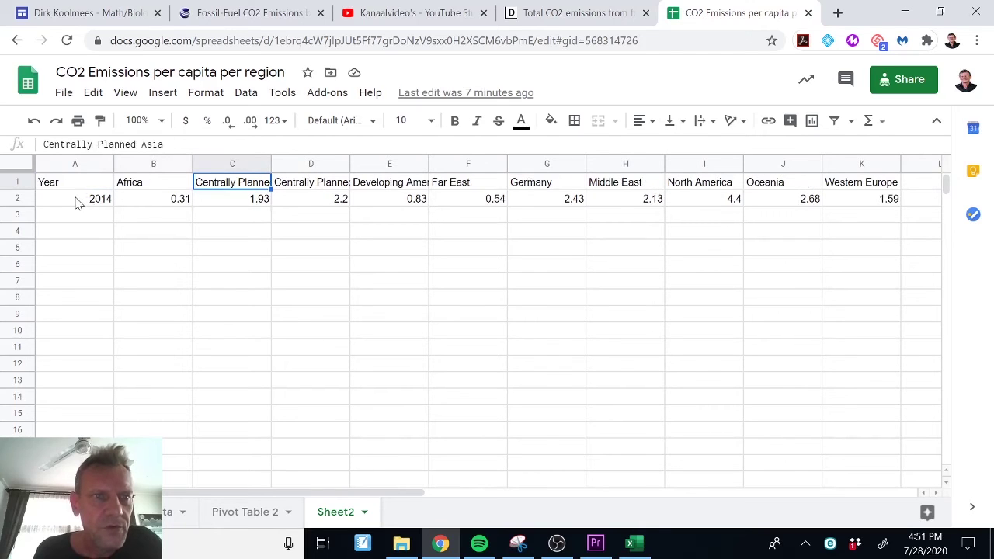
{"action": "left_click", "coordinate": [80, 200]}
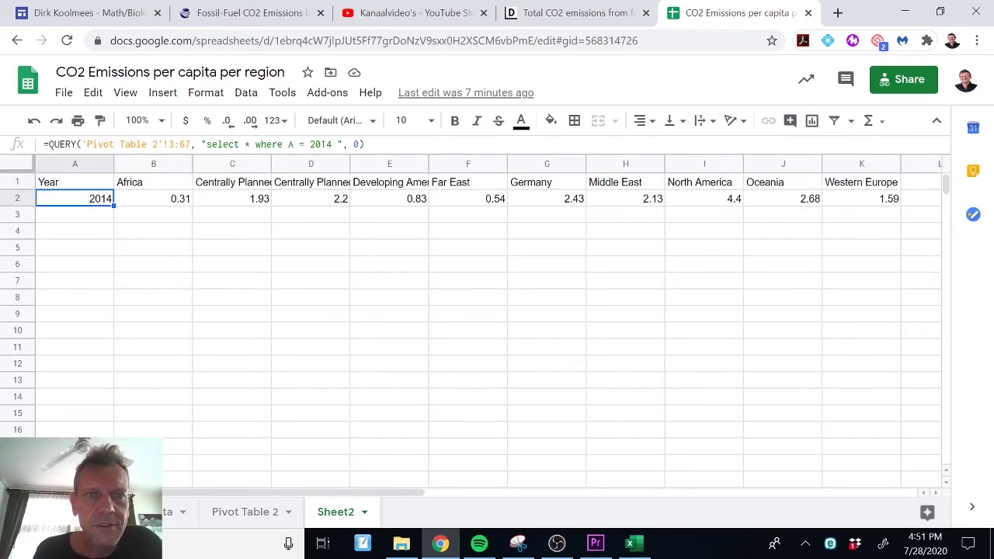
{"action": "left_click", "coordinate": [331, 144]}
{"action": "key", "text": "BackSpace"}
{"action": "key", "text": "BackSpace"}
{"action": "key", "text": "BackSpace"}
{"action": "key", "text": "BackSpace"}
{"action": "key", "text": "BackSpace"}
{"action": "key", "text": "BackSpace"}
{"action": "key", "text": "BackSpace"}
{"action": "key", "text": "BackSpace"}
{"action": "key", "text": "BackSpace"}
{"action": "key", "text": "BackSpace"}
{"action": "key", "text": "BackSpace"}
{"action": "key", "text": "BackSpace"}
{"action": "key", "text": "BackSpace"}
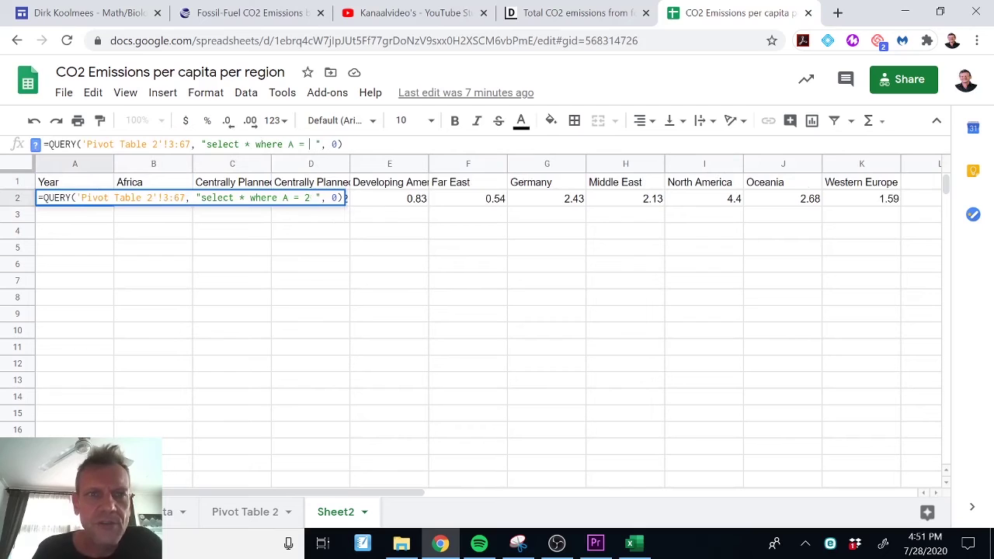
{"action": "key", "text": "BackSpace"}
{"action": "key", "text": "BackSpace"}
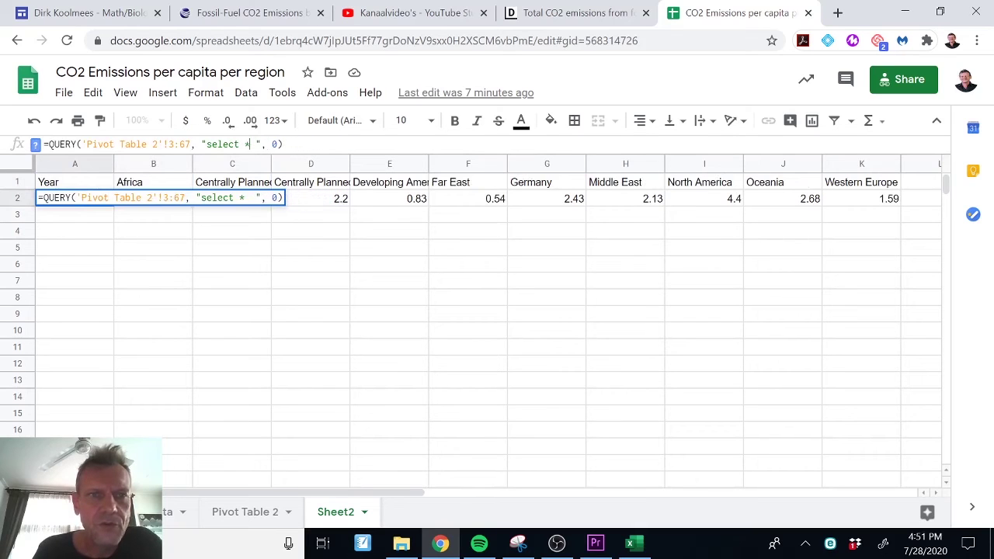
{"action": "key", "text": "Return"}
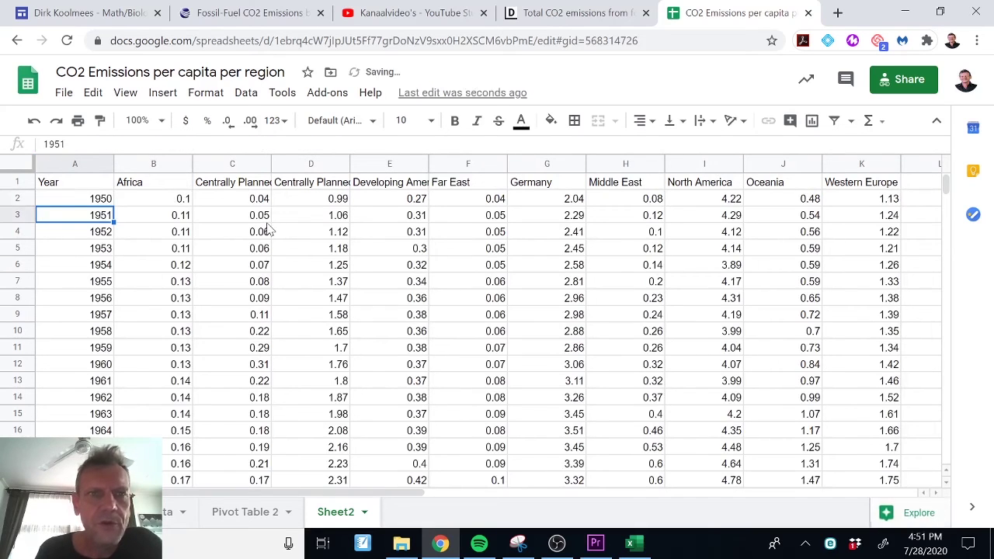
{"action": "key", "text": "ctrl+l"}
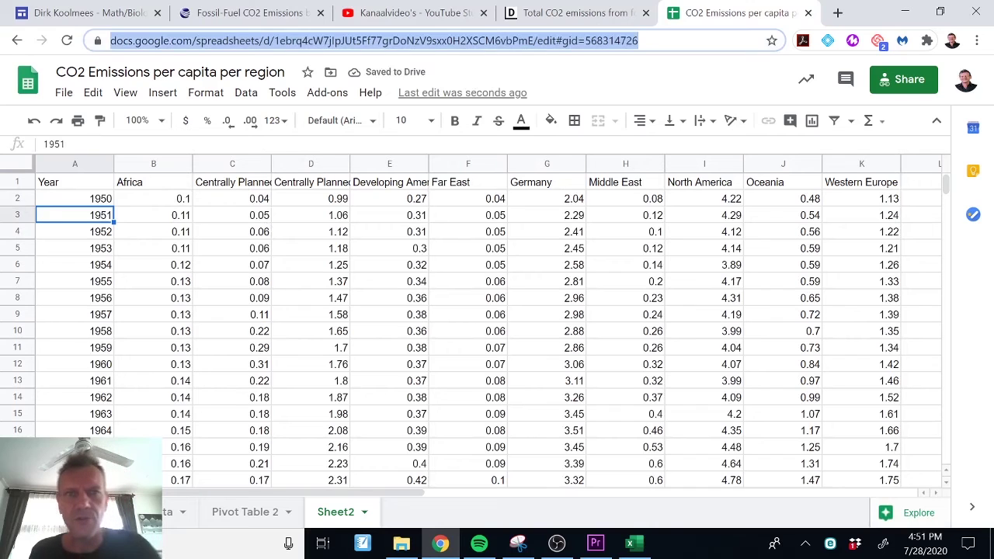
- Switch to Datawrapper, load the sheet's data for checking, transpose it so years form the rows, and return to visualizing the chart
{"action": "left_click", "coordinate": [572, 17]}
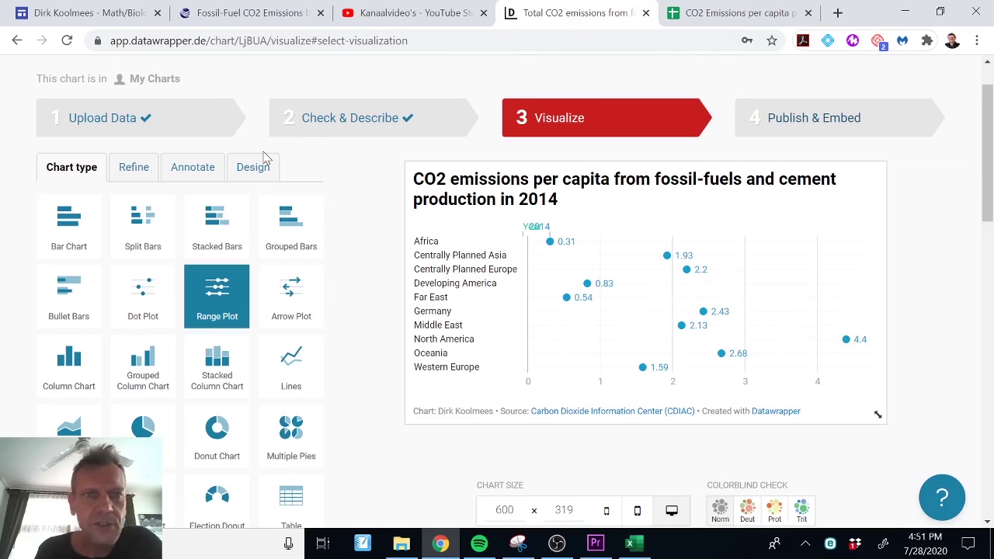
{"action": "left_click", "coordinate": [349, 120]}
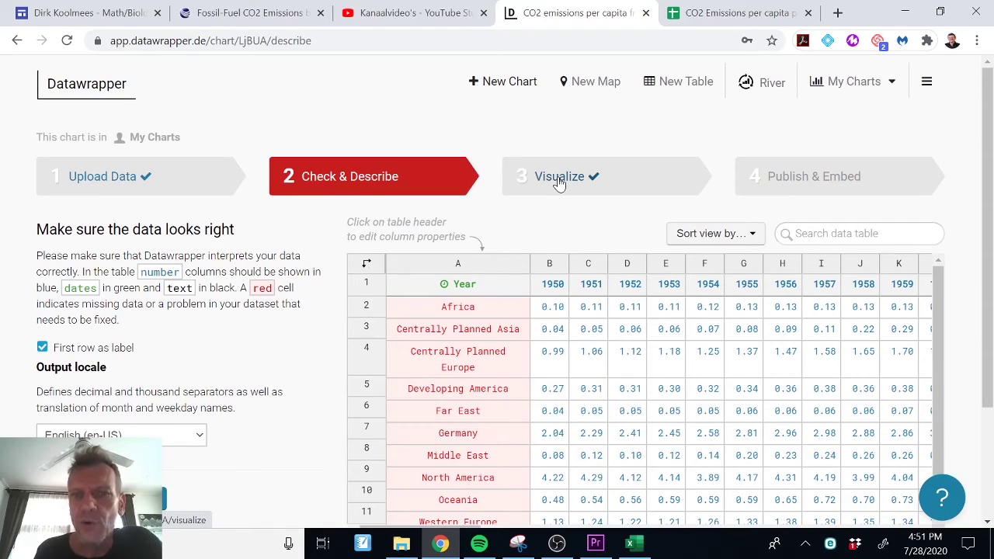
{"action": "left_click", "coordinate": [364, 268]}
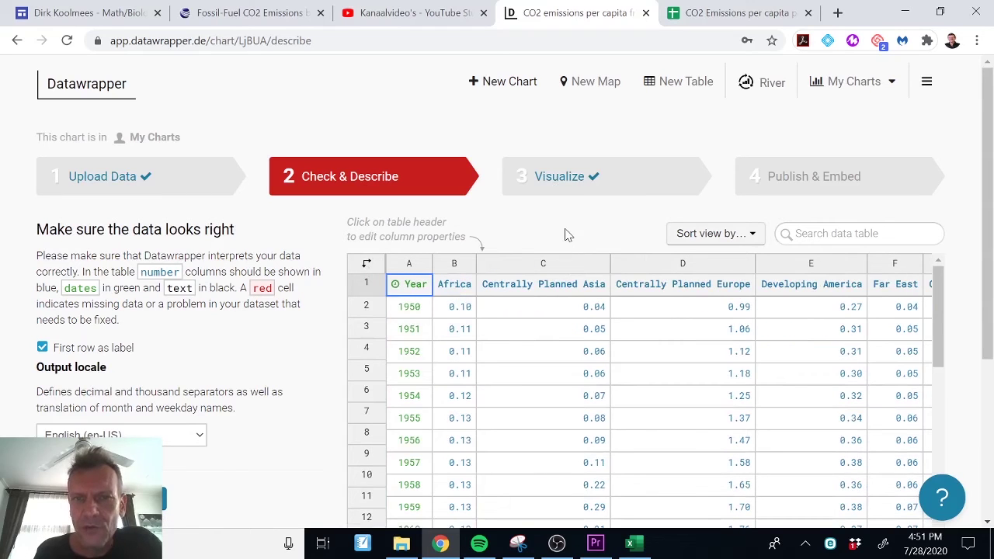
{"action": "left_click", "coordinate": [564, 191]}
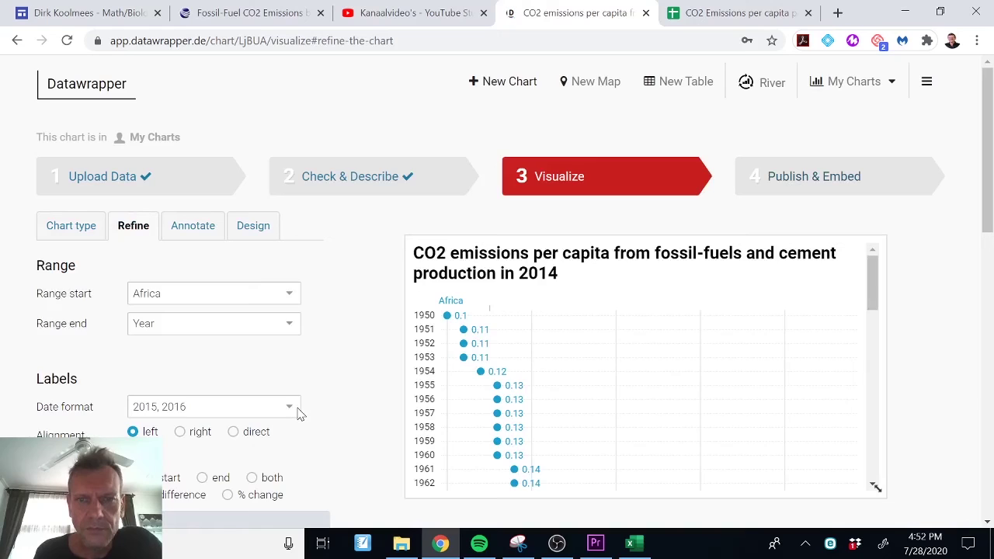
- Set the range plot's range start to Year and its range end to Germany
{"action": "scroll", "coordinate": [369, 397], "scroll_direction": "down", "scroll_amount": 4}
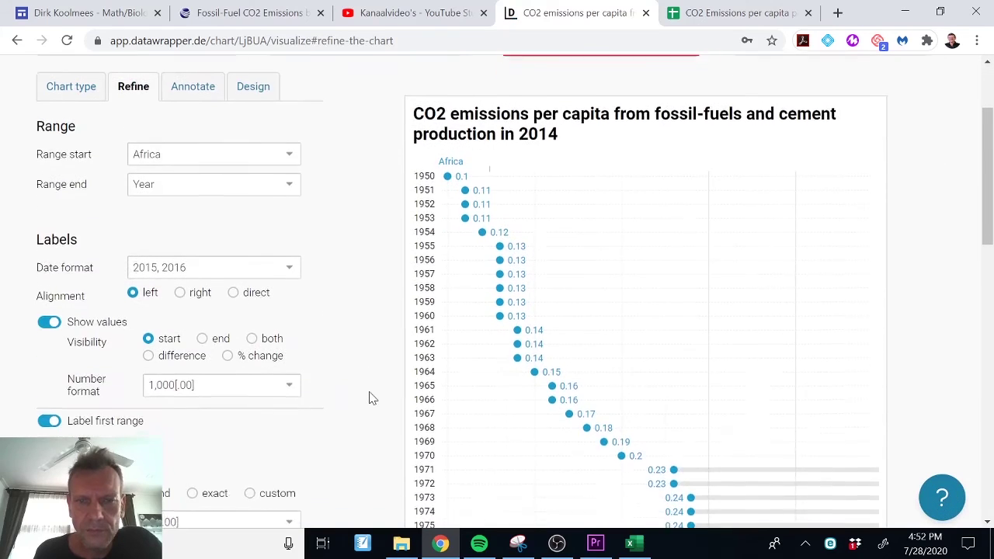
{"action": "scroll", "coordinate": [369, 398], "scroll_direction": "down", "scroll_amount": 6}
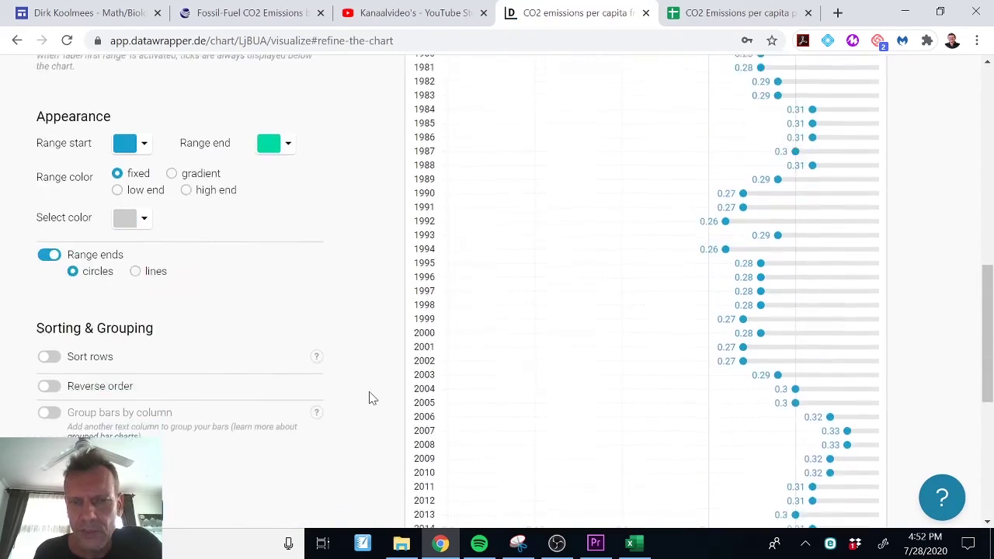
{"action": "scroll", "coordinate": [369, 397], "scroll_direction": "up", "scroll_amount": 3}
{"action": "scroll", "coordinate": [369, 398], "scroll_direction": "up", "scroll_amount": 6}
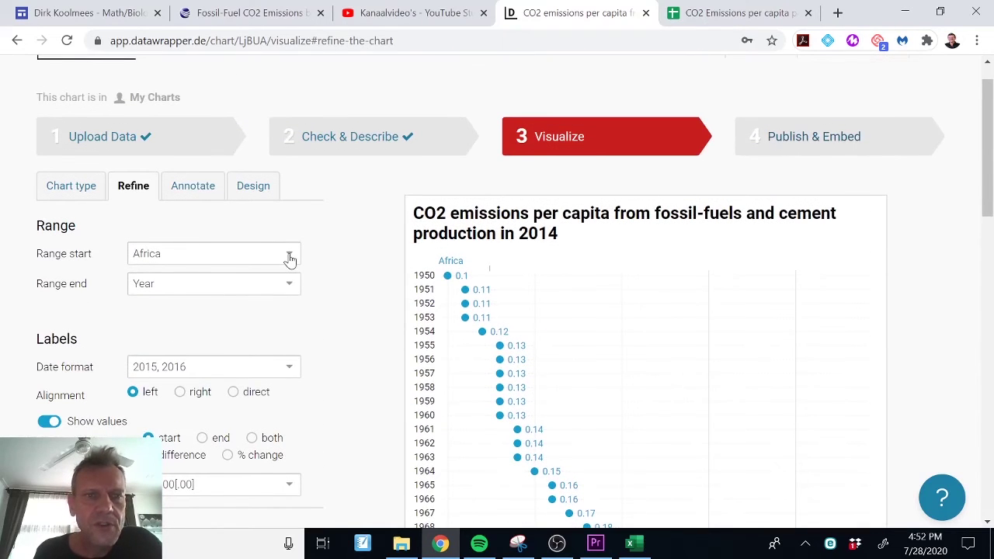
{"action": "left_click", "coordinate": [288, 257]}
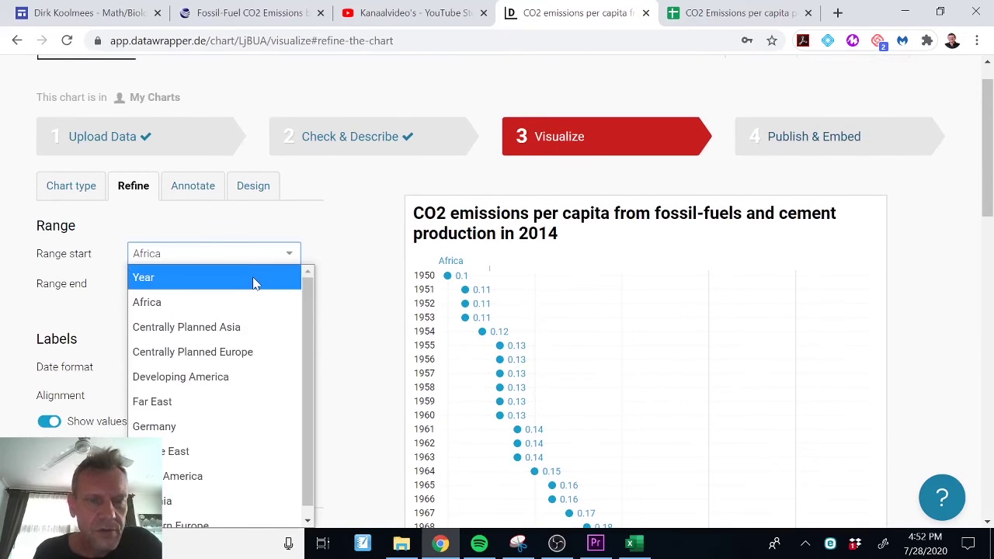
{"action": "left_click", "coordinate": [255, 281]}
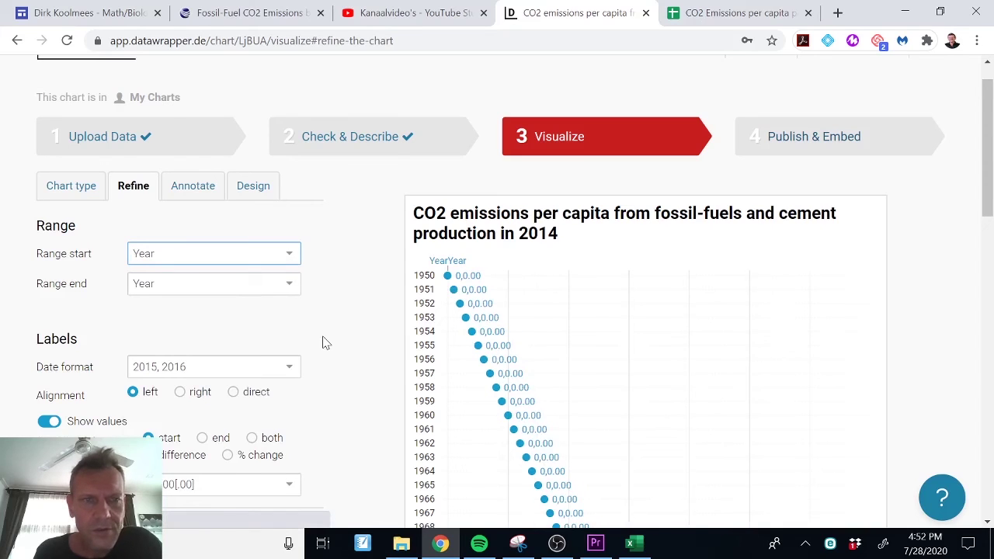
{"action": "left_click", "coordinate": [288, 289]}
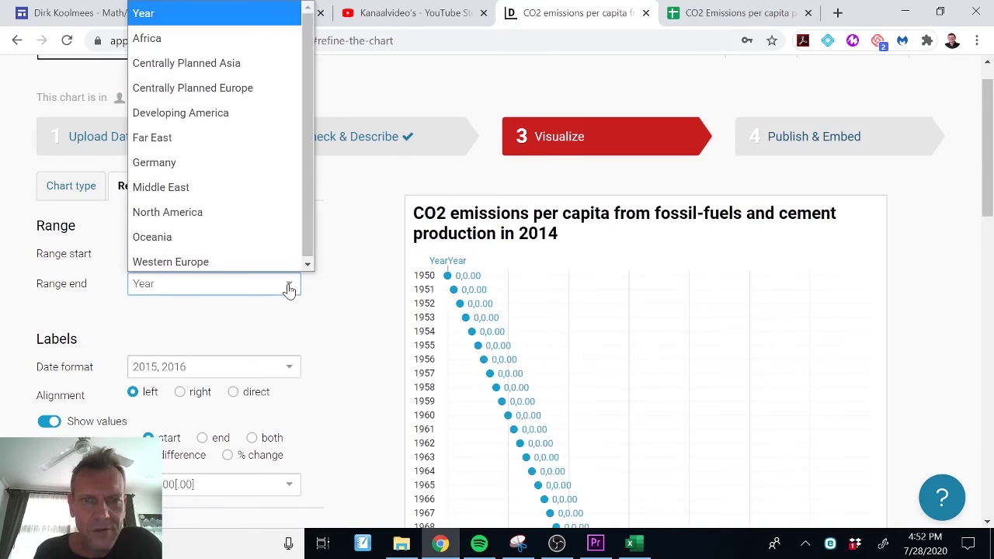
{"action": "left_click", "coordinate": [237, 164]}
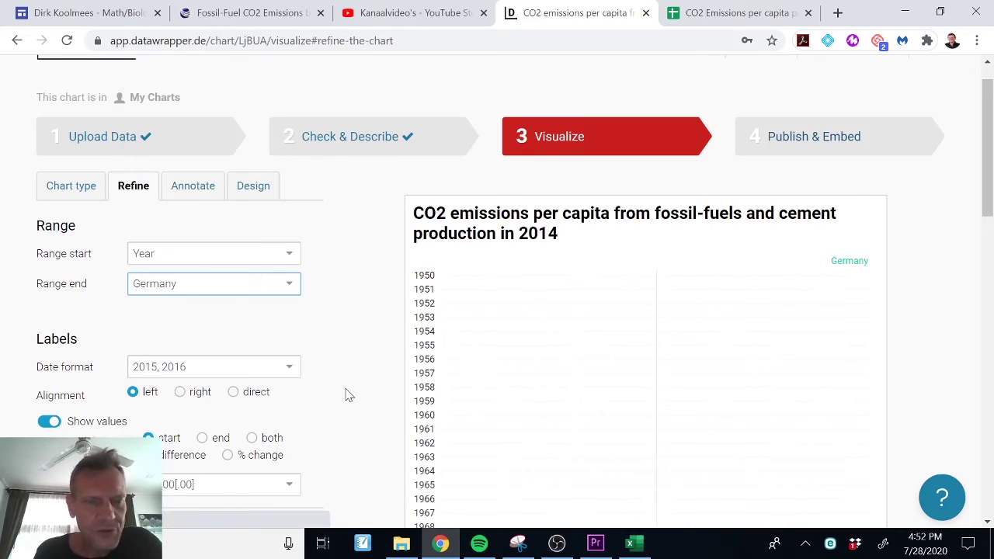
{"action": "scroll", "coordinate": [349, 395], "scroll_direction": "down", "scroll_amount": 15}
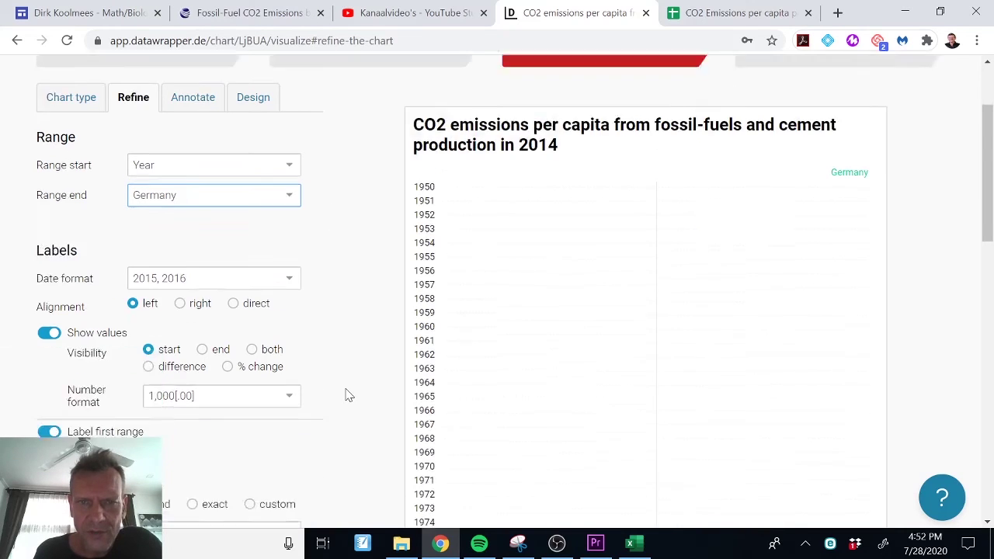
{"action": "scroll", "coordinate": [349, 395], "scroll_direction": "up", "scroll_amount": 15}
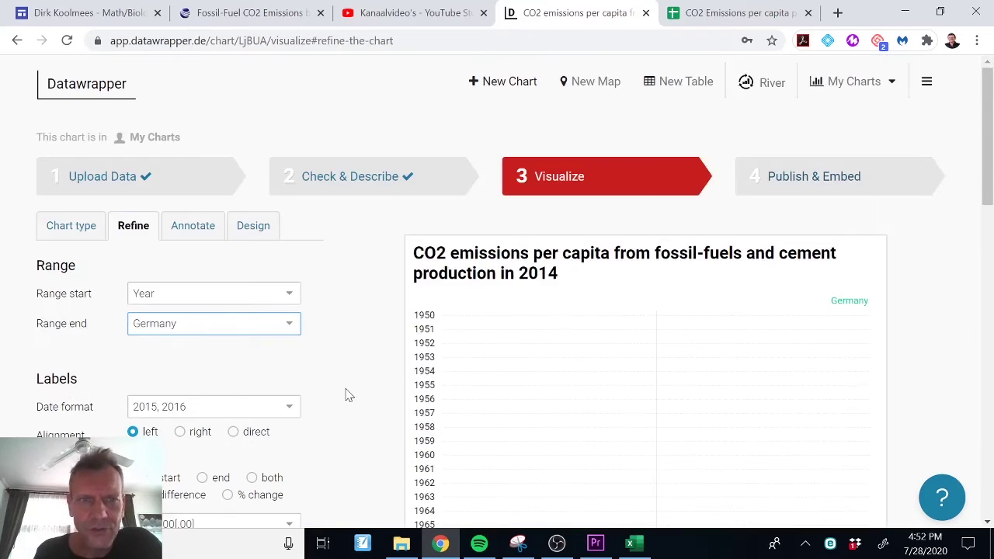
- Transpose the data table again so the regions form the rows, and return to visualizing the chart
{"action": "left_click", "coordinate": [359, 184]}
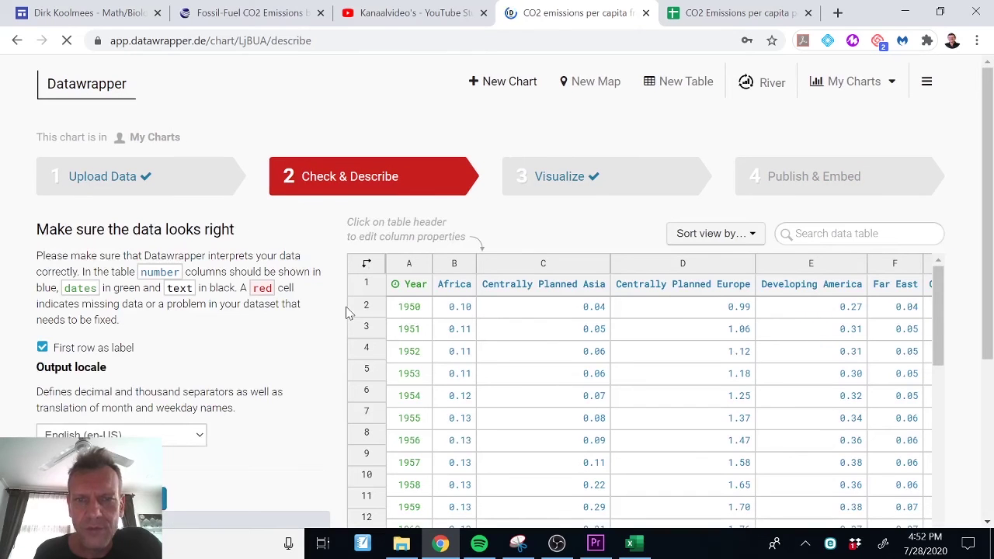
{"action": "left_click", "coordinate": [365, 265]}
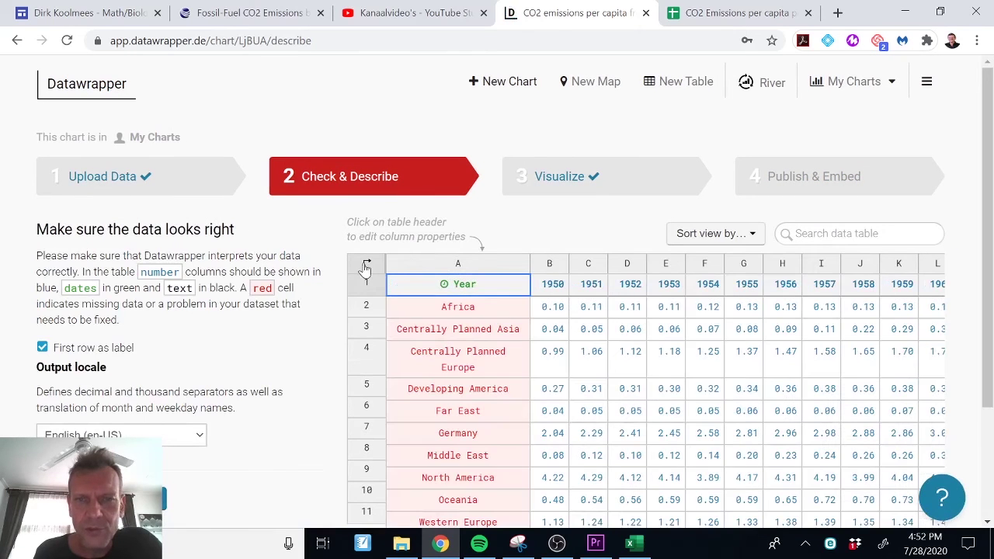
{"action": "left_click", "coordinate": [566, 178]}
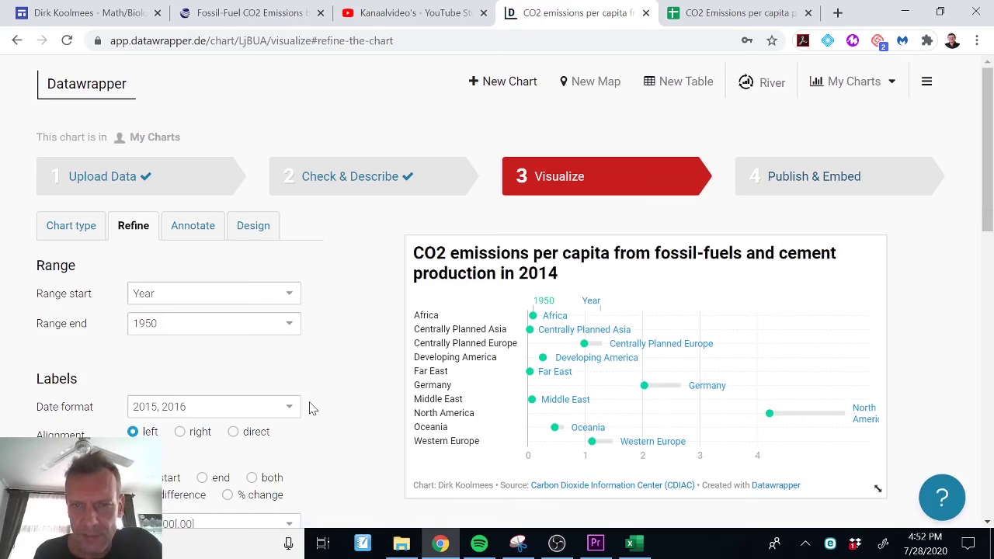
- Set the range plot's range start to 1950 and its range end to 2014
{"action": "scroll", "coordinate": [309, 407], "scroll_direction": "down", "scroll_amount": 3}
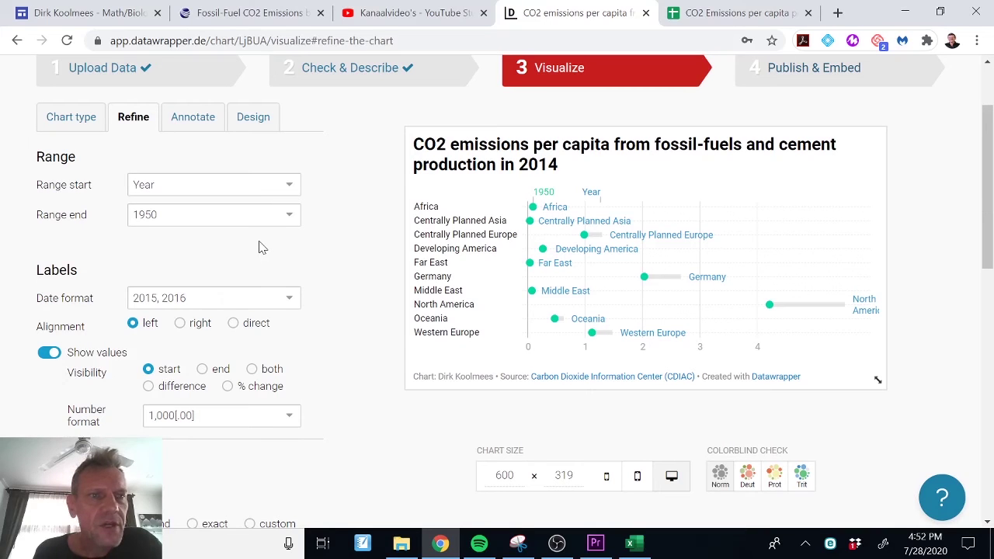
{"action": "left_click", "coordinate": [287, 191]}
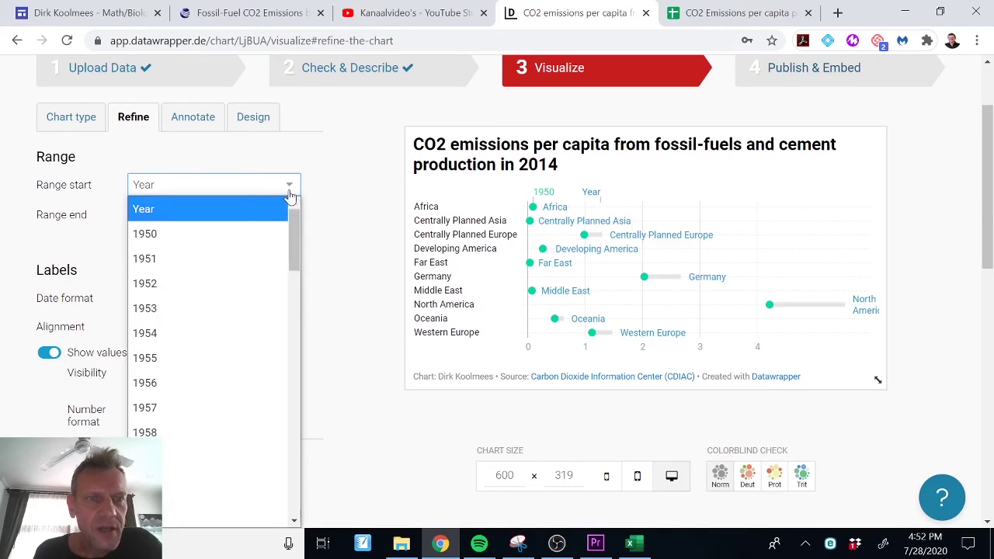
{"action": "left_click", "coordinate": [260, 236]}
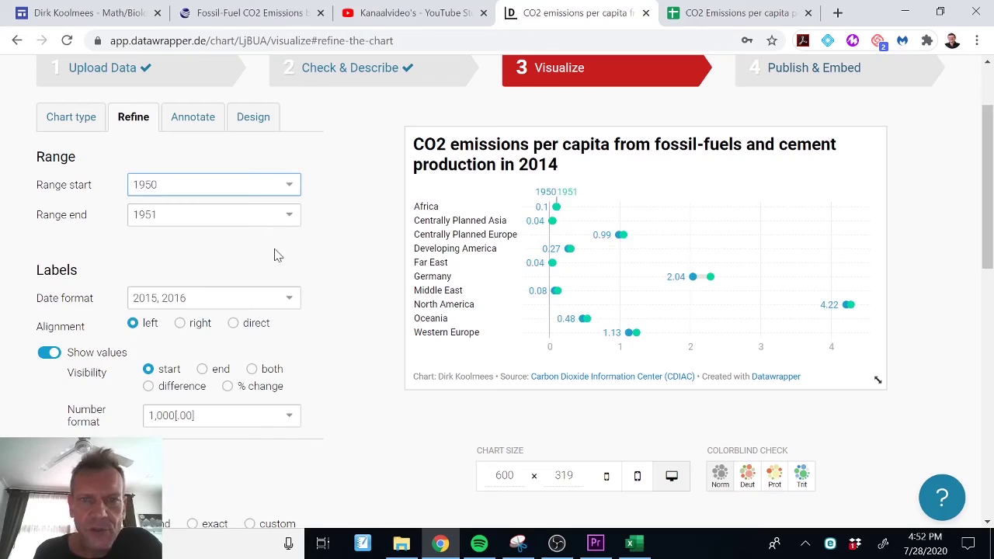
{"action": "left_click", "coordinate": [287, 220]}
{"action": "scroll", "coordinate": [237, 388], "scroll_direction": "down", "scroll_amount": 2}
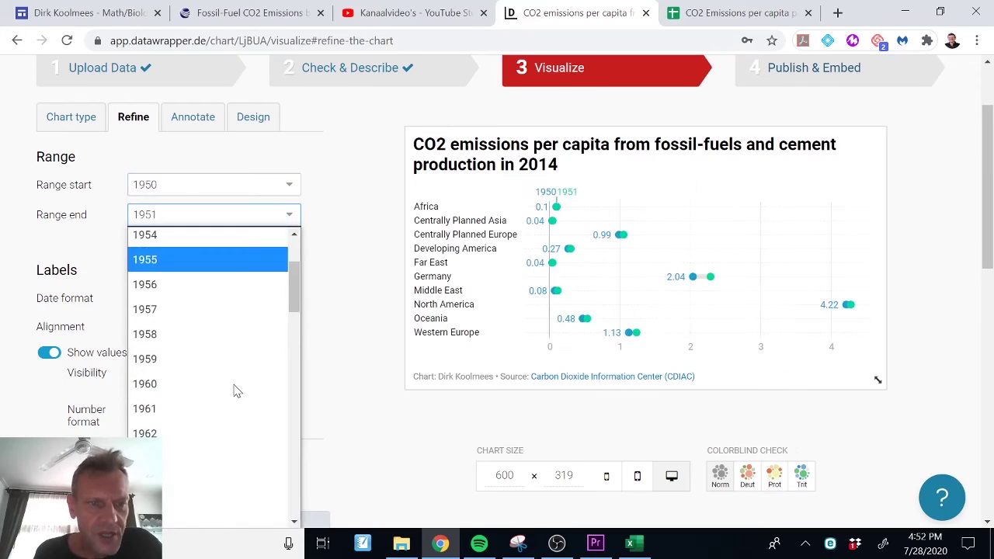
{"action": "scroll", "coordinate": [237, 391], "scroll_direction": "down", "scroll_amount": 15}
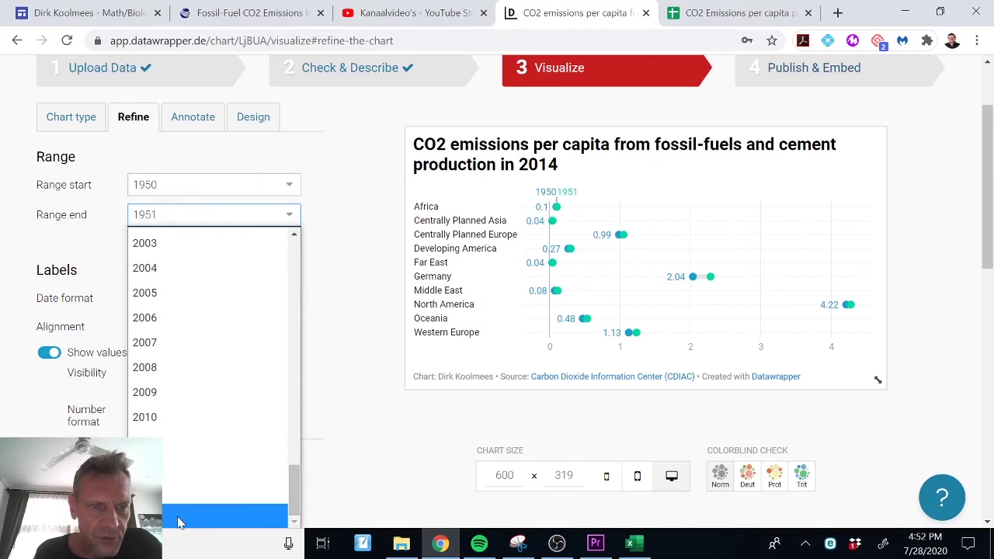
{"action": "left_click", "coordinate": [178, 519]}
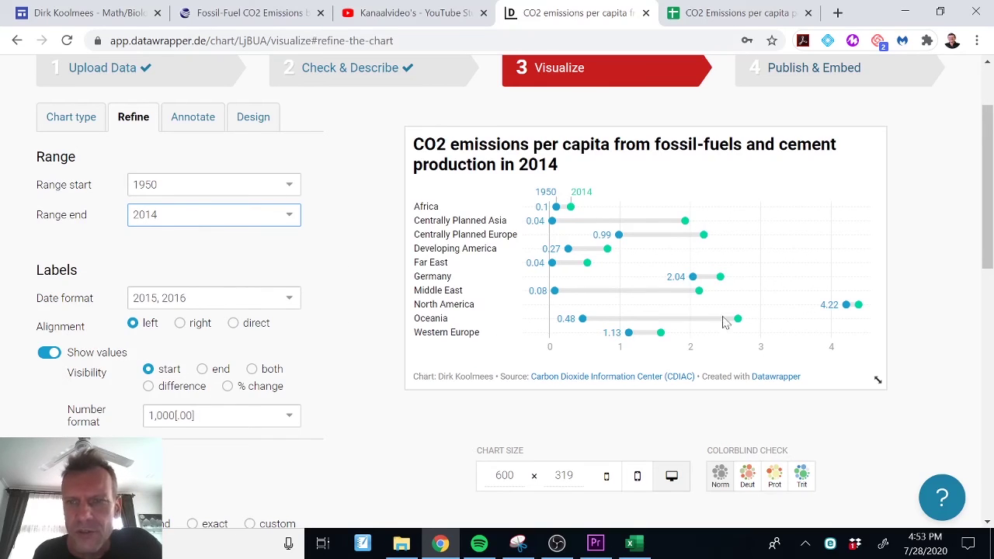
{"action": "left_click", "coordinate": [858, 305]}
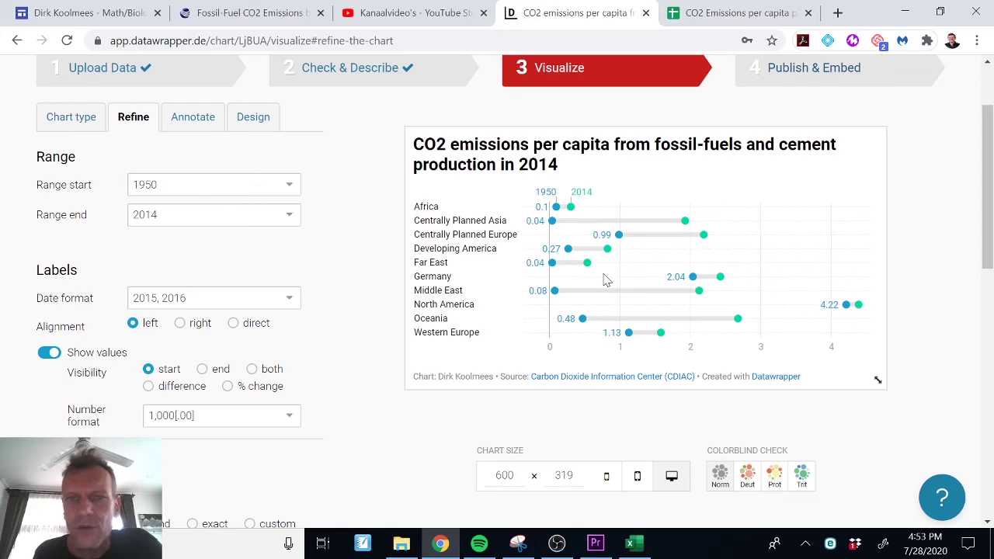
- Show the value labels at both the start and the end of each range
{"action": "scroll", "coordinate": [350, 339], "scroll_direction": "down", "scroll_amount": 1}
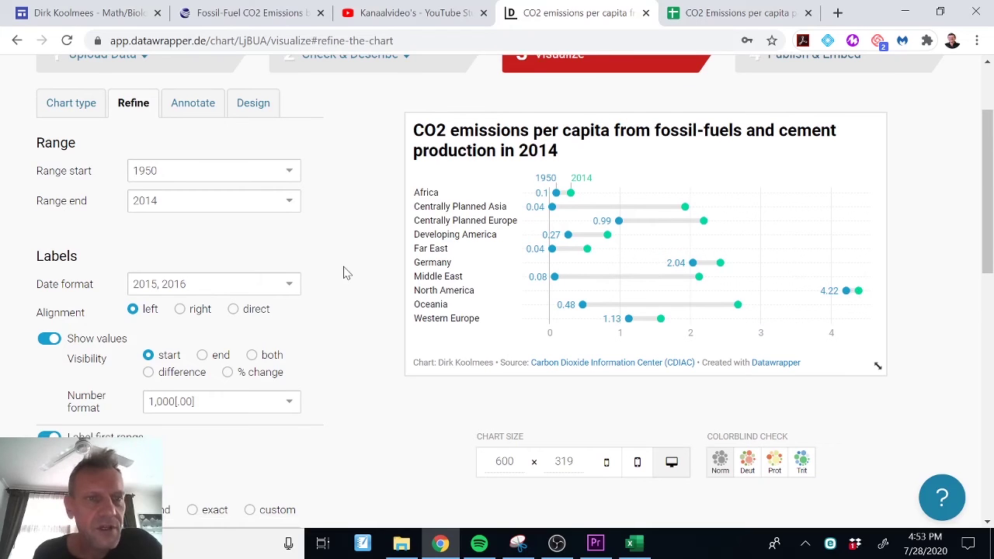
{"action": "scroll", "coordinate": [346, 272], "scroll_direction": "down", "scroll_amount": 1}
{"action": "scroll", "coordinate": [347, 273], "scroll_direction": "down", "scroll_amount": 2}
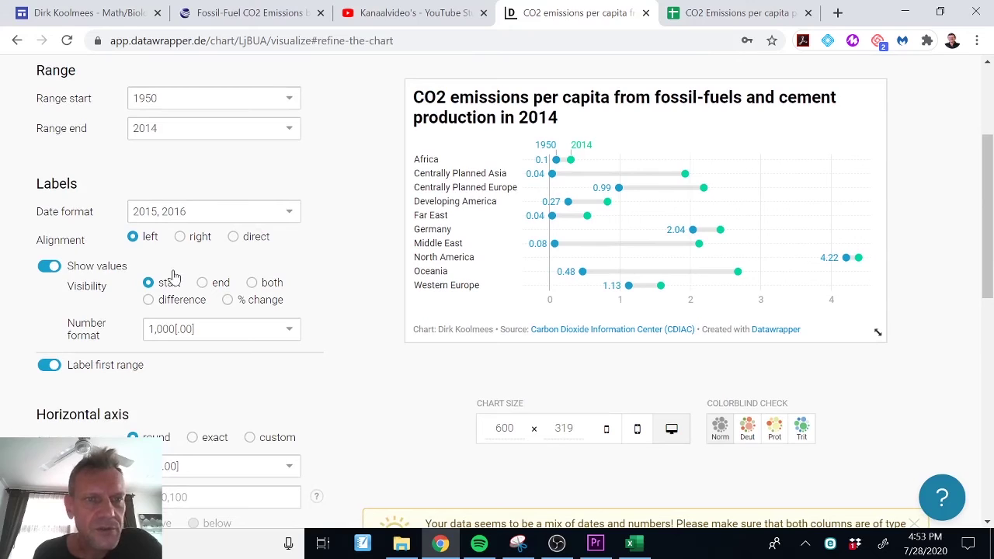
{"action": "left_click", "coordinate": [252, 283]}
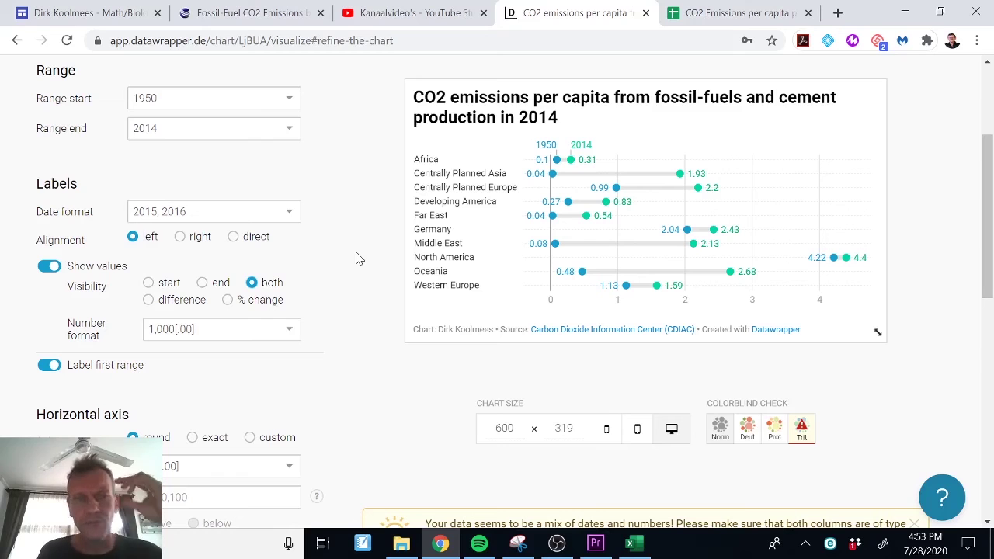
- Turn on row sorting for the range plot so the regions are ordered by their start value
{"action": "scroll", "coordinate": [358, 257], "scroll_direction": "down", "scroll_amount": 1}
{"action": "scroll", "coordinate": [358, 257], "scroll_direction": "down", "scroll_amount": 3}
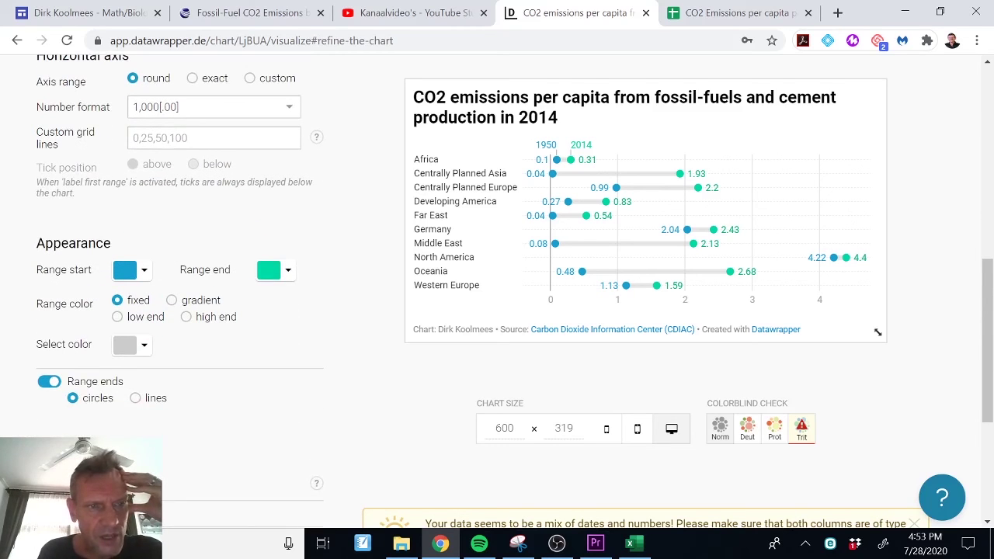
{"action": "scroll", "coordinate": [286, 444], "scroll_direction": "down", "scroll_amount": 5}
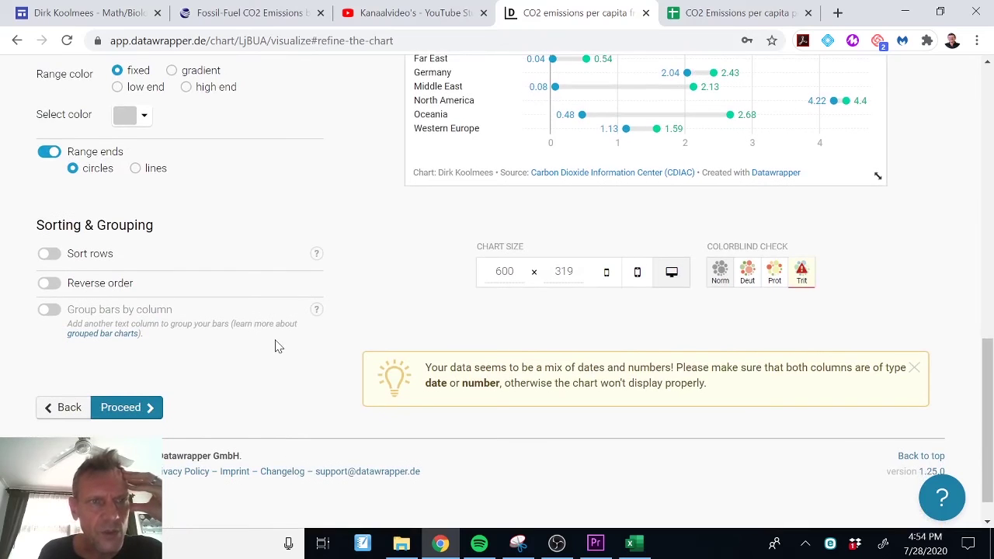
{"action": "left_click", "coordinate": [49, 254]}
{"action": "scroll", "coordinate": [357, 279], "scroll_direction": "up", "scroll_amount": 2}
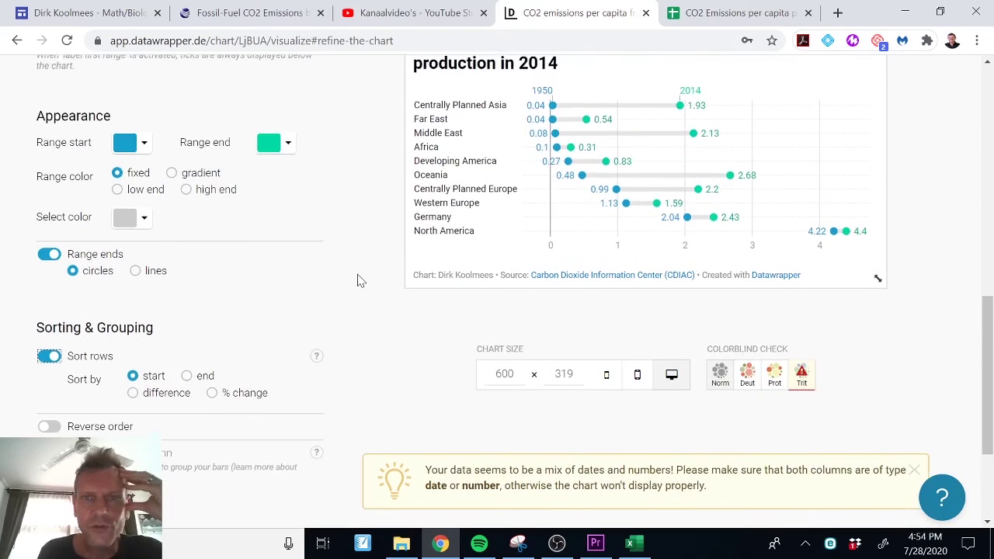
- Try sorting the rows by end value and by difference, and set the sorting back to start
{"action": "scroll", "coordinate": [357, 280], "scroll_direction": "down", "scroll_amount": 1}
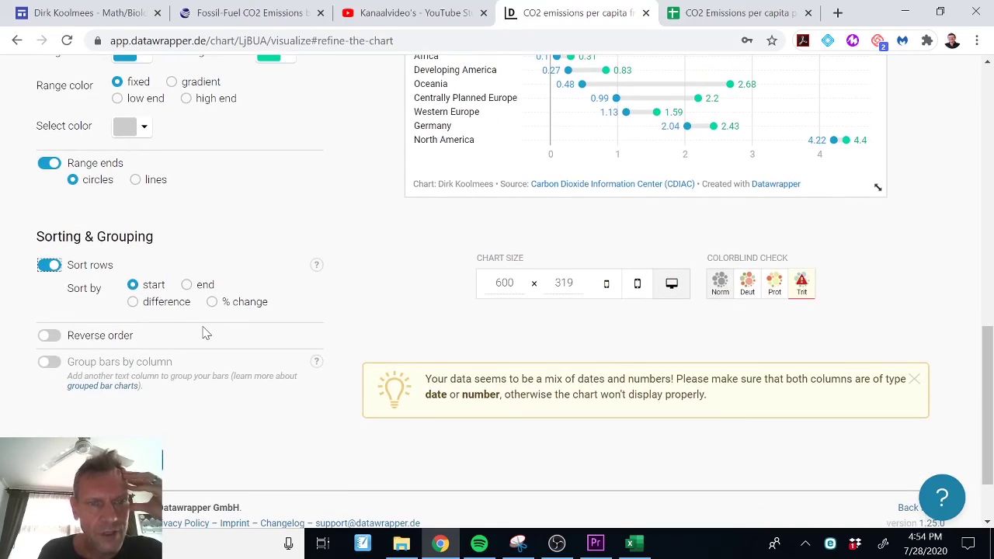
{"action": "left_click", "coordinate": [187, 284]}
{"action": "scroll", "coordinate": [288, 270], "scroll_direction": "up", "scroll_amount": 1}
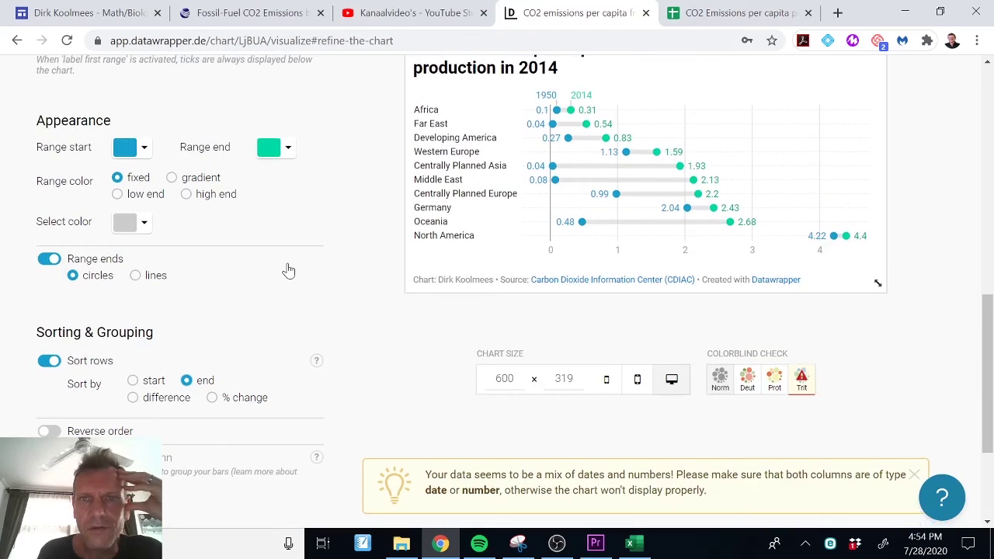
{"action": "scroll", "coordinate": [288, 269], "scroll_direction": "down", "scroll_amount": 1}
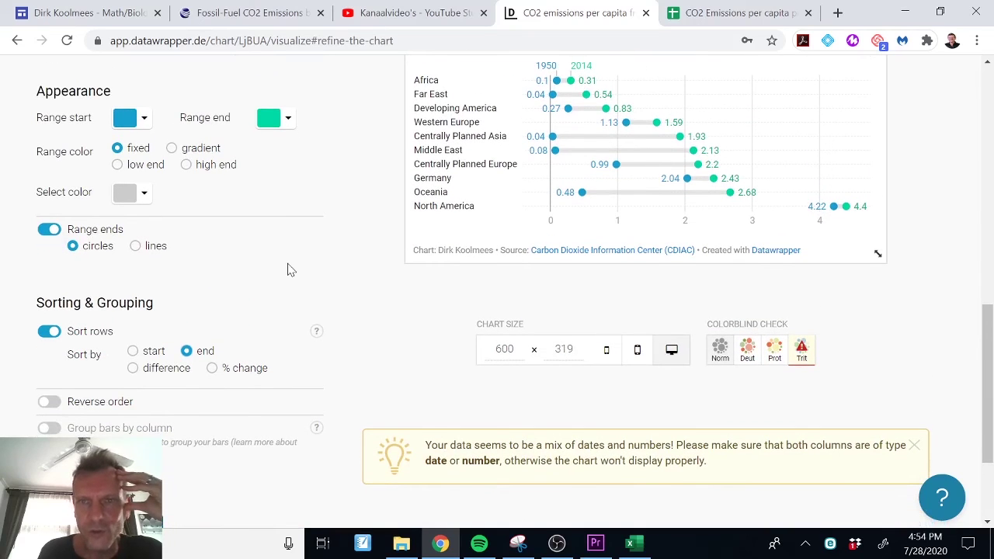
{"action": "left_click", "coordinate": [133, 351]}
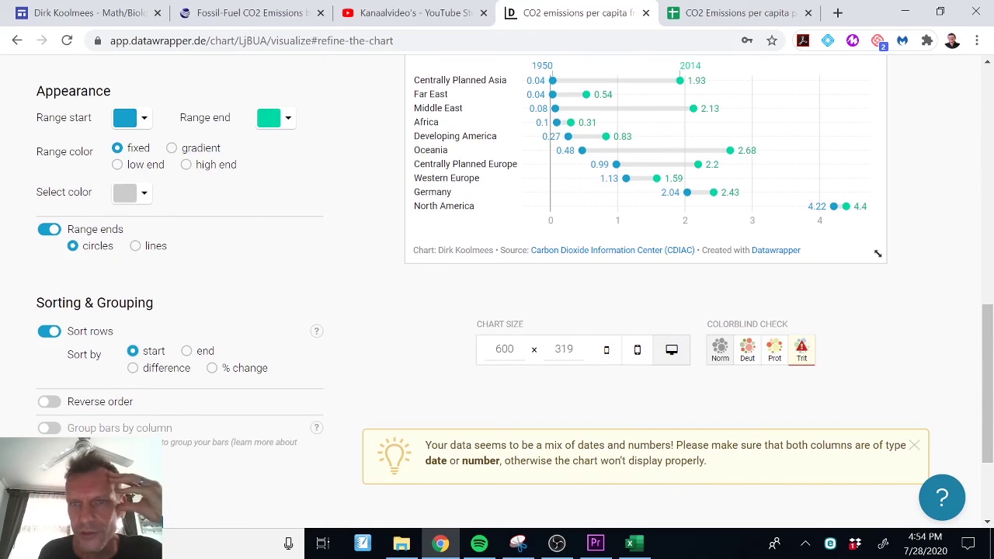
{"action": "left_click", "coordinate": [134, 369]}
{"action": "scroll", "coordinate": [337, 297], "scroll_direction": "up", "scroll_amount": 1}
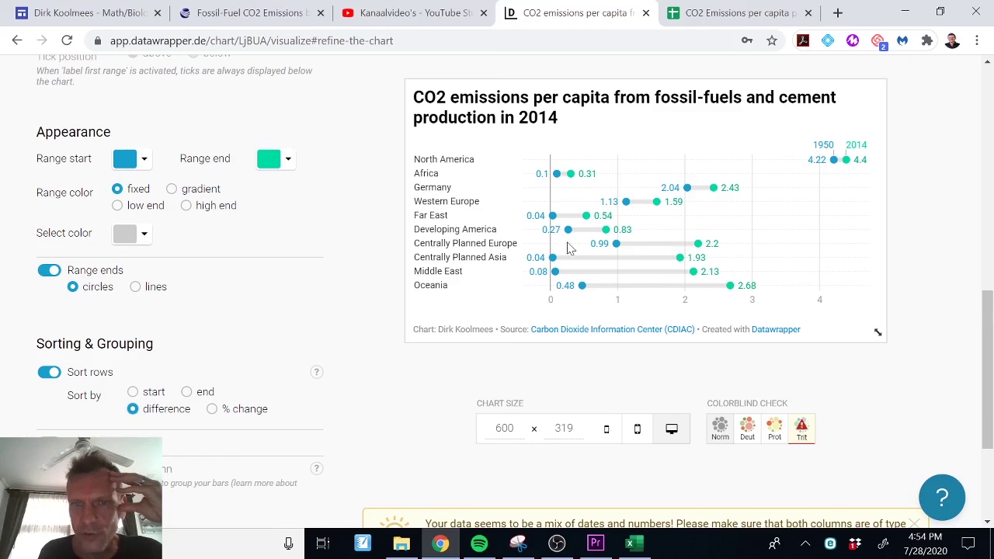
{"action": "scroll", "coordinate": [335, 330], "scroll_direction": "down", "scroll_amount": 2}
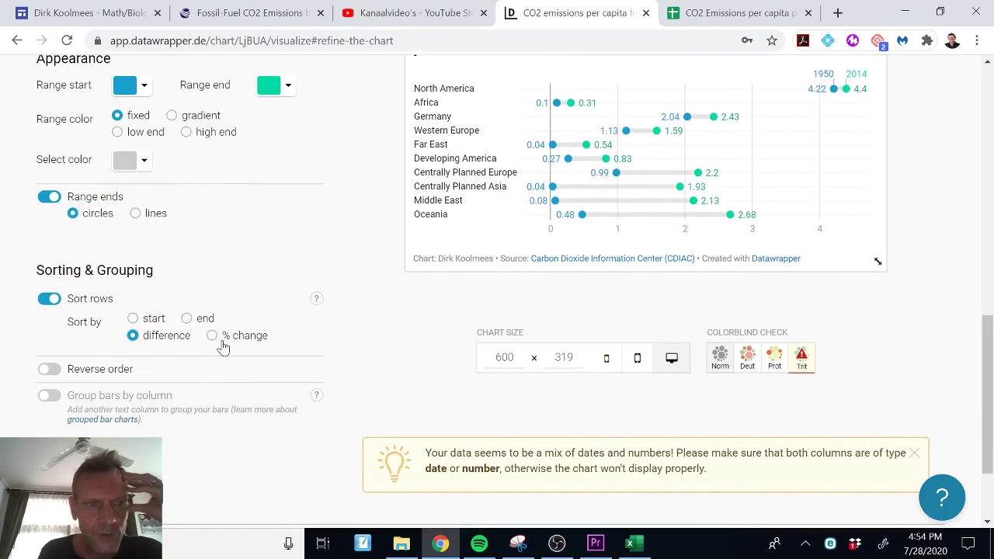
{"action": "left_click", "coordinate": [133, 318]}
{"action": "scroll", "coordinate": [307, 345], "scroll_direction": "down", "scroll_amount": 1}
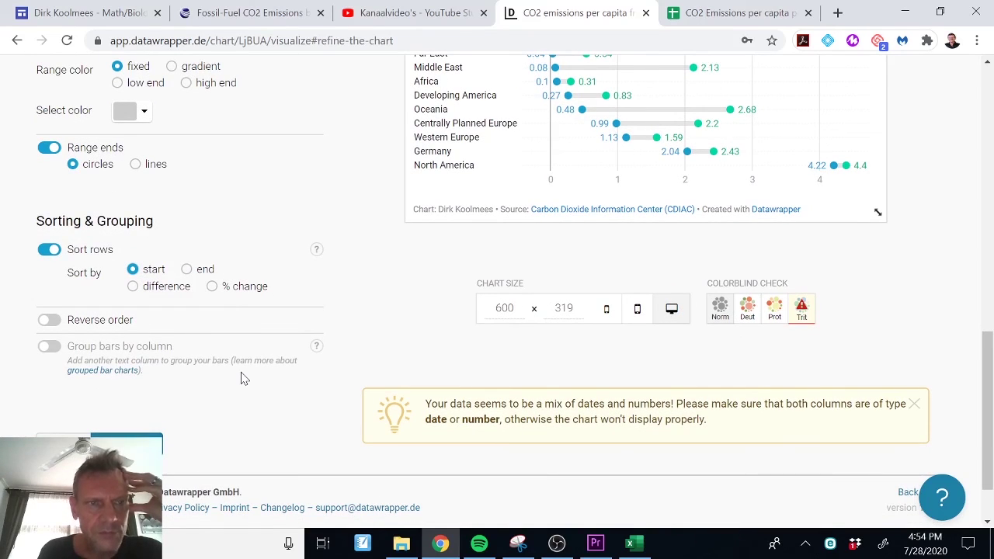
- Set the range end colour to red (#c71e1d) and the fixed colour of the range bars to a darker blue
{"action": "scroll", "coordinate": [266, 354], "scroll_direction": "up", "scroll_amount": 5}
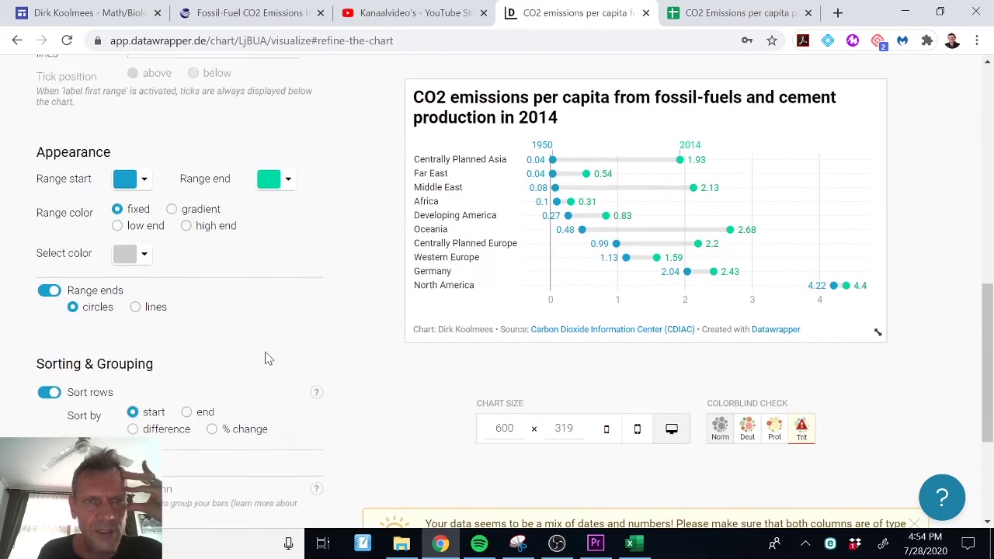
{"action": "scroll", "coordinate": [266, 355], "scroll_direction": "up", "scroll_amount": 5}
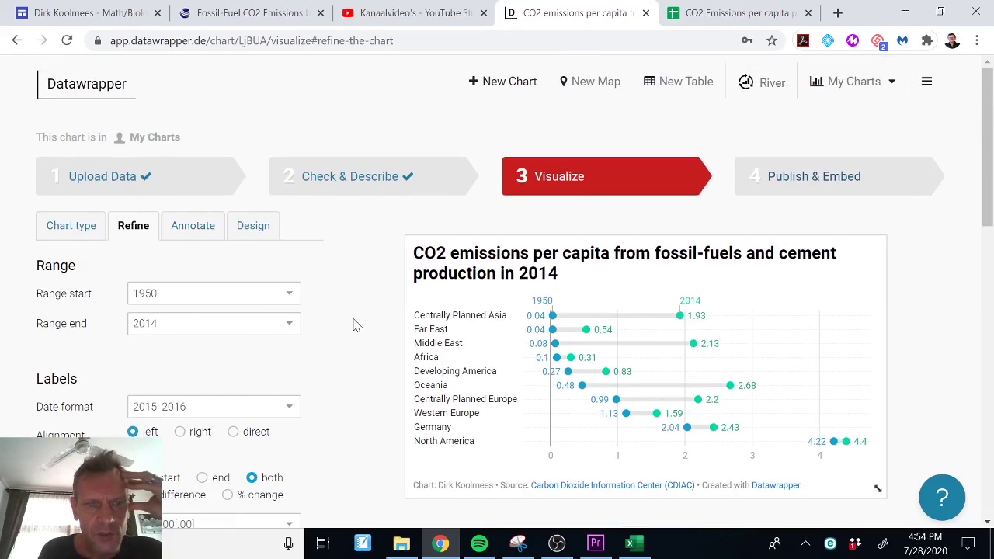
{"action": "scroll", "coordinate": [342, 435], "scroll_direction": "down", "scroll_amount": 1}
{"action": "scroll", "coordinate": [341, 446], "scroll_direction": "down", "scroll_amount": 2}
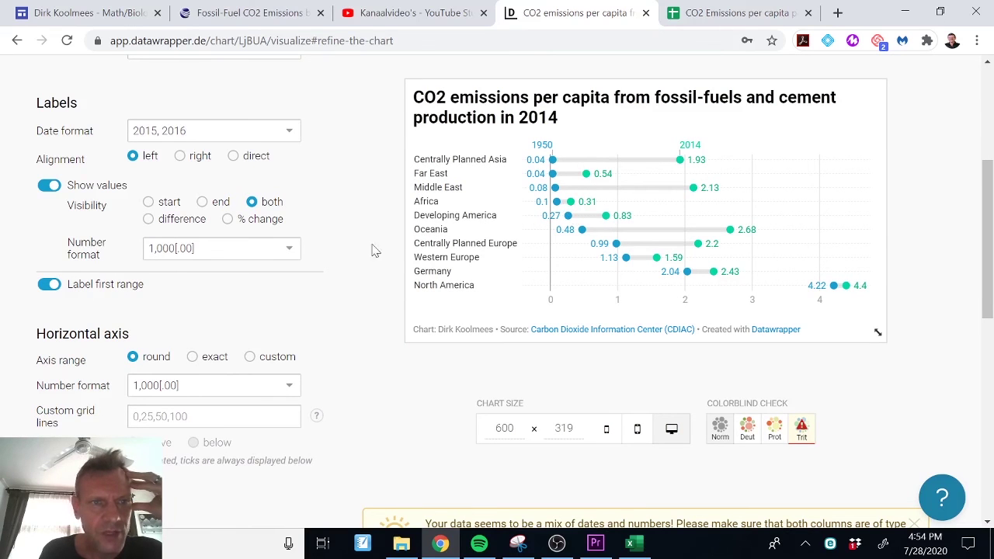
{"action": "scroll", "coordinate": [371, 252], "scroll_direction": "down", "scroll_amount": 3}
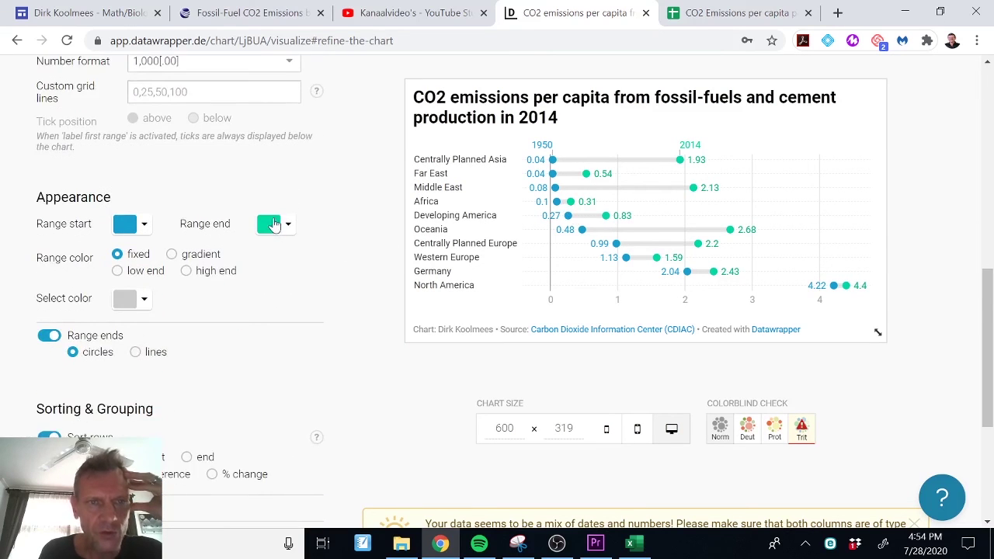
{"action": "left_click", "coordinate": [287, 227]}
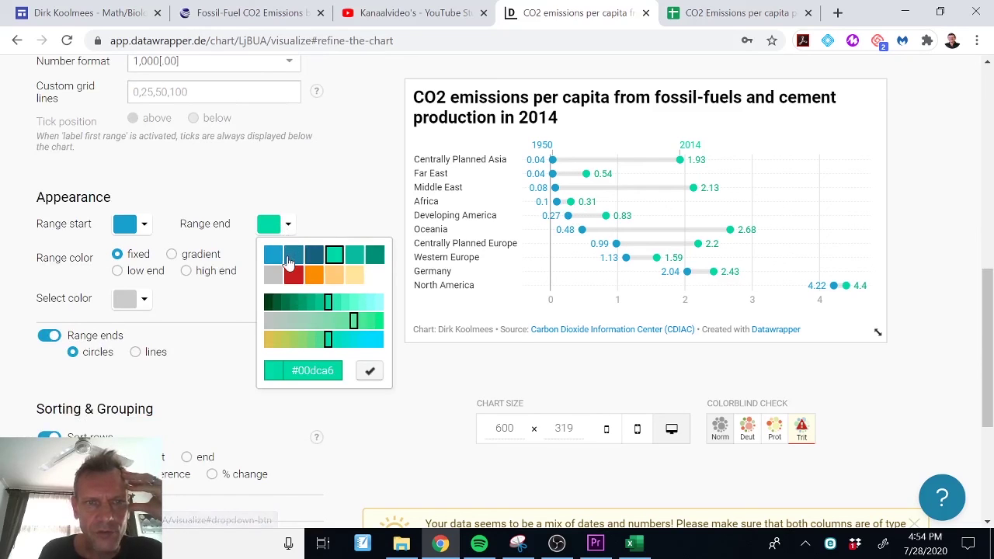
{"action": "left_click", "coordinate": [293, 276]}
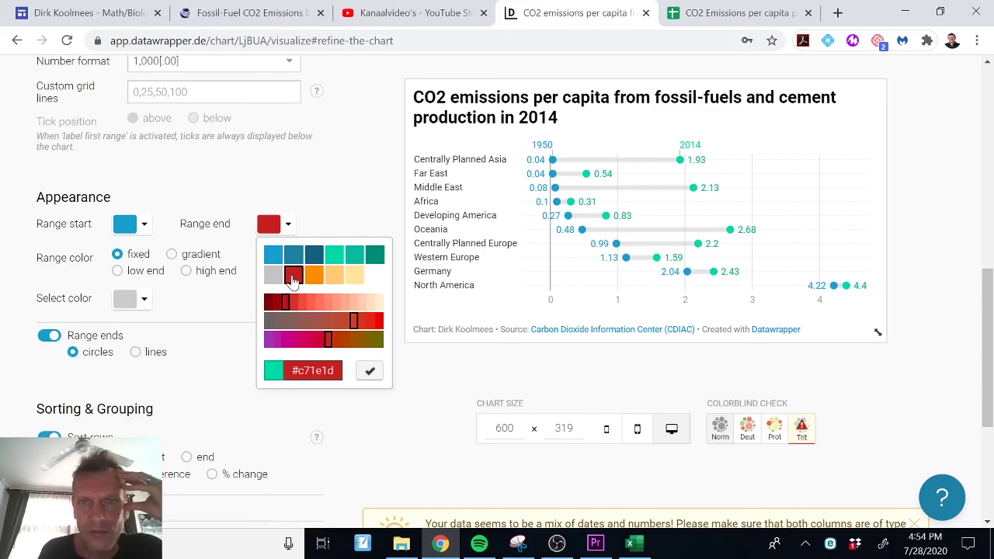
{"action": "left_click", "coordinate": [334, 192]}
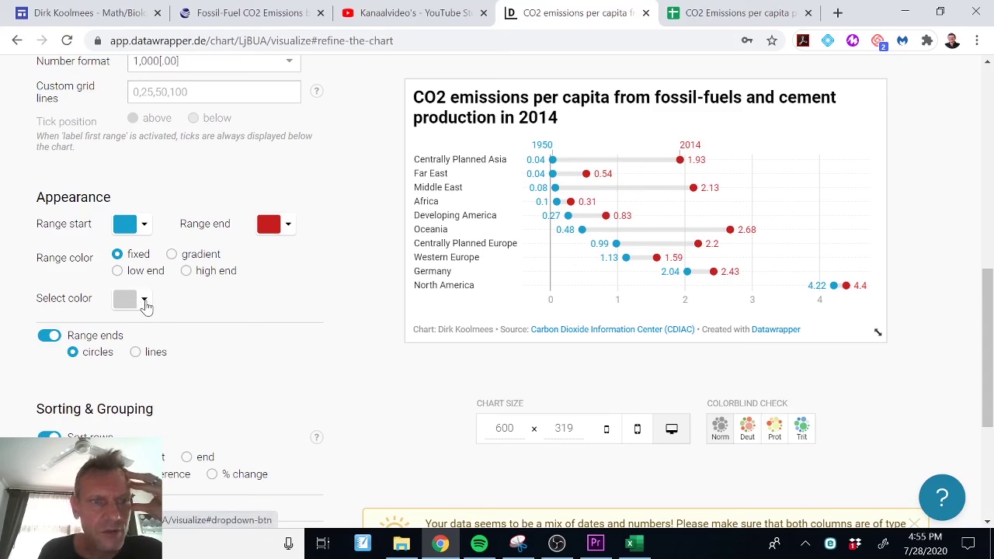
{"action": "left_click", "coordinate": [145, 304]}
{"action": "left_click", "coordinate": [149, 332]}
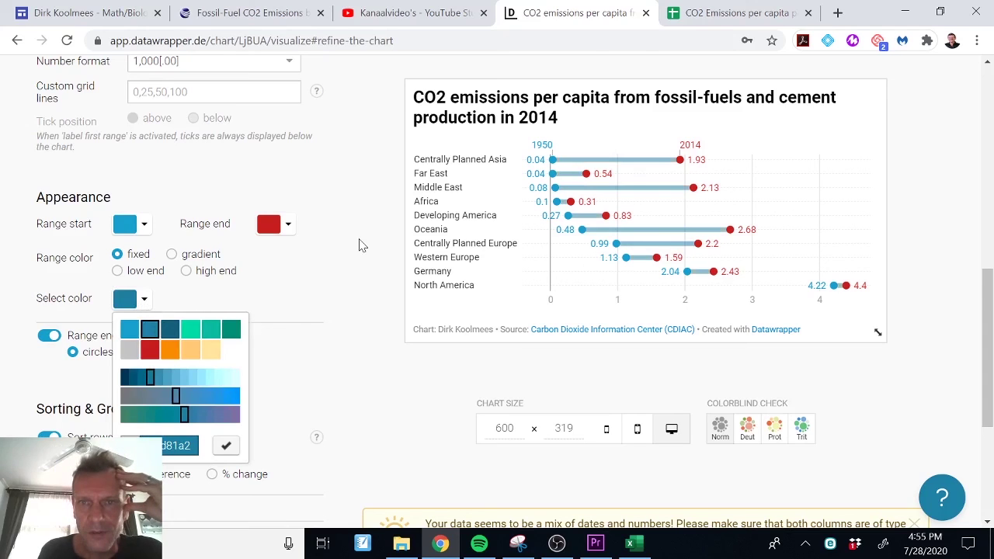
- Change the chart type from range plot to Arrow Plot and review the resulting chart
{"action": "scroll", "coordinate": [380, 194], "scroll_direction": "up", "scroll_amount": 5}
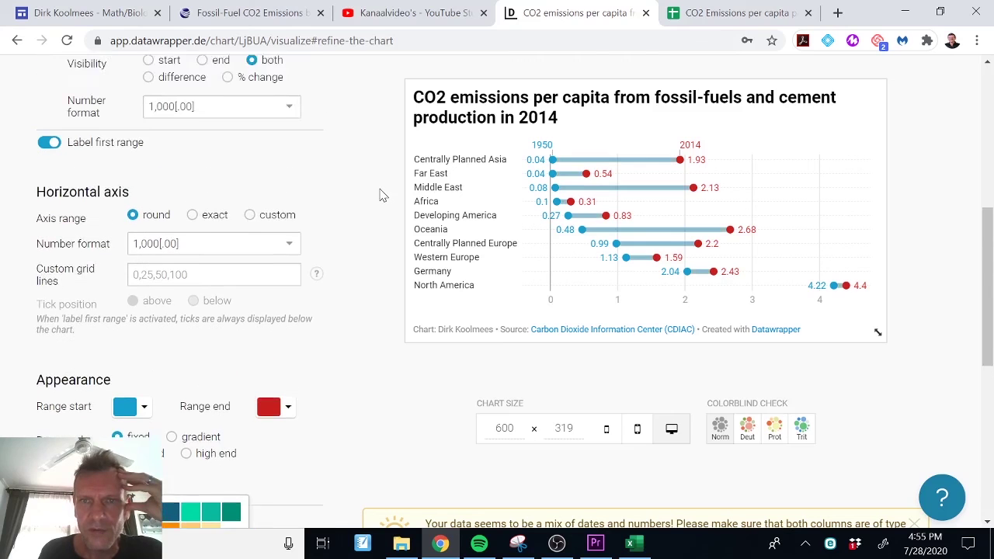
{"action": "scroll", "coordinate": [380, 194], "scroll_direction": "up", "scroll_amount": 3}
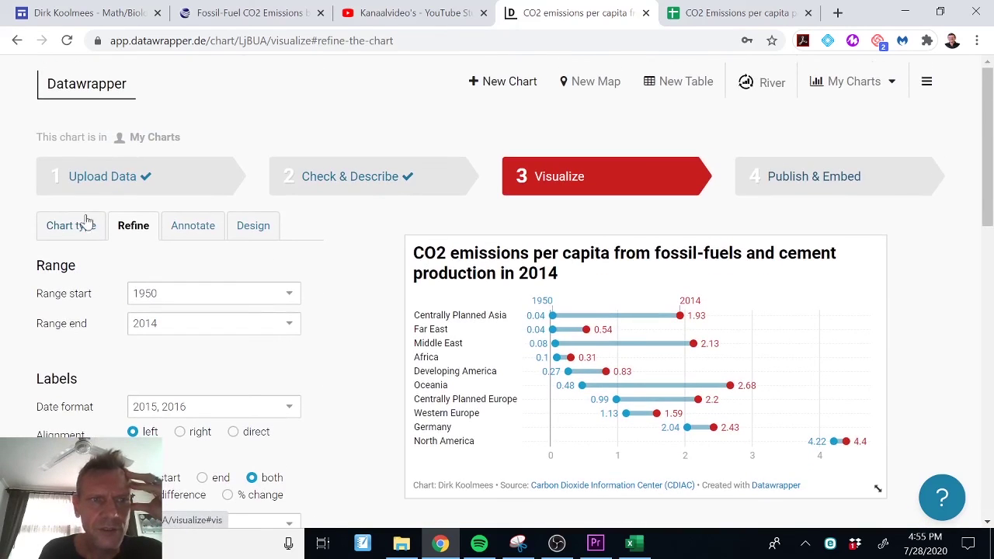
{"action": "left_click", "coordinate": [71, 227]}
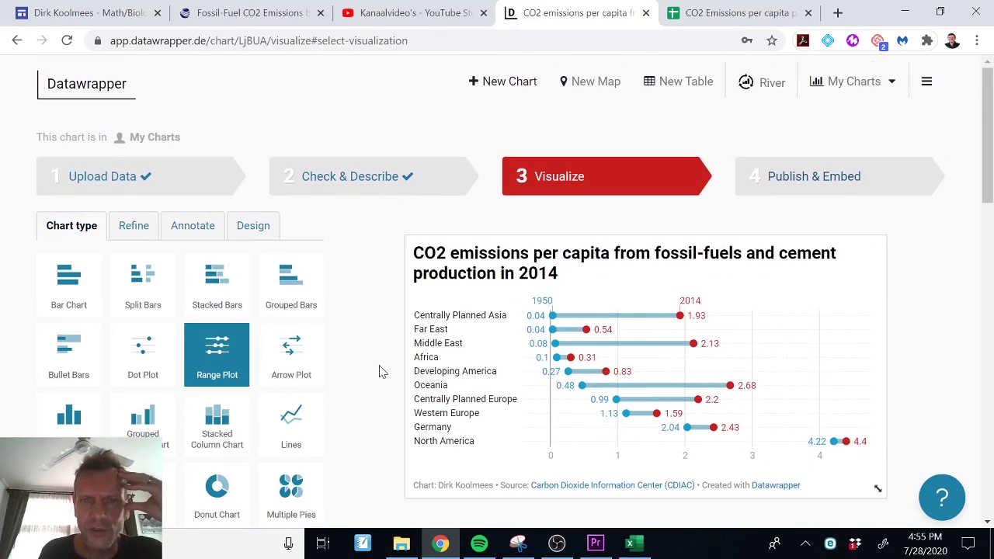
{"action": "left_click", "coordinate": [291, 351]}
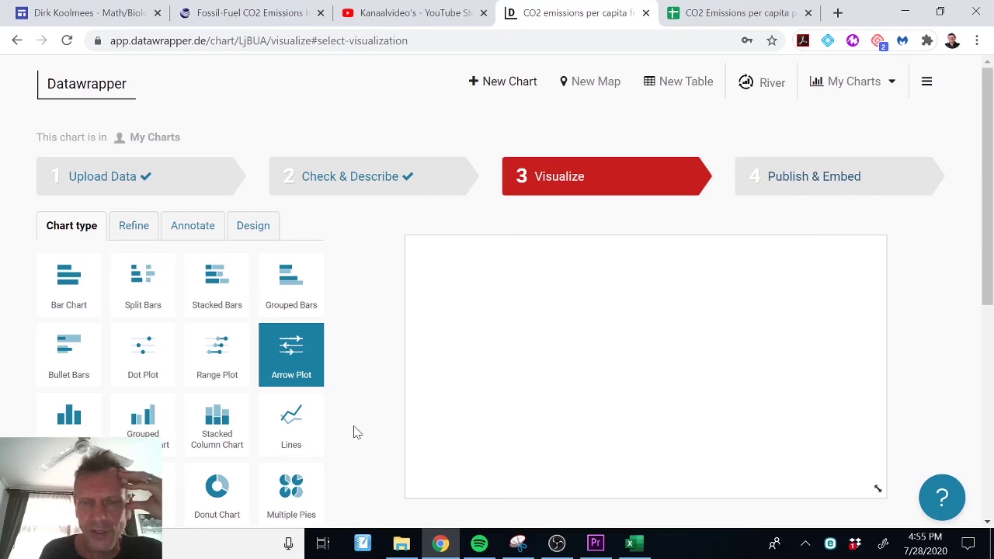
{"action": "scroll", "coordinate": [354, 432], "scroll_direction": "down", "scroll_amount": 1}
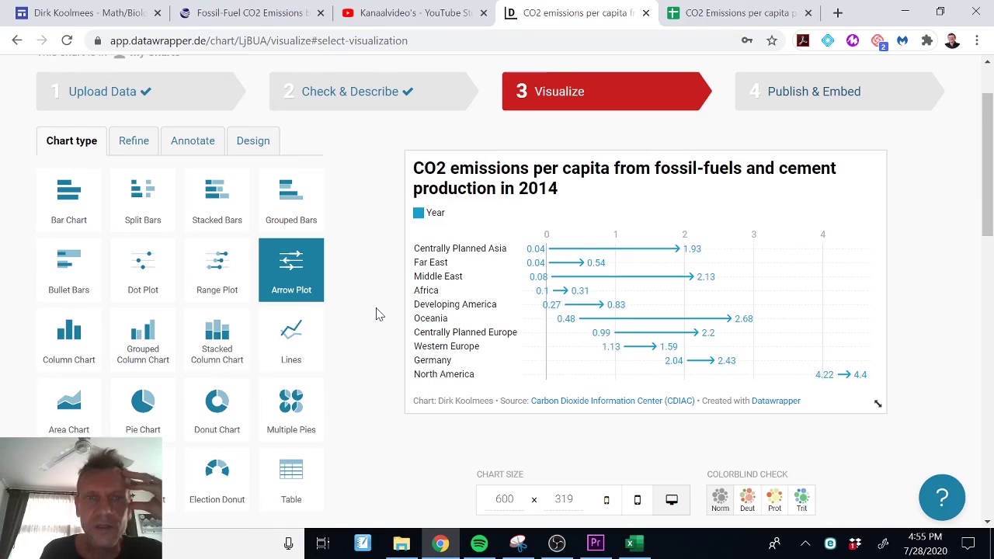
{"action": "scroll", "coordinate": [378, 314], "scroll_direction": "up", "scroll_amount": 1}
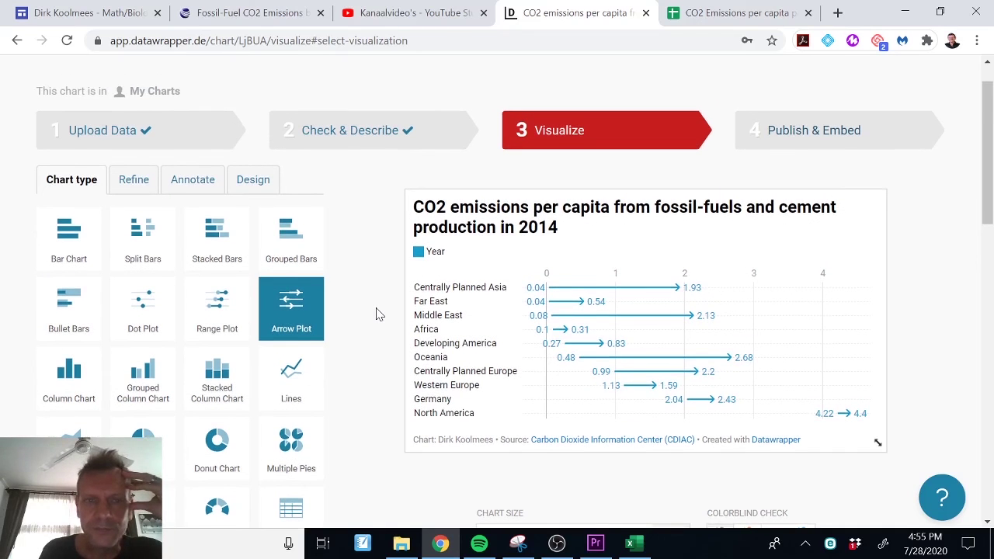
{"action": "scroll", "coordinate": [378, 314], "scroll_direction": "down", "scroll_amount": 2}
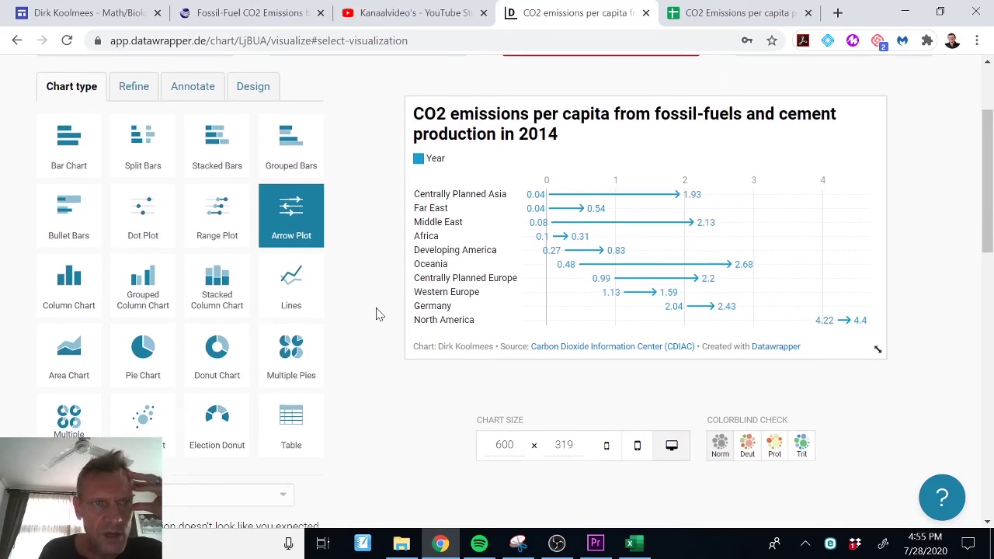
{"action": "scroll", "coordinate": [378, 314], "scroll_direction": "up", "scroll_amount": 3}
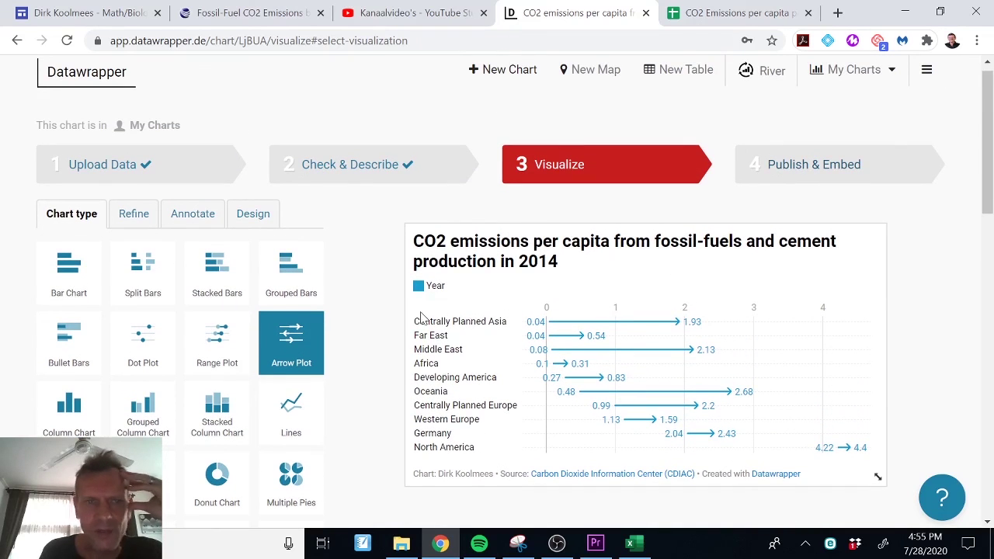
- Look over the stacked column chart, switch to the CDIAC regional emissions page, and return to the Datawrapper chart
{"action": "scroll", "coordinate": [374, 320], "scroll_direction": "down", "scroll_amount": 1}
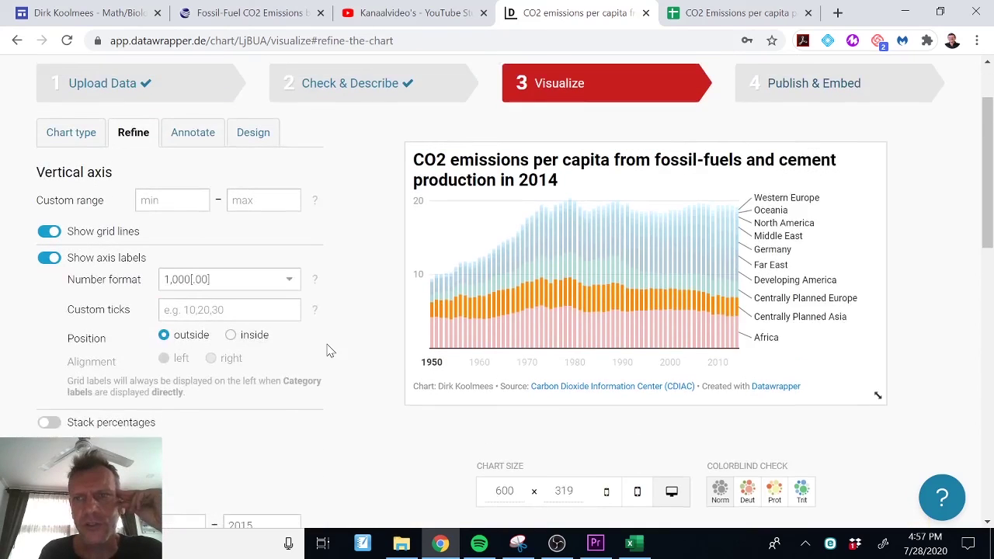
{"action": "scroll", "coordinate": [328, 349], "scroll_direction": "up", "scroll_amount": 2}
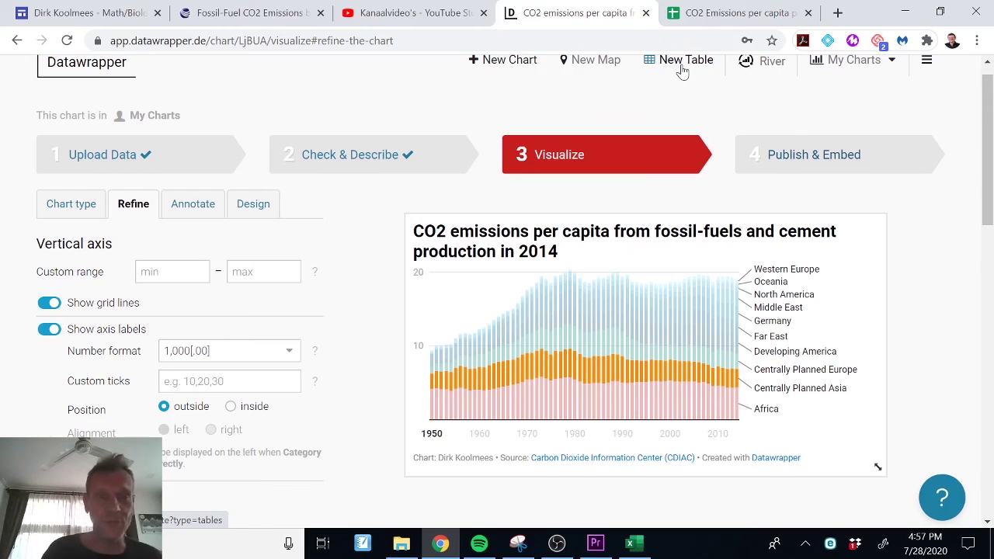
{"action": "left_click", "coordinate": [259, 19]}
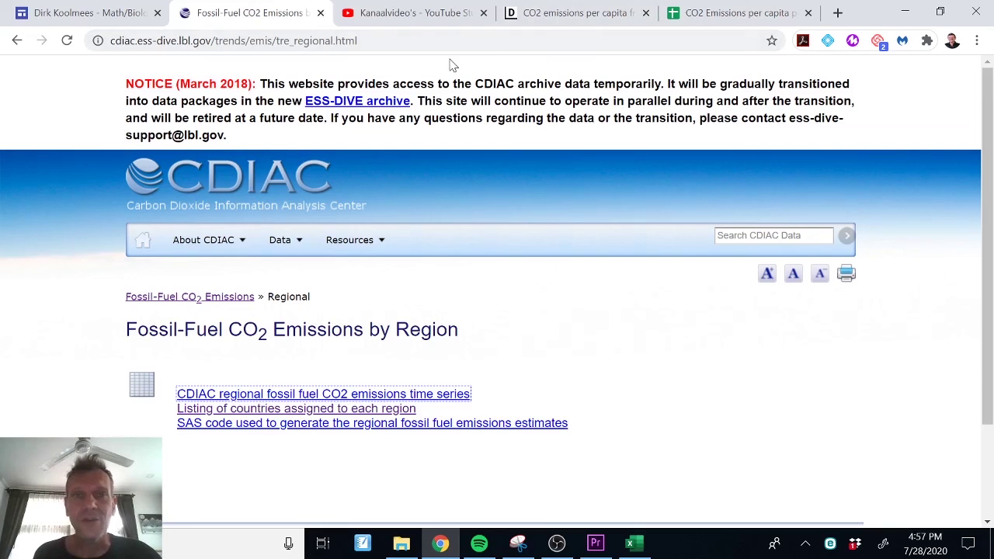
{"action": "left_click", "coordinate": [577, 15]}
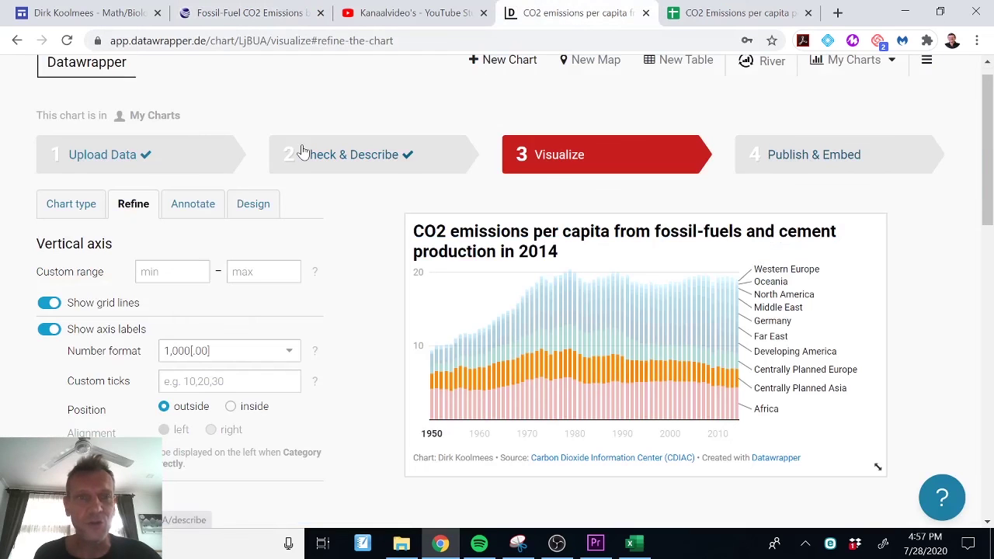